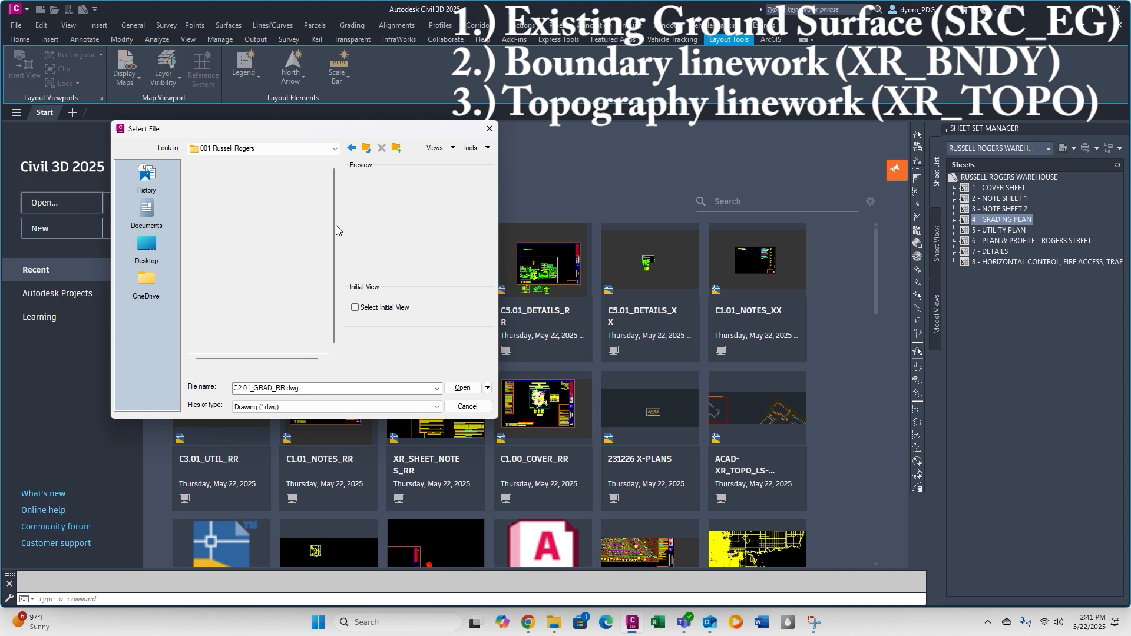
Open the surveyor's drawing 1-2210-4 BT from the project's From Others, DBLS, 20250513_B&T folder.
{"action": "double_click", "coordinate": [235, 213]}
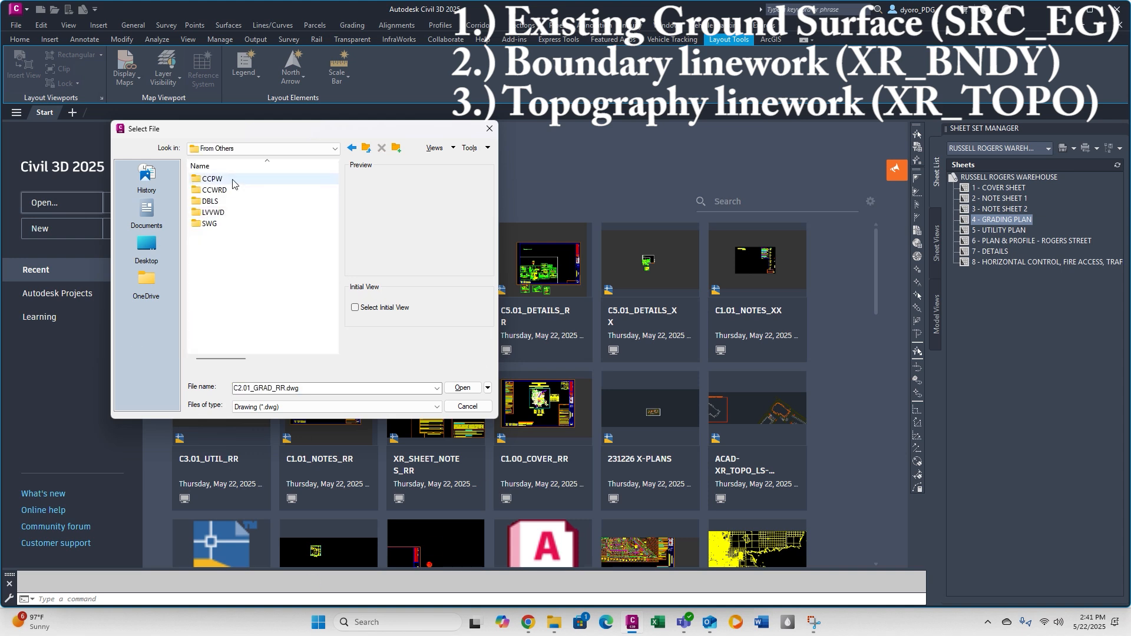
{"action": "double_click", "coordinate": [231, 178]}
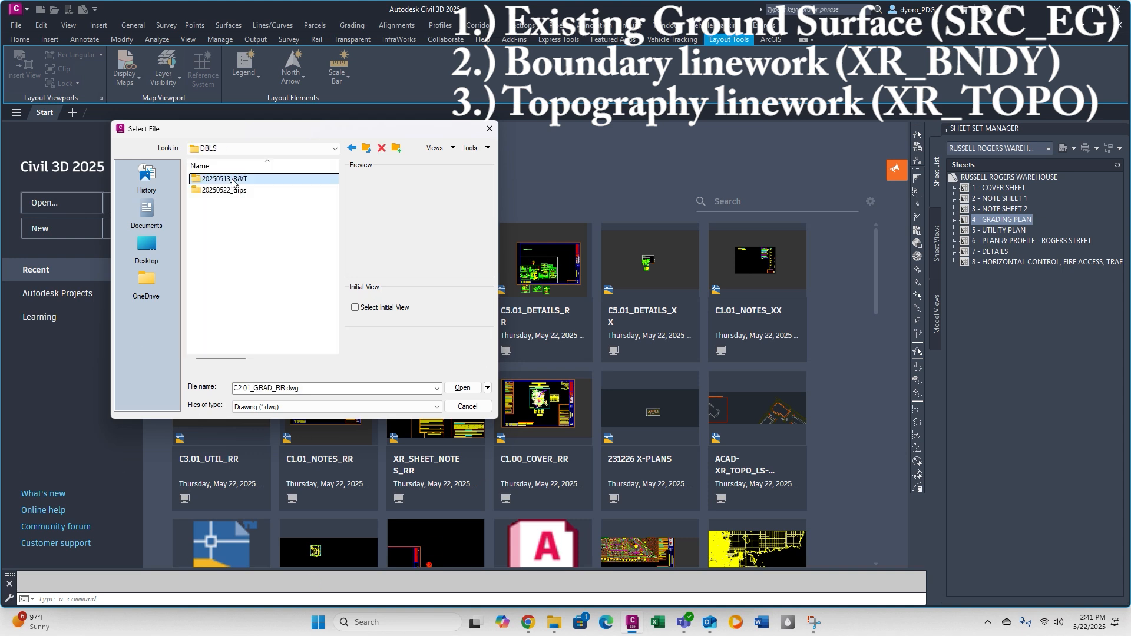
{"action": "double_click", "coordinate": [232, 178]}
{"action": "left_click", "coordinate": [231, 179]}
{"action": "left_click", "coordinate": [462, 388]}
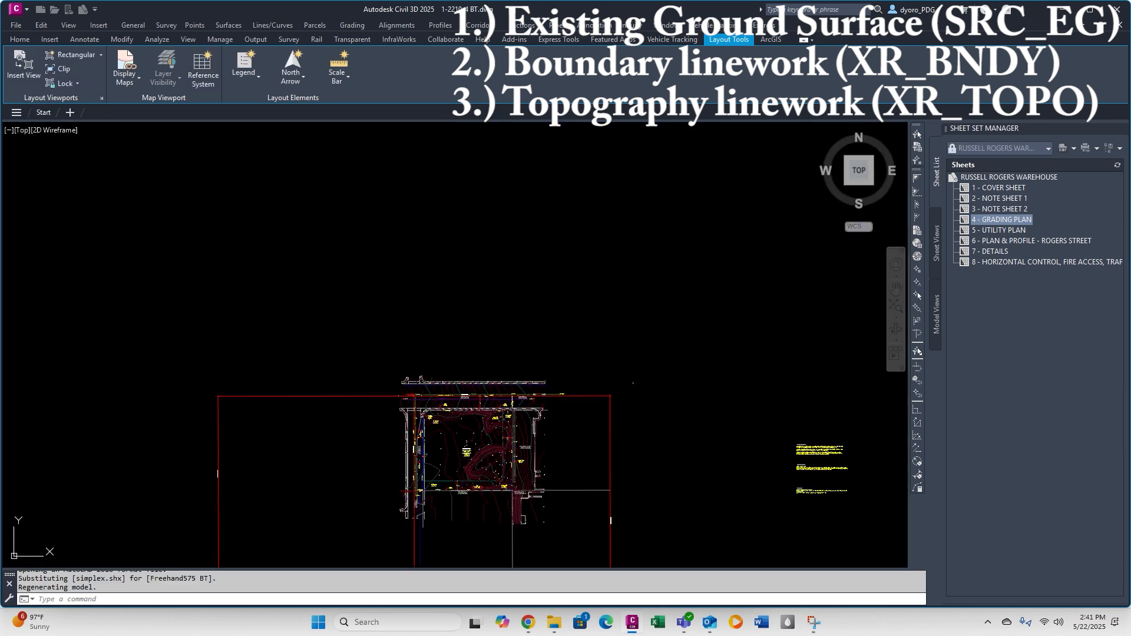
List the surfaces contained in the 1-2210-4 BT drawing and inspect the contours around the subject property label.
{"action": "scroll", "coordinate": [589, 359], "scroll_direction": "up", "scroll_amount": 5}
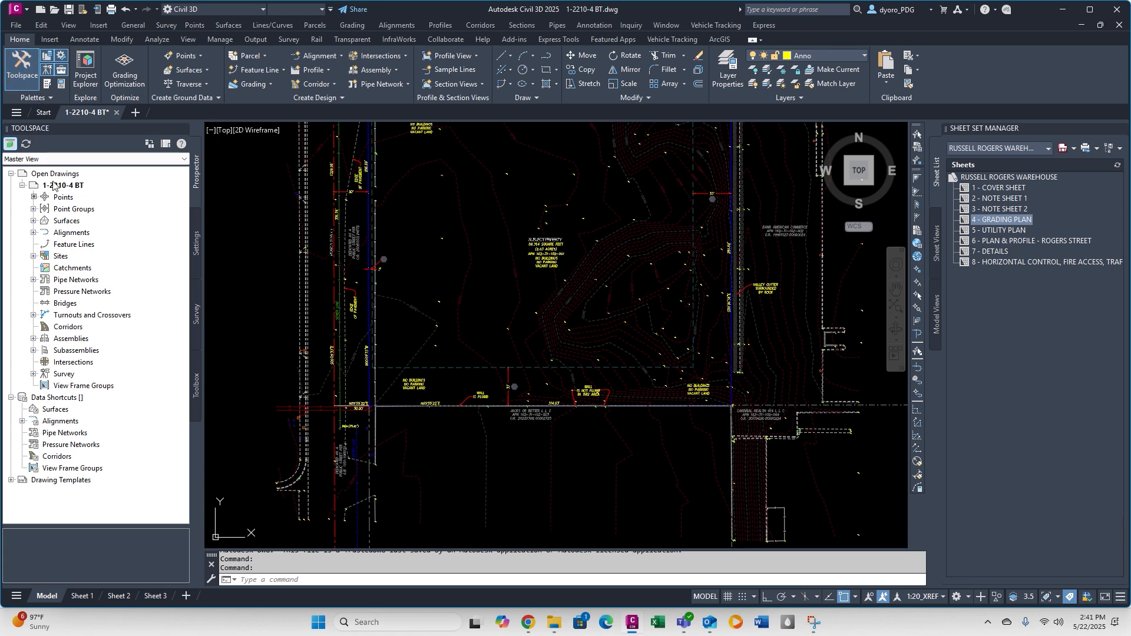
{"action": "left_click", "coordinate": [33, 221]}
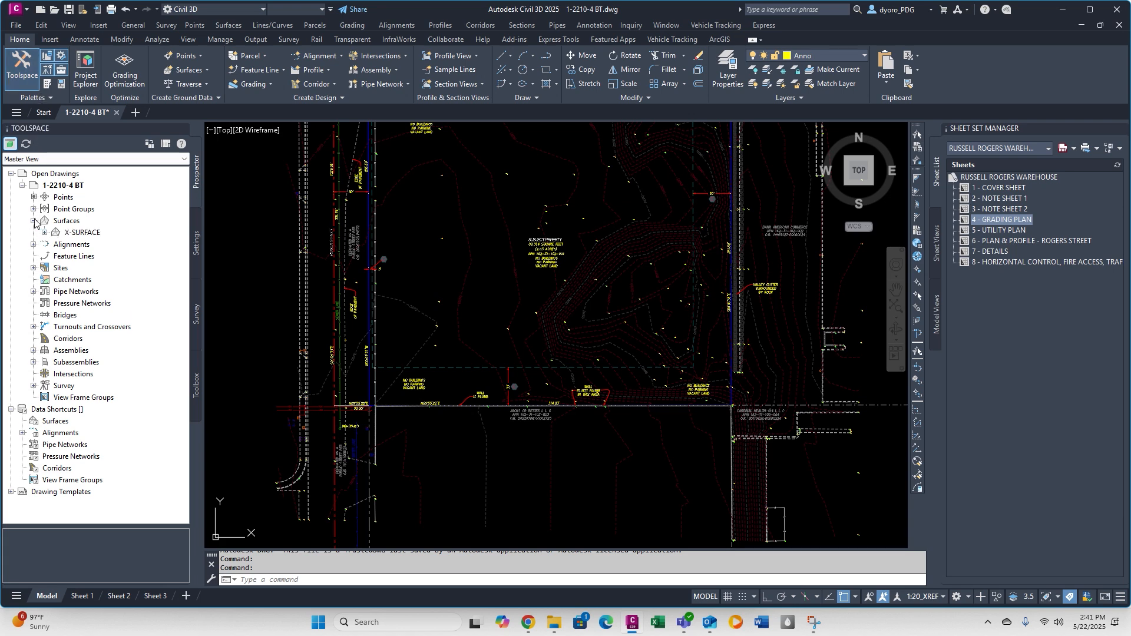
{"action": "scroll", "coordinate": [520, 244], "scroll_direction": "up", "scroll_amount": 4}
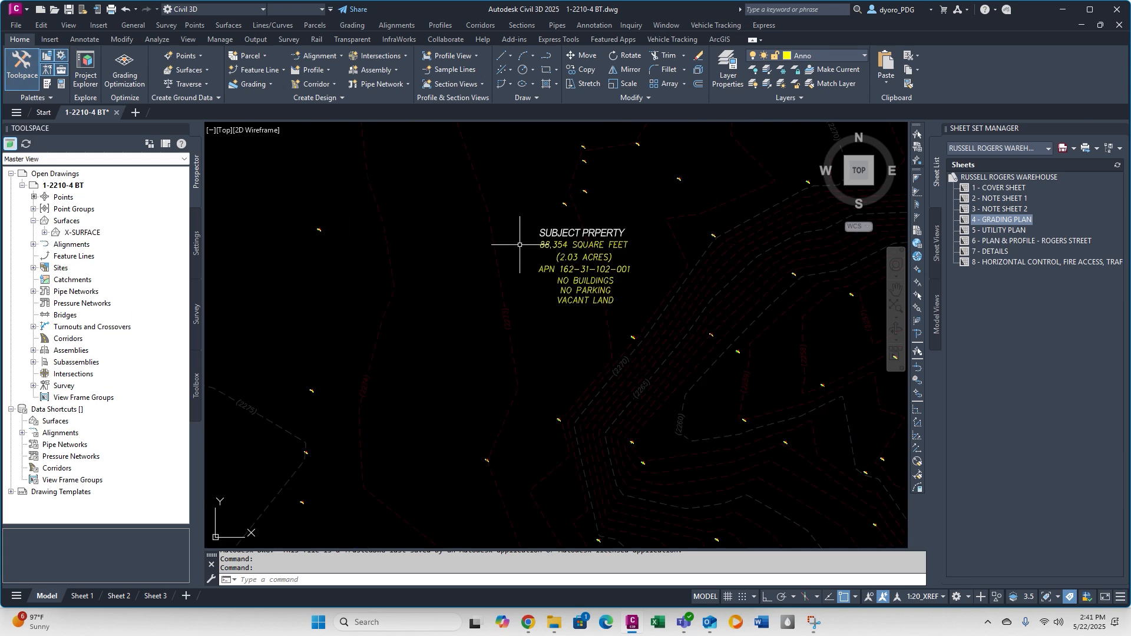
{"action": "mouse_move", "coordinate": [518, 244]}
{"action": "key", "text": "alt+f"}
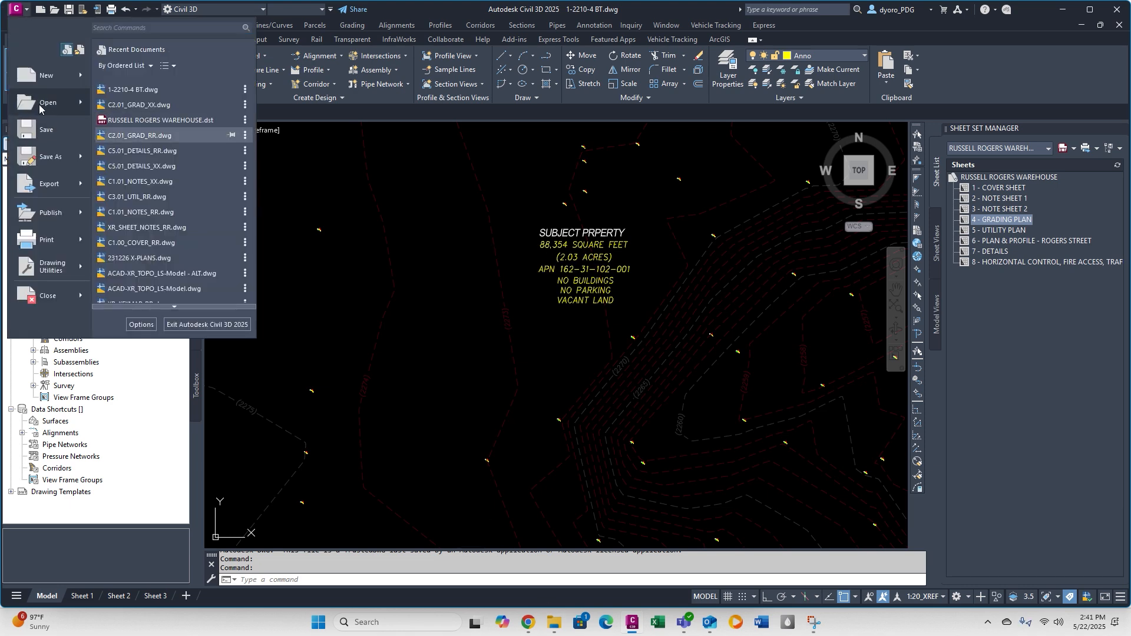
{"action": "left_click", "coordinate": [39, 106]}
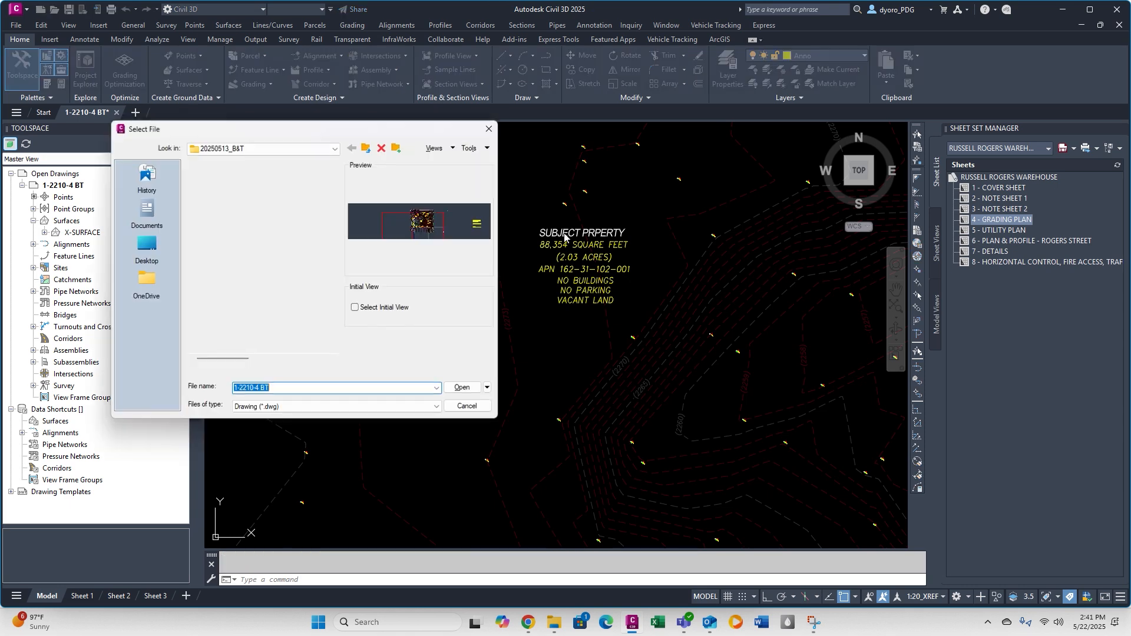
{"action": "left_click", "coordinate": [266, 148]}
{"action": "left_click", "coordinate": [269, 219]}
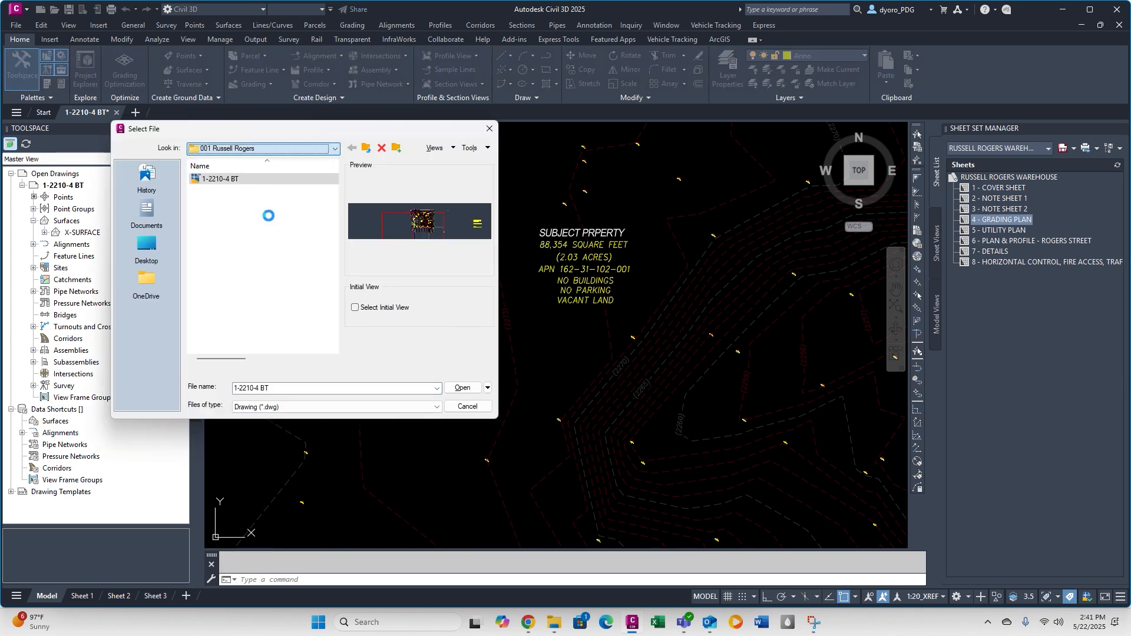
{"action": "double_click", "coordinate": [227, 201]}
{"action": "left_click", "coordinate": [227, 202]}
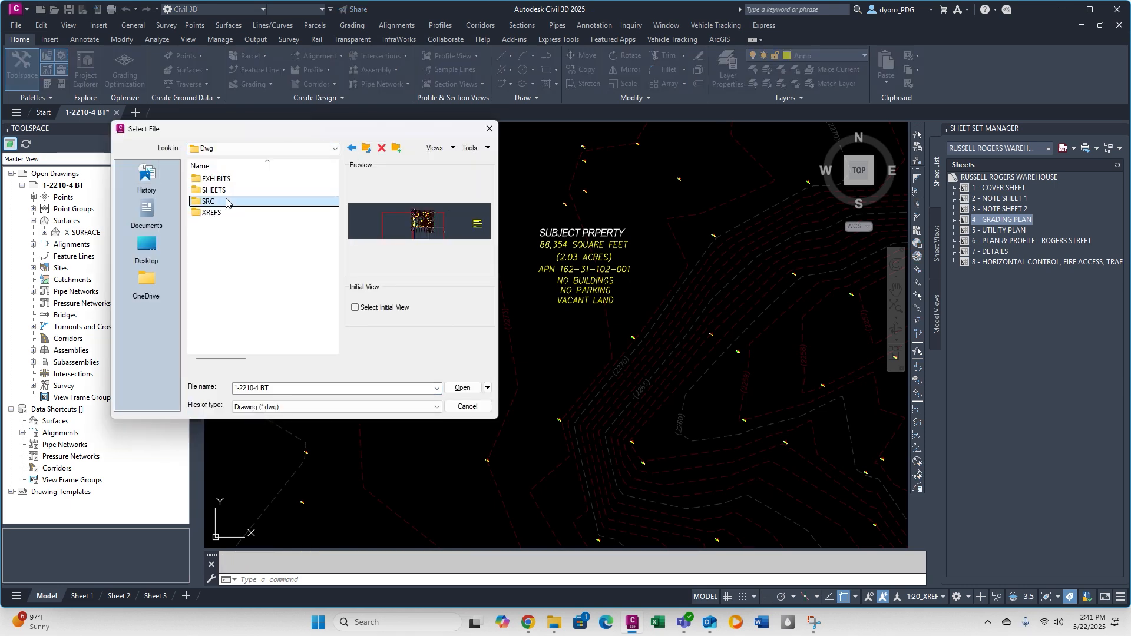
{"action": "double_click", "coordinate": [226, 201]}
{"action": "left_click", "coordinate": [227, 201]}
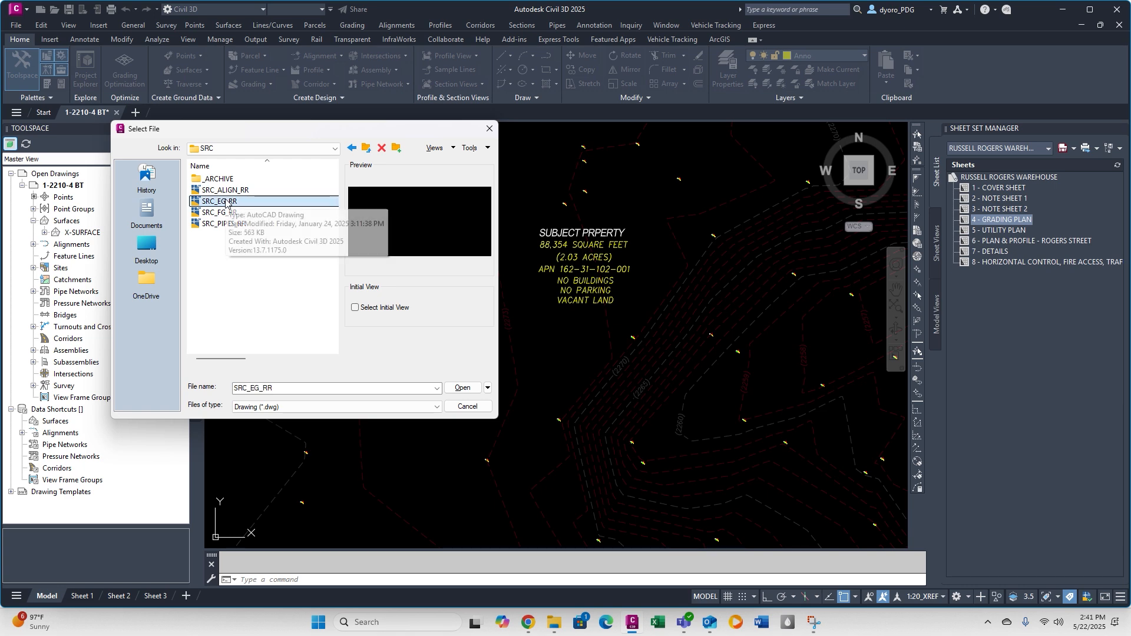
{"action": "double_click", "coordinate": [227, 202]}
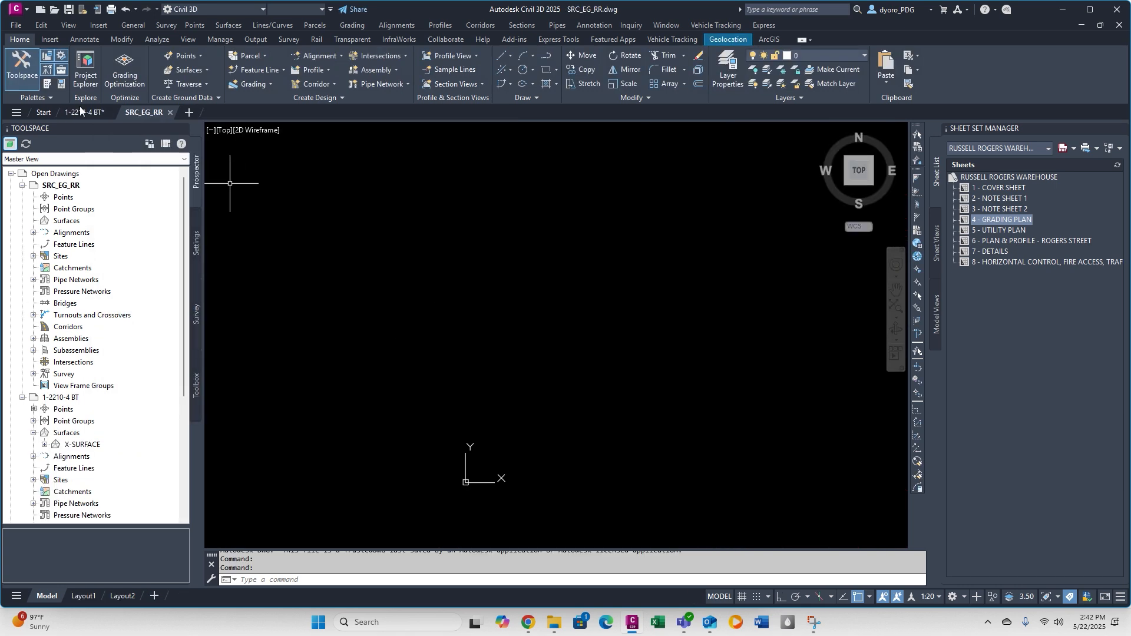
Return to the 1-2210-4 BT drawing and set the data shortcuts working folder to 1015 RSD inside PROJECT FOLDER.
{"action": "left_click", "coordinate": [82, 113]}
{"action": "scroll", "coordinate": [76, 417], "scroll_direction": "down", "scroll_amount": 5}
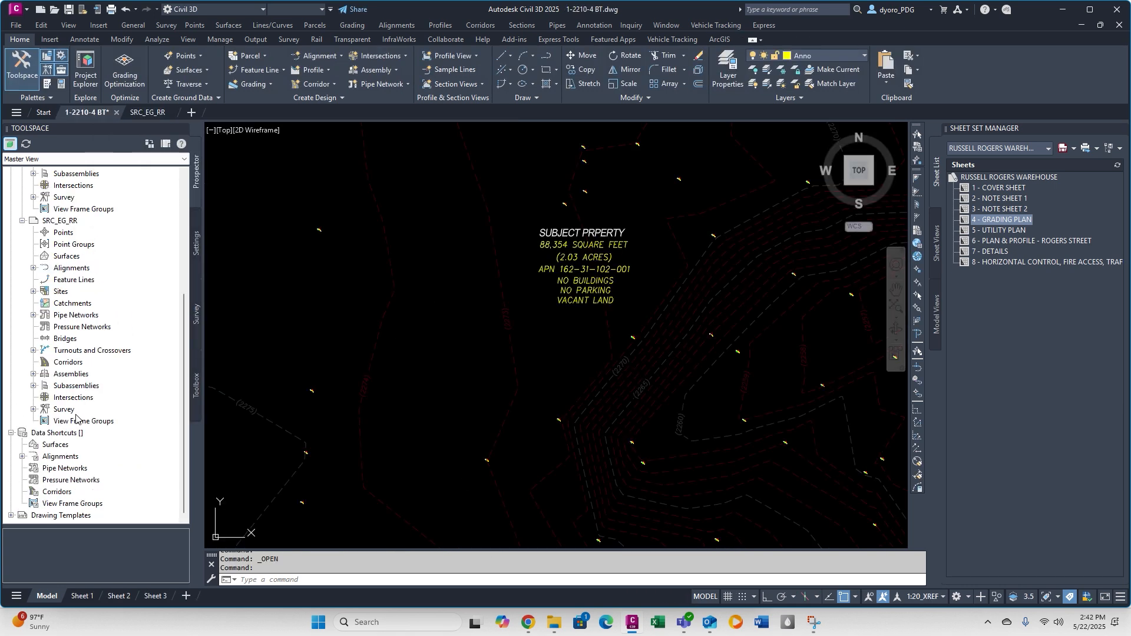
{"action": "right_click", "coordinate": [58, 434]}
{"action": "left_click", "coordinate": [112, 476]}
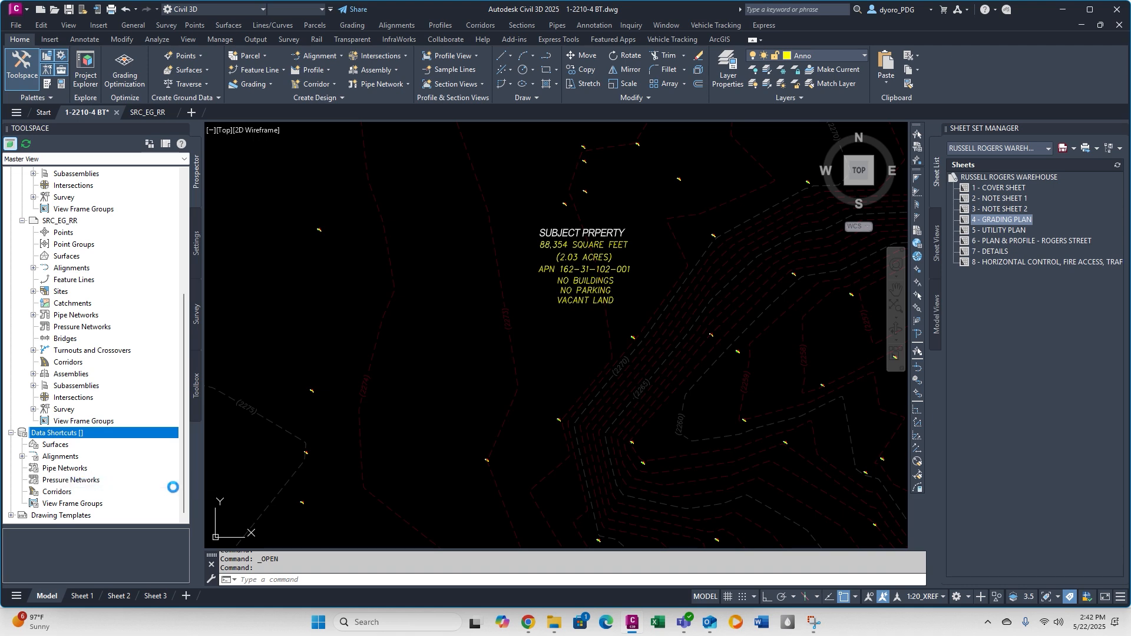
{"action": "left_click", "coordinate": [142, 33]}
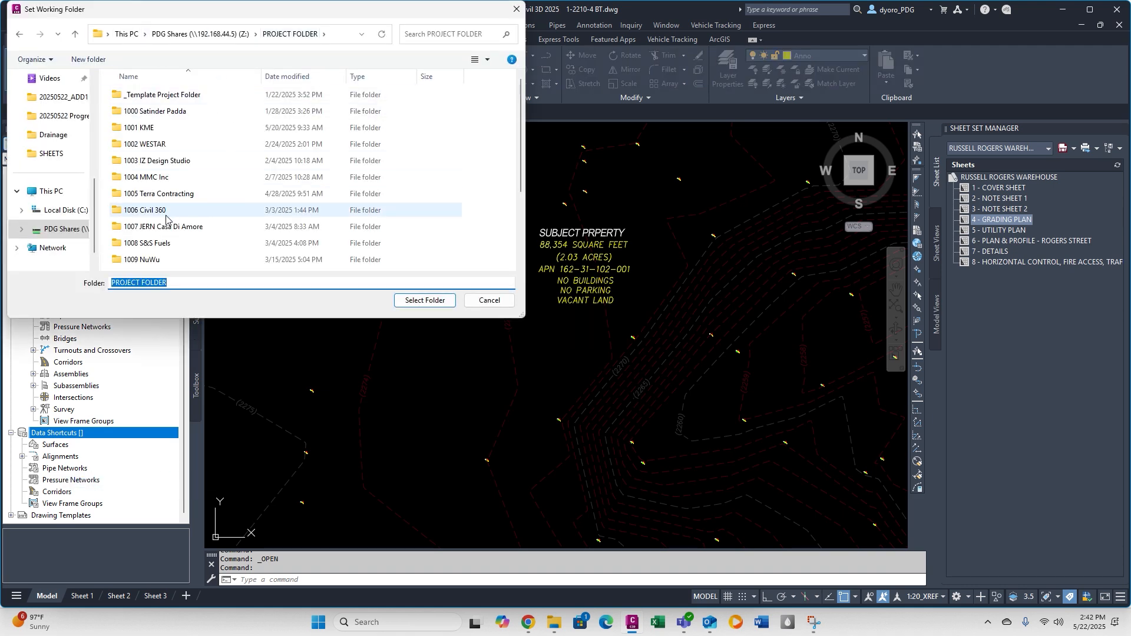
{"action": "double_click", "coordinate": [145, 248]}
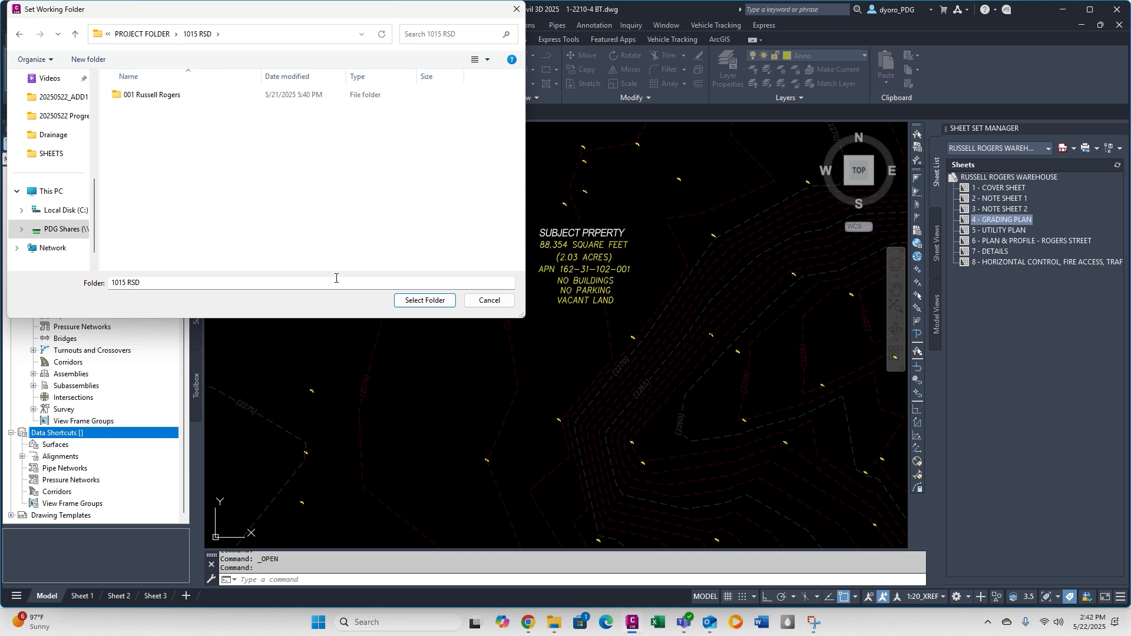
{"action": "left_click", "coordinate": [424, 300]}
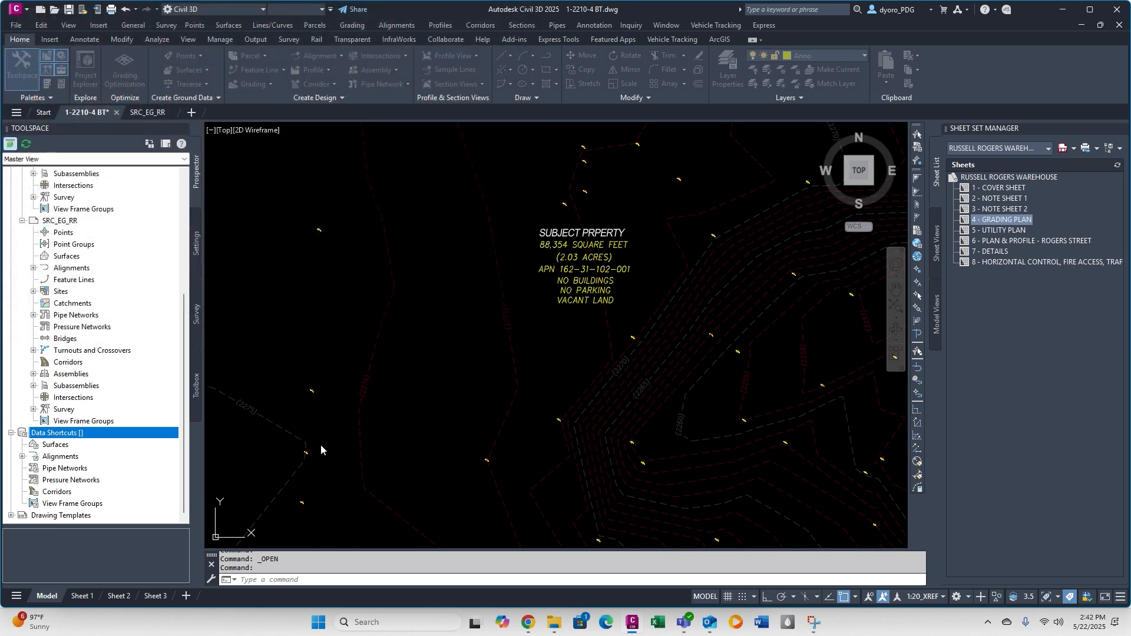
{"action": "right_click", "coordinate": [70, 437]}
{"action": "left_click", "coordinate": [130, 469]}
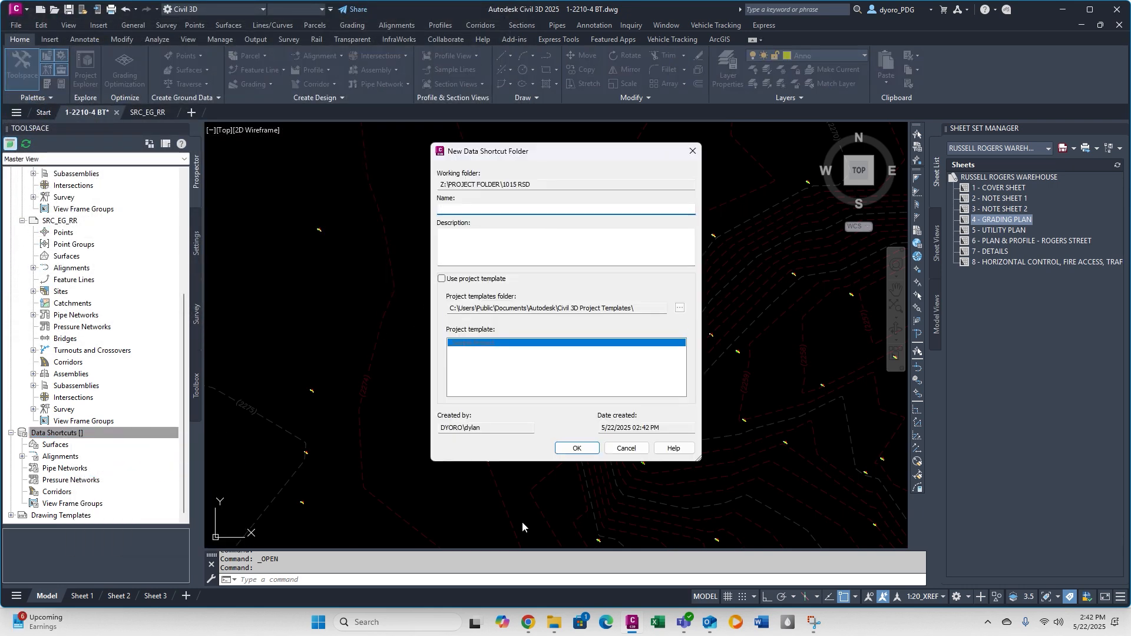
{"action": "left_click", "coordinate": [554, 623]}
{"action": "double_click", "coordinate": [218, 222]}
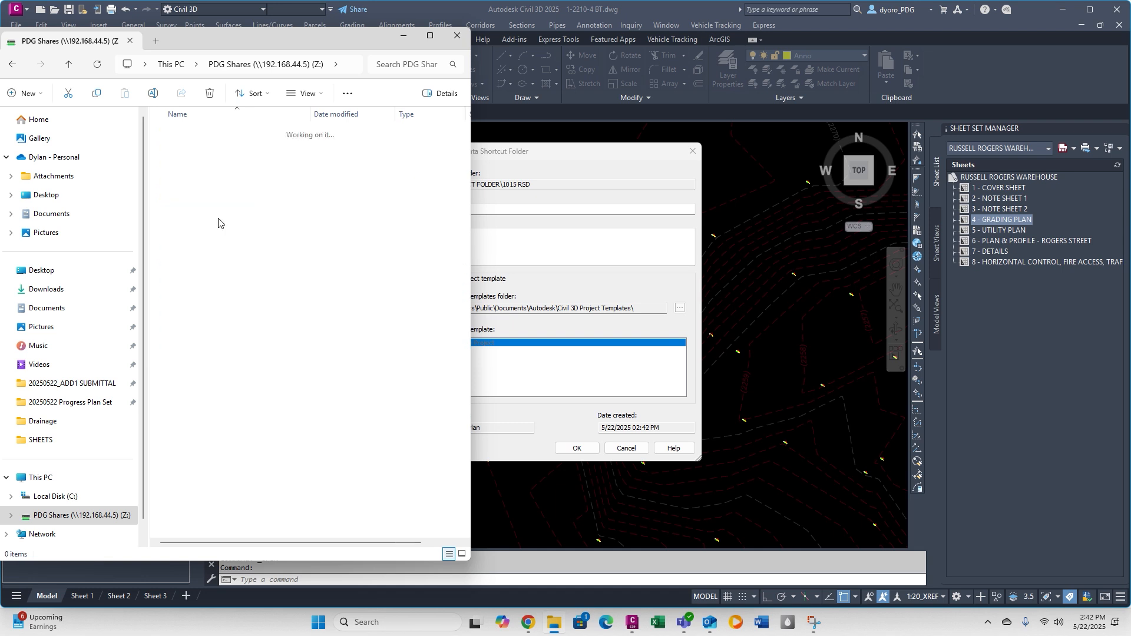
{"action": "double_click", "coordinate": [217, 393]}
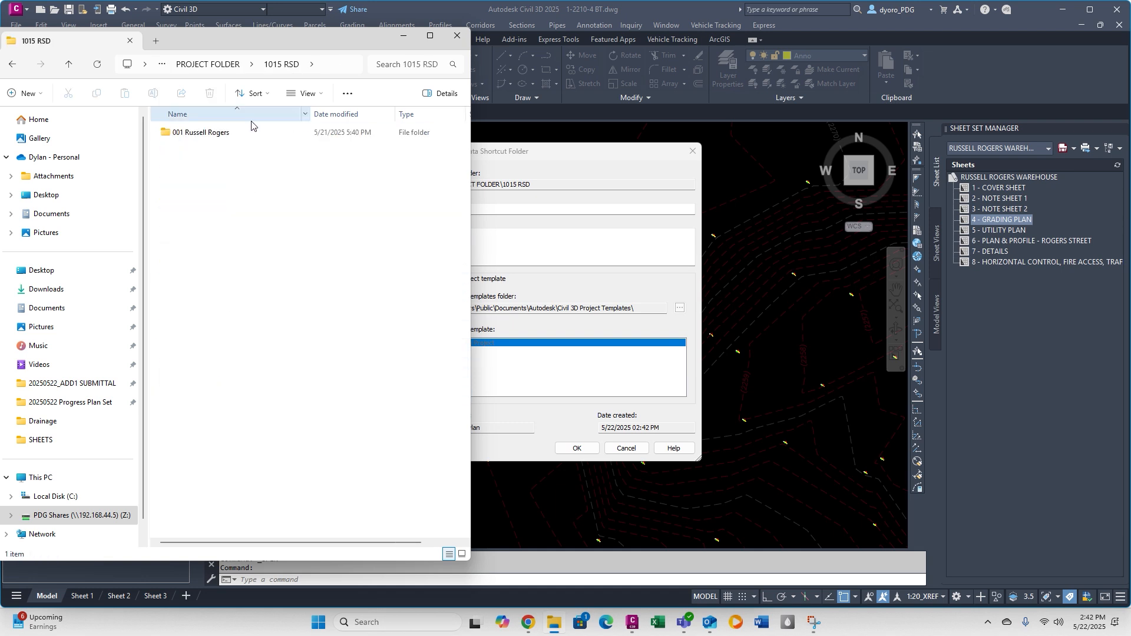
{"action": "left_click", "coordinate": [242, 131]}
{"action": "key", "text": "F2"}
{"action": "key", "text": "ctrl+c"}
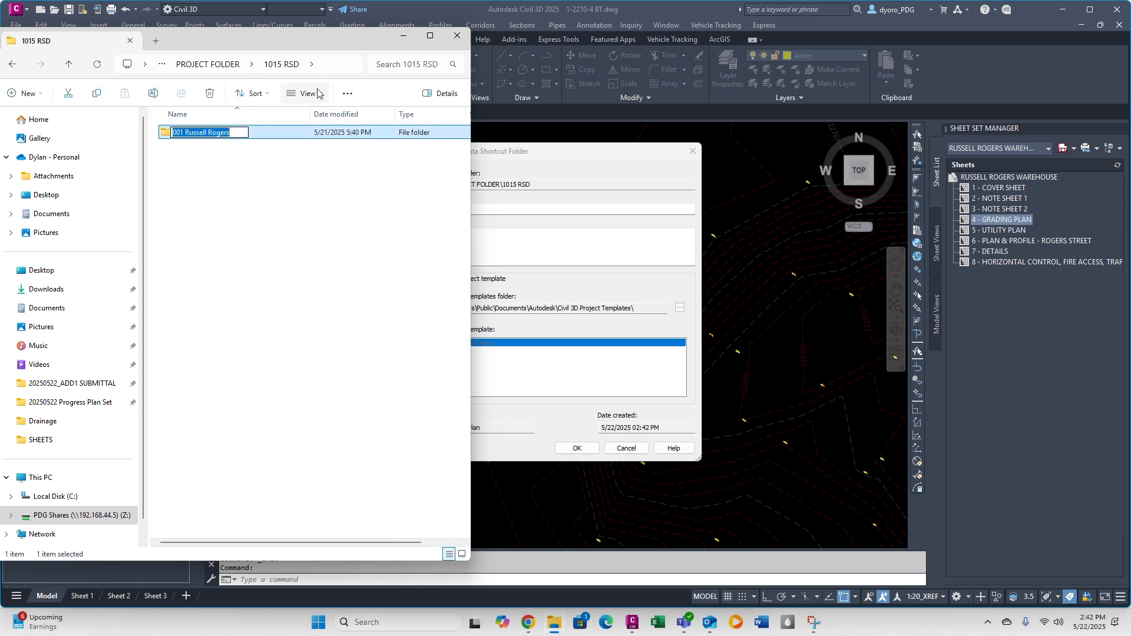
{"action": "left_click", "coordinate": [457, 35]}
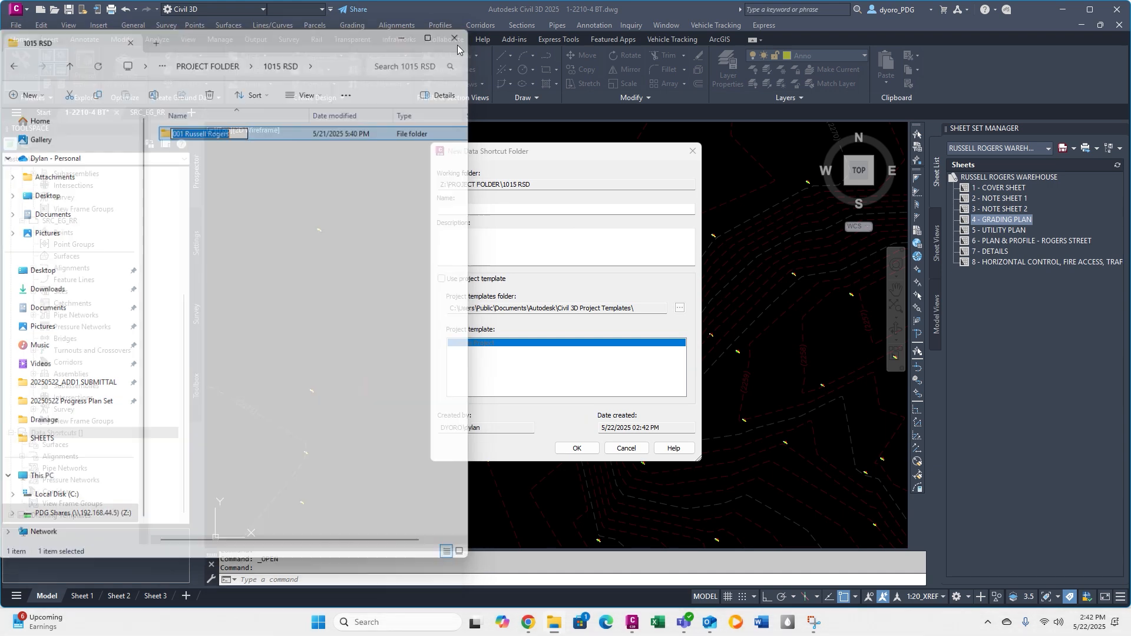
{"action": "left_click", "coordinate": [483, 206]}
{"action": "key", "text": "ctrl+v"}
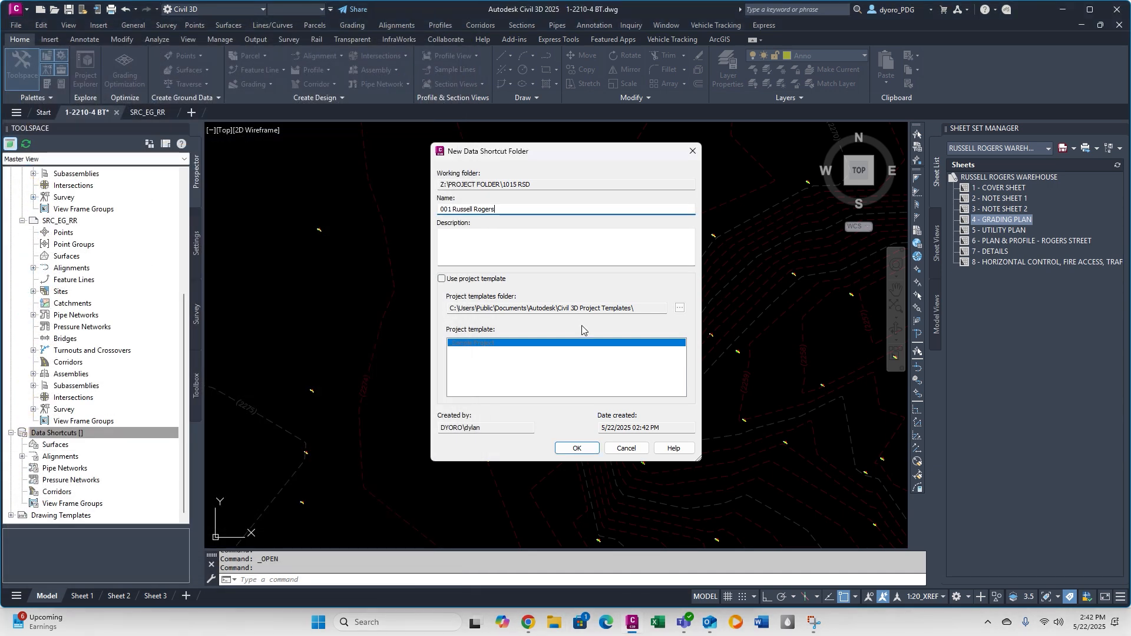
{"action": "left_click", "coordinate": [577, 448]}
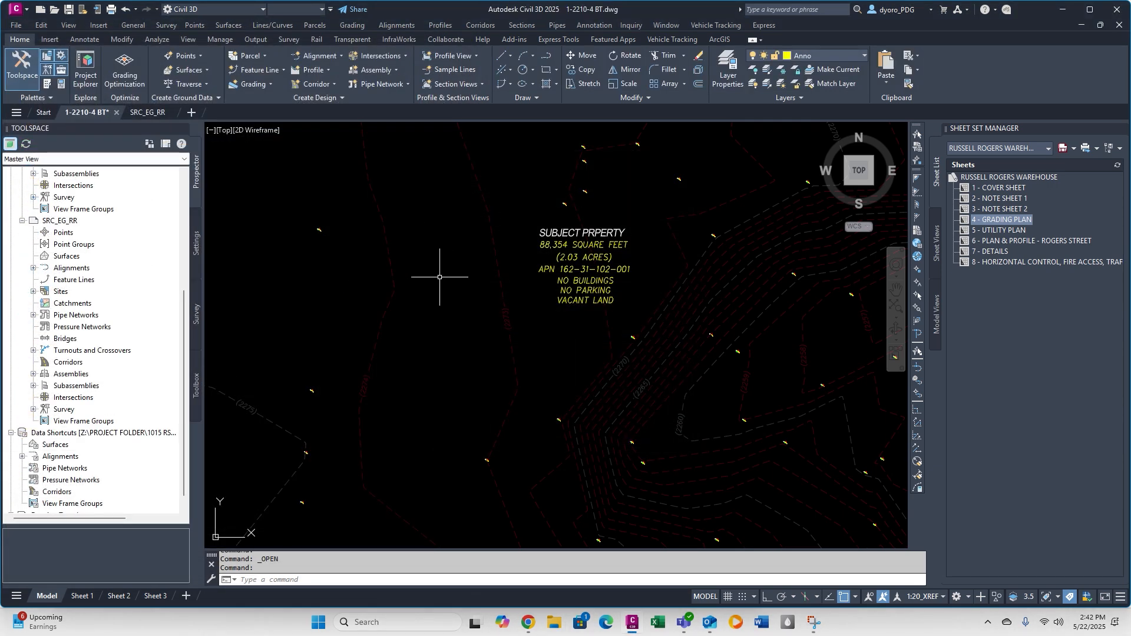
{"action": "right_click", "coordinate": [108, 434]}
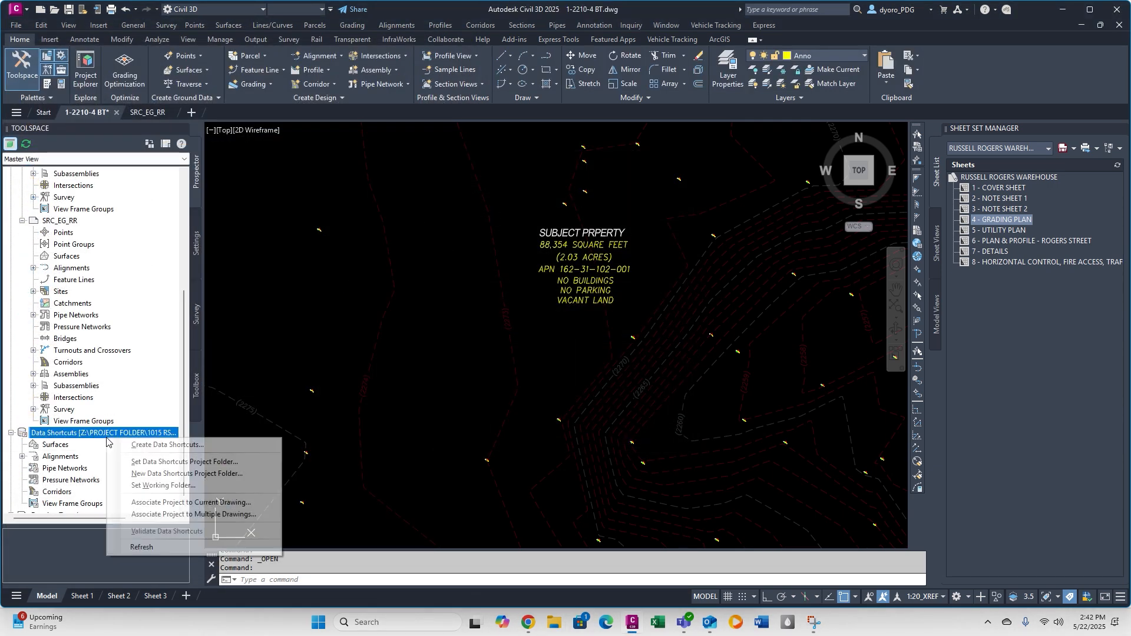
{"action": "left_click", "coordinate": [177, 461]}
{"action": "left_click", "coordinate": [591, 422]}
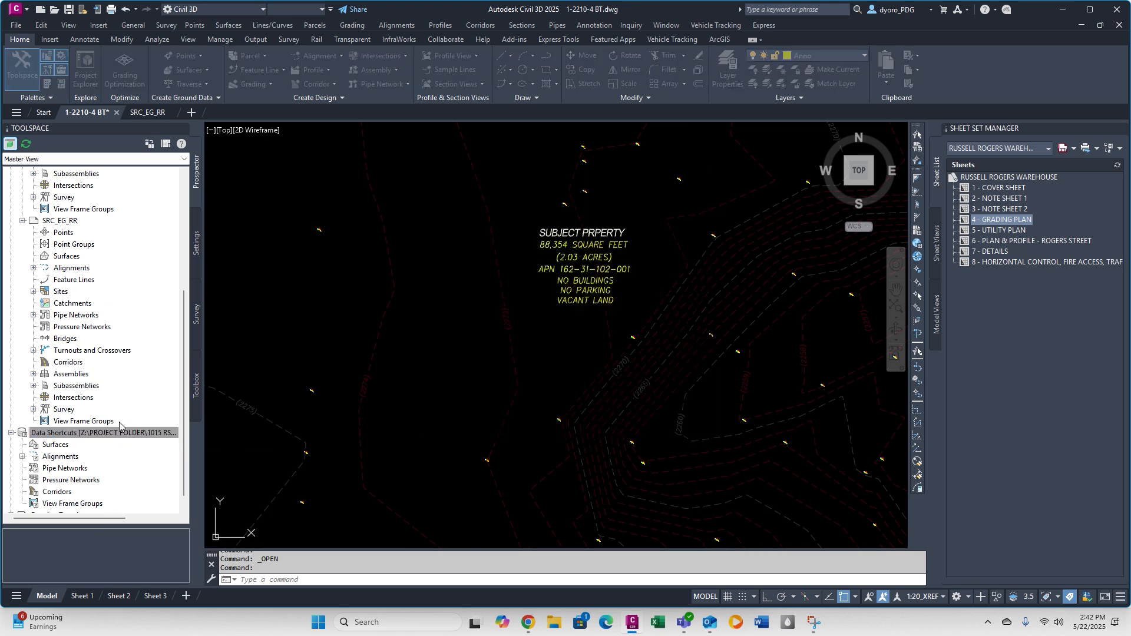
Create a data shortcut for the X-SURFACE surface of the 1-2210-4 BT drawing.
{"action": "right_click", "coordinate": [148, 436]}
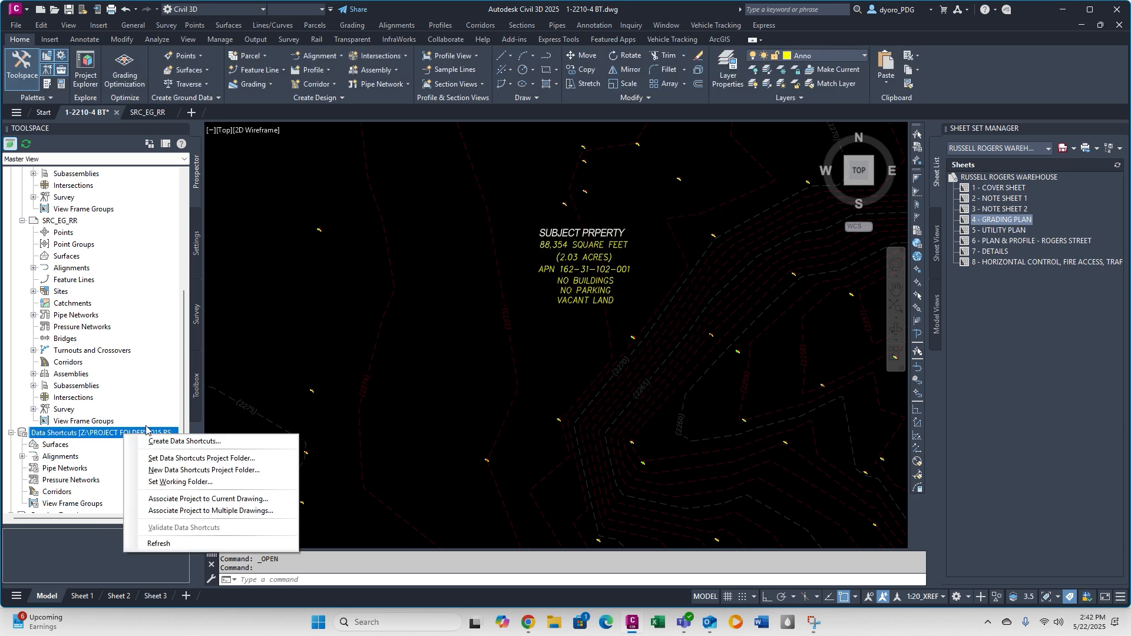
{"action": "left_click", "coordinate": [226, 475]}
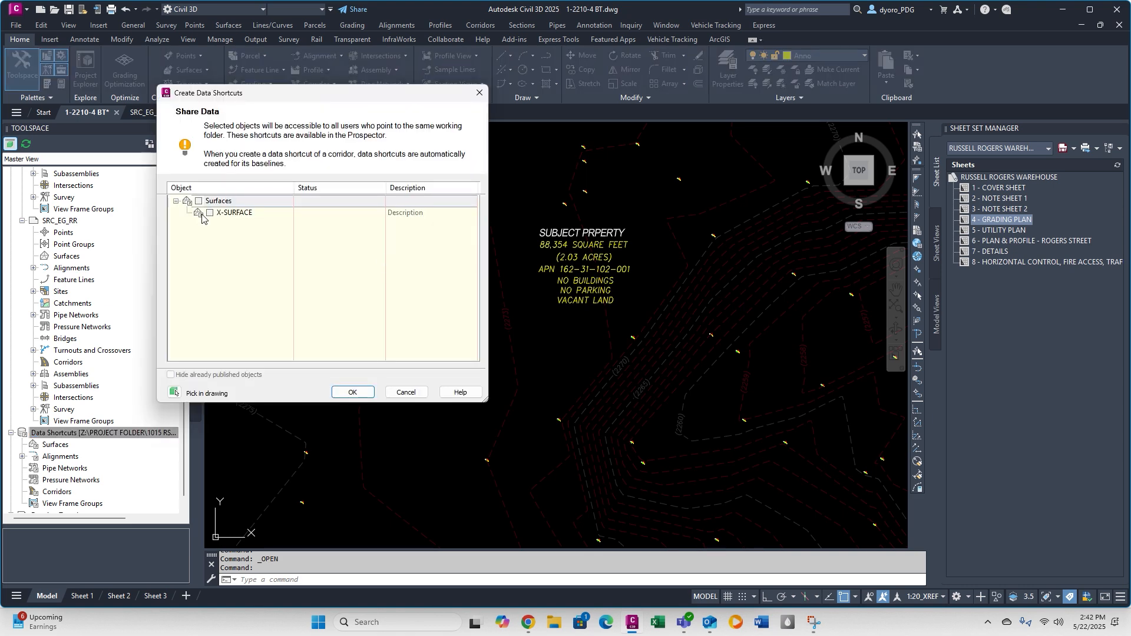
{"action": "left_click", "coordinate": [352, 392]}
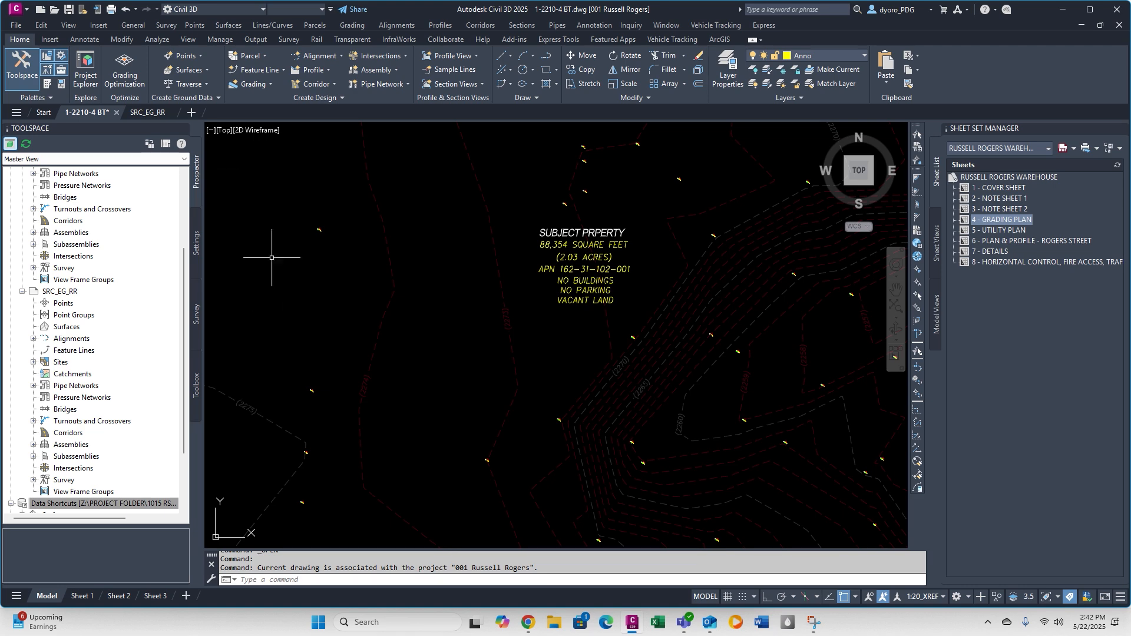
{"action": "left_click", "coordinate": [148, 112]}
{"action": "scroll", "coordinate": [88, 412], "scroll_direction": "down", "scroll_amount": 3}
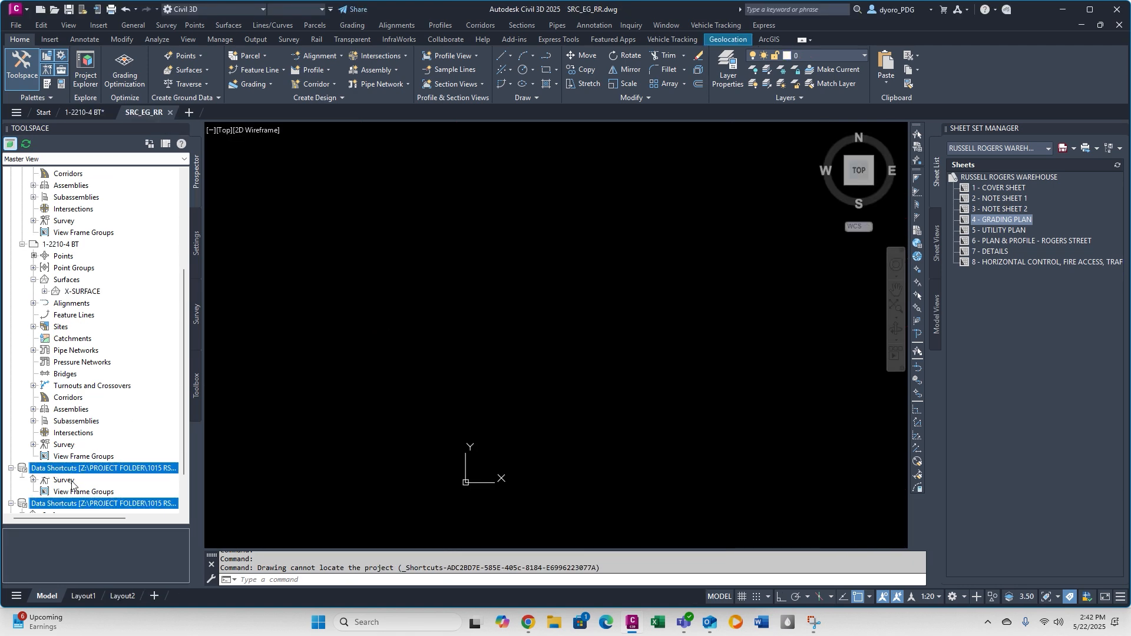
{"action": "left_click", "coordinate": [35, 433]}
{"action": "right_click", "coordinate": [63, 420]}
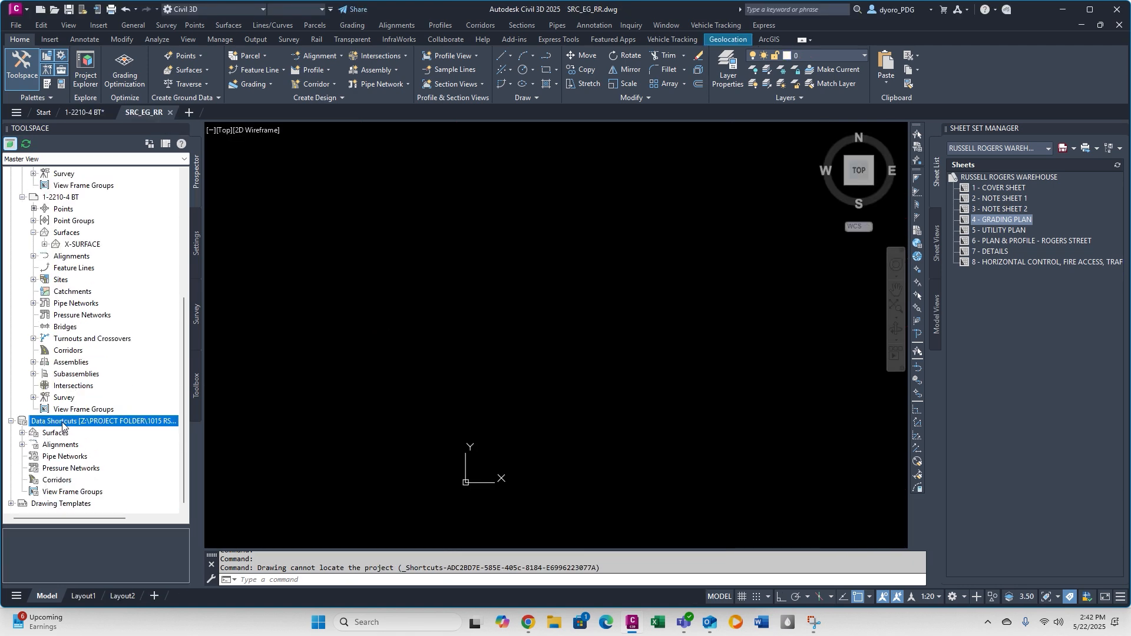
{"action": "left_click", "coordinate": [118, 500]}
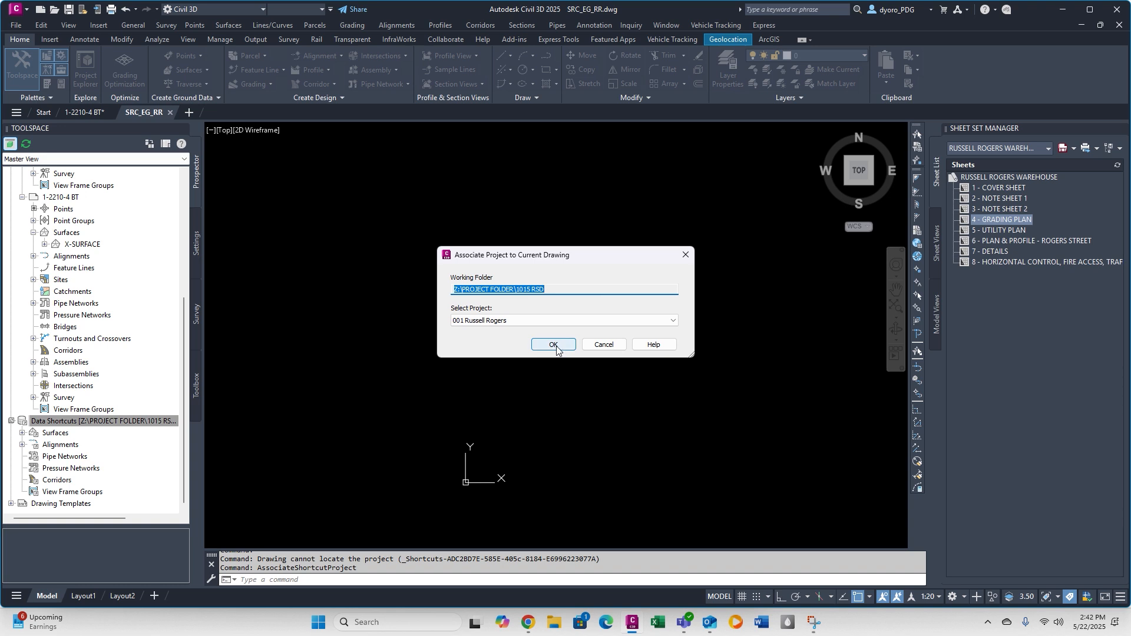
{"action": "left_click", "coordinate": [553, 346]}
Start a surface reference from the X-SURFACE data shortcut and set its style to PDG Existing Surface (1' & 5').
{"action": "right_click", "coordinate": [110, 432]}
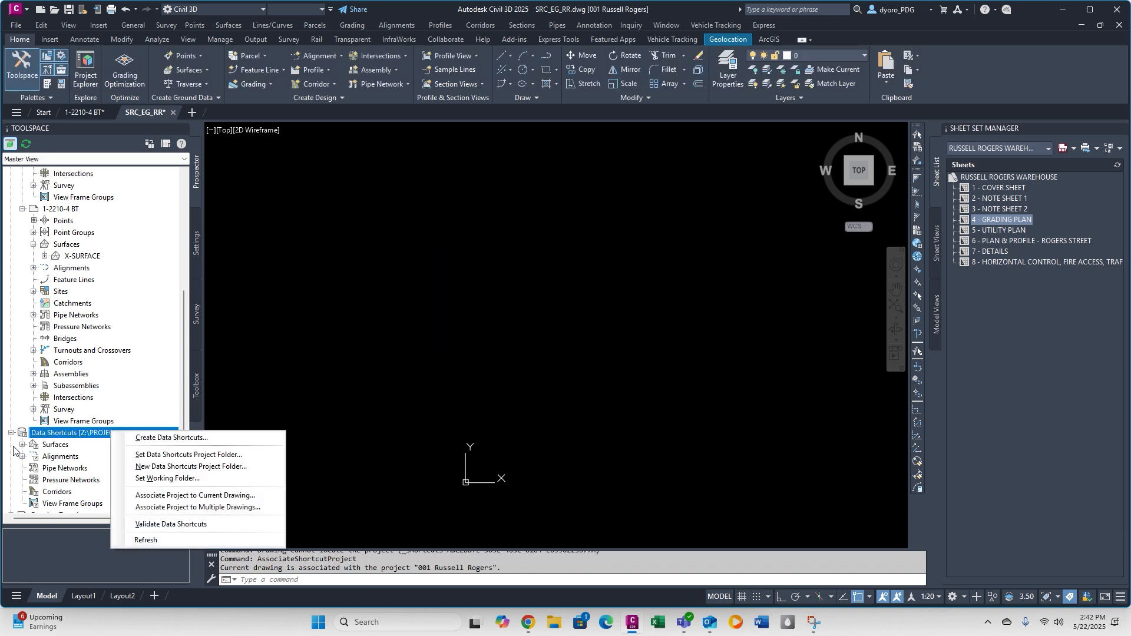
{"action": "left_click", "coordinate": [22, 445]}
{"action": "left_click", "coordinate": [70, 456]}
{"action": "right_click", "coordinate": [71, 457]}
{"action": "left_click", "coordinate": [171, 460]}
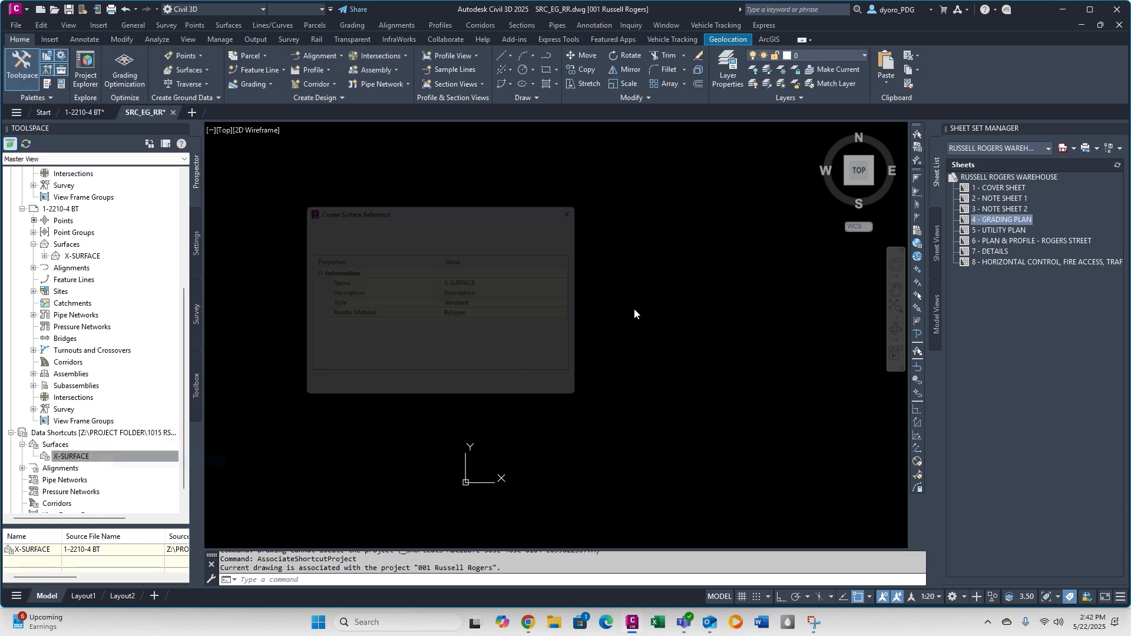
{"action": "left_click", "coordinate": [527, 305]}
{"action": "left_click", "coordinate": [585, 305]}
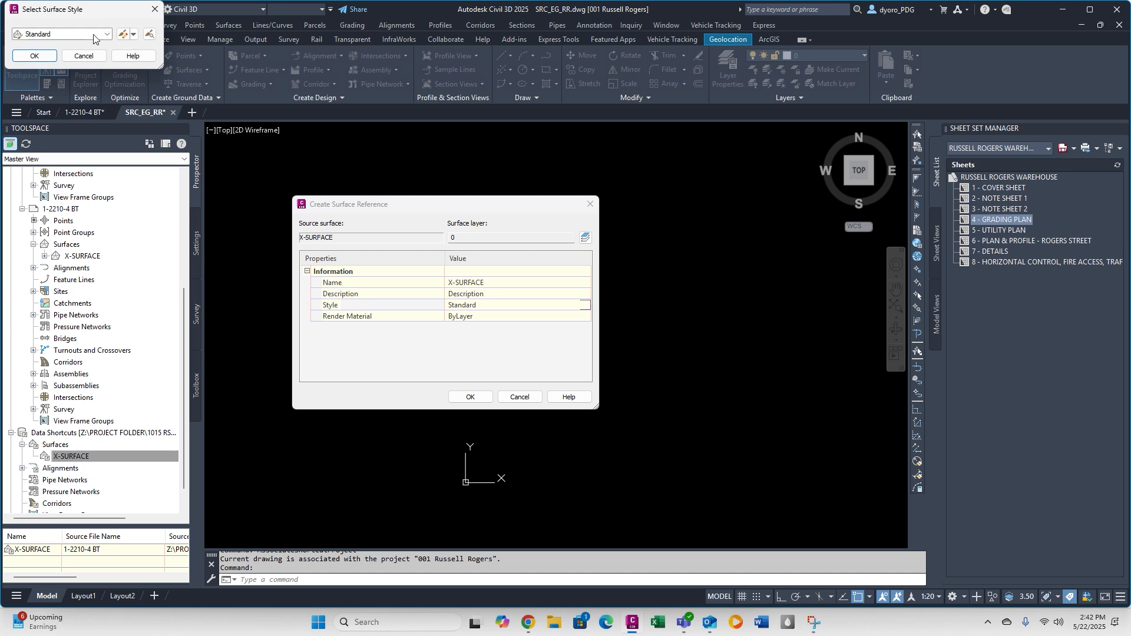
{"action": "left_click", "coordinate": [93, 39]}
{"action": "left_click", "coordinate": [59, 63]}
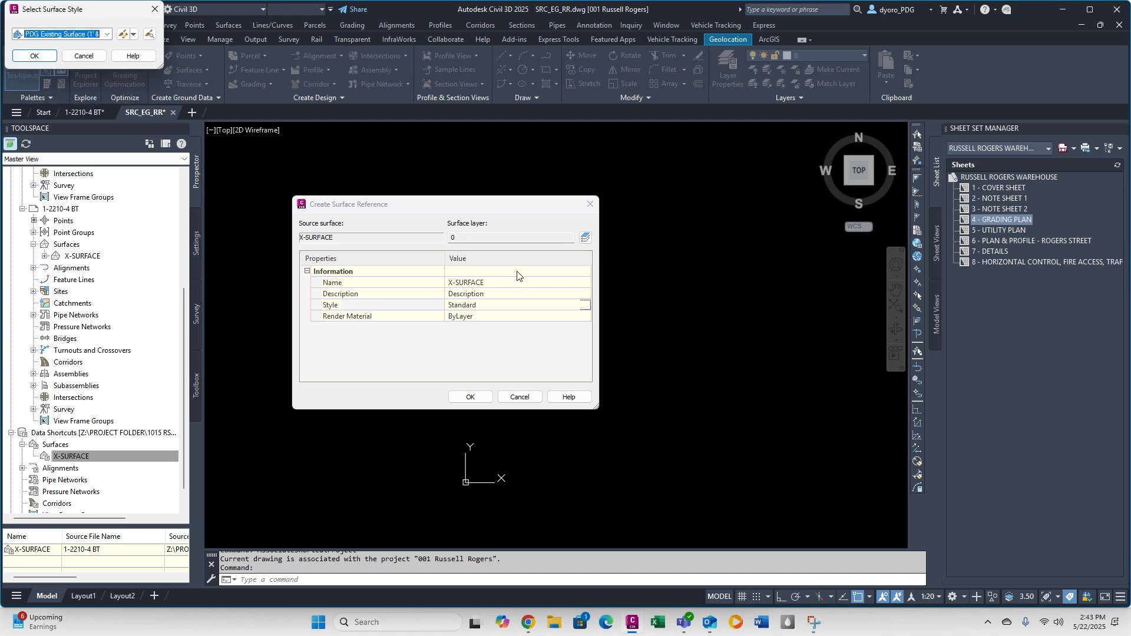
{"action": "left_click", "coordinate": [47, 58]}
Name the surface reference EG_RR and create it in the drawing.
{"action": "left_click", "coordinate": [487, 283]}
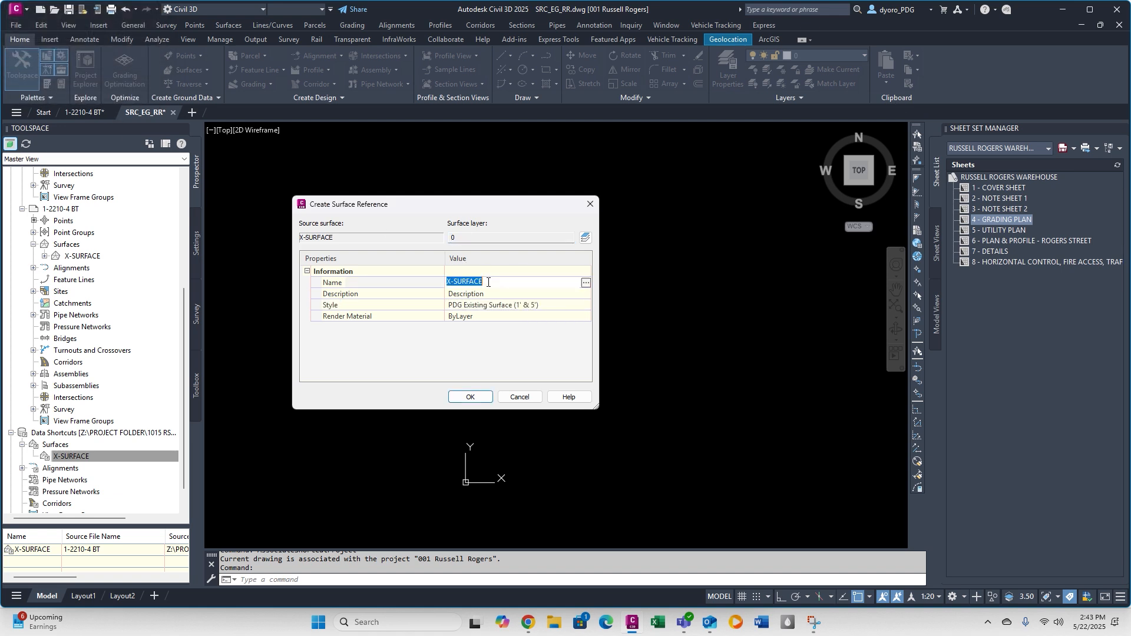
{"action": "type", "text": "EG_RR"}
{"action": "key", "text": "Return"}
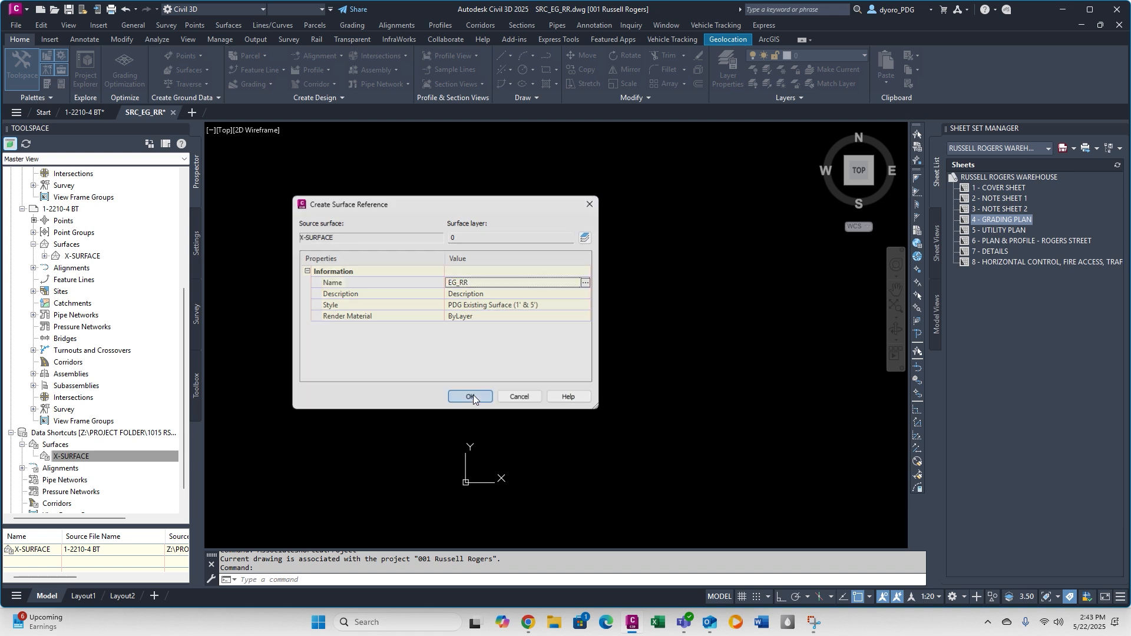
{"action": "left_click", "coordinate": [470, 396]}
{"action": "middle_click", "coordinate": [538, 319]}
{"action": "middle_click", "coordinate": [538, 320]}
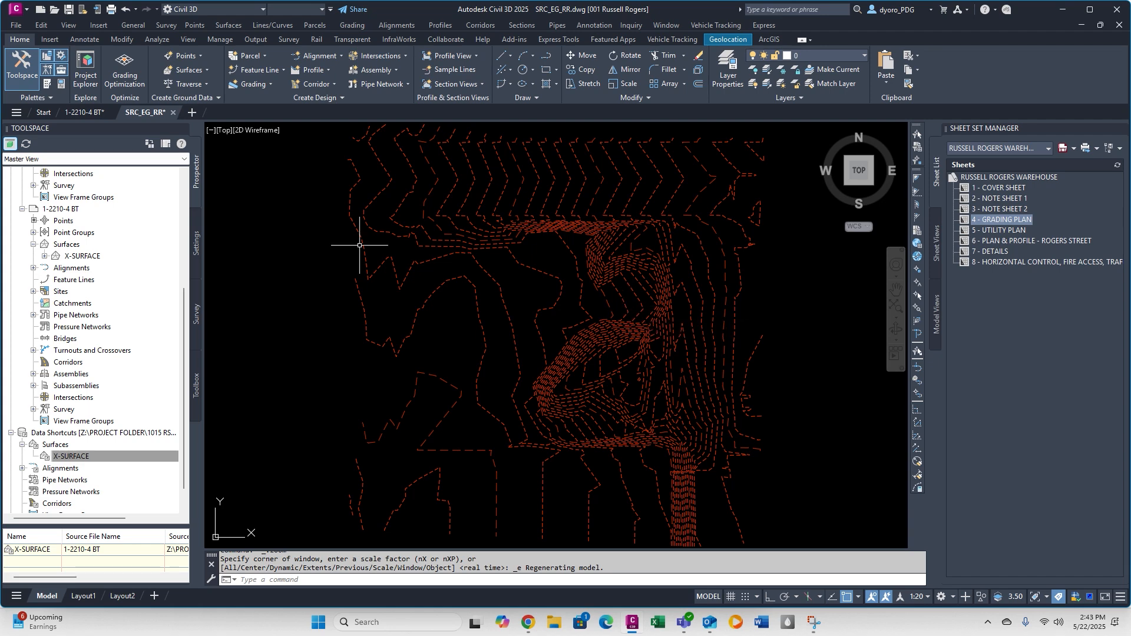
Promote the referenced EG_RR surface into the SRC_EG_RR drawing and save the drawing.
{"action": "scroll", "coordinate": [124, 252], "scroll_direction": "up", "scroll_amount": 5}
{"action": "left_click", "coordinate": [33, 220]}
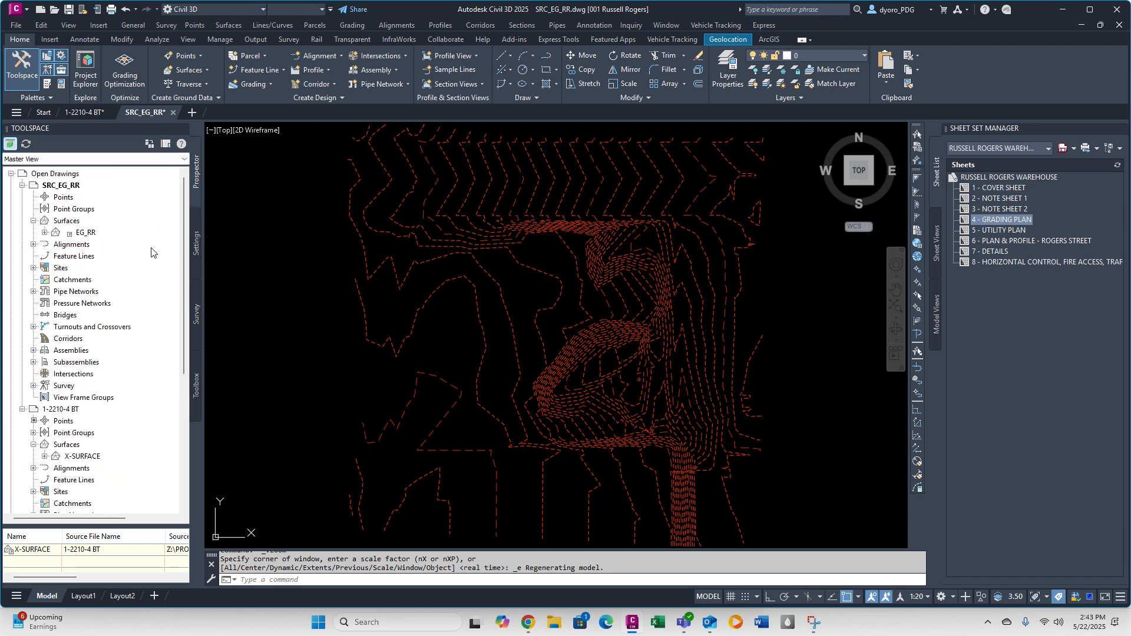
{"action": "left_click", "coordinate": [71, 235]}
{"action": "right_click", "coordinate": [85, 232]}
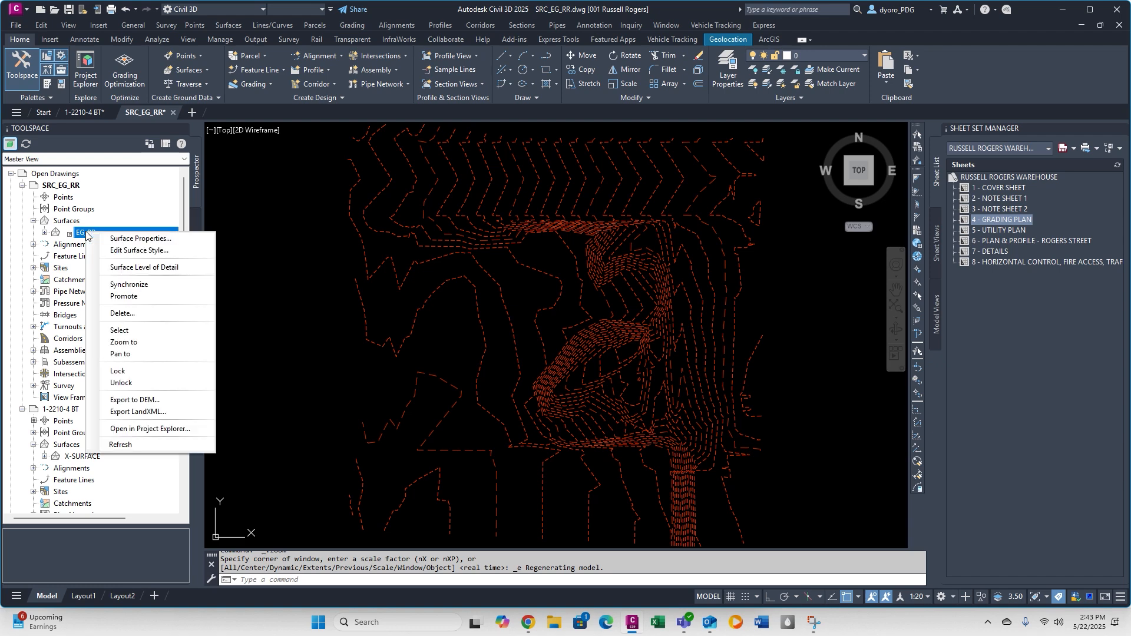
{"action": "left_click", "coordinate": [147, 294]}
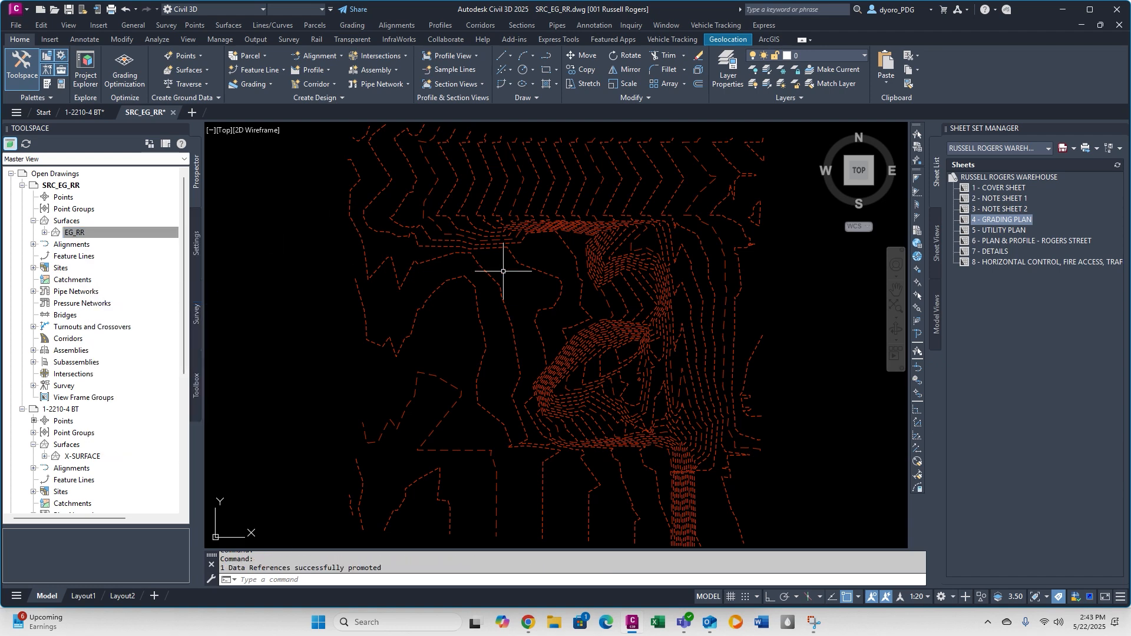
{"action": "type", "text": "s"}
{"action": "key", "text": "Return"}
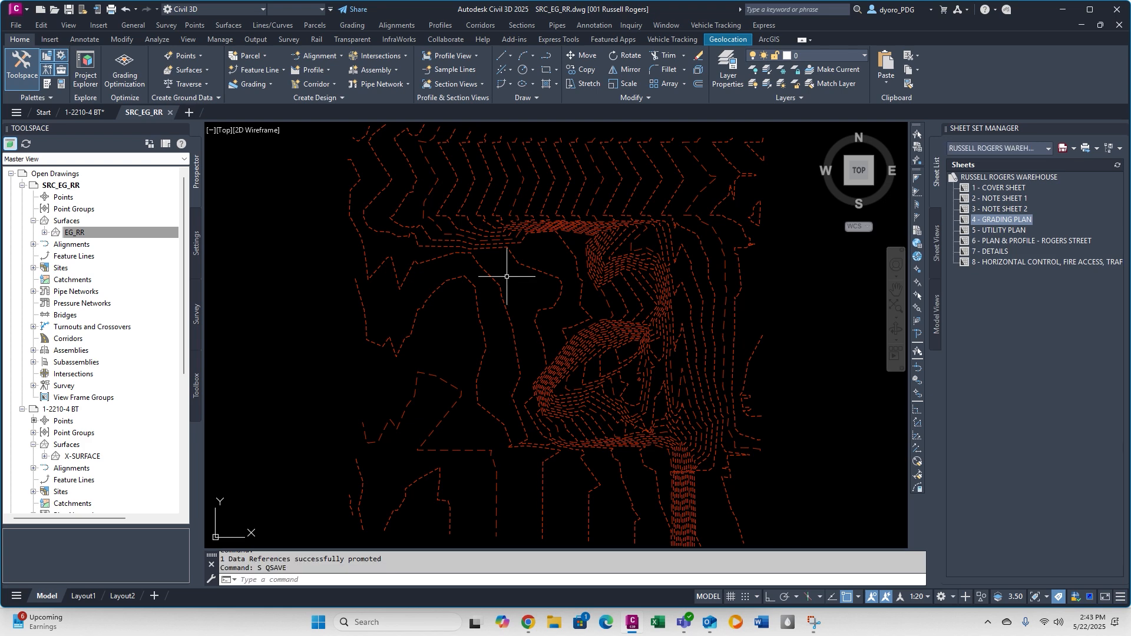
Remove the X-SURFACE shortcut from the project's data shortcuts with SRC_EG_RR as the current drawing.
{"action": "left_click", "coordinate": [81, 112]}
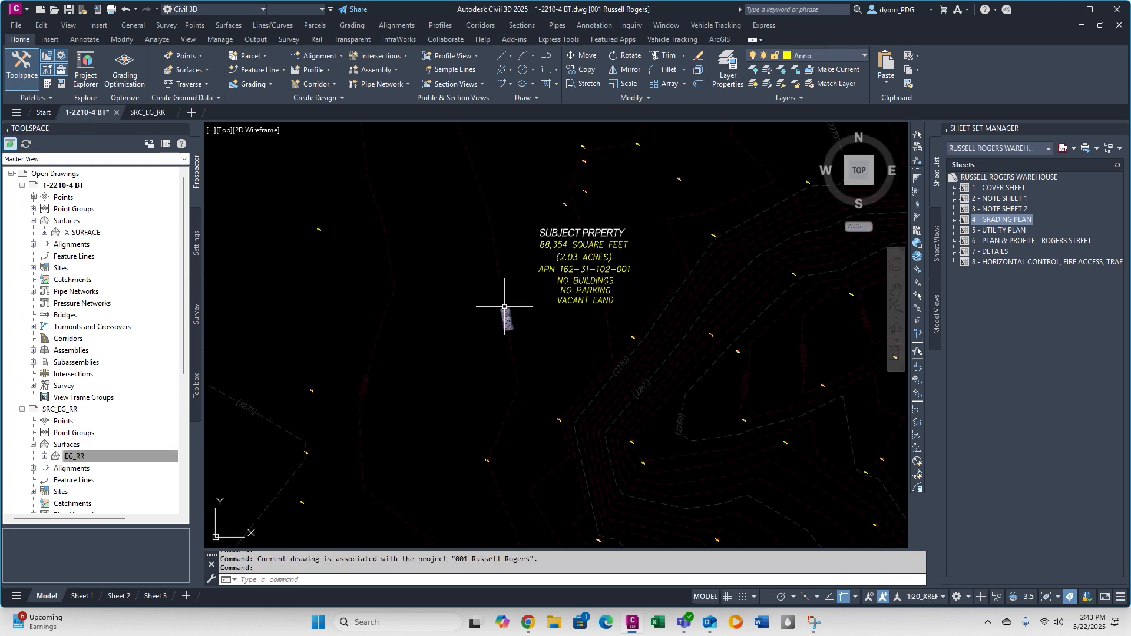
{"action": "scroll", "coordinate": [82, 382], "scroll_direction": "down", "scroll_amount": 6}
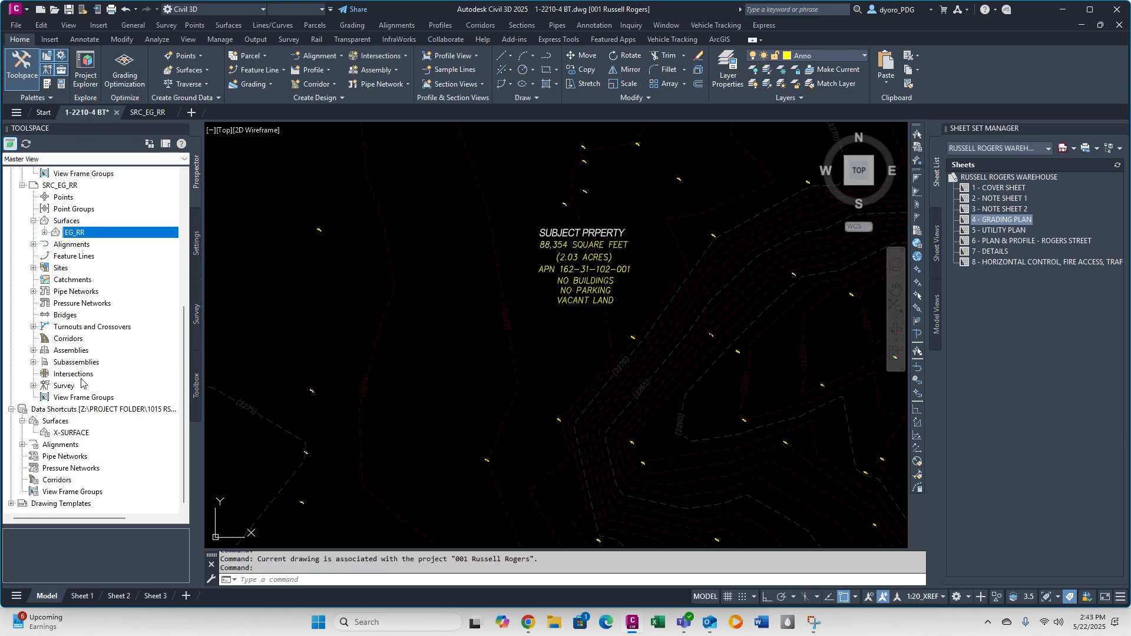
{"action": "left_click", "coordinate": [148, 113]}
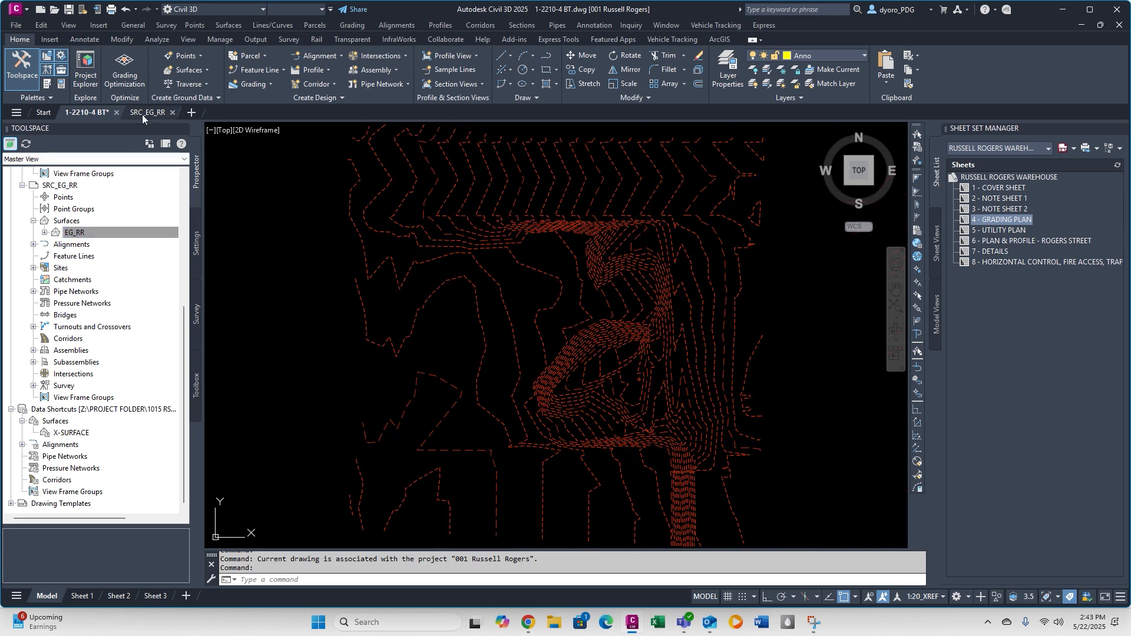
{"action": "scroll", "coordinate": [89, 411], "scroll_direction": "down", "scroll_amount": 6}
{"action": "left_click", "coordinate": [70, 433]}
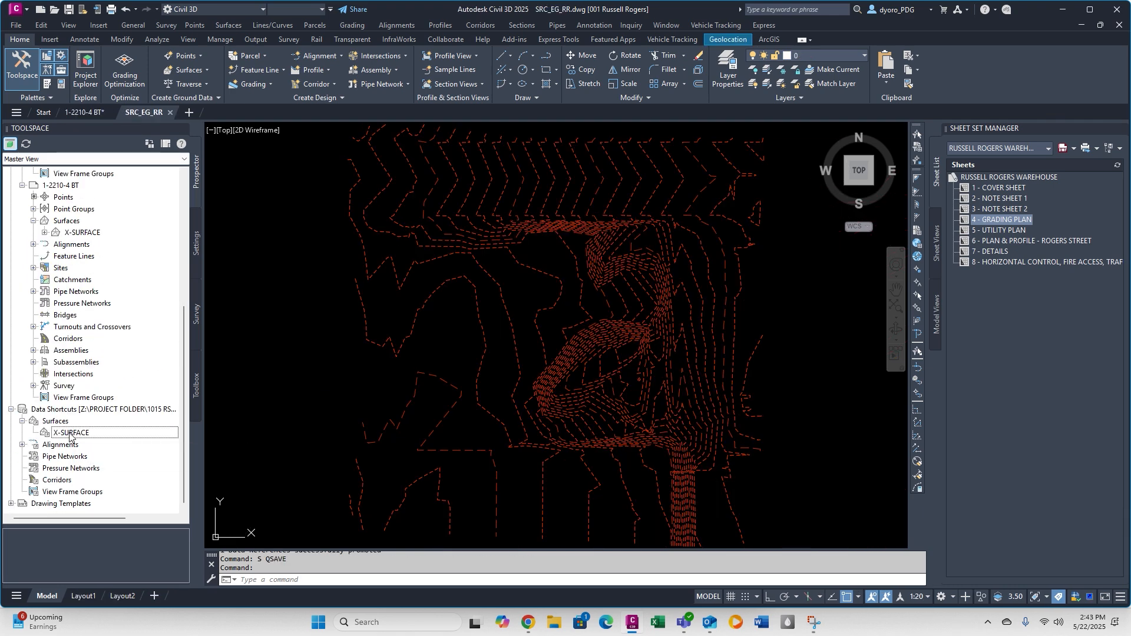
{"action": "right_click", "coordinate": [70, 434]}
{"action": "left_click", "coordinate": [114, 485]}
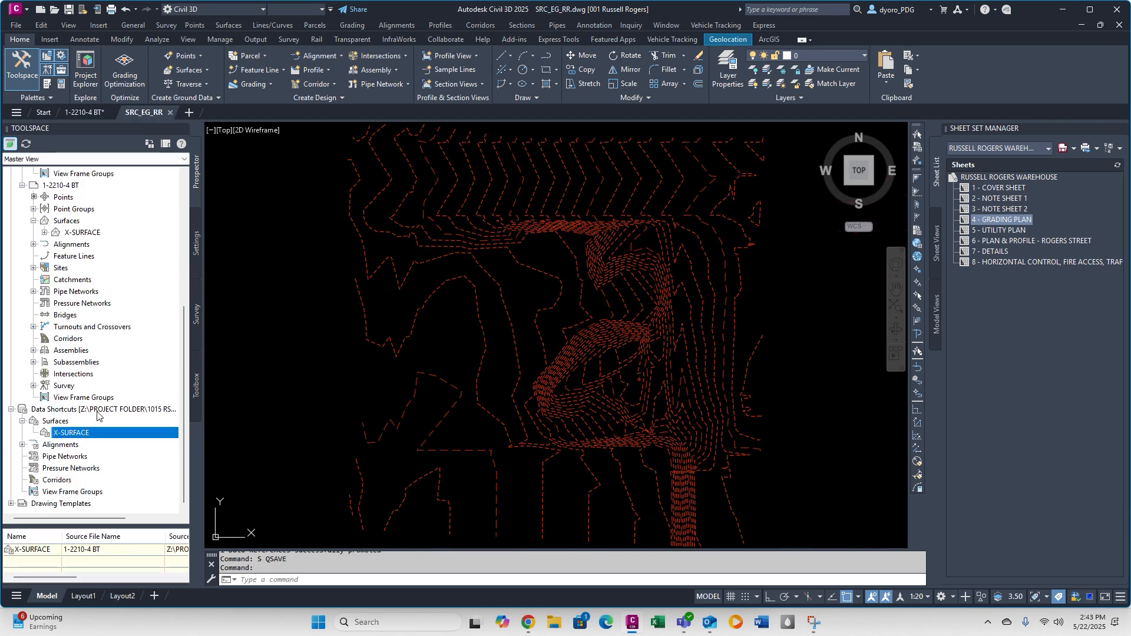
Associate the data shortcuts project with SRC_EG_RR and create a data shortcut for its EG_RR surface.
{"action": "right_click", "coordinate": [123, 421]}
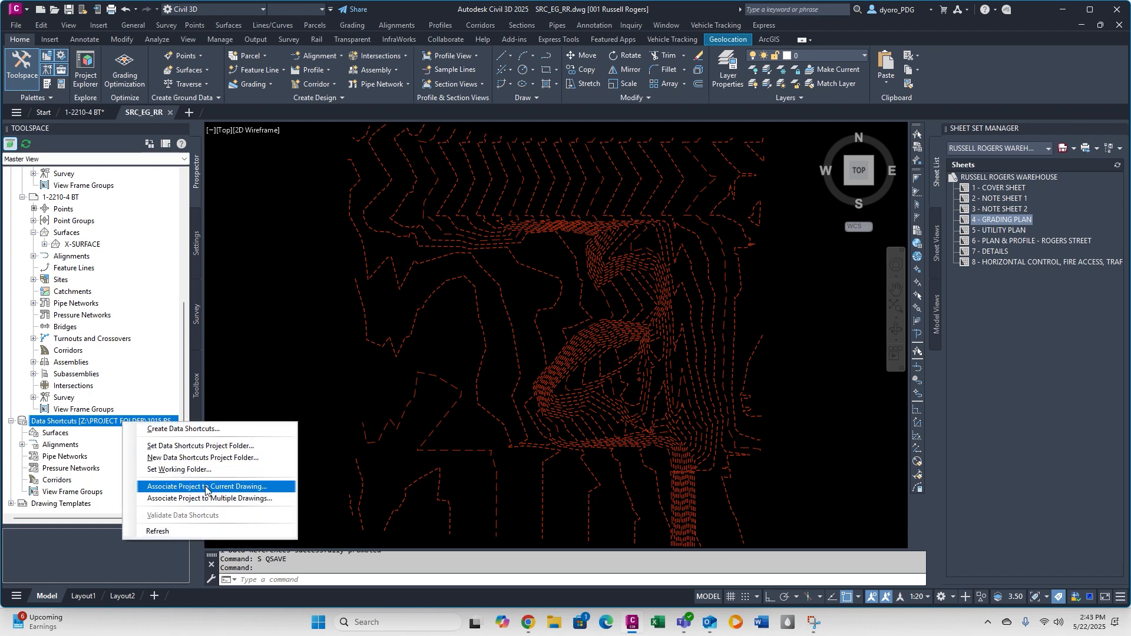
{"action": "left_click", "coordinate": [207, 486]}
{"action": "left_click", "coordinate": [544, 344]}
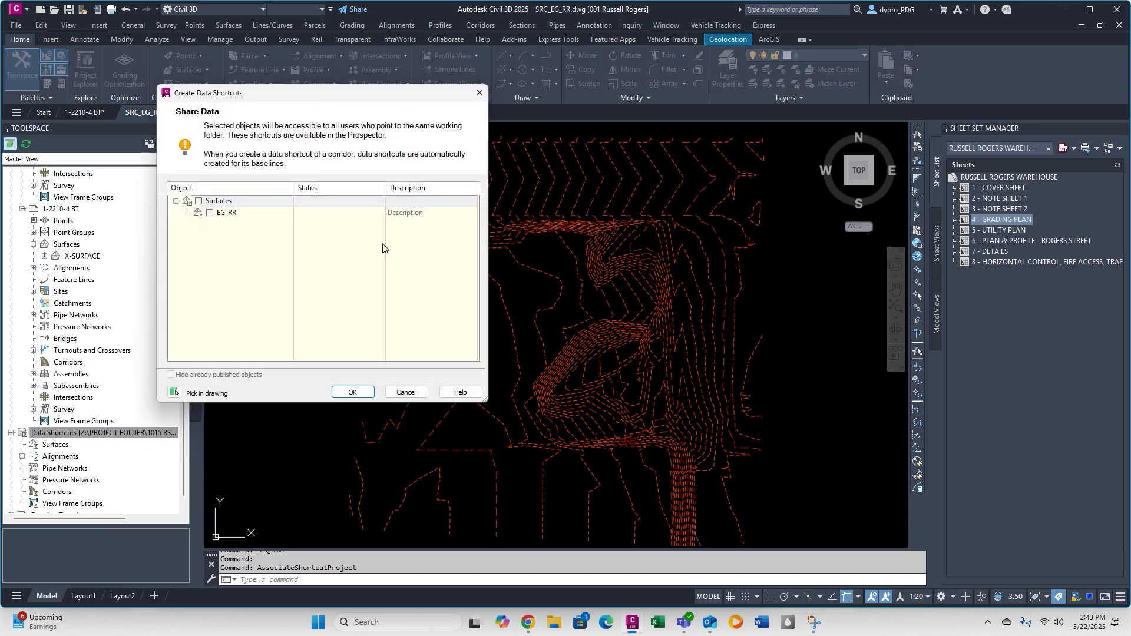
{"action": "left_click", "coordinate": [211, 213]}
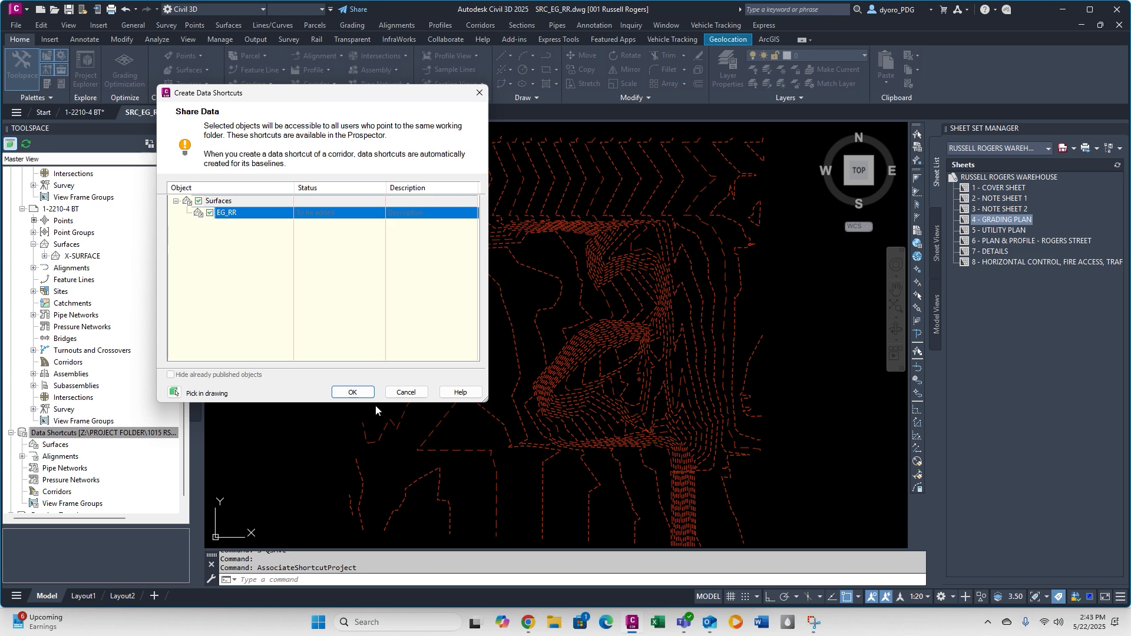
{"action": "left_click", "coordinate": [359, 396]}
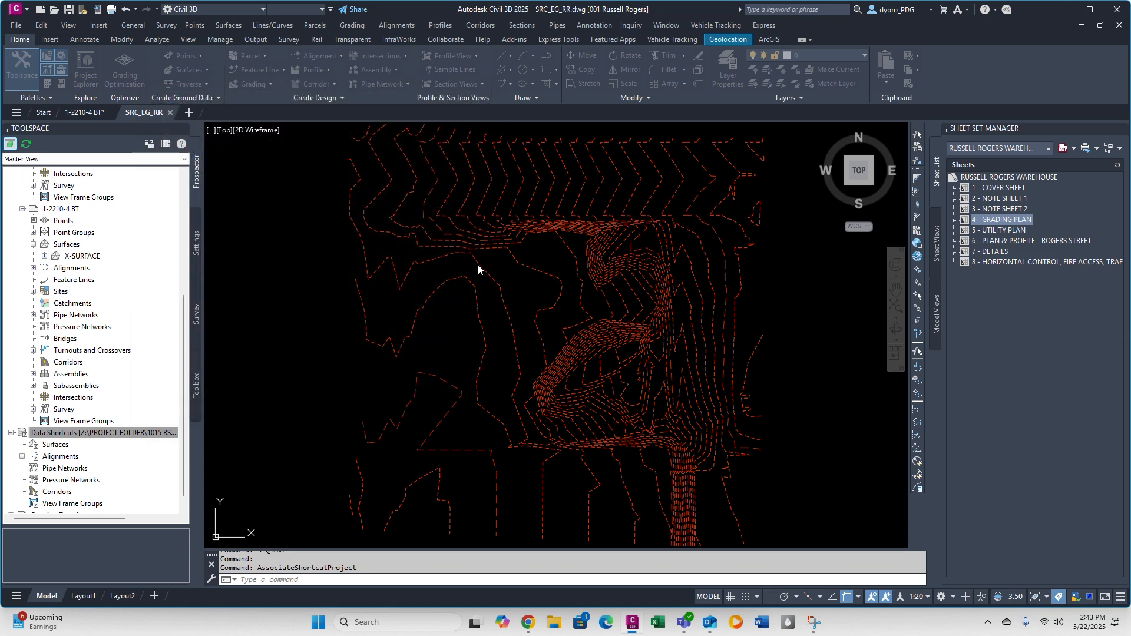
Save and close the SRC_EG_RR drawing.
{"action": "type", "text": "S"}
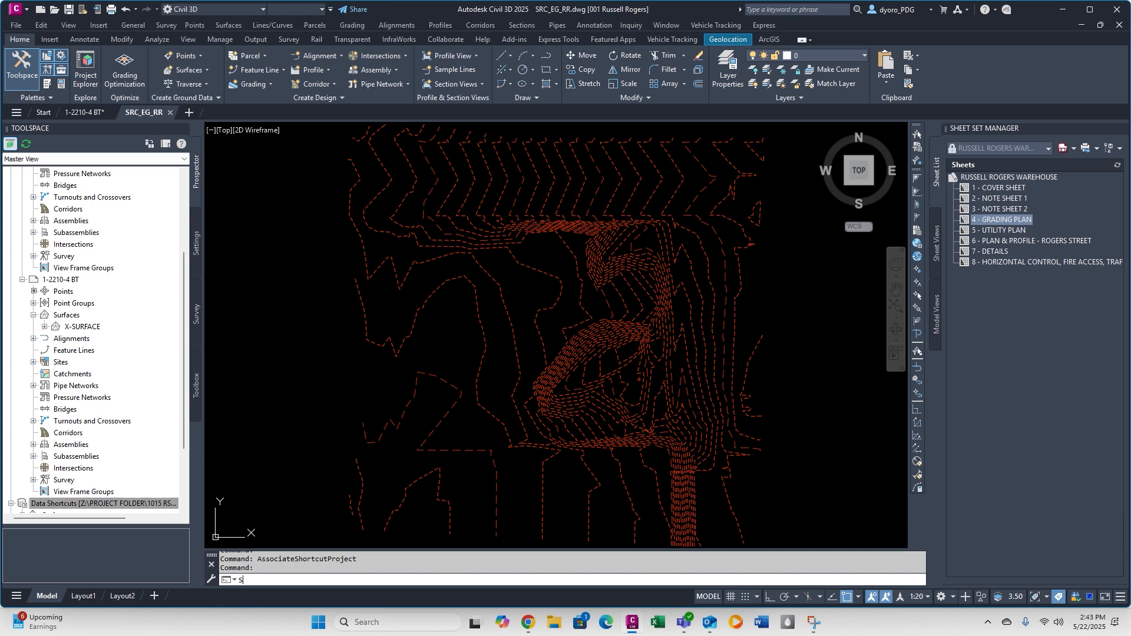
{"action": "key", "text": "Return"}
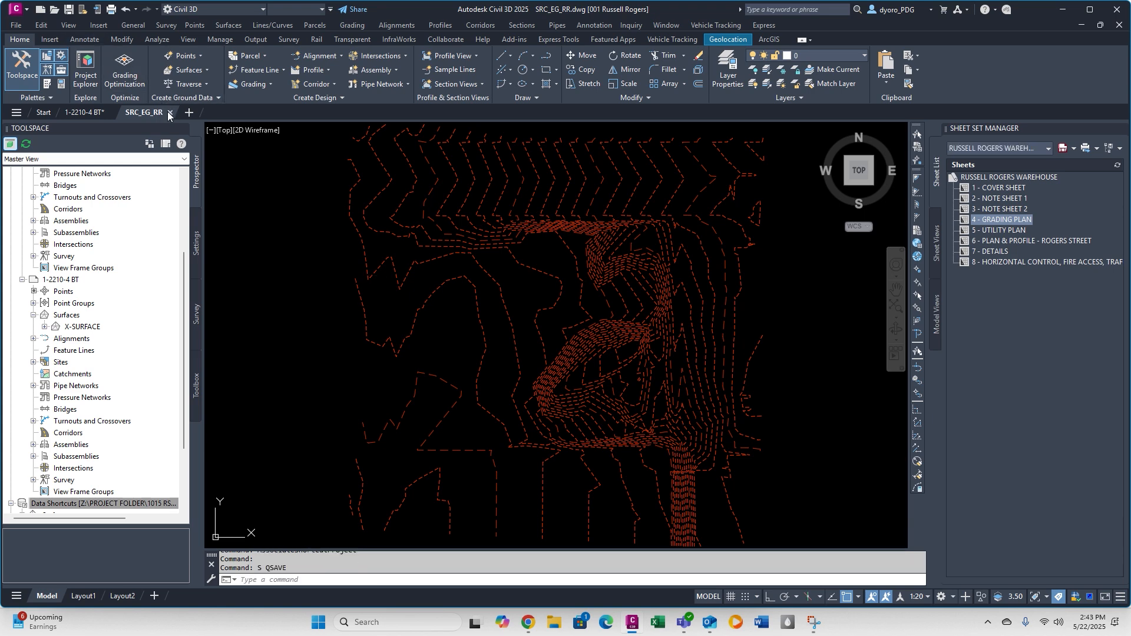
{"action": "left_click", "coordinate": [170, 112]}
Edit the Standard surface style used by X-SURFACE in 1-2210-4 BT to hide the major and minor contours.
{"action": "scroll", "coordinate": [413, 331], "scroll_direction": "down", "scroll_amount": 3}
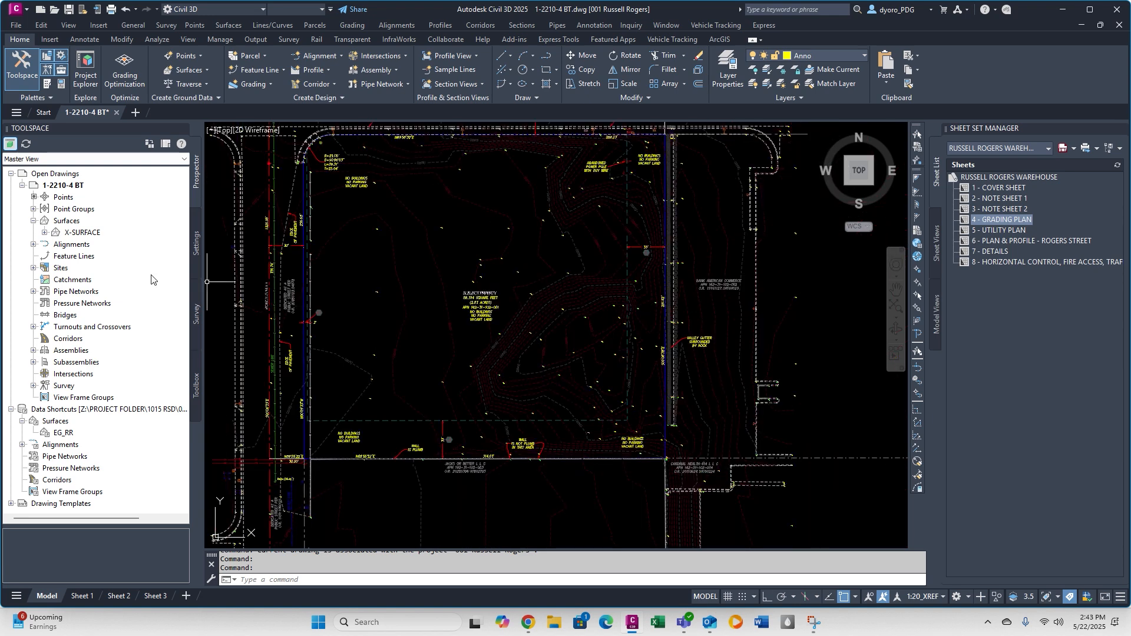
{"action": "right_click", "coordinate": [78, 233]}
{"action": "left_click", "coordinate": [115, 240]}
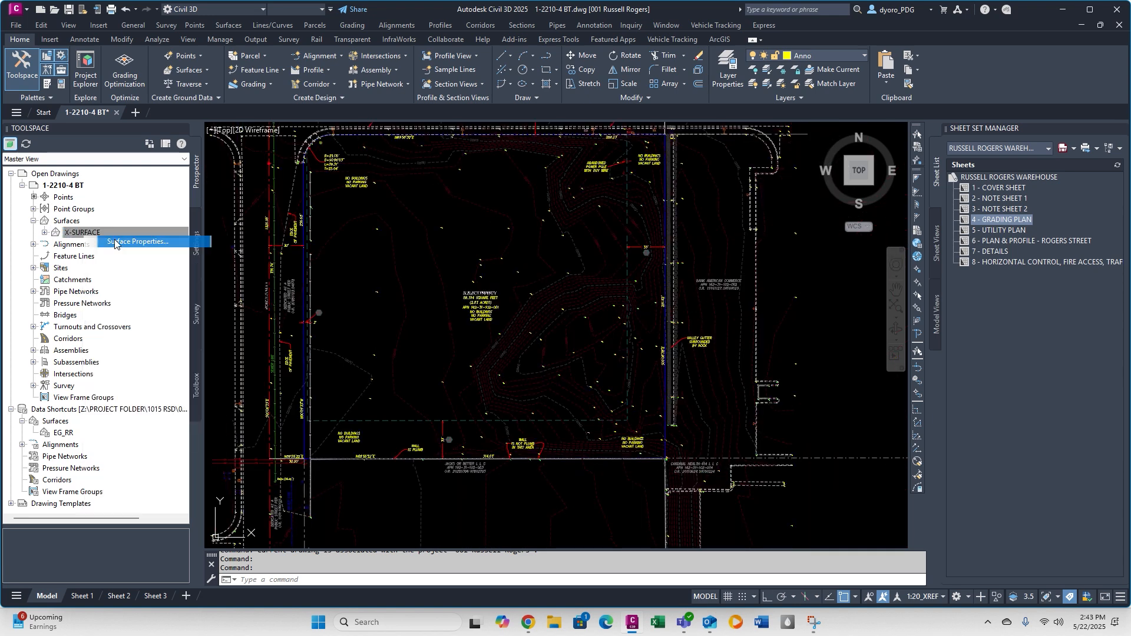
{"action": "left_click", "coordinate": [295, 239]}
{"action": "left_click", "coordinate": [250, 251]}
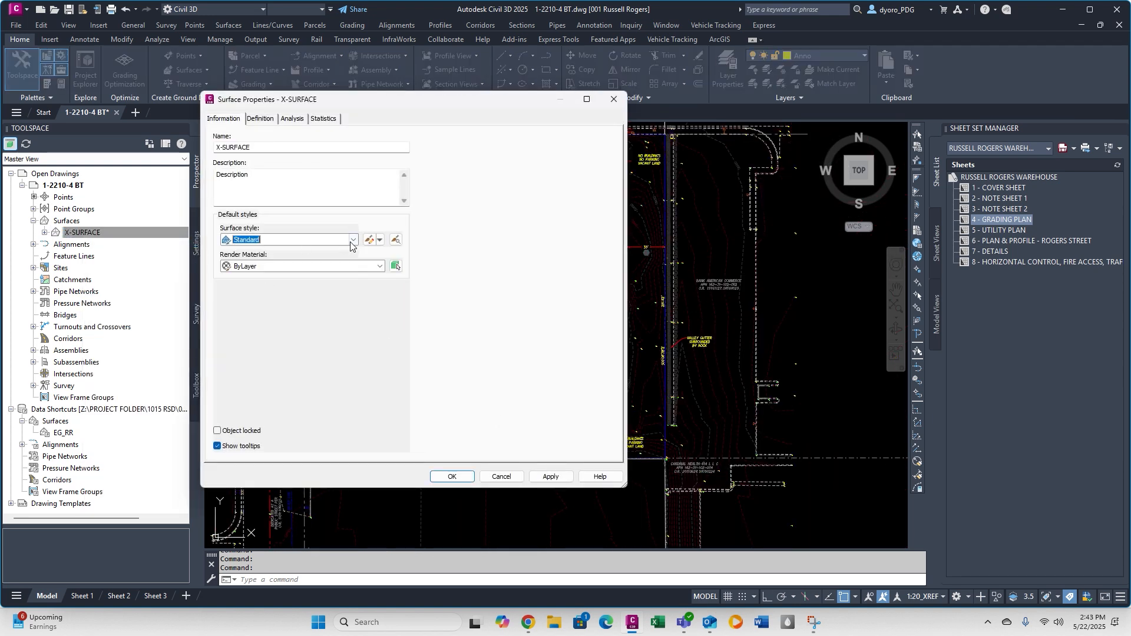
{"action": "left_click", "coordinate": [369, 239]}
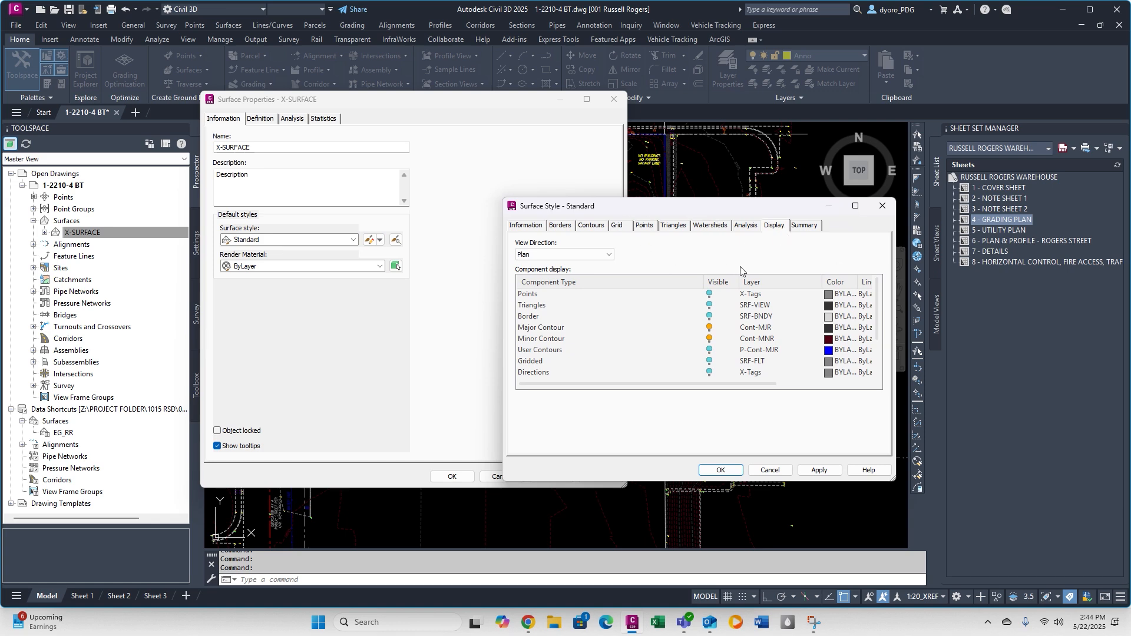
{"action": "left_click", "coordinate": [712, 327]}
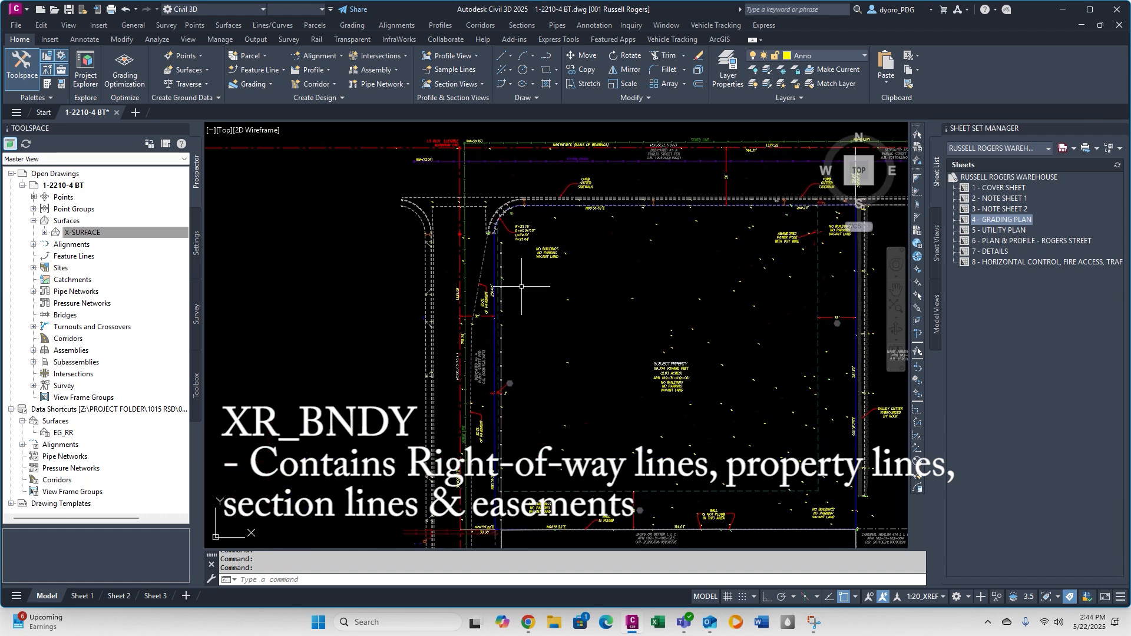
{"action": "key", "text": "Escape"}
{"action": "key", "text": "Escape"}
{"action": "key", "text": "Escape"}
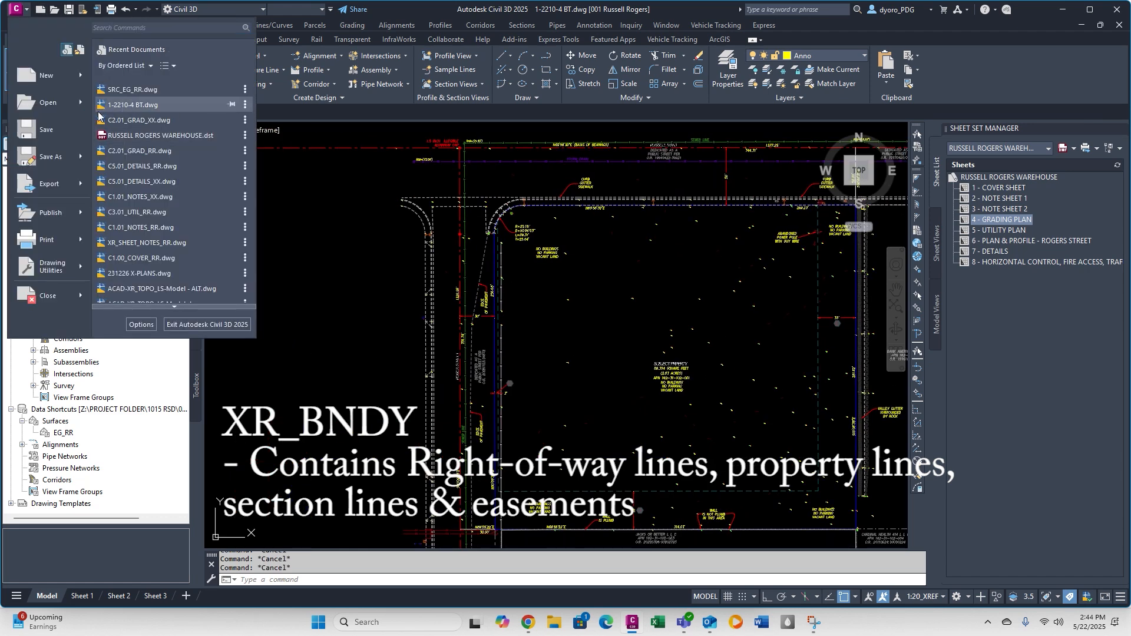
Open the XR_BNDY_RR and XR_TOPO_RR drawings together from the project's XREFS folder.
{"action": "left_click", "coordinate": [48, 102]}
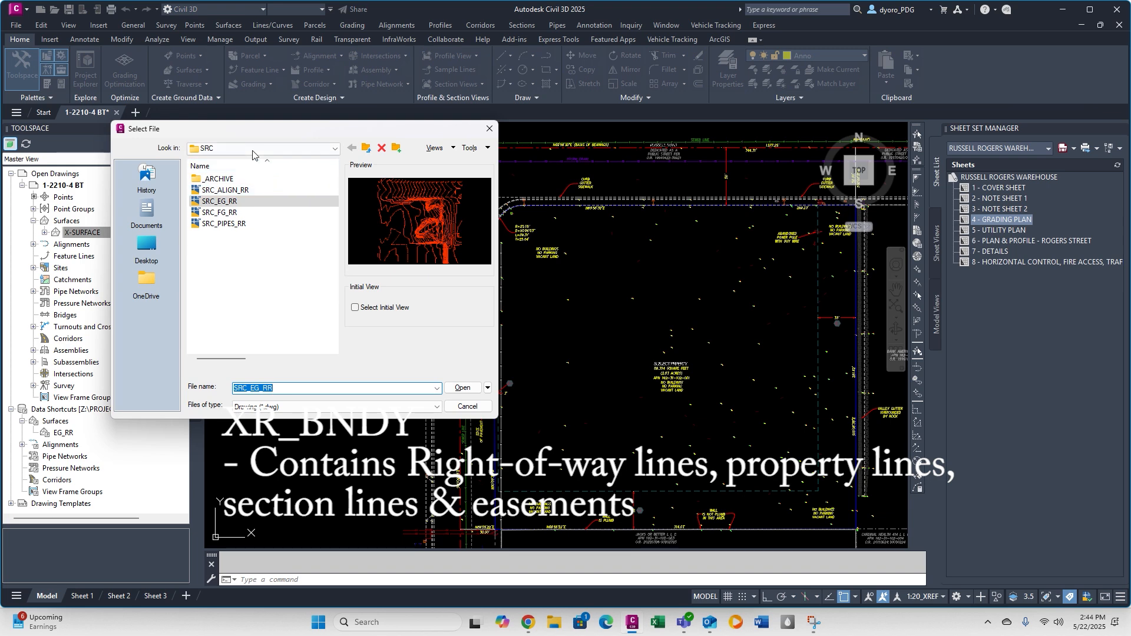
{"action": "left_click", "coordinate": [335, 148]}
{"action": "left_click", "coordinate": [248, 214]}
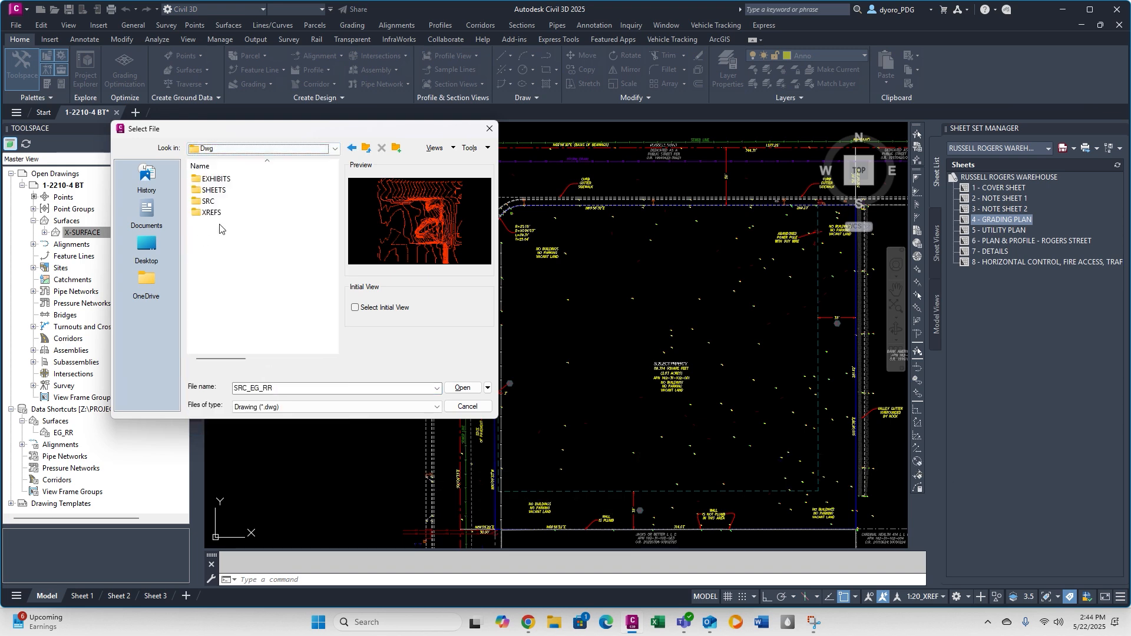
{"action": "double_click", "coordinate": [231, 214]}
{"action": "left_click", "coordinate": [223, 179]}
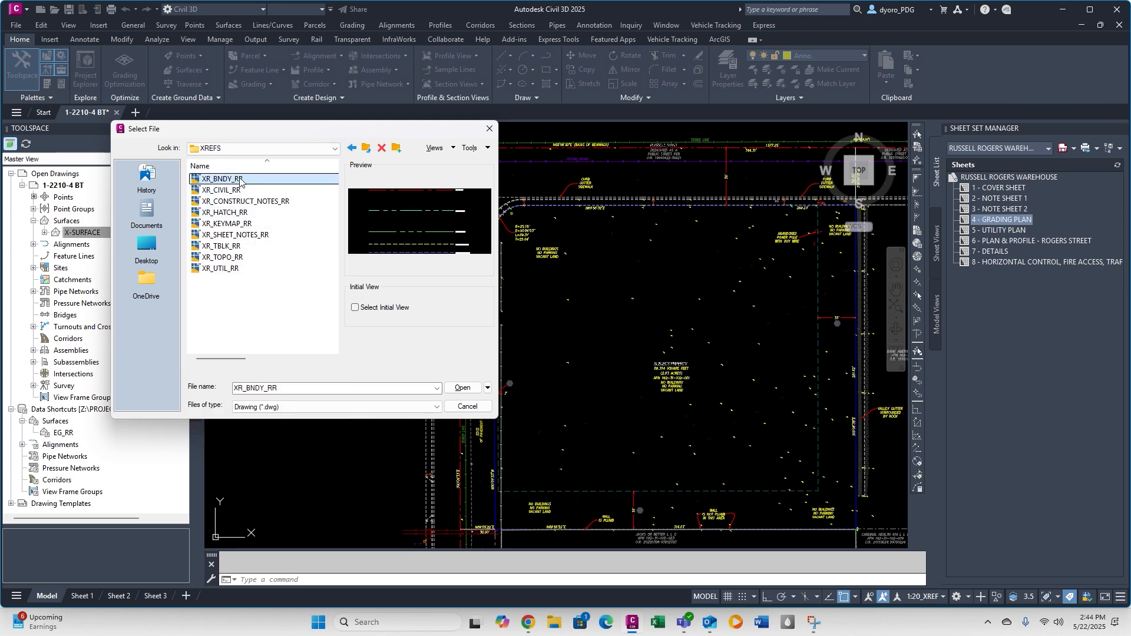
{"action": "left_click", "coordinate": [223, 257], "text": "ctrl"}
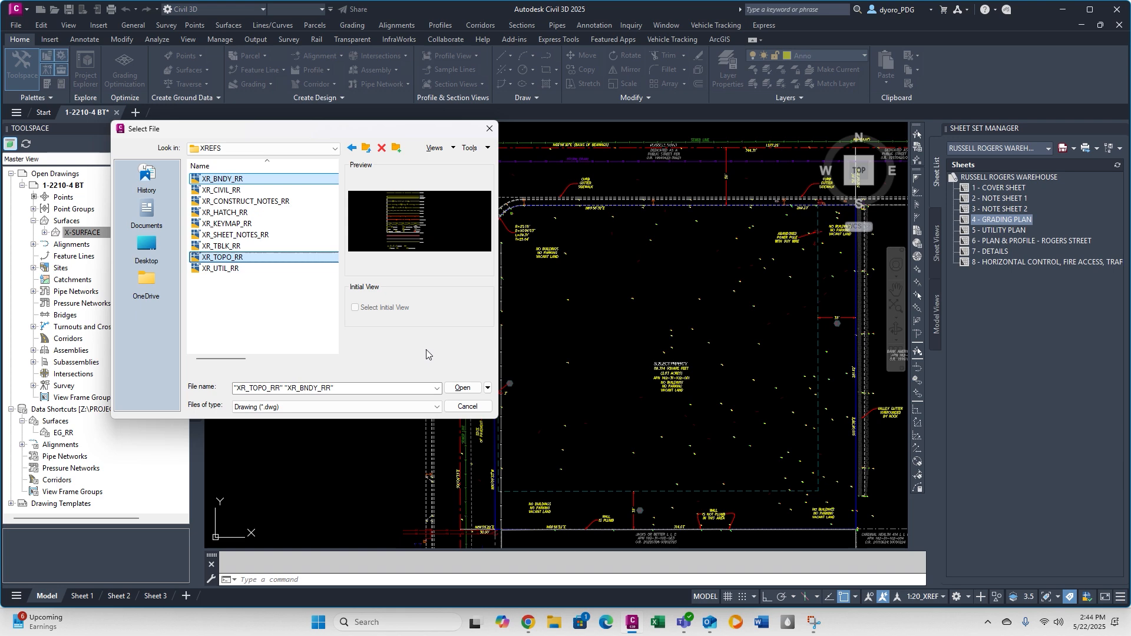
{"action": "left_click", "coordinate": [463, 388]}
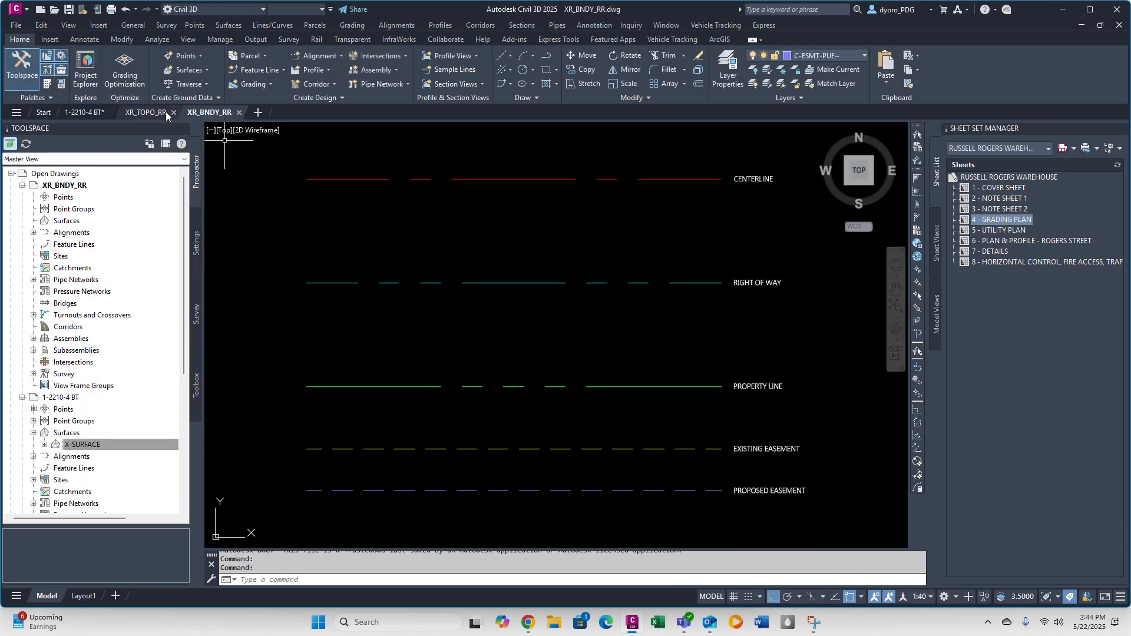
In 1-2210-4 BT, select a boundary line, an easement line and the section centerlines, and isolate their layers.
{"action": "left_click", "coordinate": [85, 112]}
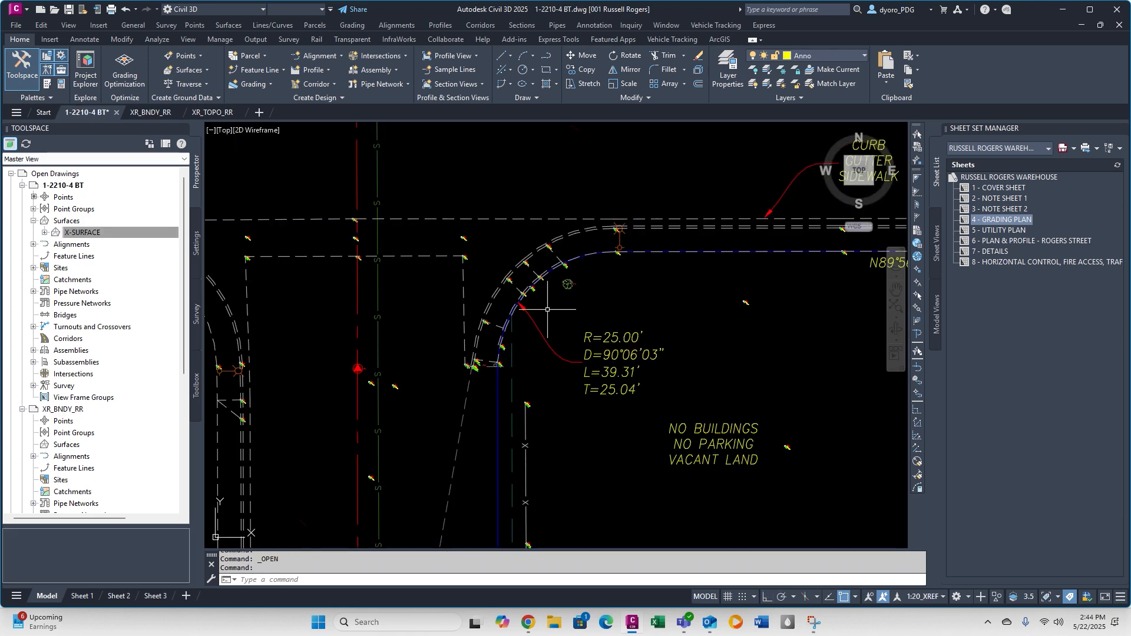
{"action": "left_click", "coordinate": [498, 407]}
{"action": "scroll", "coordinate": [587, 281], "scroll_direction": "down", "scroll_amount": 6}
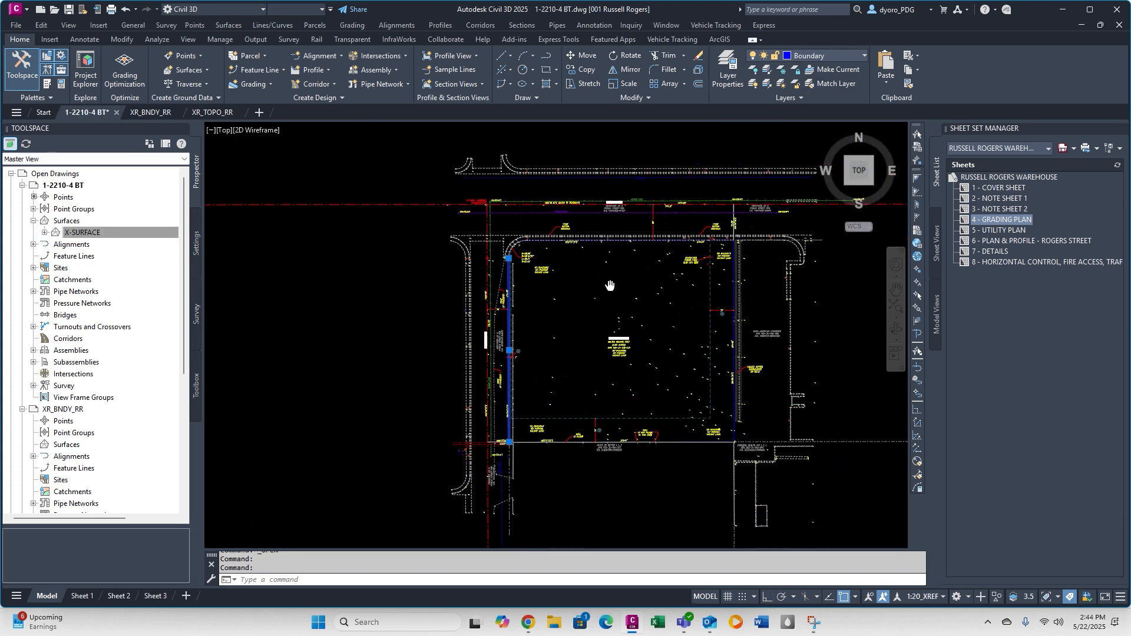
{"action": "left_click", "coordinate": [571, 359]}
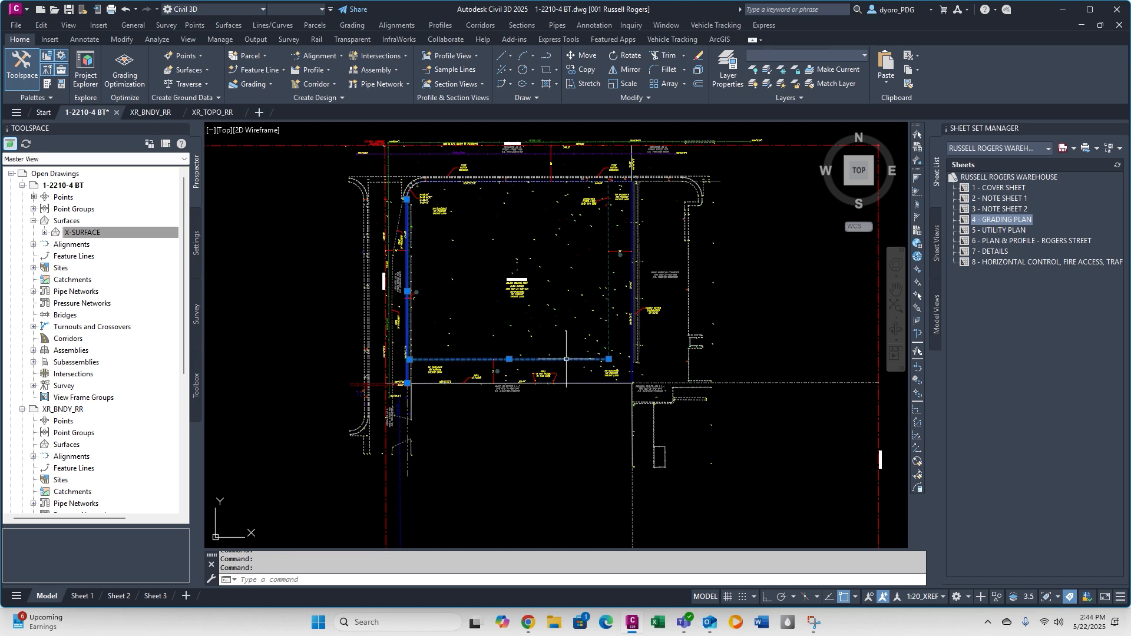
{"action": "left_click", "coordinate": [387, 437]}
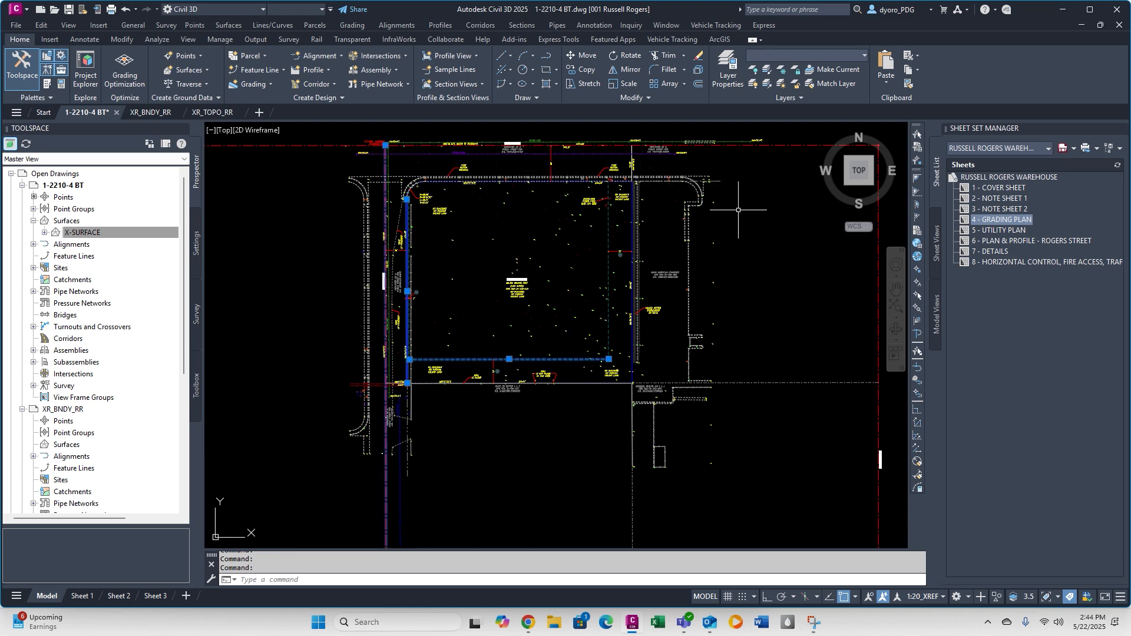
{"action": "middle_click_drag", "start_coordinate": [736, 208], "coordinate": [554, 241]}
{"action": "left_click", "coordinate": [740, 345]}
{"action": "left_click", "coordinate": [667, 305]}
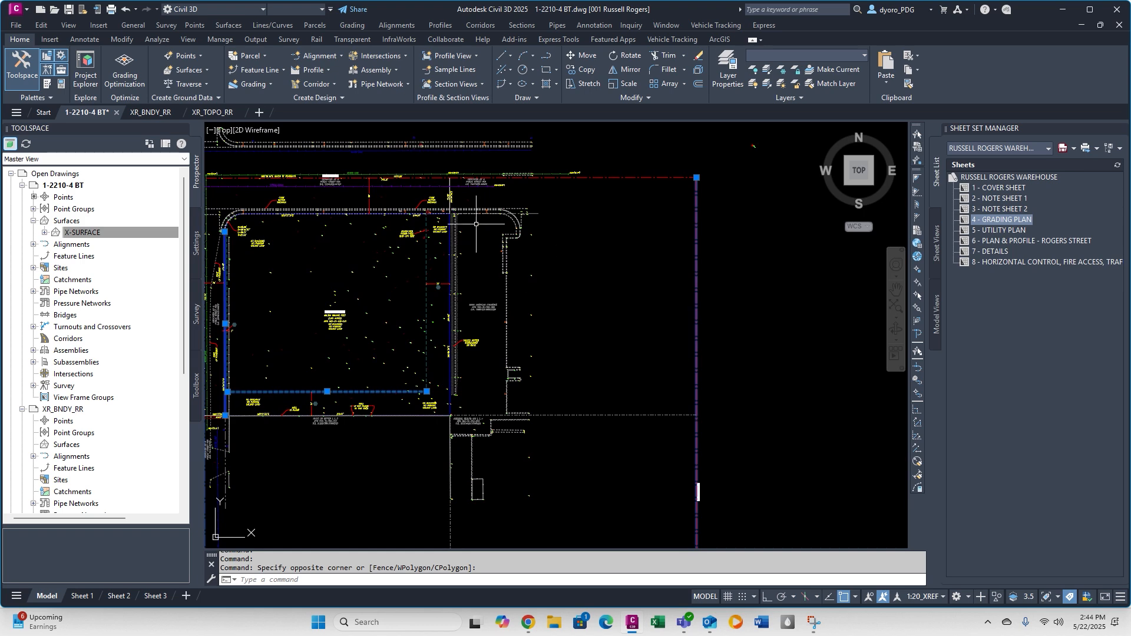
{"action": "scroll", "coordinate": [423, 217], "scroll_direction": "up", "scroll_amount": 4}
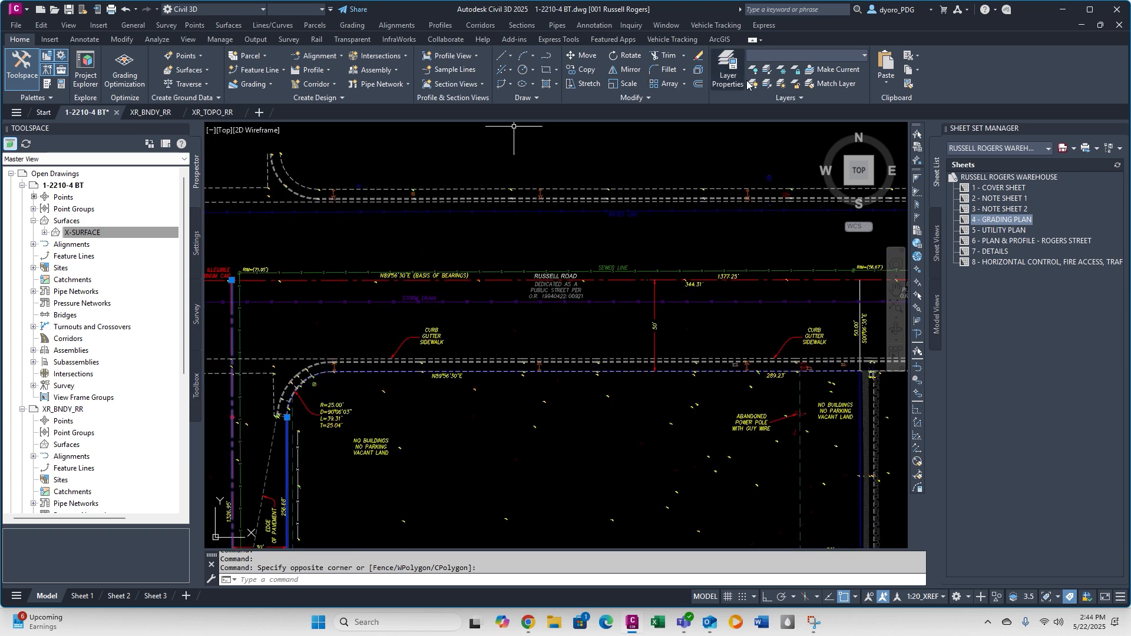
{"action": "left_click", "coordinate": [767, 69]}
Copy the isolated boundary, easement and centerline linework with base point 0,0,0 and paste it into XR_BNDY_RR.
{"action": "scroll", "coordinate": [542, 192], "scroll_direction": "down", "scroll_amount": 8}
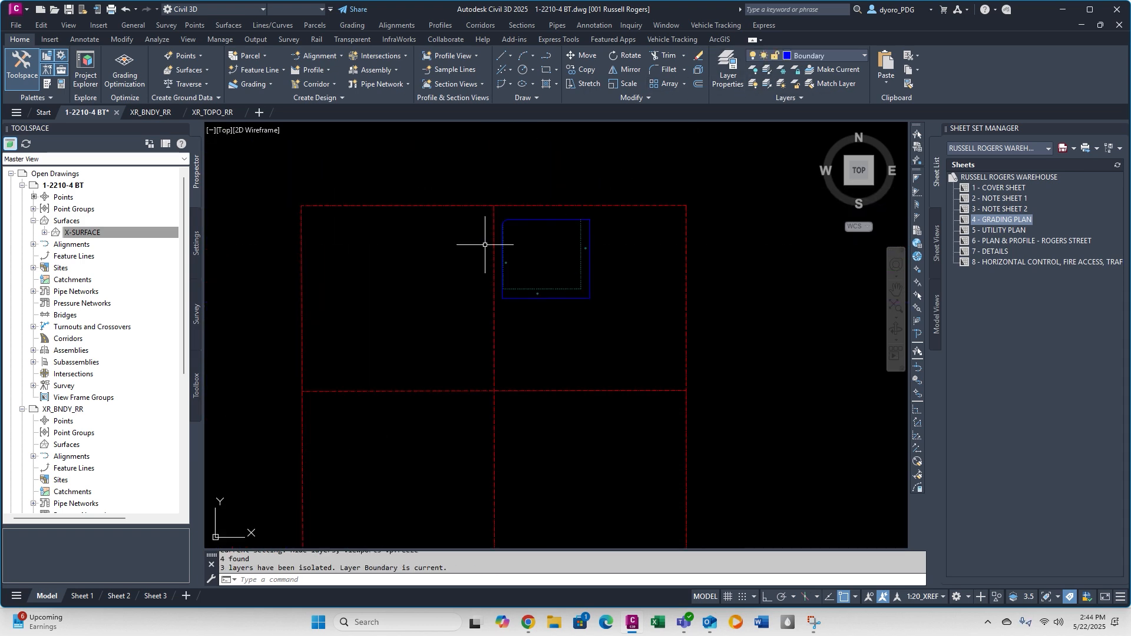
{"action": "scroll", "coordinate": [546, 286], "scroll_direction": "down", "scroll_amount": 5}
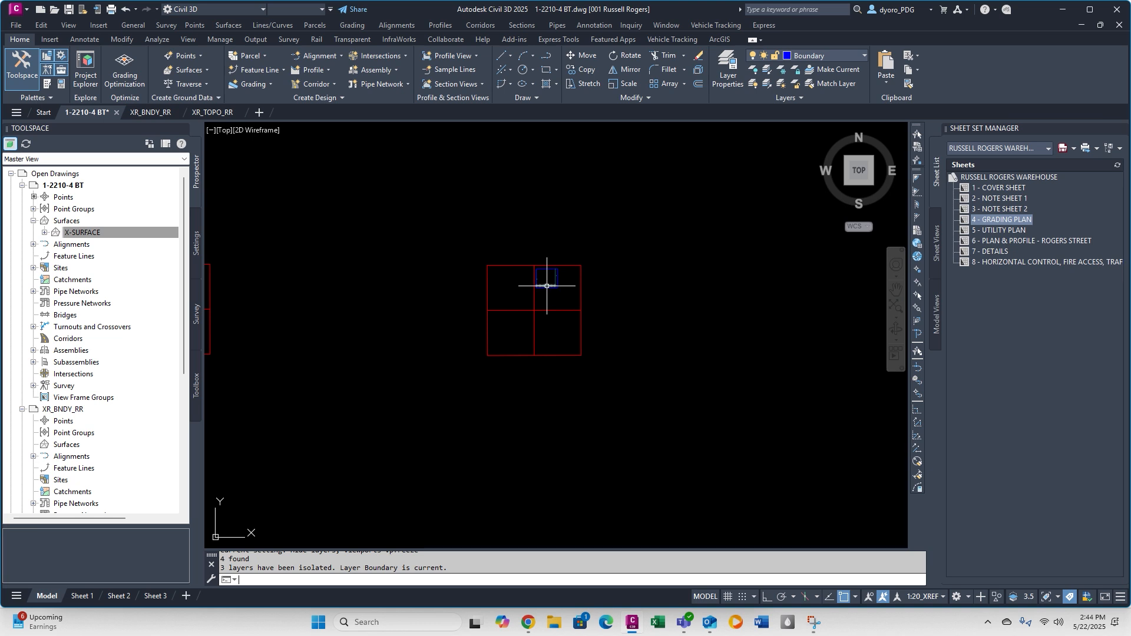
{"action": "type", "text": "YBASE"}
{"action": "key", "text": "Return"}
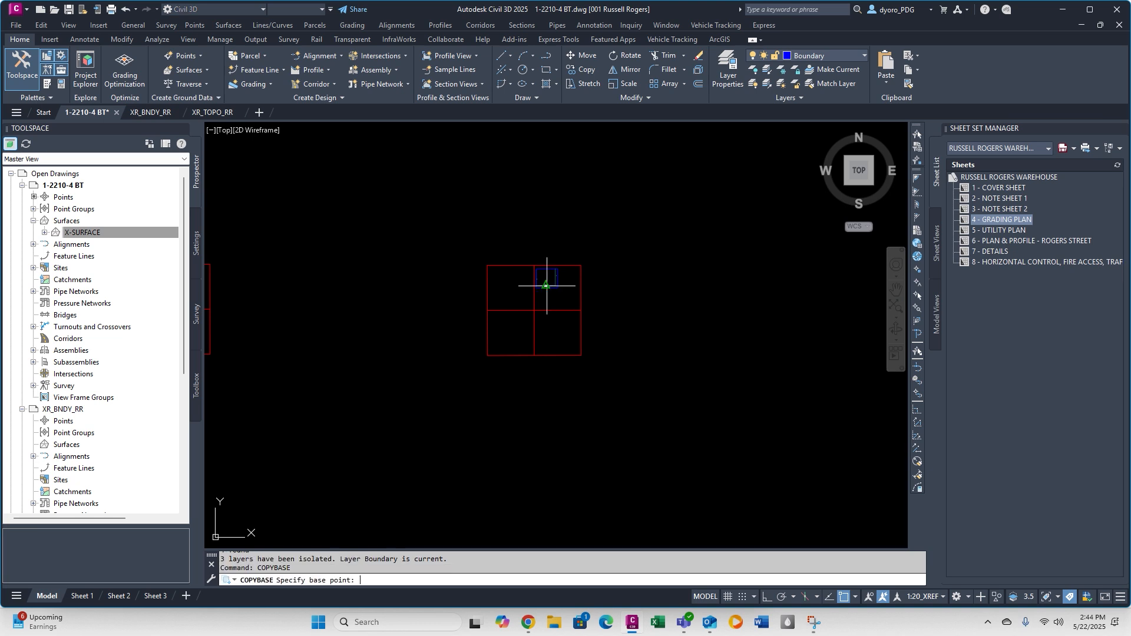
{"action": "type", "text": "0,0,0"}
{"action": "key", "text": "Return"}
{"action": "left_click", "coordinate": [465, 239]}
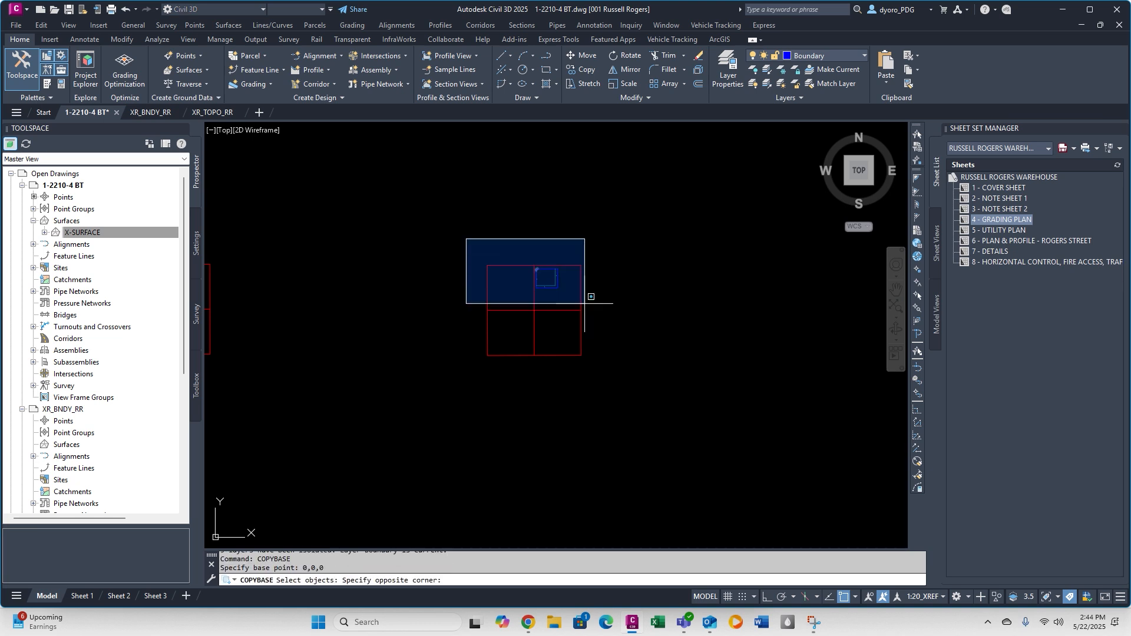
{"action": "left_click", "coordinate": [613, 359]}
{"action": "key", "text": "Escape"}
{"action": "left_click", "coordinate": [151, 112]}
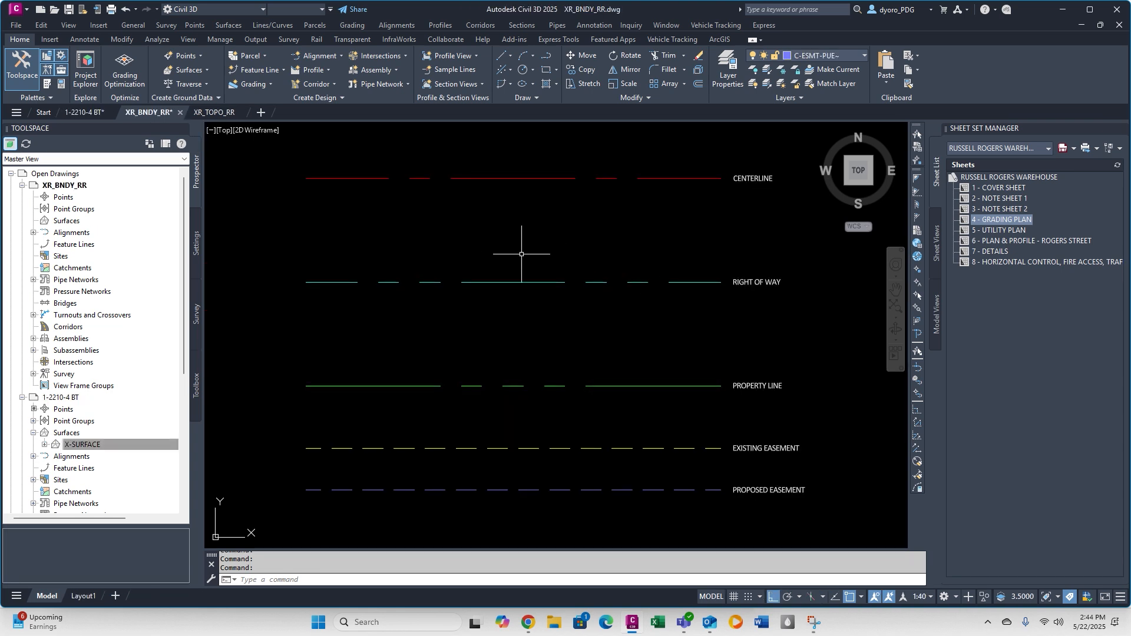
Copy the sample linetype legend in XR_BNDY_RR with a base point and erase the original near the origin.
{"action": "scroll", "coordinate": [522, 254], "scroll_direction": "down", "scroll_amount": 10}
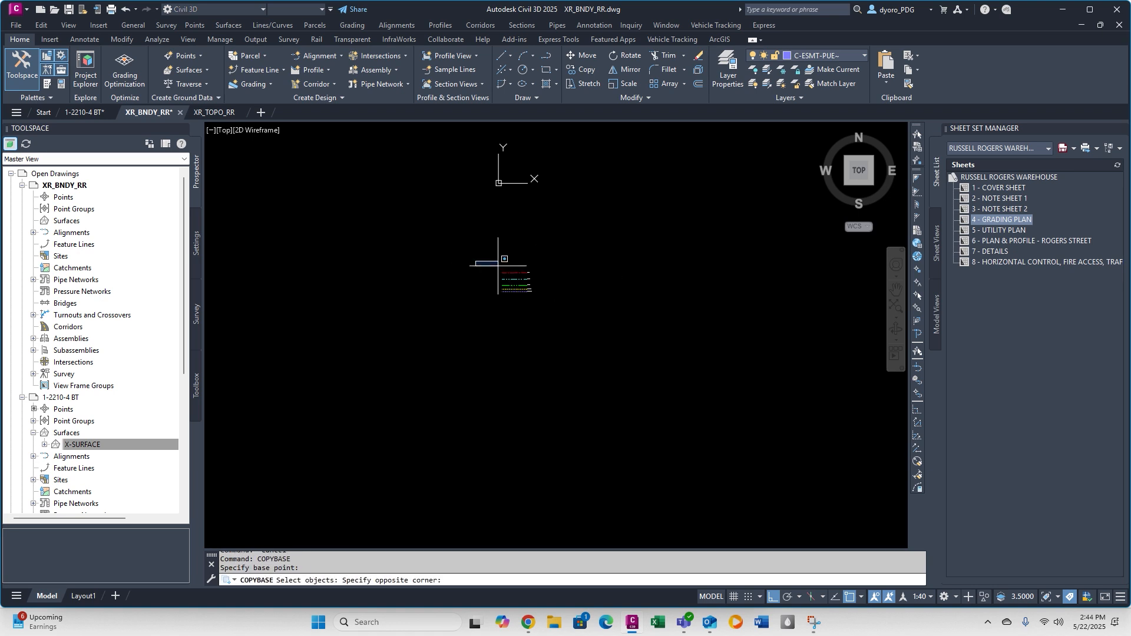
{"action": "left_click", "coordinate": [567, 337]}
{"action": "key", "text": "Return"}
{"action": "left_click", "coordinate": [576, 342]}
{"action": "left_click", "coordinate": [480, 263]}
{"action": "key", "text": "Delete"}
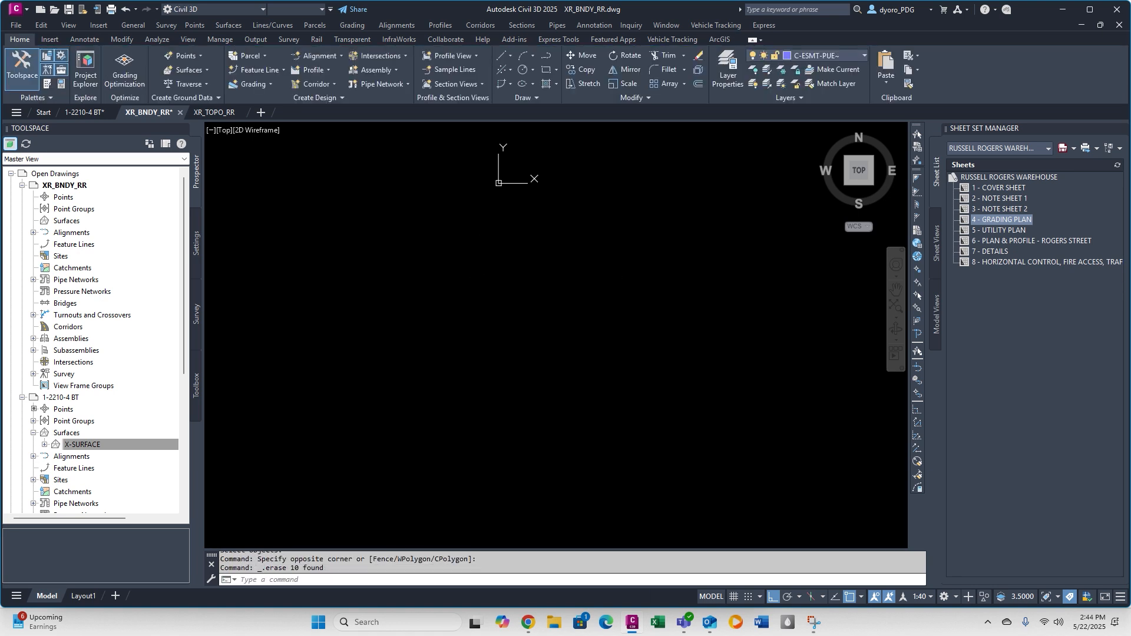
Regenerate the view around the pasted boundary linework and paste the sample linetype legend west of the site.
{"action": "middle_click", "coordinate": [567, 230]}
{"action": "middle_click", "coordinate": [567, 231]}
{"action": "middle_click_drag", "start_coordinate": [555, 235], "coordinate": [526, 320]}
{"action": "type", "text": "rea"}
{"action": "key", "text": "Return"}
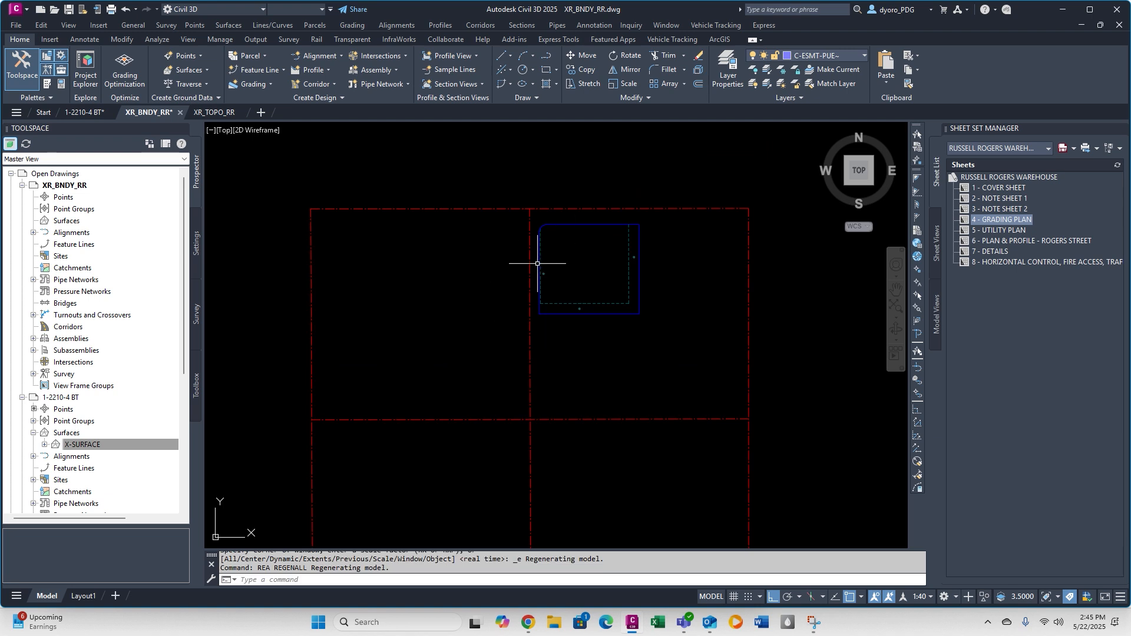
{"action": "type", "text": "pasteclip"}
{"action": "key", "text": "Return"}
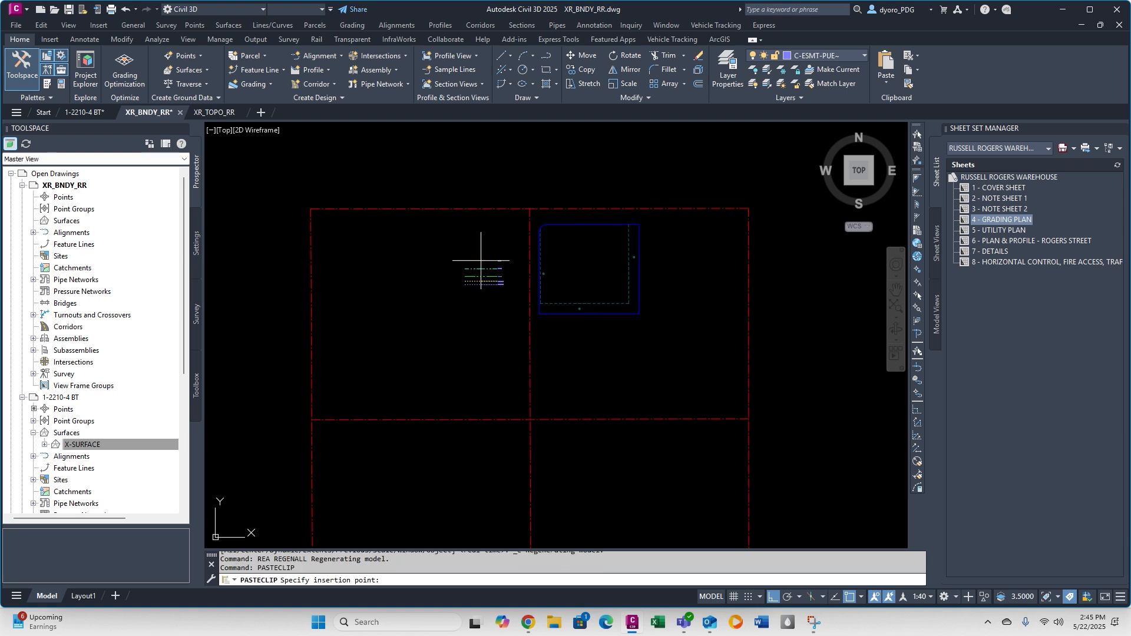
{"action": "left_click", "coordinate": [440, 252]}
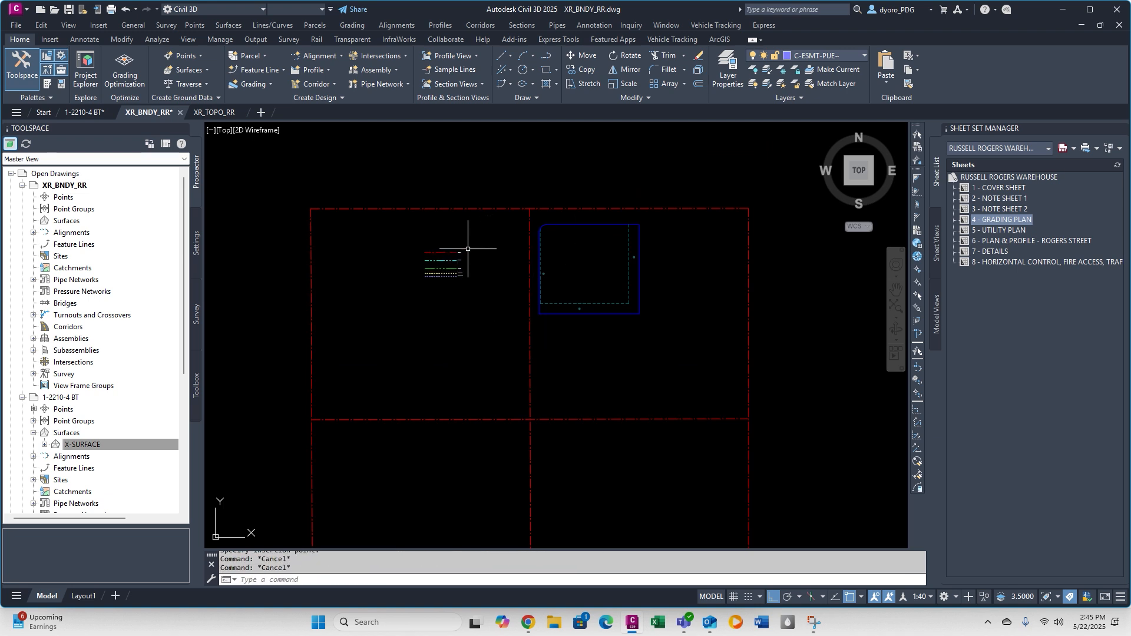
Isolate the layers of the pasted CL centerline and the legend's centerline sample.
{"action": "scroll", "coordinate": [468, 249], "scroll_direction": "up", "scroll_amount": 3}
{"action": "left_click", "coordinate": [662, 176]}
{"action": "left_click", "coordinate": [483, 244]}
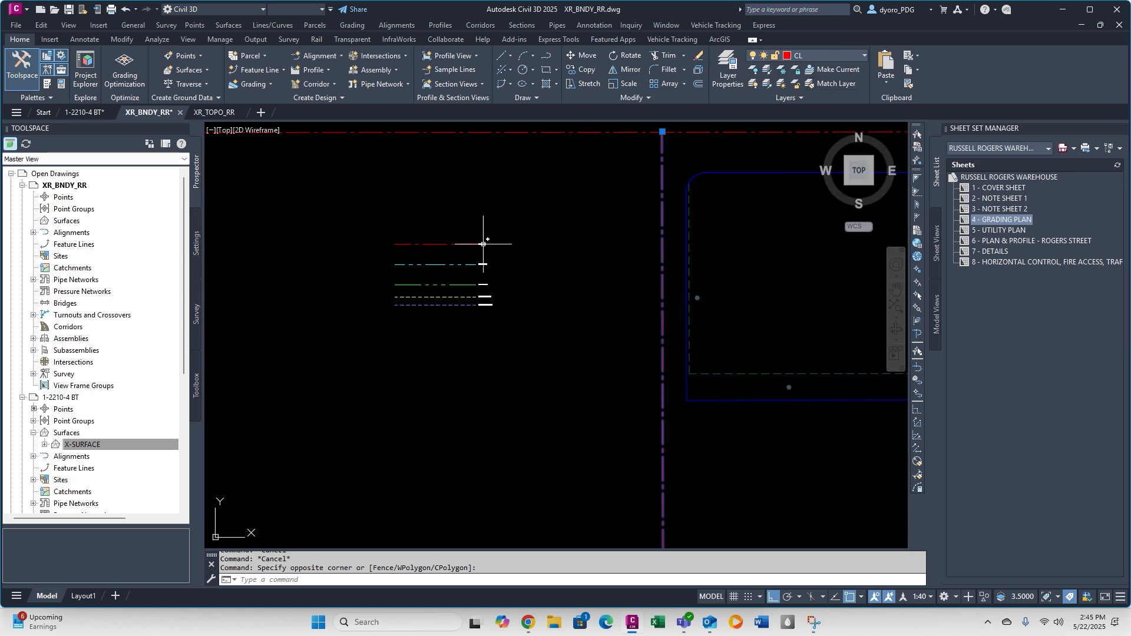
{"action": "left_click", "coordinate": [18, 40]}
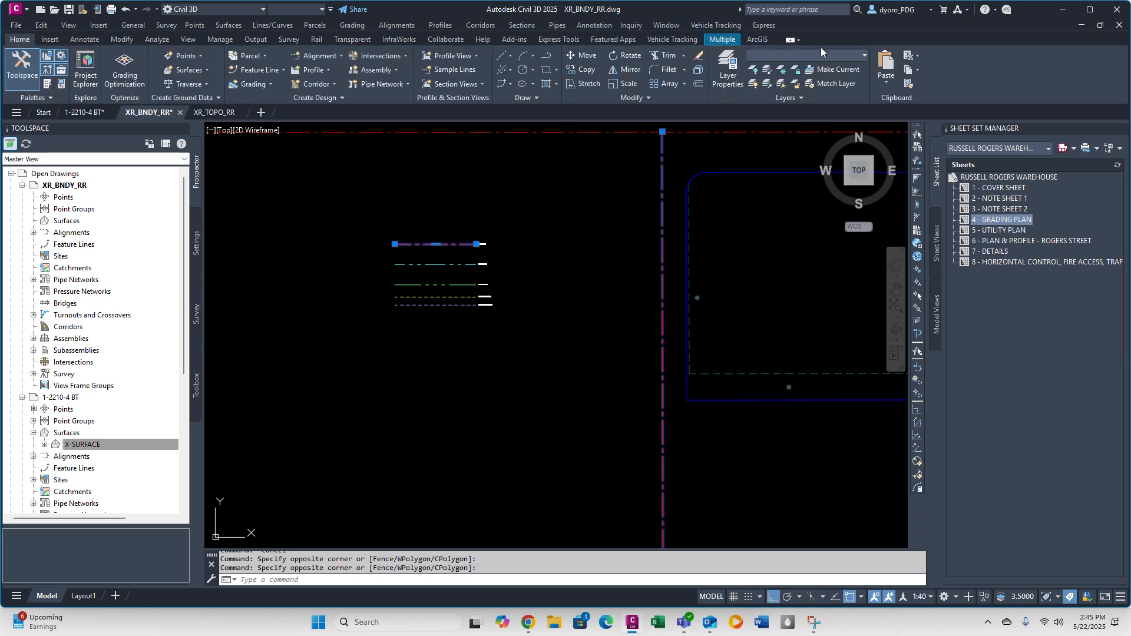
{"action": "left_click", "coordinate": [765, 71]}
Match the section centerlines to the legend's centerline sample on C-ROAD-CNTR and restore the isolated layers.
{"action": "left_click", "coordinate": [455, 245]}
{"action": "left_click", "coordinate": [437, 229]}
{"action": "scroll", "coordinate": [552, 223], "scroll_direction": "down", "scroll_amount": 8}
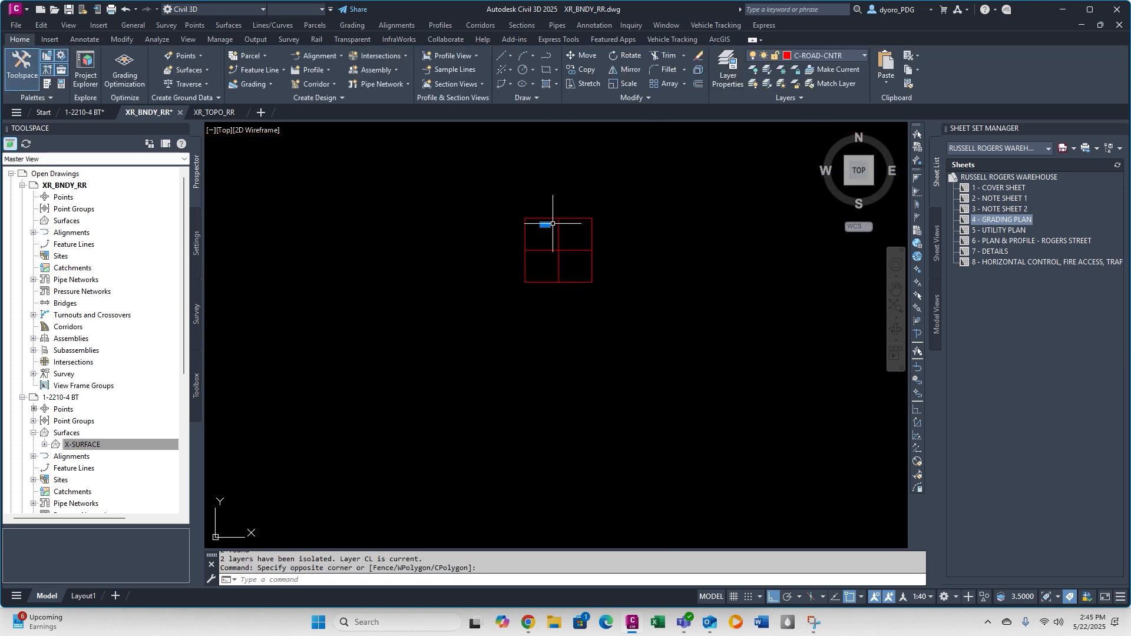
{"action": "type", "text": "ma"}
{"action": "key", "text": "space"}
{"action": "left_click", "coordinate": [627, 300]}
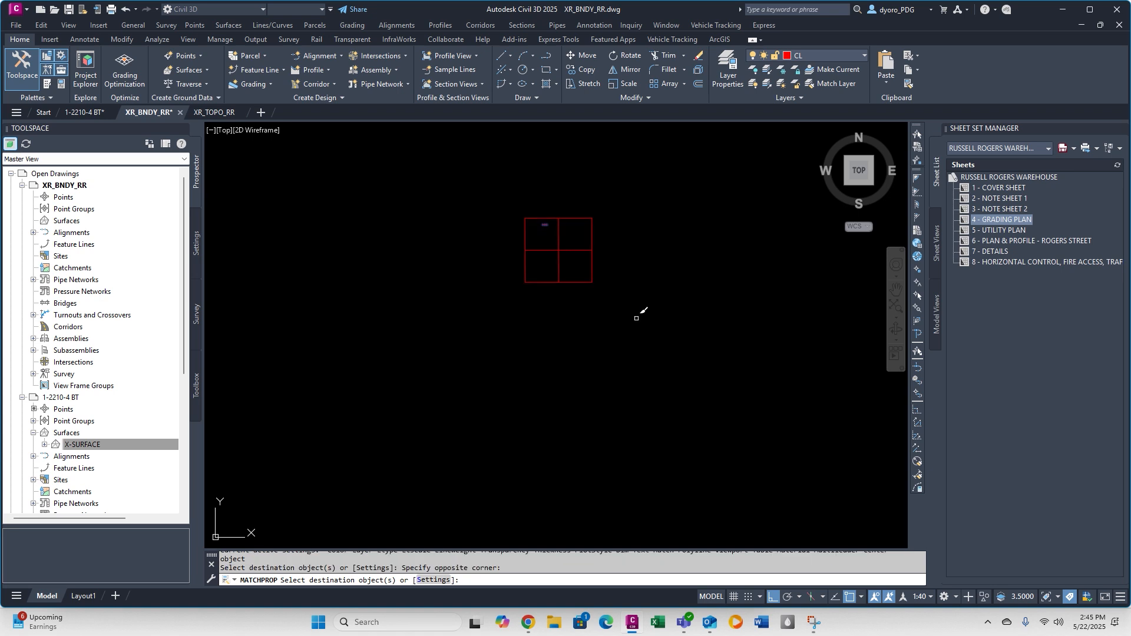
{"action": "left_click", "coordinate": [642, 331]}
{"action": "left_click", "coordinate": [502, 207]}
{"action": "left_click", "coordinate": [785, 85]}
Match the site's north and west boundary lines and corner curve to the legend's right-of-way sample.
{"action": "scroll", "coordinate": [543, 227], "scroll_direction": "up", "scroll_amount": 8}
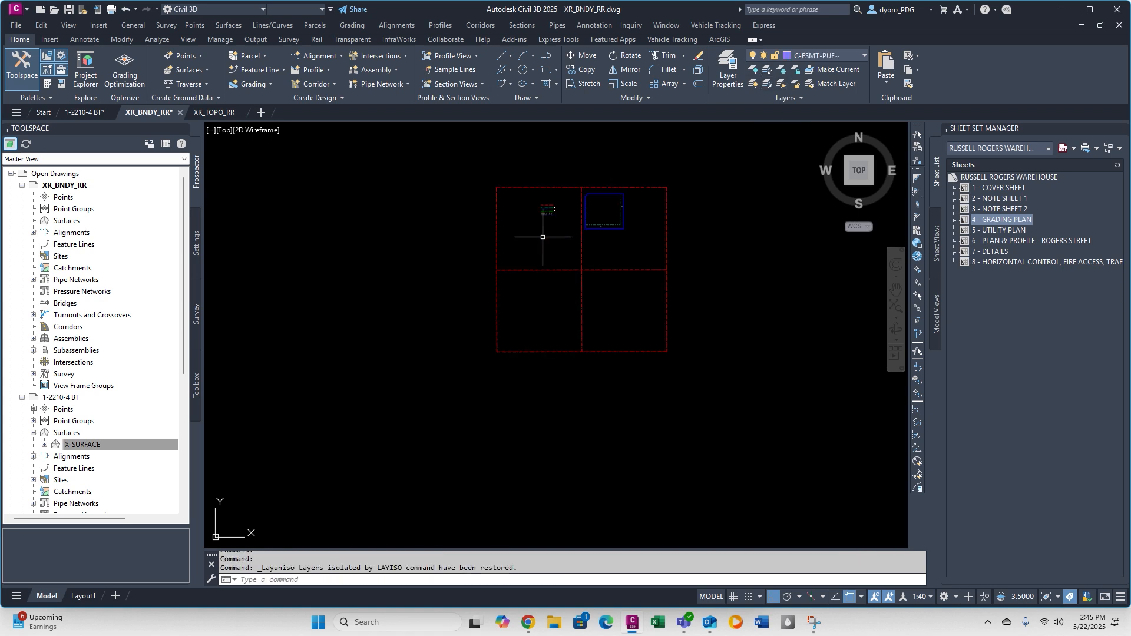
{"action": "left_click", "coordinate": [368, 245]}
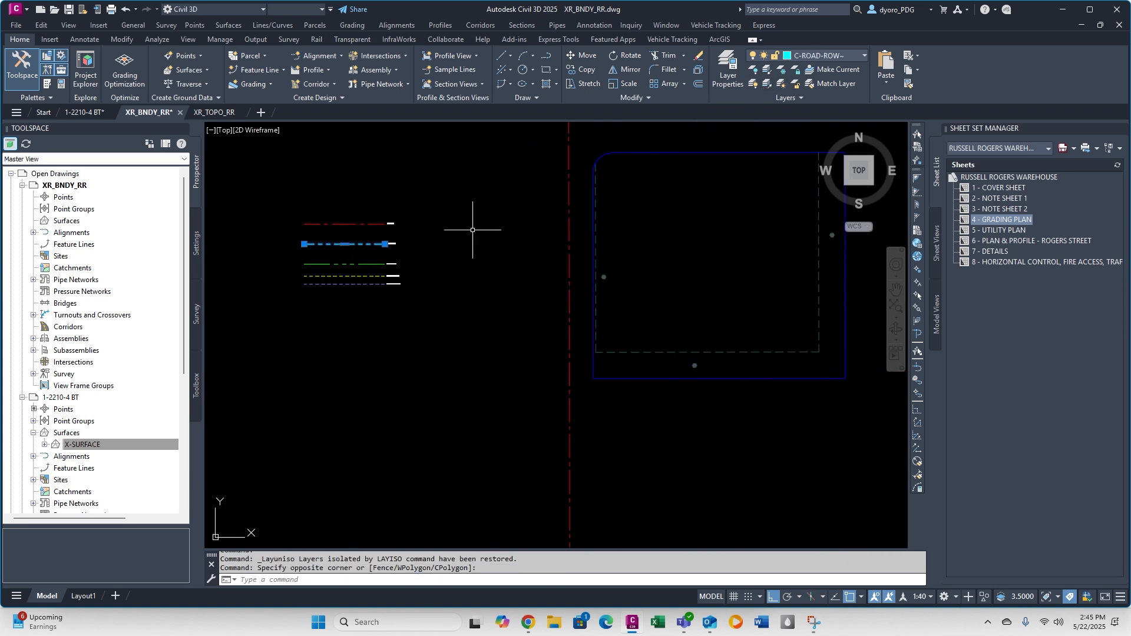
{"action": "type", "text": "ma"}
{"action": "key", "text": "space"}
{"action": "key", "text": "Escape"}
{"action": "key", "text": "Escape"}
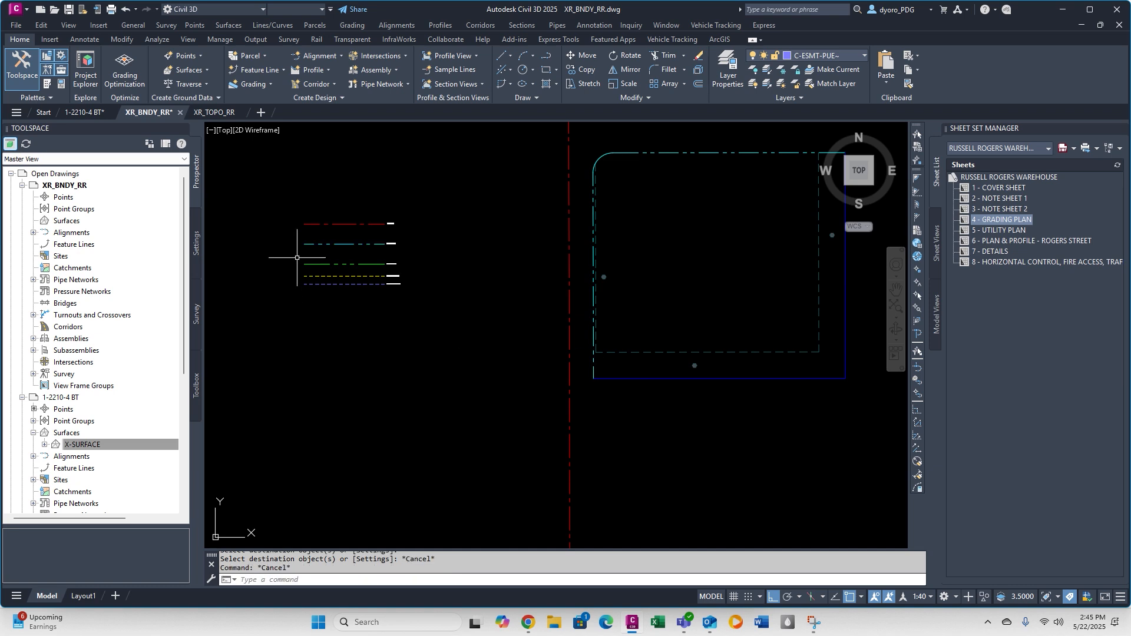
Match the site's east and south boundary lines to the legend's property line sample.
{"action": "left_click", "coordinate": [298, 258]}
{"action": "left_click", "coordinate": [393, 269]}
{"action": "type", "text": "ma"}
{"action": "key", "text": "space"}
{"action": "left_click", "coordinate": [873, 398]}
{"action": "left_click", "coordinate": [834, 366]}
{"action": "key", "text": "Escape"}
{"action": "key", "text": "Escape"}
Assign the existing easement sample line to the V-ESMT-PAE layer and match the site's easement lines to it.
{"action": "left_click", "coordinate": [355, 276]}
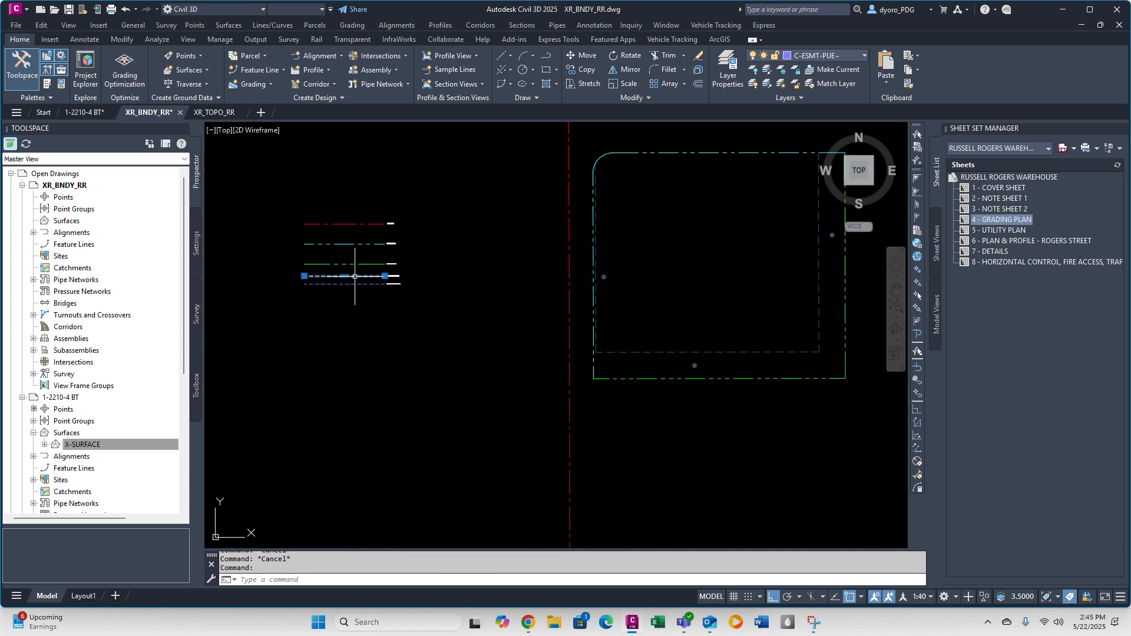
{"action": "left_click", "coordinate": [832, 56]}
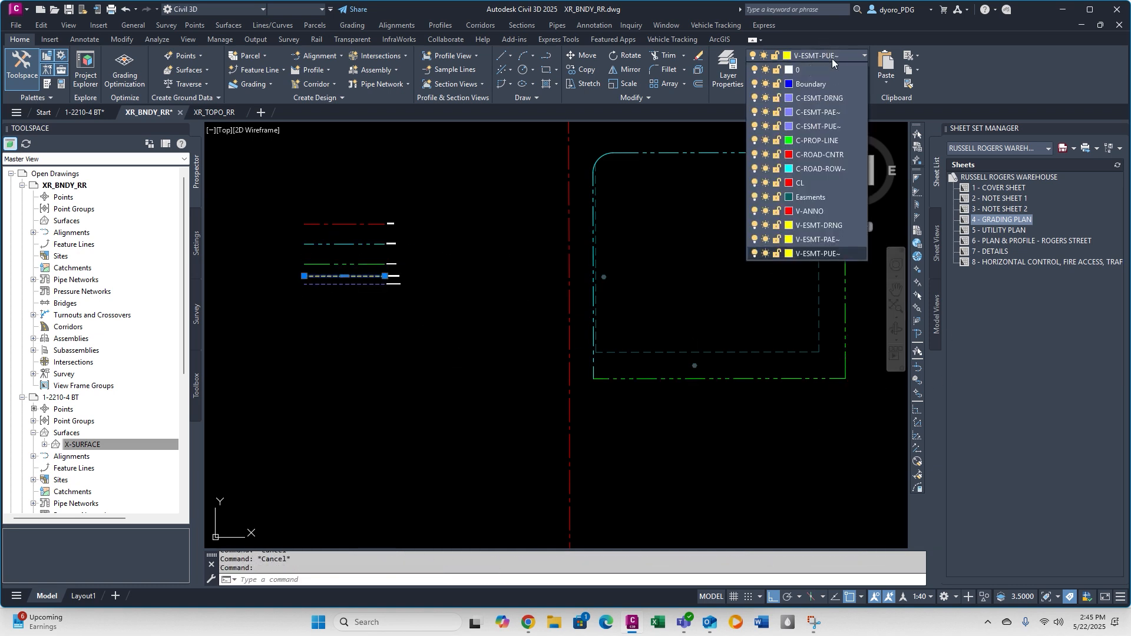
{"action": "left_click", "coordinate": [831, 239]}
{"action": "left_click", "coordinate": [347, 272]}
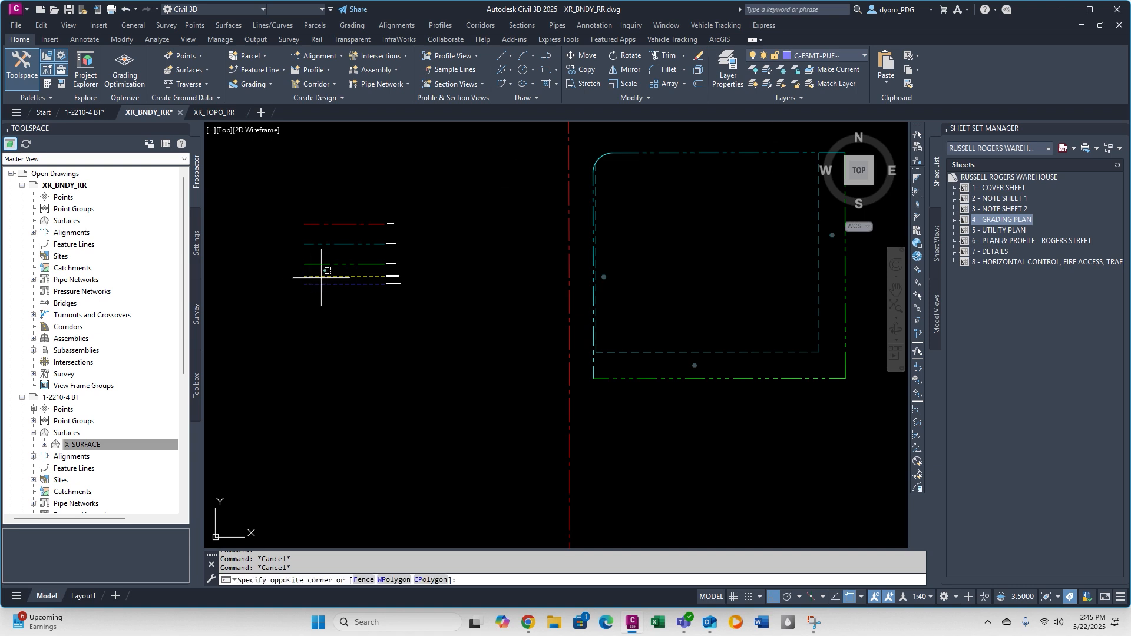
{"action": "left_click", "coordinate": [320, 279]}
{"action": "type", "text": "ma"}
{"action": "left_click", "coordinate": [826, 363]}
{"action": "left_click", "coordinate": [790, 323]}
{"action": "key", "text": "Escape"}
{"action": "key", "text": "Escape"}
Select the three hexagonal easement markers around the site and assign them to the V-ANNO layer.
{"action": "scroll", "coordinate": [831, 241], "scroll_direction": "up", "scroll_amount": 6}
{"action": "middle_click_drag", "start_coordinate": [831, 241], "coordinate": [625, 263]}
{"action": "left_click", "coordinate": [642, 253]}
{"action": "left_click", "coordinate": [612, 225]}
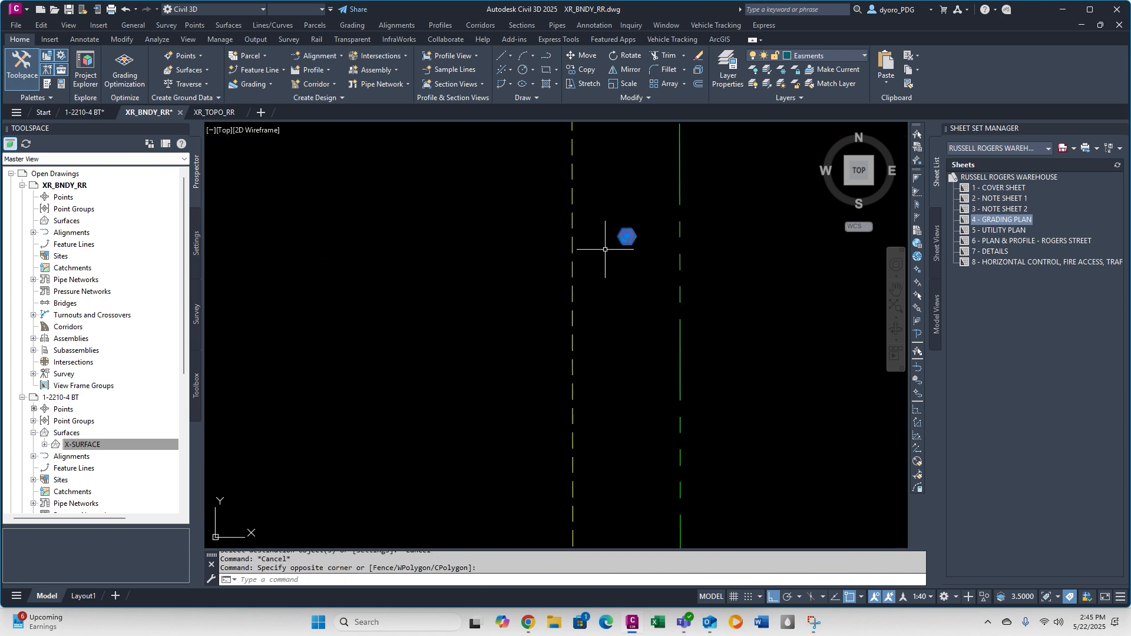
{"action": "scroll", "coordinate": [605, 248], "scroll_direction": "down", "scroll_amount": 5}
{"action": "left_click", "coordinate": [540, 404]}
{"action": "left_click", "coordinate": [499, 360]}
{"action": "middle_click_drag", "start_coordinate": [524, 354], "coordinate": [715, 401]}
{"action": "left_click", "coordinate": [701, 243]}
{"action": "left_click", "coordinate": [657, 195]}
{"action": "left_click", "coordinate": [812, 56]}
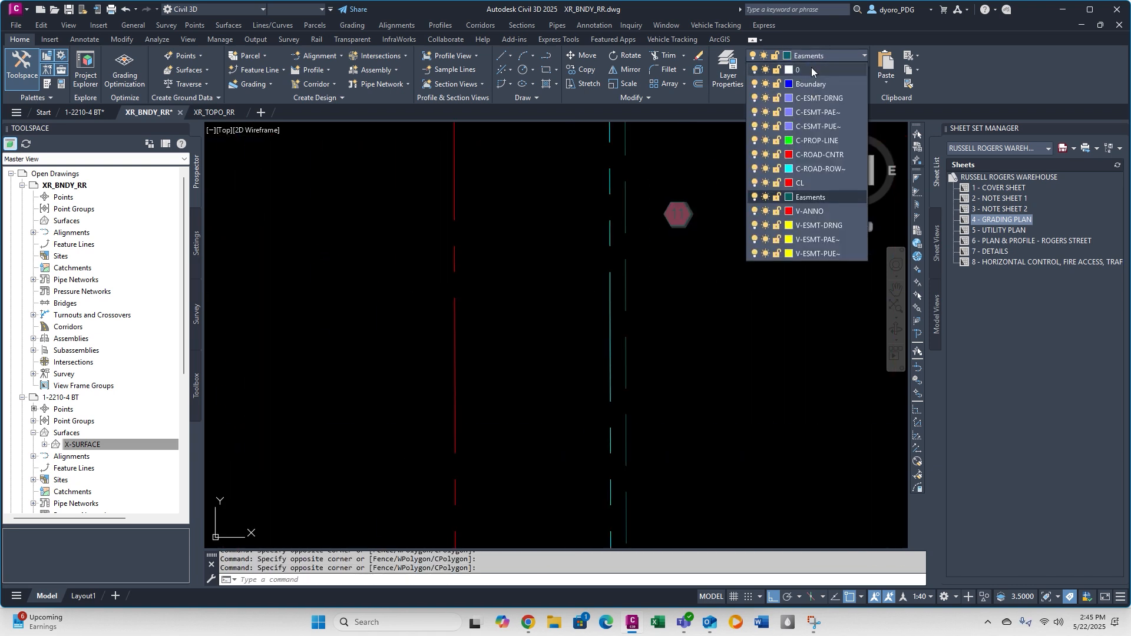
{"action": "left_click", "coordinate": [810, 212]}
{"action": "scroll", "coordinate": [624, 257], "scroll_direction": "down", "scroll_amount": 12}
{"action": "middle_click_drag", "start_coordinate": [625, 257], "coordinate": [530, 282]}
{"action": "key", "text": "Escape"}
{"action": "key", "text": "Escape"}
{"action": "key", "text": "Escape"}
Move the whole sample linetype legend farther west of the site boundary.
{"action": "scroll", "coordinate": [429, 286], "scroll_direction": "up", "scroll_amount": 4}
{"action": "type", "text": "m"}
{"action": "left_click", "coordinate": [382, 189]}
{"action": "left_click", "coordinate": [585, 381]}
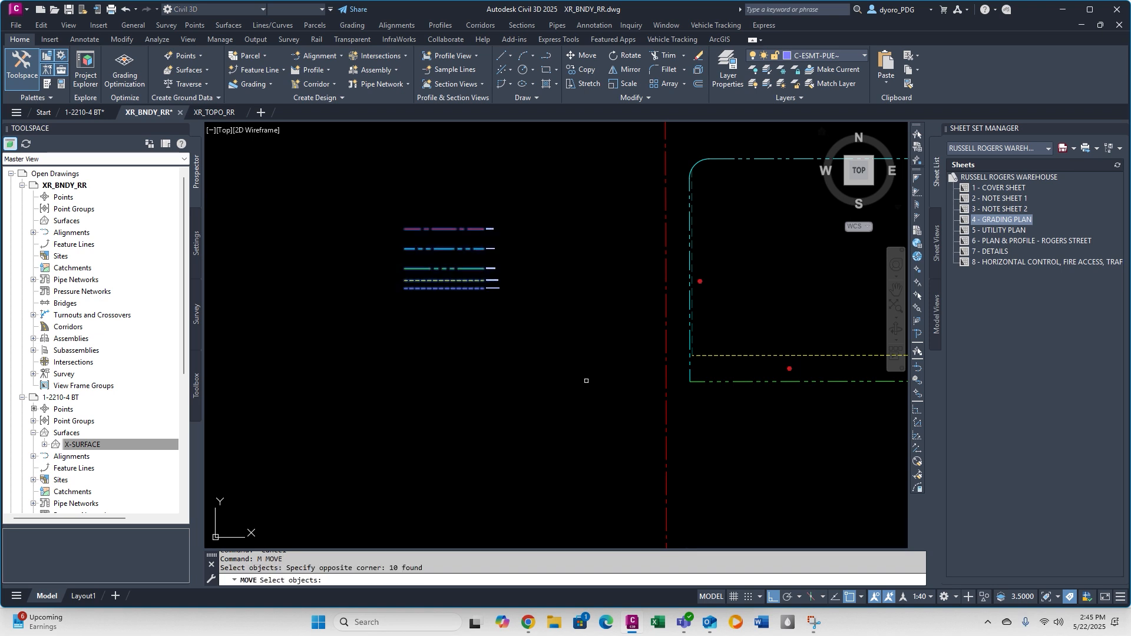
{"action": "key", "text": "space"}
{"action": "left_click", "coordinate": [539, 263]}
{"action": "left_click", "coordinate": [405, 300]}
{"action": "key", "text": "Escape"}
{"action": "key", "text": "Escape"}
{"action": "key", "text": "Escape"}
{"action": "scroll", "coordinate": [448, 243], "scroll_direction": "down", "scroll_amount": 2}
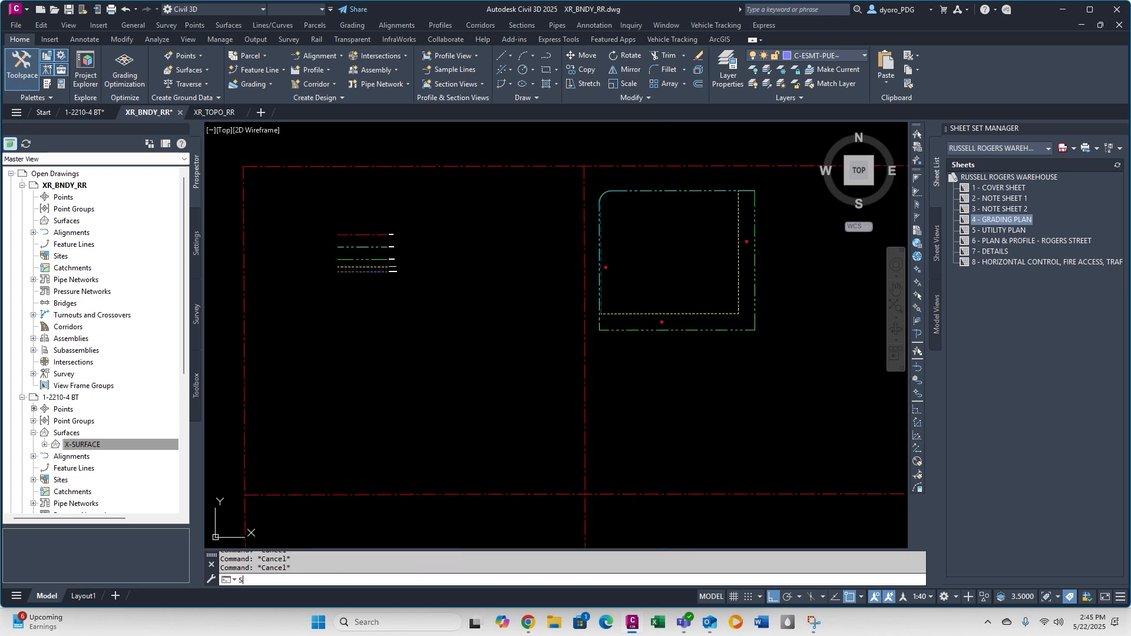
Make layer 0 current, delete the leftover Boundary layer and select the CL layer.
{"action": "left_click", "coordinate": [738, 70]}
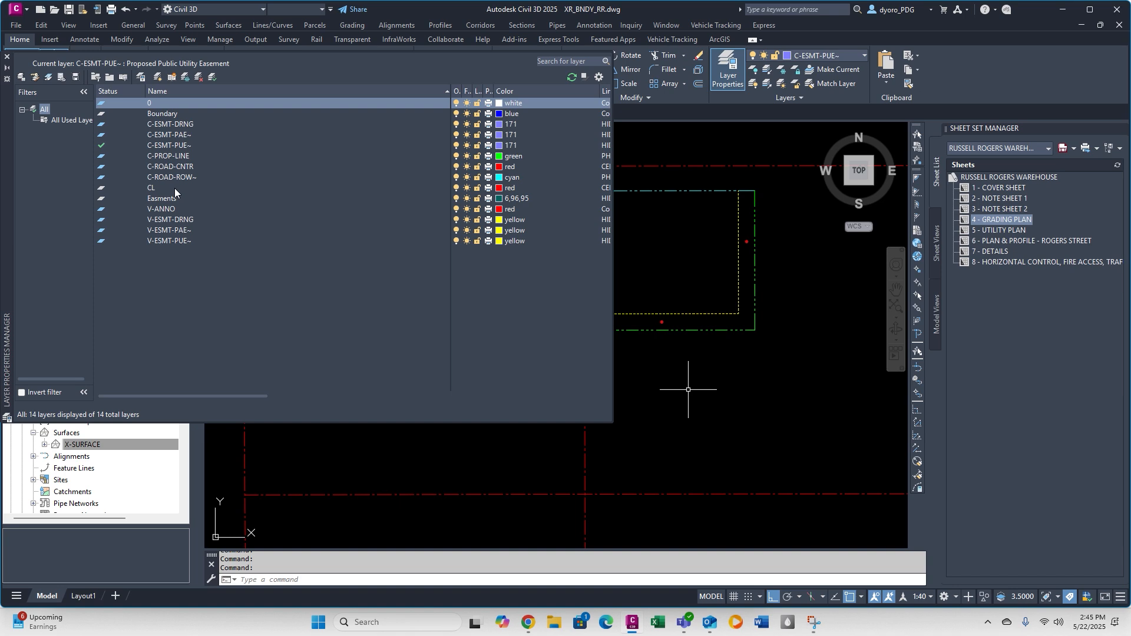
{"action": "left_click", "coordinate": [212, 77]}
{"action": "left_click", "coordinate": [172, 115]}
{"action": "left_click", "coordinate": [200, 77]}
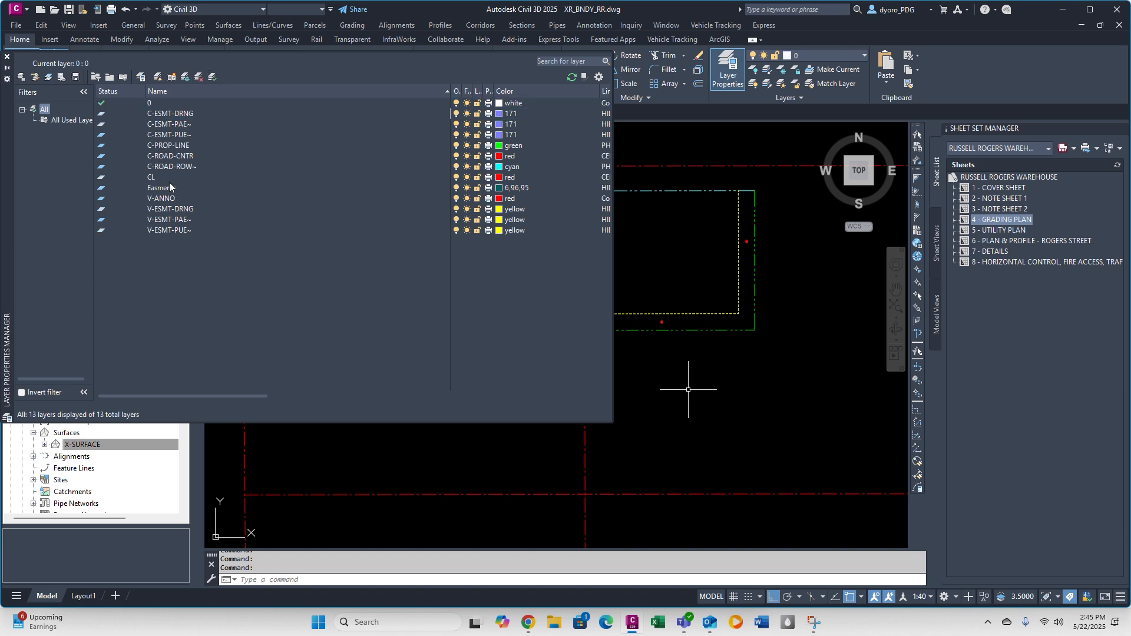
{"action": "left_click", "coordinate": [169, 179]}
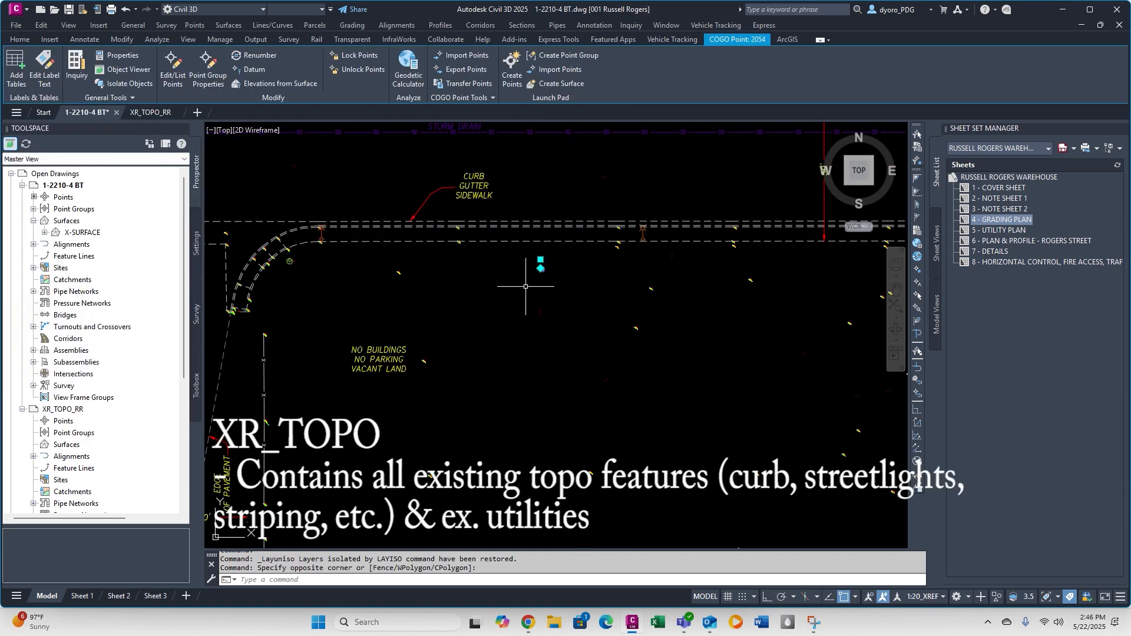
Isolate the Z-Sewer layer of the existing sewer line in the survey drawing.
{"action": "scroll", "coordinate": [471, 266], "scroll_direction": "down", "scroll_amount": 5}
{"action": "scroll", "coordinate": [470, 266], "scroll_direction": "up", "scroll_amount": 5}
{"action": "middle_click_drag", "start_coordinate": [471, 266], "coordinate": [481, 319]}
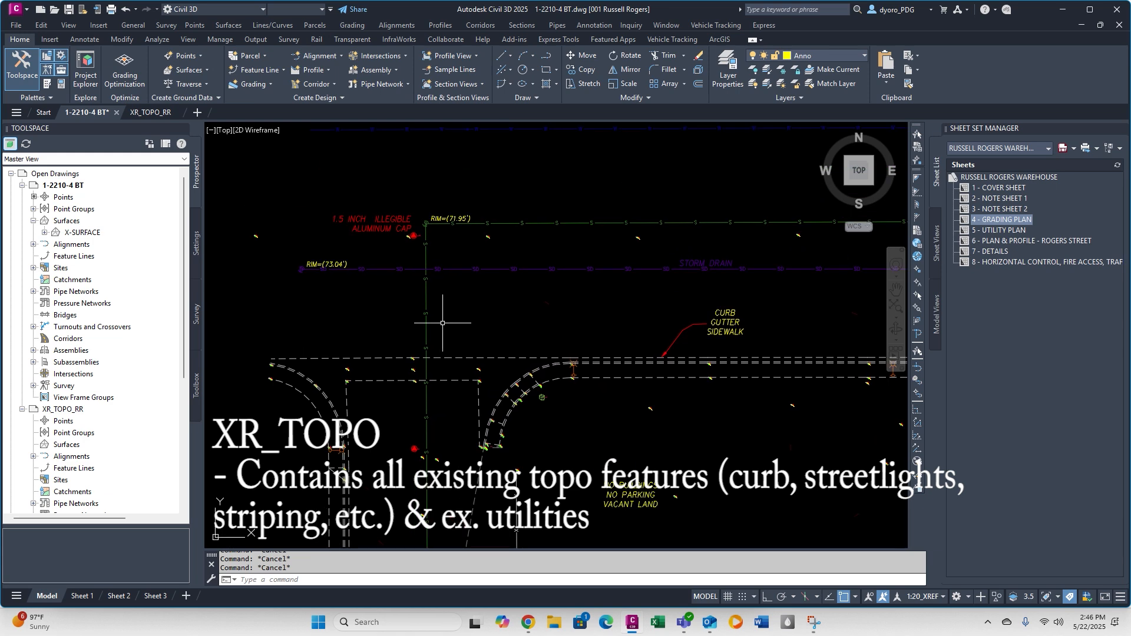
{"action": "left_click", "coordinate": [442, 321]}
{"action": "left_click", "coordinate": [398, 308]}
{"action": "scroll", "coordinate": [412, 222], "scroll_direction": "up", "scroll_amount": 5}
{"action": "scroll", "coordinate": [481, 226], "scroll_direction": "down", "scroll_amount": 5}
{"action": "scroll", "coordinate": [481, 227], "scroll_direction": "down", "scroll_amount": 6}
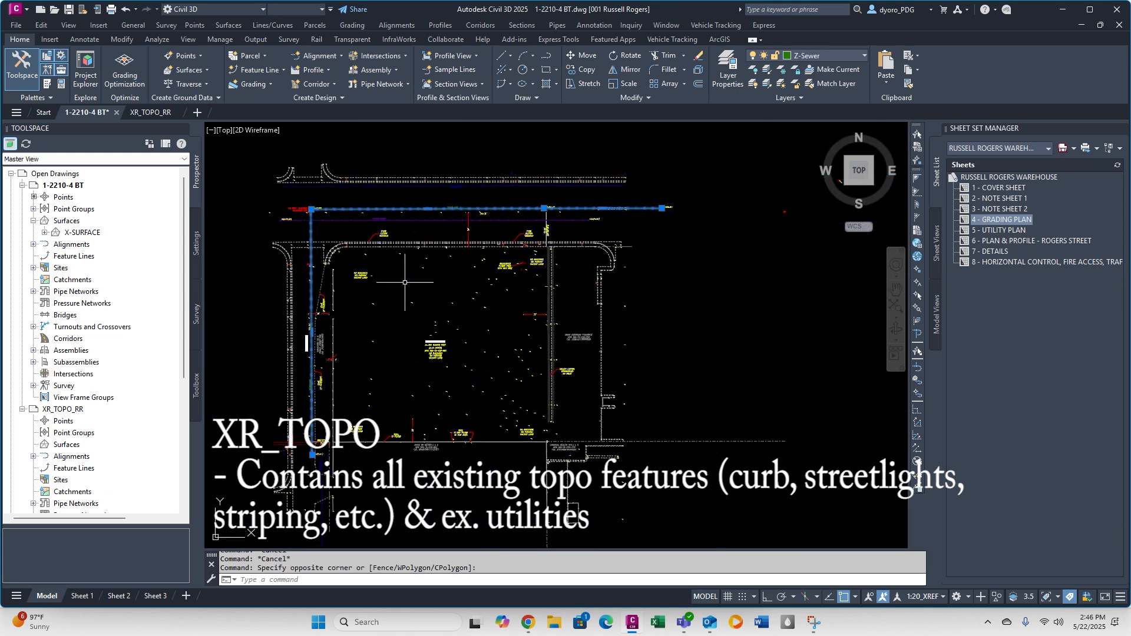
{"action": "left_click", "coordinate": [771, 71]}
{"action": "scroll", "coordinate": [601, 220], "scroll_direction": "down", "scroll_amount": 5}
{"action": "left_click", "coordinate": [452, 179]}
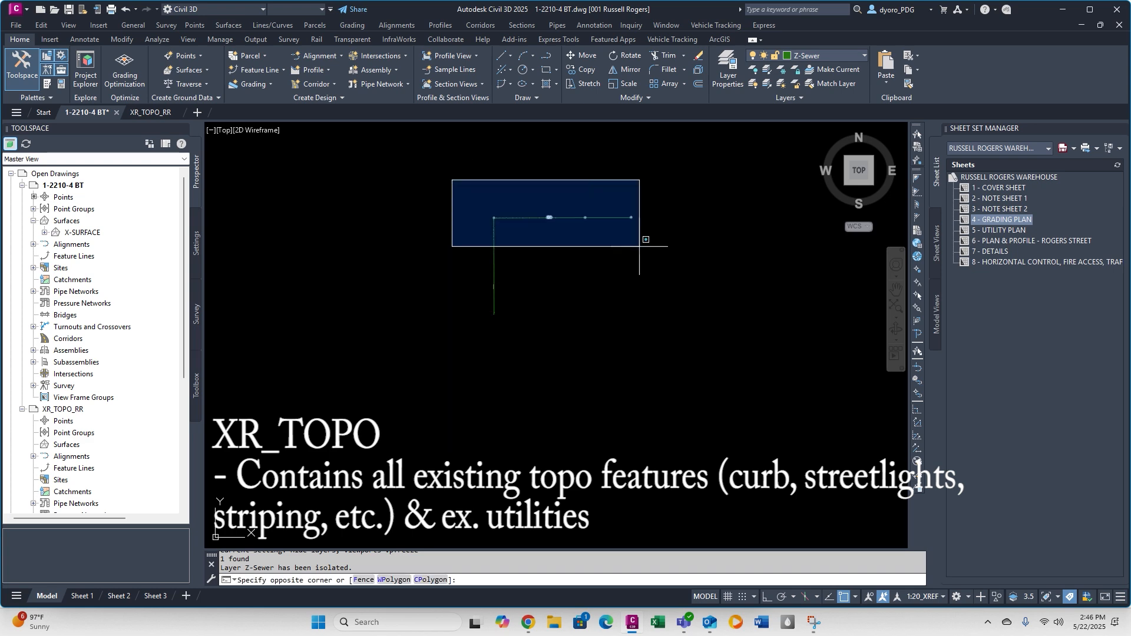
{"action": "scroll", "coordinate": [558, 218], "scroll_direction": "up", "scroll_amount": 7}
{"action": "key", "text": "Escape"}
{"action": "scroll", "coordinate": [554, 202], "scroll_direction": "down", "scroll_amount": 7}
{"action": "key", "text": "ctrl+a"}
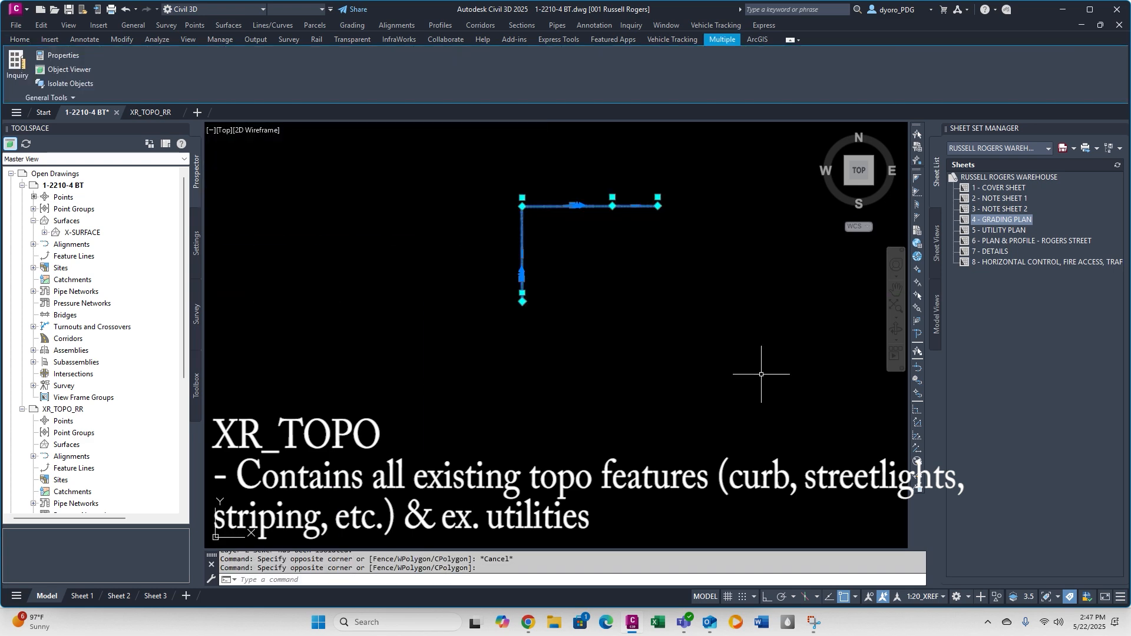
{"action": "type", "text": "COPYBASE"}
{"action": "key", "text": "Escape"}
{"action": "key", "text": "Escape"}
{"action": "scroll", "coordinate": [613, 179], "scroll_direction": "up", "scroll_amount": 8}
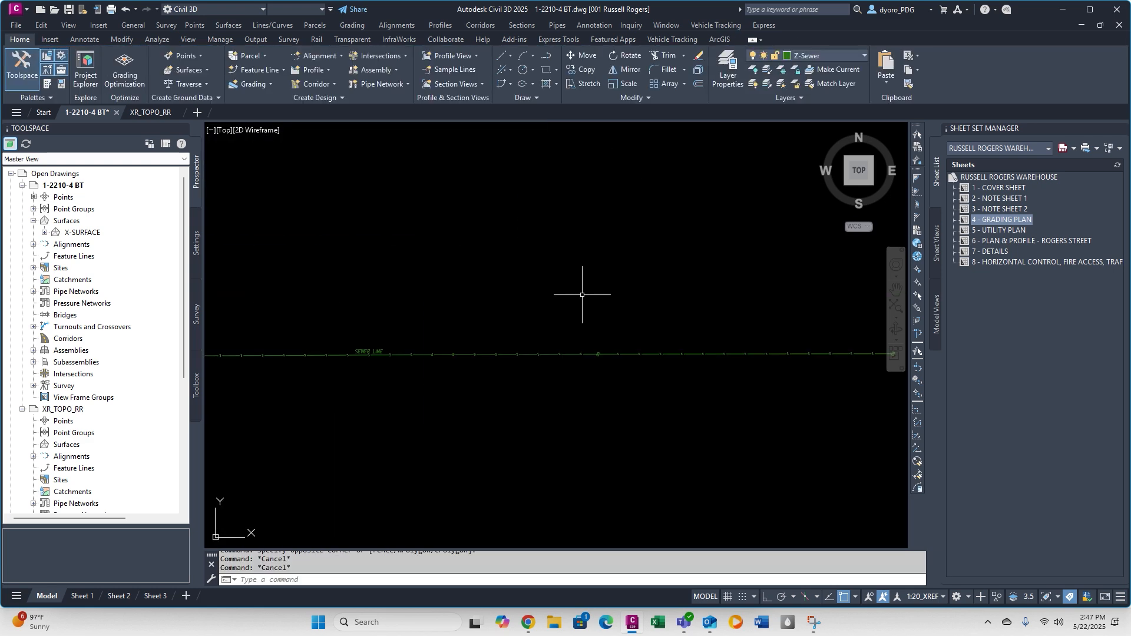
Explode the survey points at the middle and east end of the horizontal sewer line.
{"action": "left_click", "coordinate": [581, 297]}
{"action": "left_click", "coordinate": [720, 478]}
{"action": "type", "text": "x"}
{"action": "left_click", "coordinate": [568, 332]}
{"action": "left_click", "coordinate": [622, 386]}
{"action": "scroll", "coordinate": [620, 386], "scroll_direction": "down", "scroll_amount": 10}
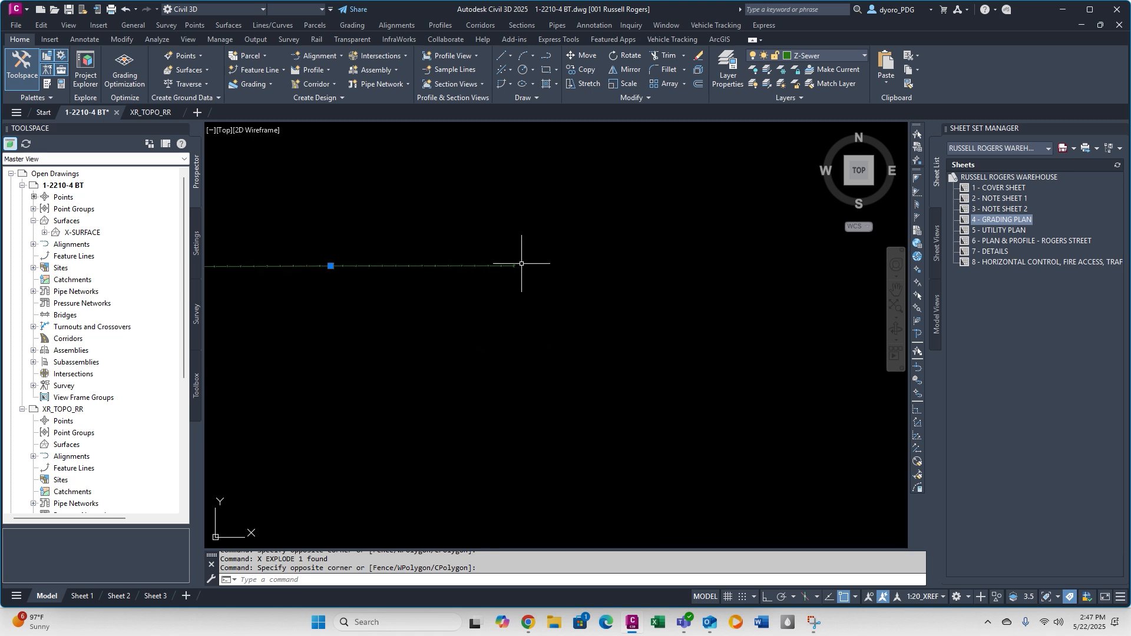
{"action": "key", "text": "Escape"}
{"action": "left_click", "coordinate": [501, 251]}
{"action": "left_click", "coordinate": [549, 374]}
{"action": "type", "text": "x"}
Explode the survey points at the northwest corner and south end of the sewer line.
{"action": "scroll", "coordinate": [435, 378], "scroll_direction": "down", "scroll_amount": 5}
{"action": "middle_click_drag", "start_coordinate": [430, 370], "coordinate": [689, 358]}
{"action": "left_click", "coordinate": [357, 304]}
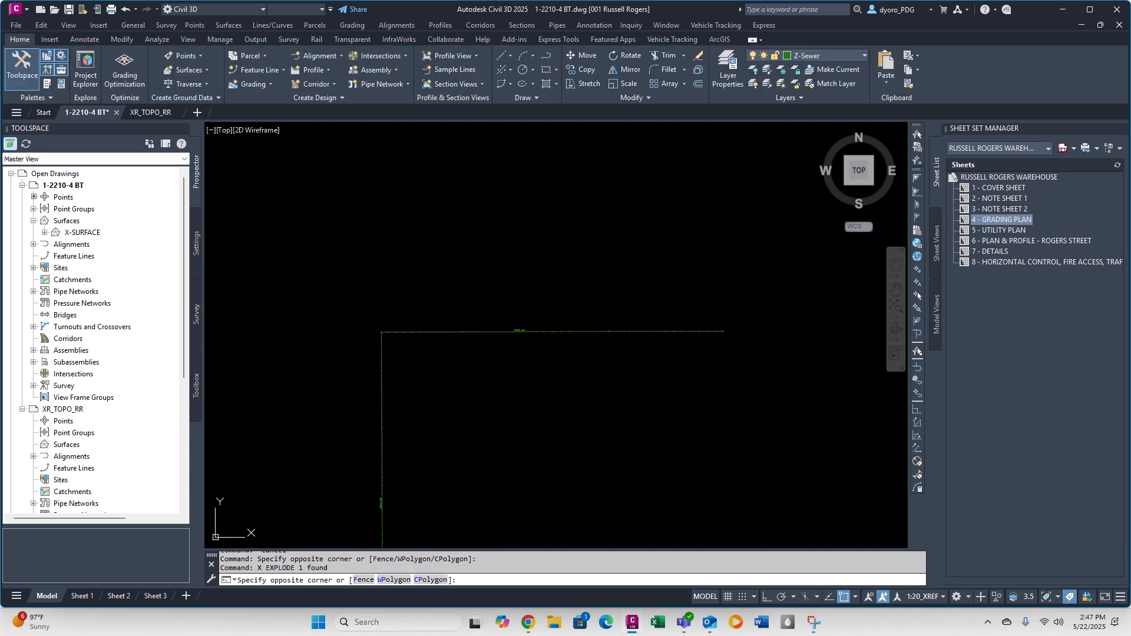
{"action": "left_click", "coordinate": [480, 453]}
{"action": "middle_click_drag", "start_coordinate": [578, 346], "coordinate": [510, 268]}
{"action": "left_click", "coordinate": [585, 518]}
{"action": "type", "text": "x"}
Copy all sewer linework with base point 0,0,0 and paste it into XR_TOPO_RR at the origin.
{"action": "left_click", "coordinate": [465, 188]}
{"action": "left_click", "coordinate": [772, 447]}
{"action": "key", "text": "ctrl+shift+c"}
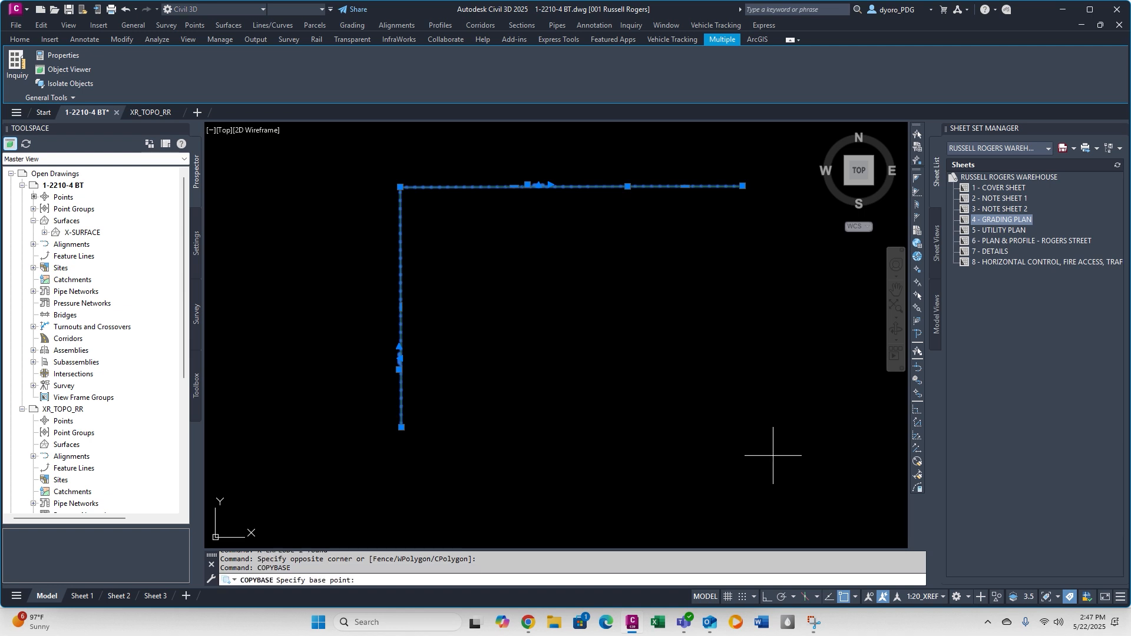
{"action": "type", "text": "0,0,0"}
{"action": "key", "text": "Return"}
{"action": "left_click", "coordinate": [152, 112]}
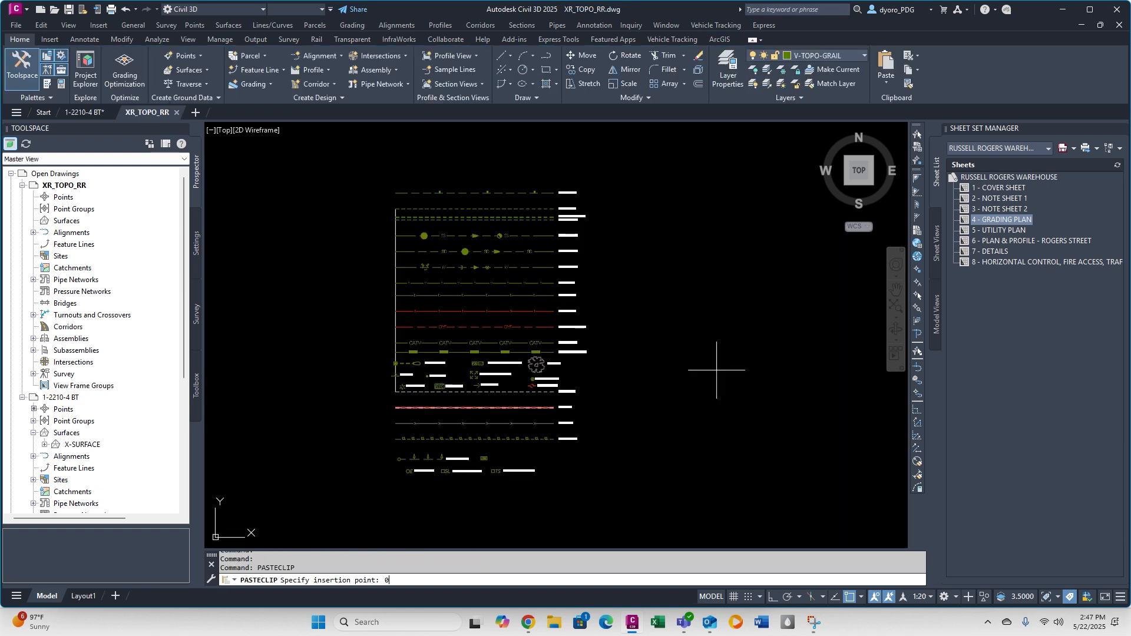
{"action": "key", "text": "Escape"}
{"action": "key", "text": "Escape"}
Cut the whole existing linetype legend and paste it just west of the pasted sewer linework.
{"action": "left_click", "coordinate": [707, 522]}
{"action": "left_click", "coordinate": [371, 188]}
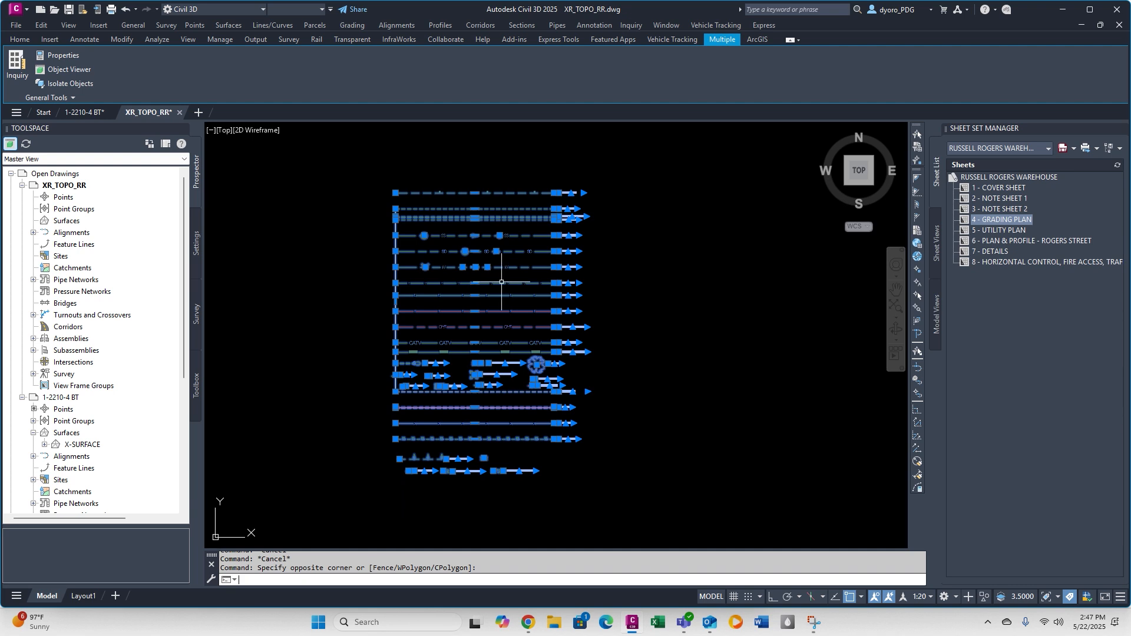
{"action": "left_click", "coordinate": [522, 274]}
{"action": "key", "text": "Delete"}
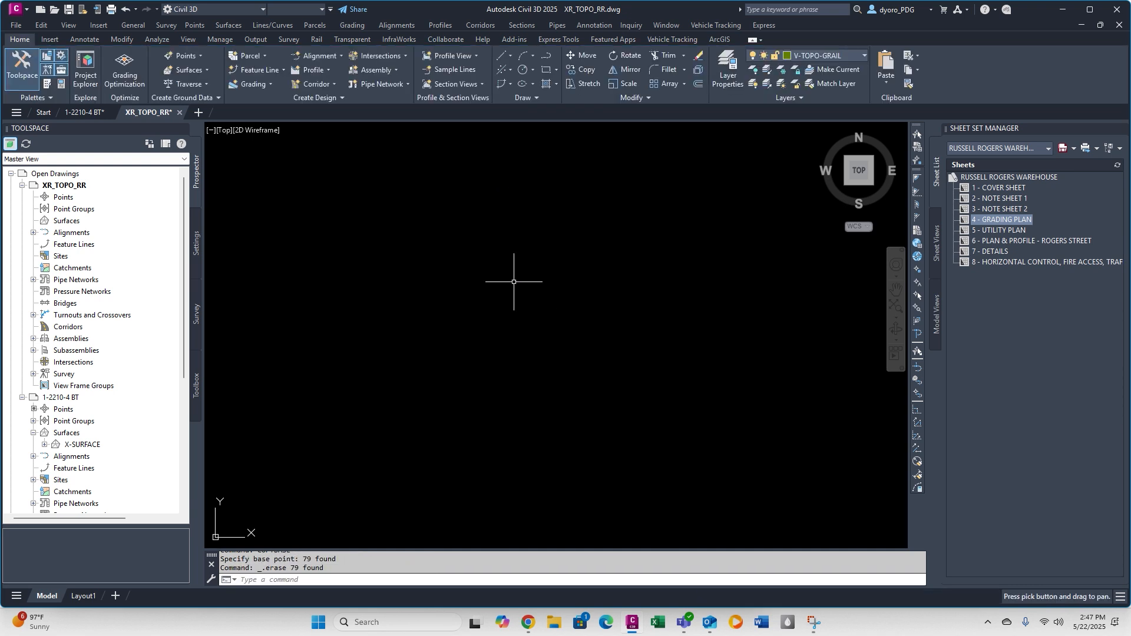
{"action": "middle_click", "coordinate": [512, 281]}
{"action": "middle_click", "coordinate": [512, 281]}
{"action": "scroll", "coordinate": [510, 257], "scroll_direction": "down", "scroll_amount": 2}
{"action": "type", "text": "REA"}
{"action": "key", "text": "Return"}
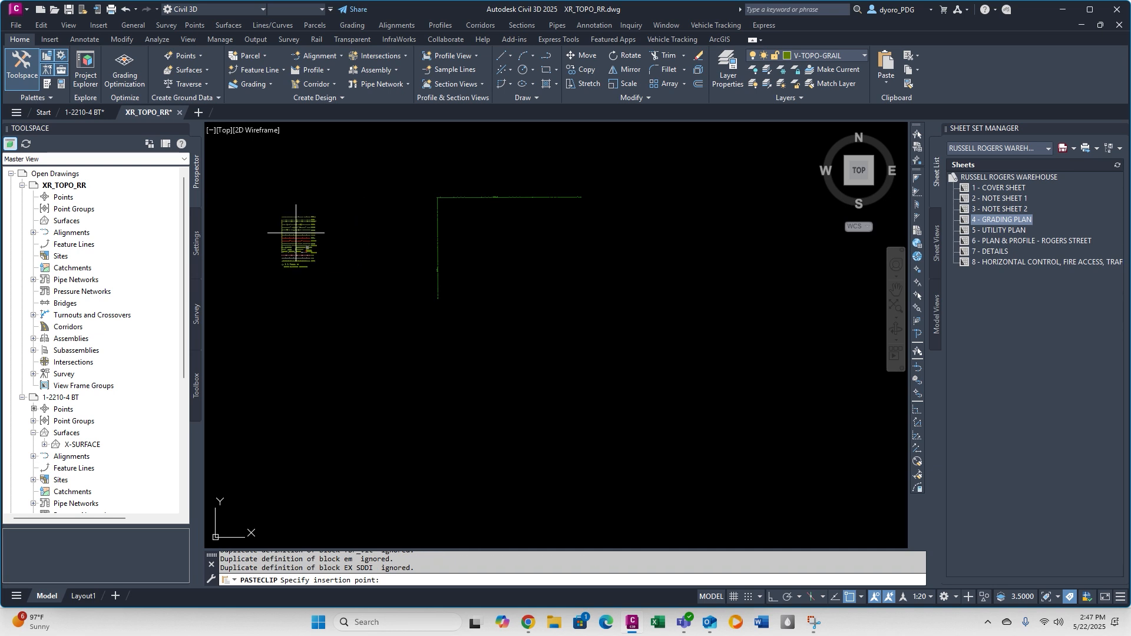
{"action": "left_click", "coordinate": [285, 228]}
Match the properties of the pasted sewer lines to the legend's existing sewer pipe sample line.
{"action": "middle_click_drag", "start_coordinate": [289, 210], "coordinate": [376, 322]}
{"action": "scroll", "coordinate": [522, 293], "scroll_direction": "up", "scroll_amount": 8}
{"action": "key", "text": "Escape"}
{"action": "key", "text": "Escape"}
{"action": "left_click", "coordinate": [546, 341]}
{"action": "left_click", "coordinate": [526, 314]}
{"action": "scroll", "coordinate": [526, 314], "scroll_direction": "down", "scroll_amount": 8}
{"action": "type", "text": "MA"}
{"action": "key", "text": "Return"}
{"action": "left_click_drag", "start_coordinate": [675, 277], "coordinate": [661, 298]}
{"action": "scroll", "coordinate": [662, 299], "scroll_direction": "up", "scroll_amount": 6}
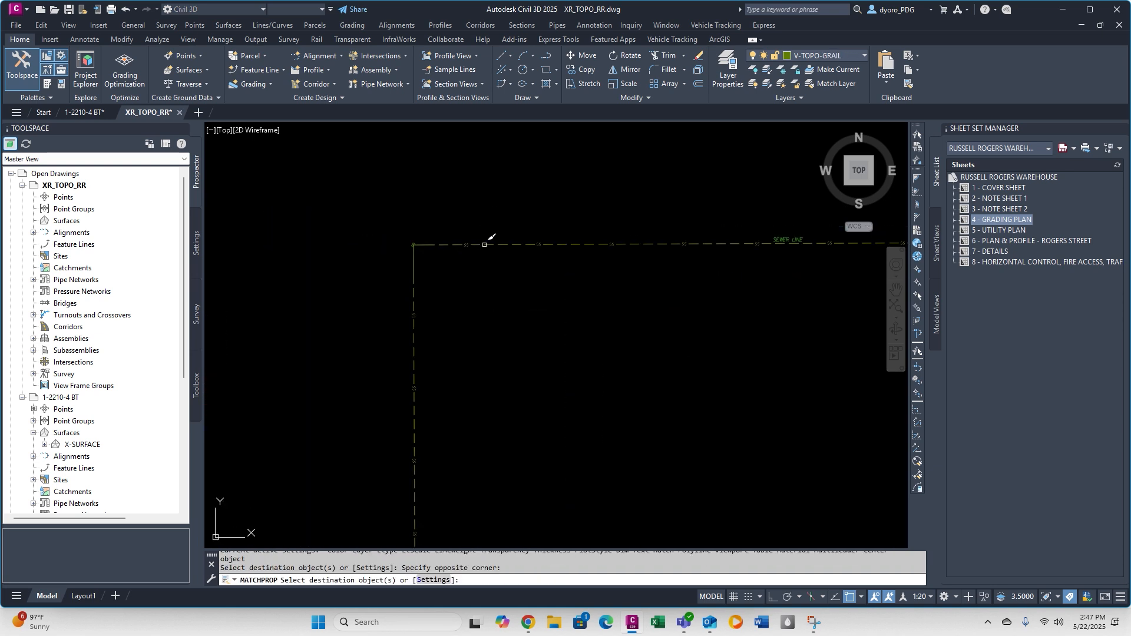
{"action": "key", "text": "Escape"}
{"action": "key", "text": "Escape"}
{"action": "key", "text": "Escape"}
Assign the horizontal and vertical sewer line labels to the V-ANNO layer.
{"action": "left_click", "coordinate": [820, 50]}
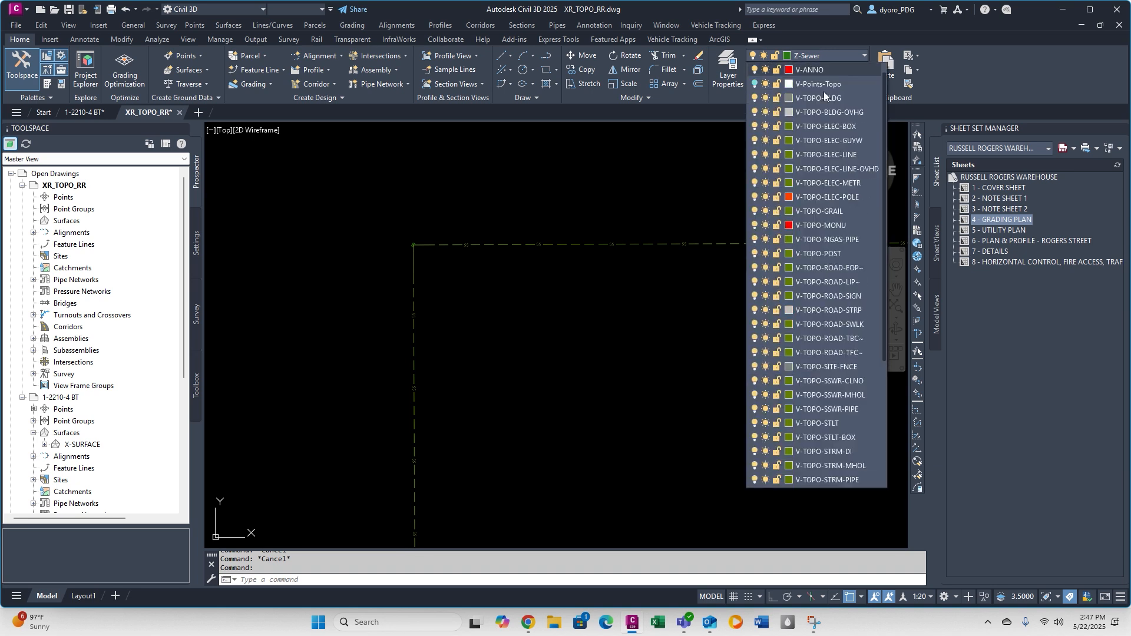
{"action": "left_click", "coordinate": [823, 94]}
{"action": "scroll", "coordinate": [699, 313], "scroll_direction": "down", "scroll_amount": 6}
{"action": "scroll", "coordinate": [646, 356], "scroll_direction": "up", "scroll_amount": 6}
{"action": "key", "text": "Escape"}
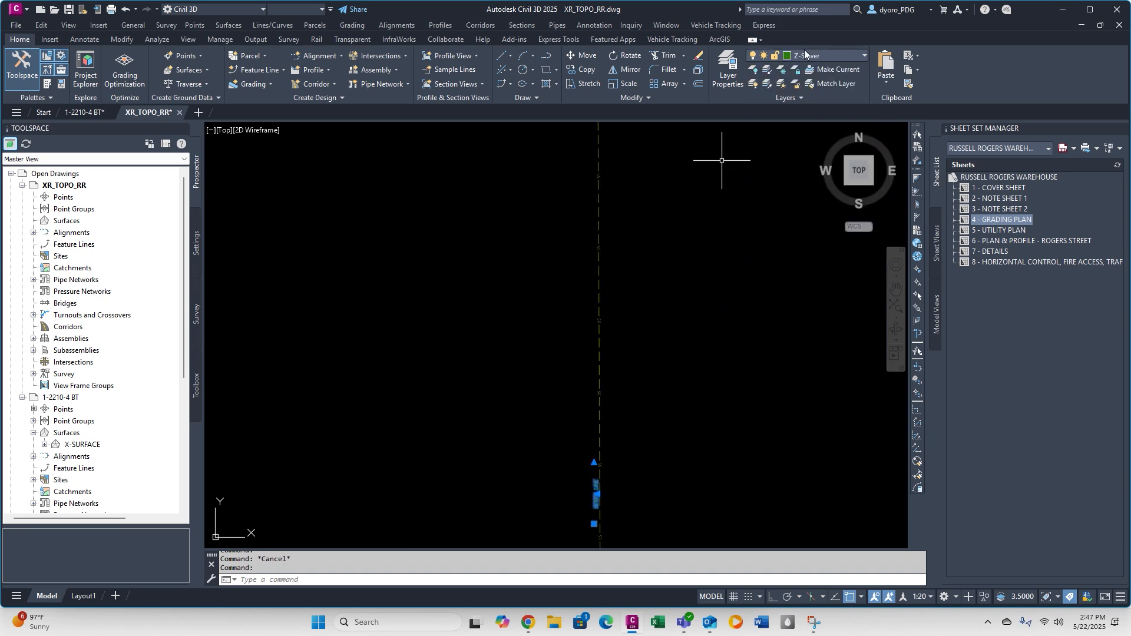
{"action": "left_click", "coordinate": [805, 55]}
{"action": "left_click", "coordinate": [812, 68]}
{"action": "scroll", "coordinate": [688, 263], "scroll_direction": "down", "scroll_amount": 8}
{"action": "key", "text": "Escape"}
{"action": "key", "text": "Escape"}
{"action": "key", "text": "Escape"}
Copy the sewer manhole symbol from the legend to a spot beside the sewer line's northwest corner.
{"action": "scroll", "coordinate": [590, 250], "scroll_direction": "up", "scroll_amount": 6}
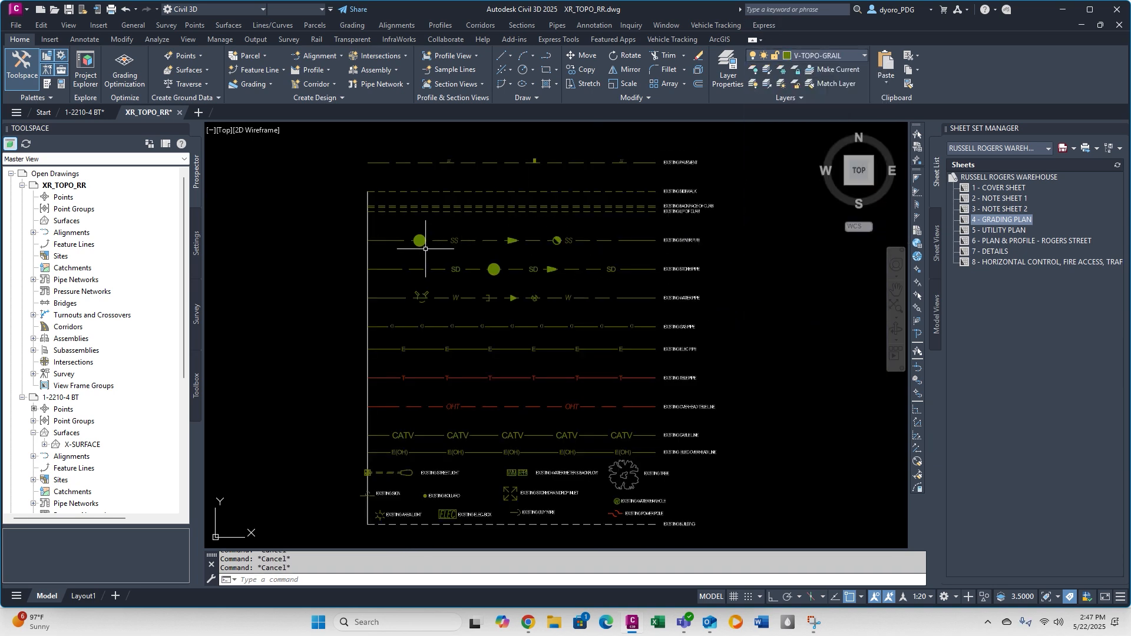
{"action": "left_click", "coordinate": [423, 236]}
{"action": "type", "text": "c"}
{"action": "key", "text": "space"}
{"action": "left_click", "coordinate": [419, 239]}
{"action": "scroll", "coordinate": [419, 237], "scroll_direction": "down", "scroll_amount": 8}
{"action": "scroll", "coordinate": [557, 180], "scroll_direction": "up", "scroll_amount": 7}
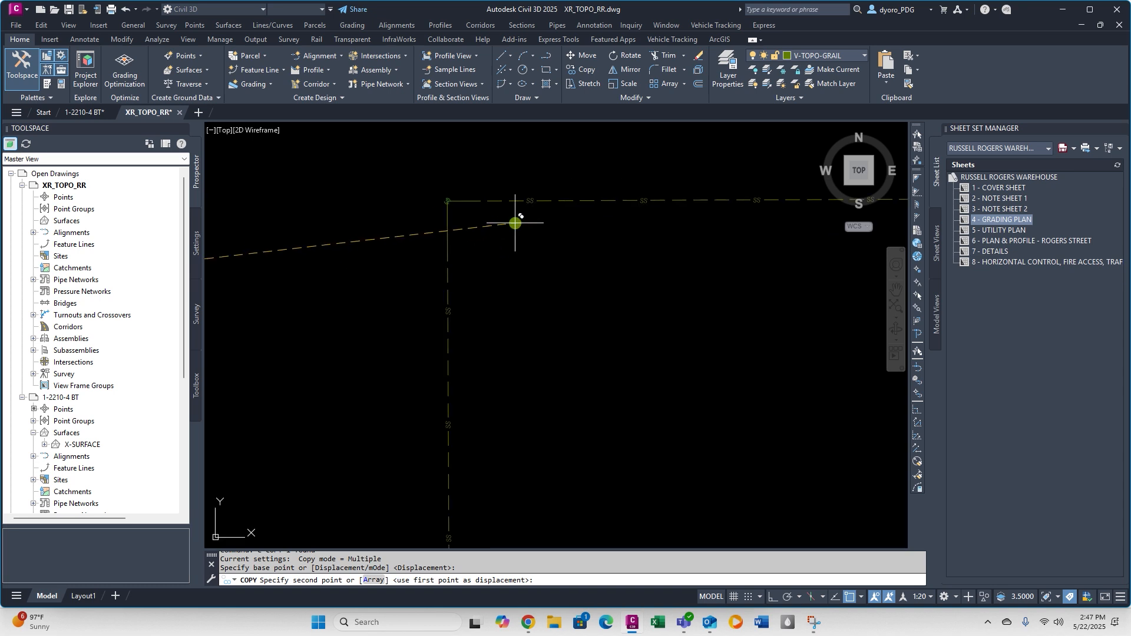
{"action": "scroll", "coordinate": [462, 212], "scroll_direction": "up", "scroll_amount": 4}
{"action": "left_click", "coordinate": [490, 204]}
Copy the manhole symbol onto the sewer line's northwest corner and delete the surveyor's marker there.
{"action": "left_click", "coordinate": [489, 204]}
{"action": "type", "text": "c"}
{"action": "left_click", "coordinate": [489, 204]}
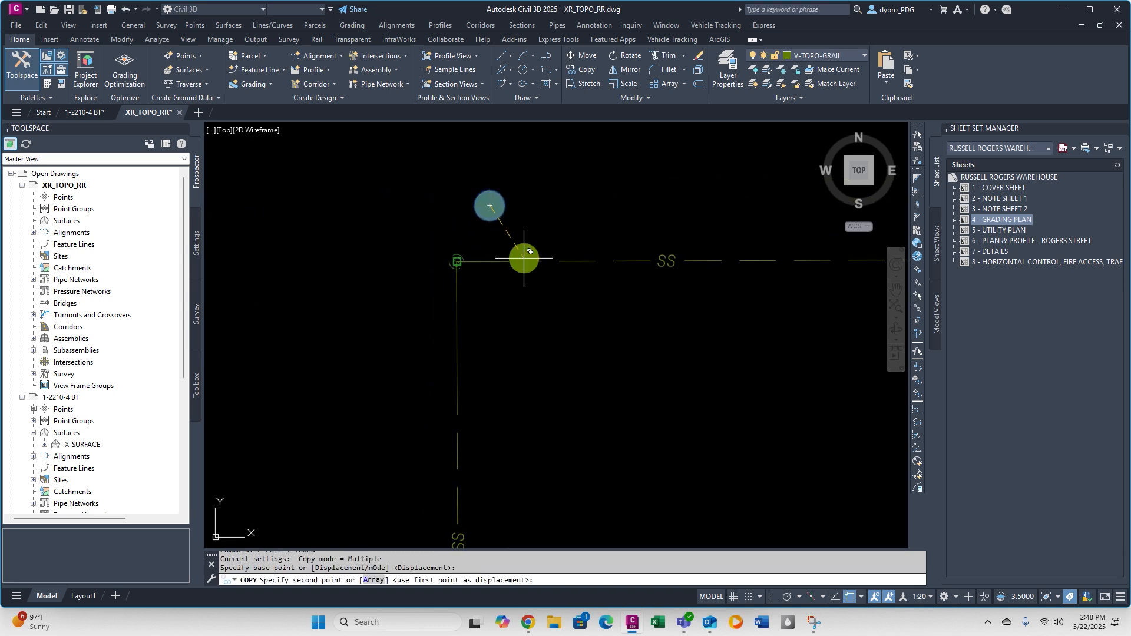
{"action": "left_click", "coordinate": [457, 259]}
{"action": "key", "text": "Escape"}
{"action": "scroll", "coordinate": [449, 249], "scroll_direction": "up", "scroll_amount": 6}
{"action": "left_click", "coordinate": [439, 228]}
{"action": "left_click", "coordinate": [524, 346]}
{"action": "key", "text": "Delete"}
Move the spare manhole symbol onto the middle node of the horizontal sewer line and delete the surveyor's marker there.
{"action": "scroll", "coordinate": [510, 288], "scroll_direction": "down", "scroll_amount": 8}
{"action": "double_click", "coordinate": [516, 273]}
{"action": "middle_click_drag", "start_coordinate": [877, 286], "coordinate": [381, 281]}
{"action": "key", "text": "F8"}
{"action": "scroll", "coordinate": [569, 278], "scroll_direction": "up", "scroll_amount": 5}
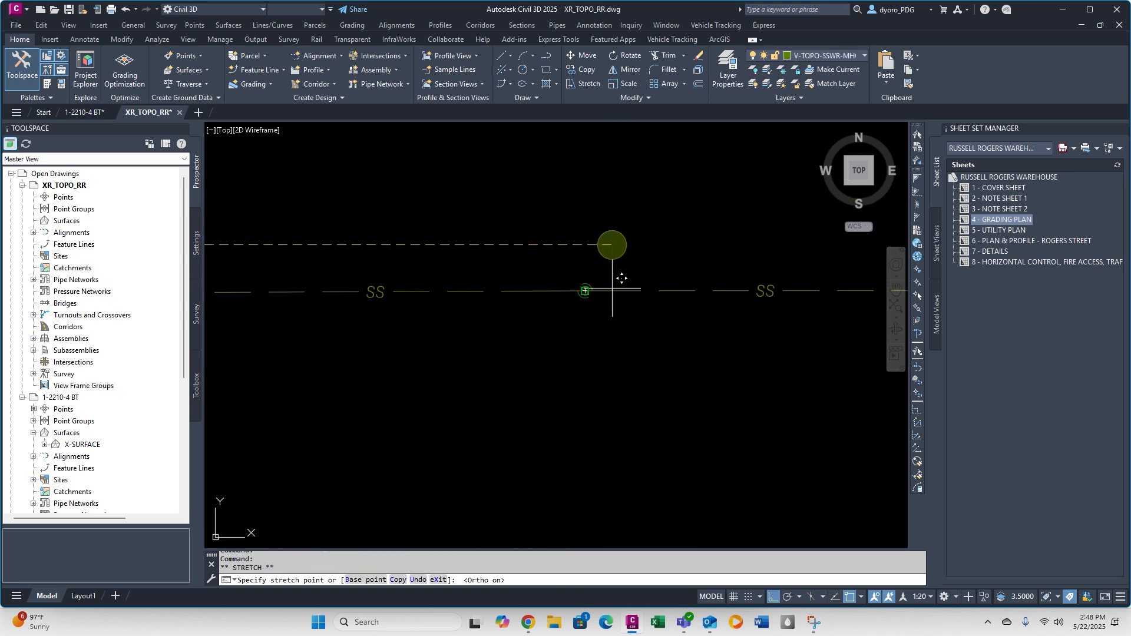
{"action": "key", "text": "F3"}
{"action": "key", "text": "F8"}
{"action": "scroll", "coordinate": [604, 312], "scroll_direction": "up", "scroll_amount": 5}
{"action": "left_click", "coordinate": [528, 223]}
{"action": "left_click", "coordinate": [478, 153]}
{"action": "left_click", "coordinate": [533, 271]}
{"action": "key", "text": "Delete"}
{"action": "scroll", "coordinate": [545, 298], "scroll_direction": "down", "scroll_amount": 7}
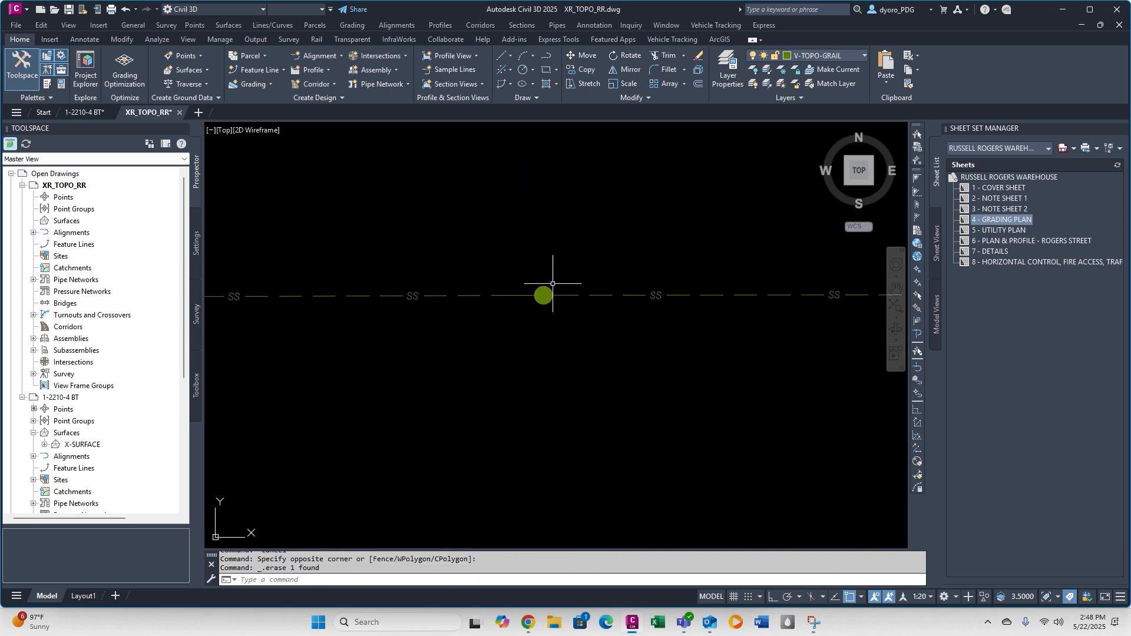
Copy the manhole symbol onto the east end of the sewer line and delete the surveyor's marker beneath it.
{"action": "type", "text": "c"}
{"action": "scroll", "coordinate": [656, 301], "scroll_direction": "up", "scroll_amount": 8}
{"action": "left_click", "coordinate": [500, 429]}
{"action": "key", "text": "Escape"}
{"action": "key", "text": "Escape"}
{"action": "left_click", "coordinate": [437, 321]}
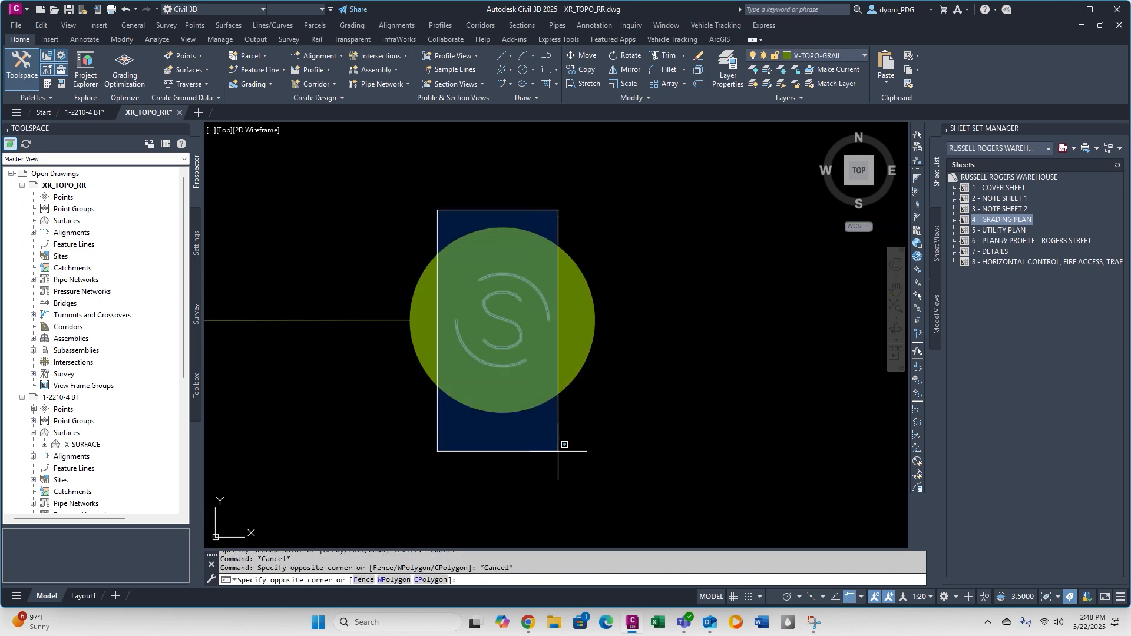
{"action": "left_click", "coordinate": [557, 451]}
{"action": "key", "text": "Delete"}
{"action": "scroll", "coordinate": [552, 289], "scroll_direction": "down", "scroll_amount": 6}
Place a copy of the manhole symbol on the sewer line's south end and delete the surveyor's marker there.
{"action": "left_click", "coordinate": [552, 288]}
{"action": "type", "text": "c"}
{"action": "left_click", "coordinate": [549, 290]}
{"action": "scroll", "coordinate": [550, 288], "scroll_direction": "down", "scroll_amount": 5}
{"action": "scroll", "coordinate": [333, 376], "scroll_direction": "up", "scroll_amount": 8}
{"action": "left_click", "coordinate": [532, 176]}
{"action": "left_click", "coordinate": [529, 209]}
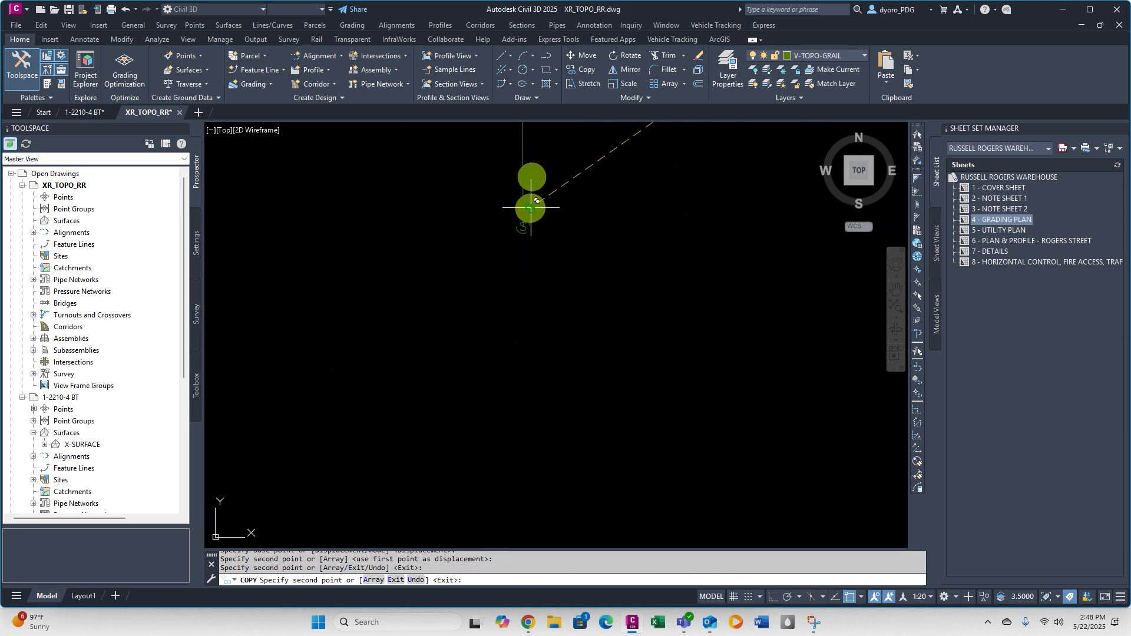
{"action": "key", "text": "Escape"}
{"action": "left_click", "coordinate": [530, 204]}
{"action": "scroll", "coordinate": [530, 204], "scroll_direction": "up", "scroll_amount": 3}
{"action": "key", "text": "Delete"}
{"action": "scroll", "coordinate": [523, 253], "scroll_direction": "down", "scroll_amount": 6}
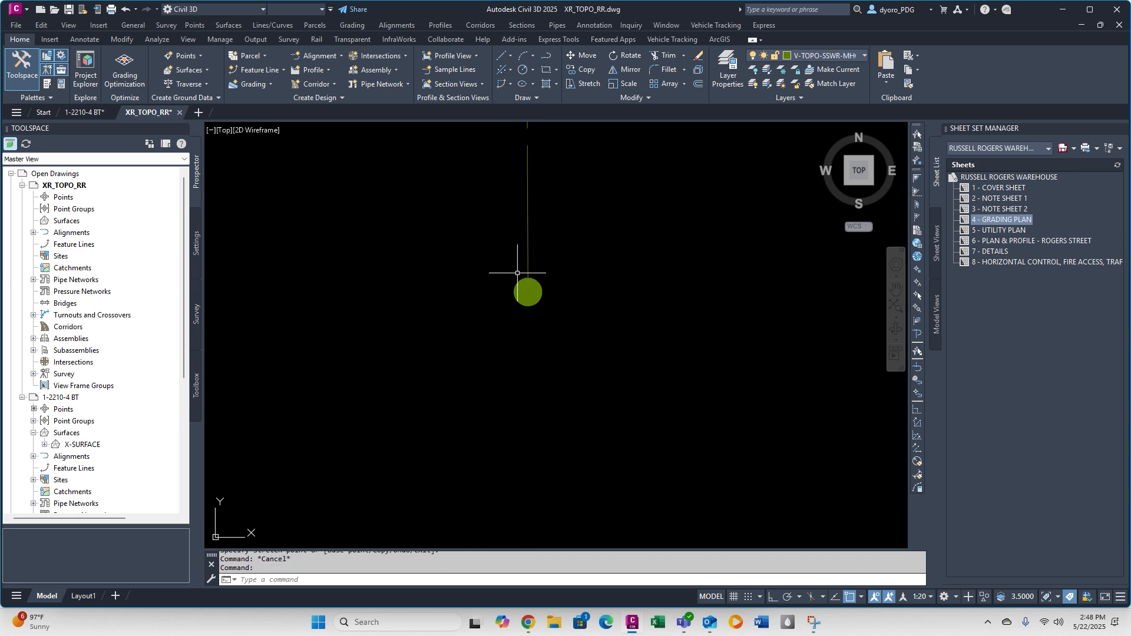
Copy the sewer flow arrow from the legend onto the vertical sewer line, just north of the southern manhole.
{"action": "scroll", "coordinate": [537, 299], "scroll_direction": "down", "scroll_amount": 2}
{"action": "scroll", "coordinate": [524, 187], "scroll_direction": "up", "scroll_amount": 8}
{"action": "scroll", "coordinate": [500, 255], "scroll_direction": "down", "scroll_amount": 8}
{"action": "scroll", "coordinate": [260, 254], "scroll_direction": "up", "scroll_amount": 7}
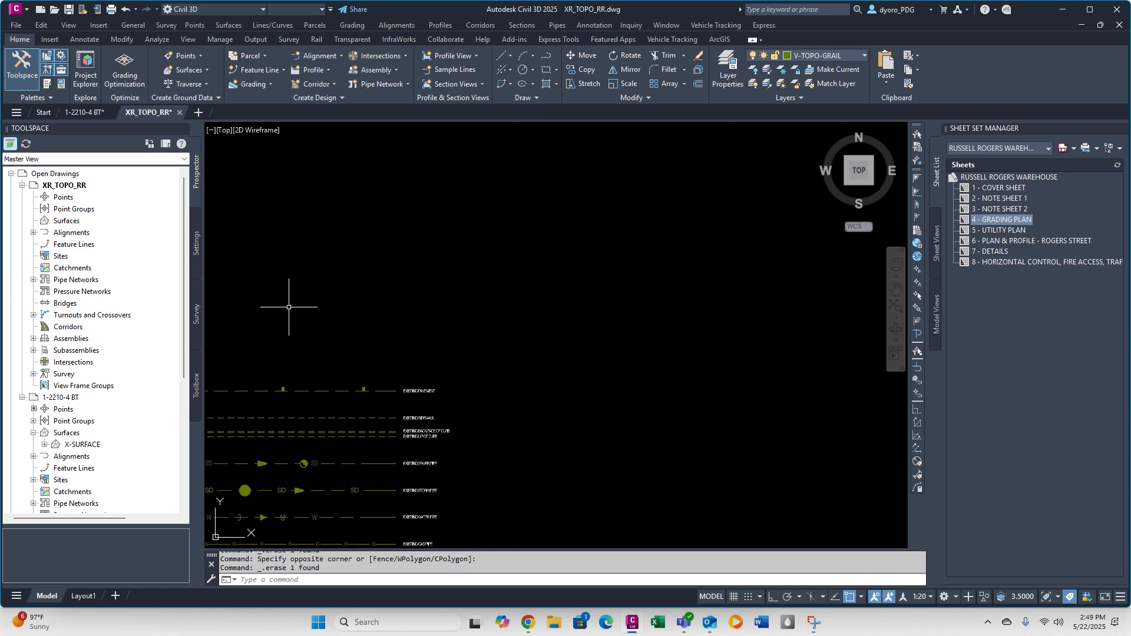
{"action": "middle_click_drag", "start_coordinate": [230, 525], "coordinate": [564, 349]}
{"action": "type", "text": "c"}
{"action": "key", "text": "space"}
{"action": "key", "text": "space"}
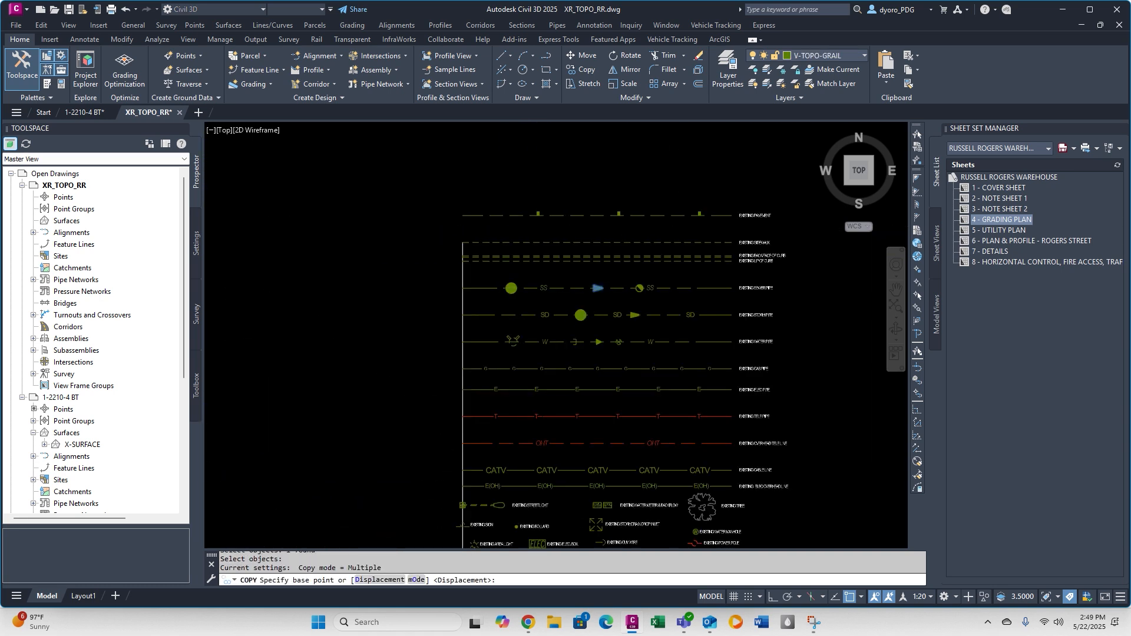
{"action": "scroll", "coordinate": [598, 288], "scroll_direction": "up", "scroll_amount": 4}
{"action": "left_click", "coordinate": [597, 289]}
{"action": "scroll", "coordinate": [512, 240], "scroll_direction": "down", "scroll_amount": 5}
{"action": "middle_click_drag", "start_coordinate": [715, 343], "coordinate": [183, 208]}
{"action": "scroll", "coordinate": [528, 283], "scroll_direction": "down", "scroll_amount": 4}
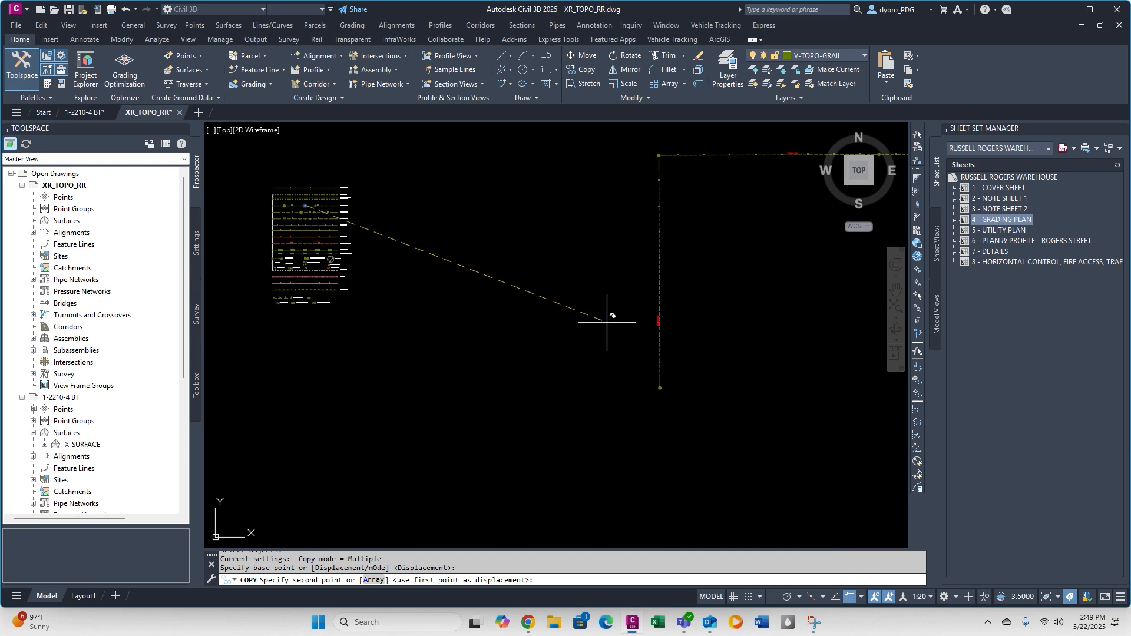
{"action": "scroll", "coordinate": [663, 396], "scroll_direction": "up", "scroll_amount": 8}
{"action": "middle_click_drag", "start_coordinate": [670, 388], "coordinate": [602, 465]}
{"action": "left_click", "coordinate": [574, 360]}
{"action": "key", "text": "Escape"}
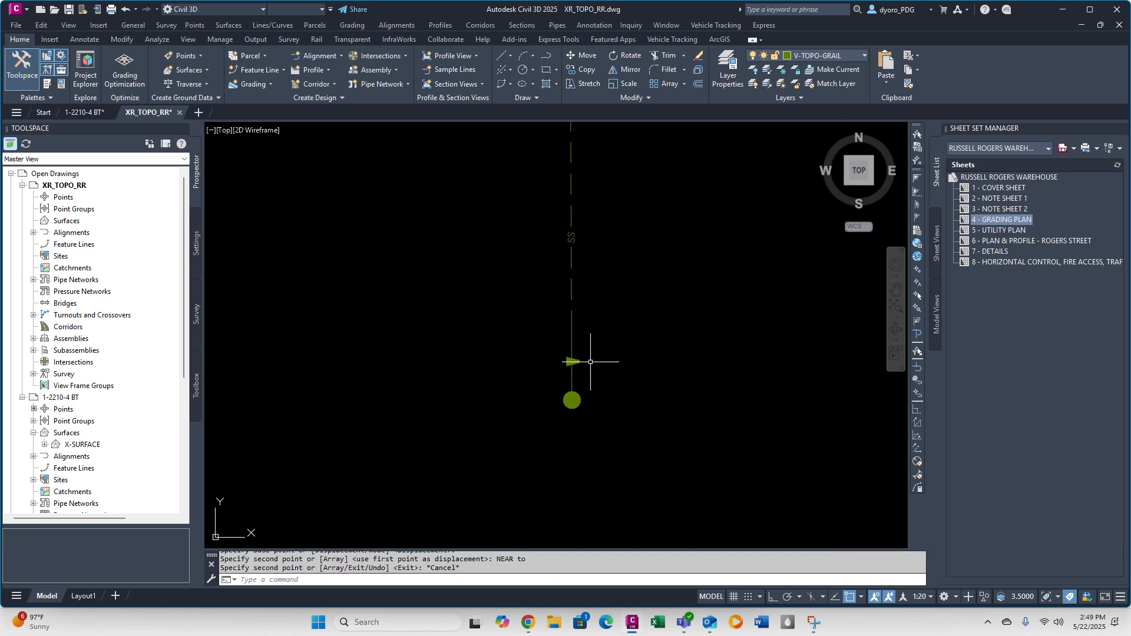
{"action": "scroll", "coordinate": [584, 365], "scroll_direction": "up", "scroll_amount": 6}
{"action": "type", "text": "ro"}
{"action": "key", "text": "space"}
{"action": "key", "text": "Escape"}
{"action": "key", "text": "Escape"}
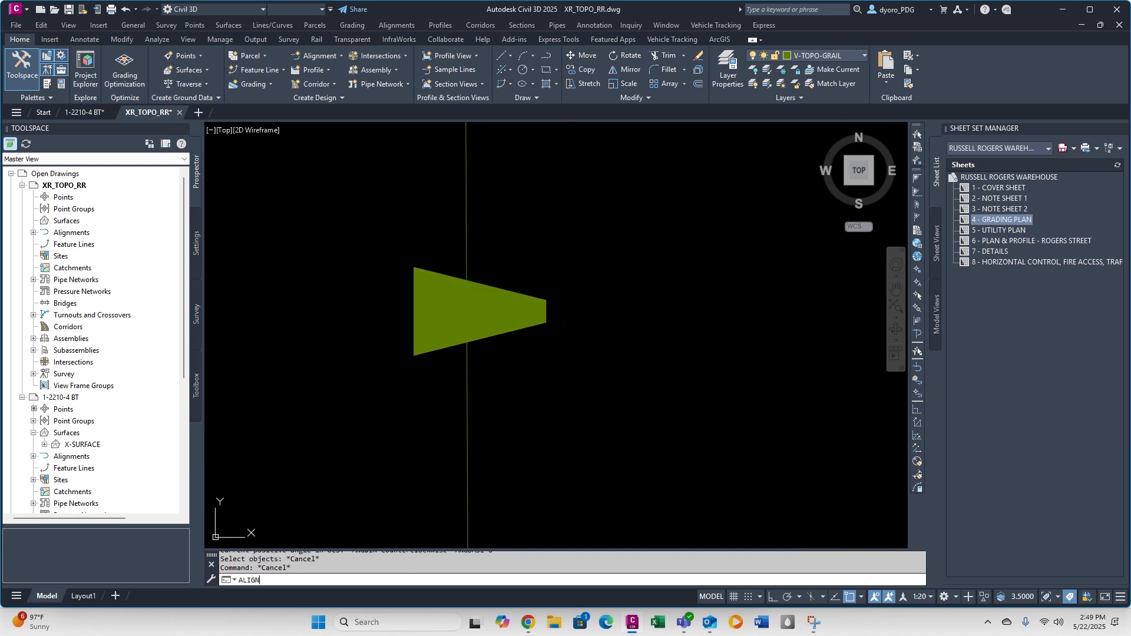
Align the flow arrow with the vertical sewer line so it points north, without scaling it.
{"action": "left_click", "coordinate": [577, 390]}
{"action": "key", "text": "space"}
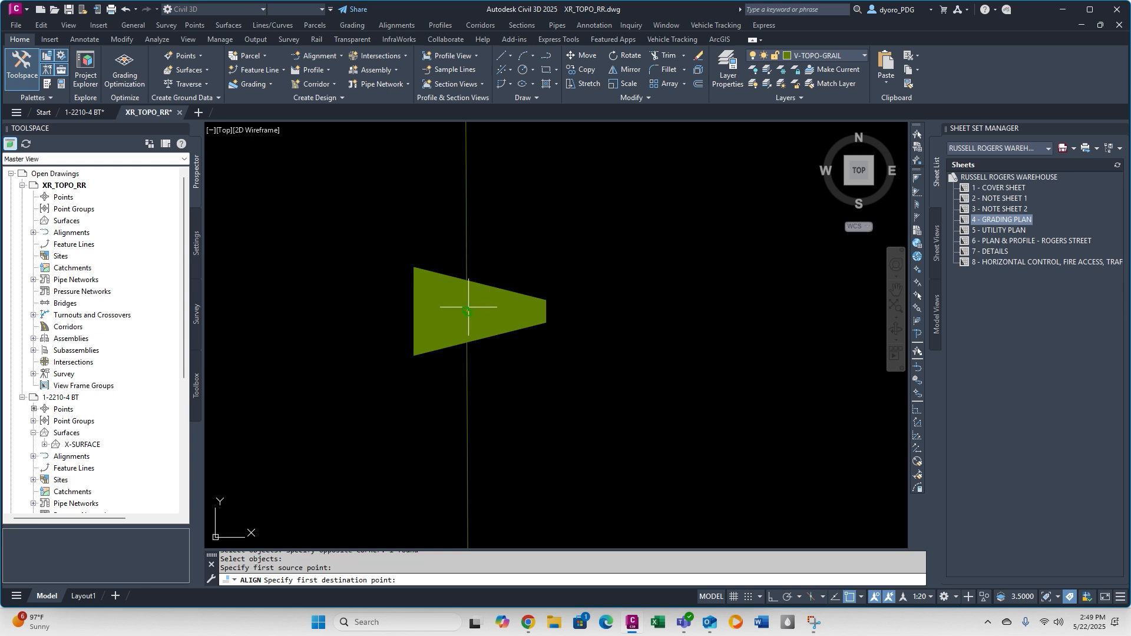
{"action": "left_click", "coordinate": [461, 231]}
{"action": "key", "text": "space"}
{"action": "key", "text": "space"}
{"action": "scroll", "coordinate": [627, 315], "scroll_direction": "down", "scroll_amount": 5}
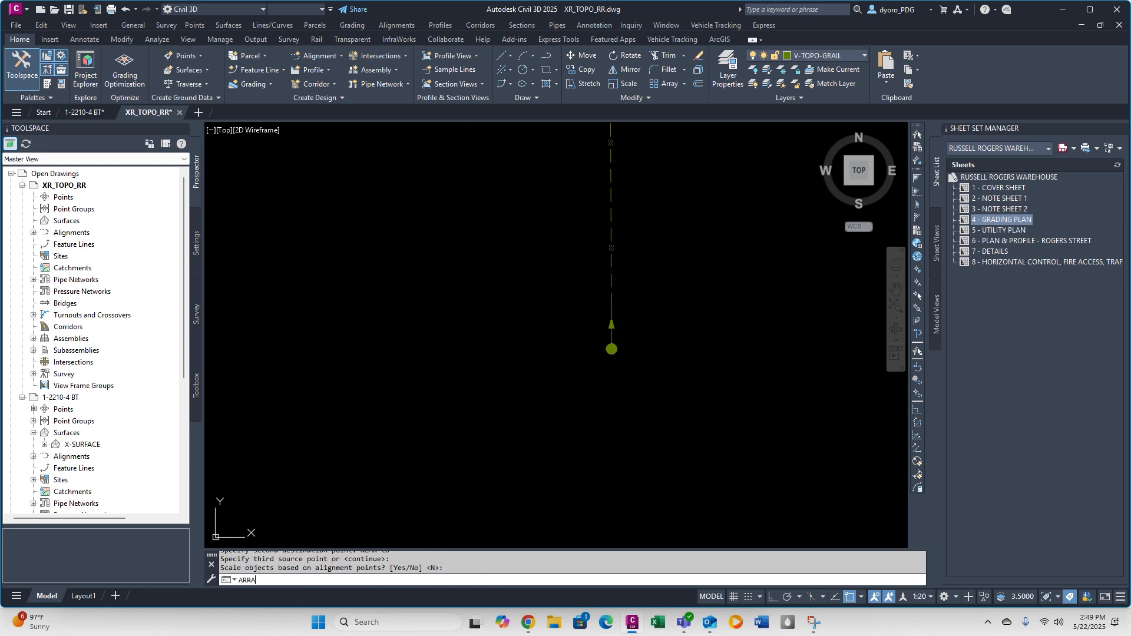
Start a path array of the northbound sewer flow arrow, using the vertical sewer line as the path curve.
{"action": "type", "text": "ARRARY"}
{"action": "key", "text": "Return"}
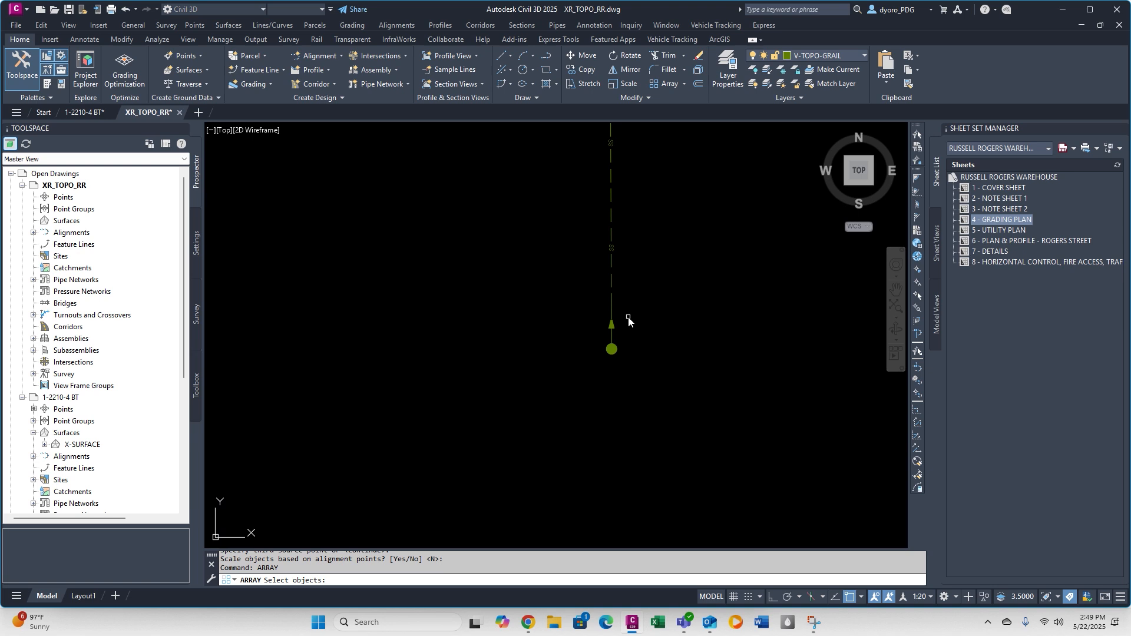
{"action": "left_click", "coordinate": [612, 324]}
{"action": "middle_click_drag", "start_coordinate": [654, 243], "coordinate": [604, 366]}
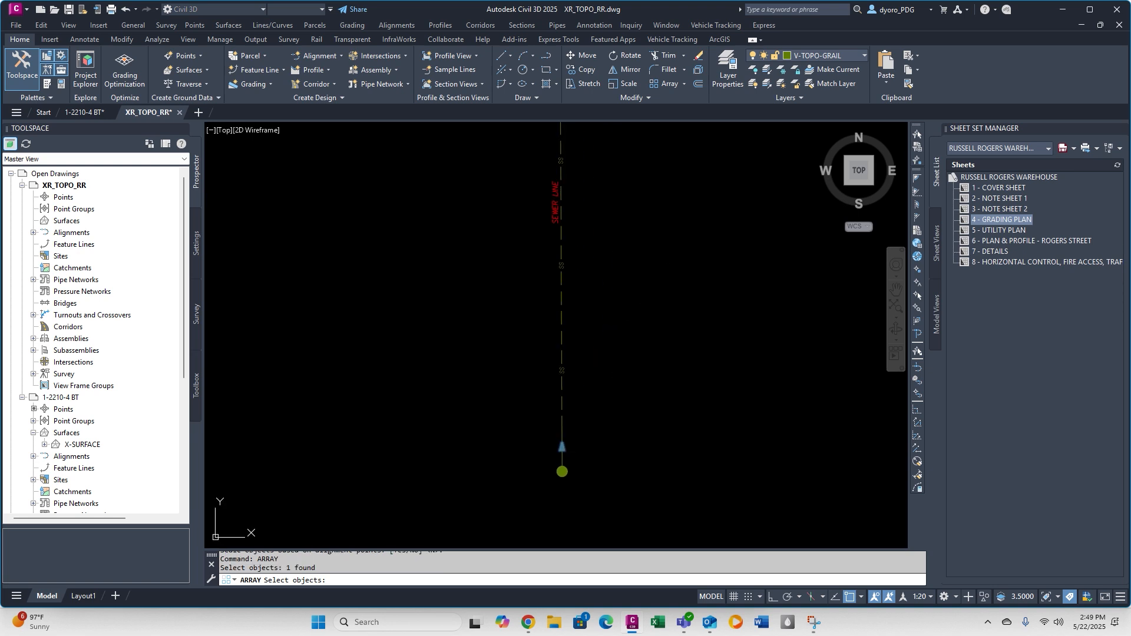
{"action": "type", "text": "PA"}
{"action": "key", "text": "Return"}
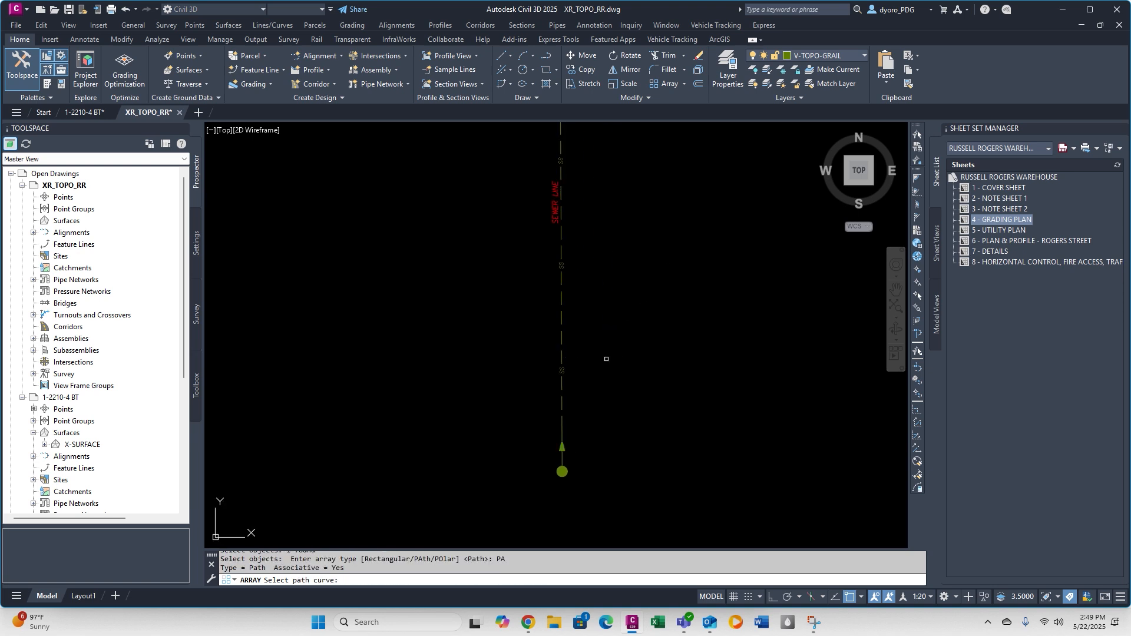
{"action": "left_click", "coordinate": [561, 283]}
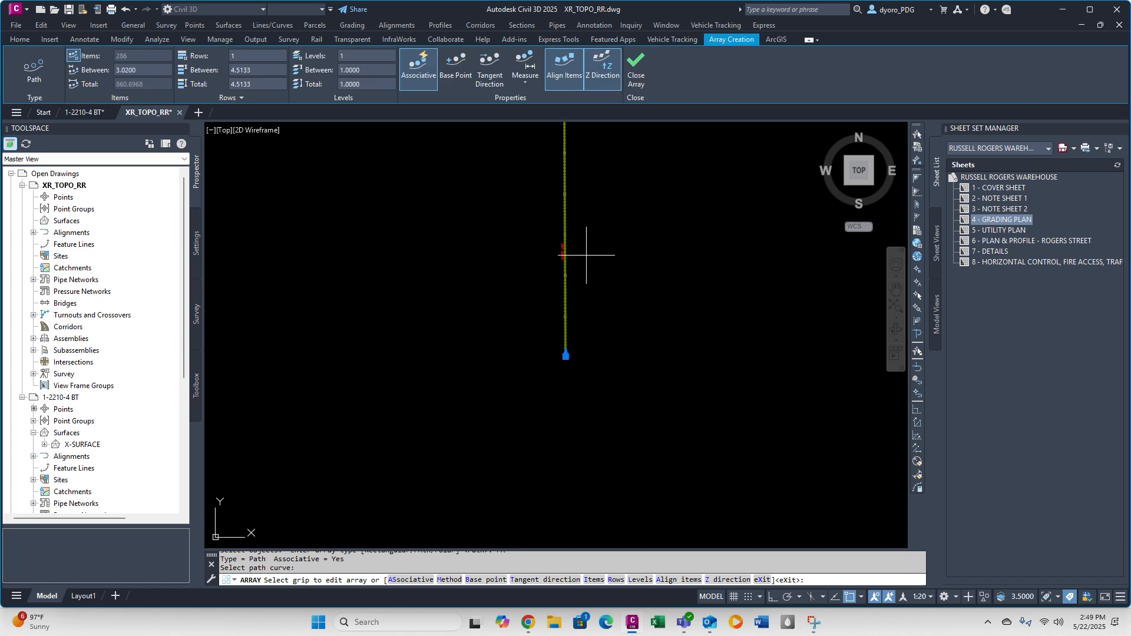
Space the arrayed sewer flow arrows 100 apart along the path with 9 items, and finish the array.
{"action": "type", "text": "I"}
{"action": "key", "text": "Return"}
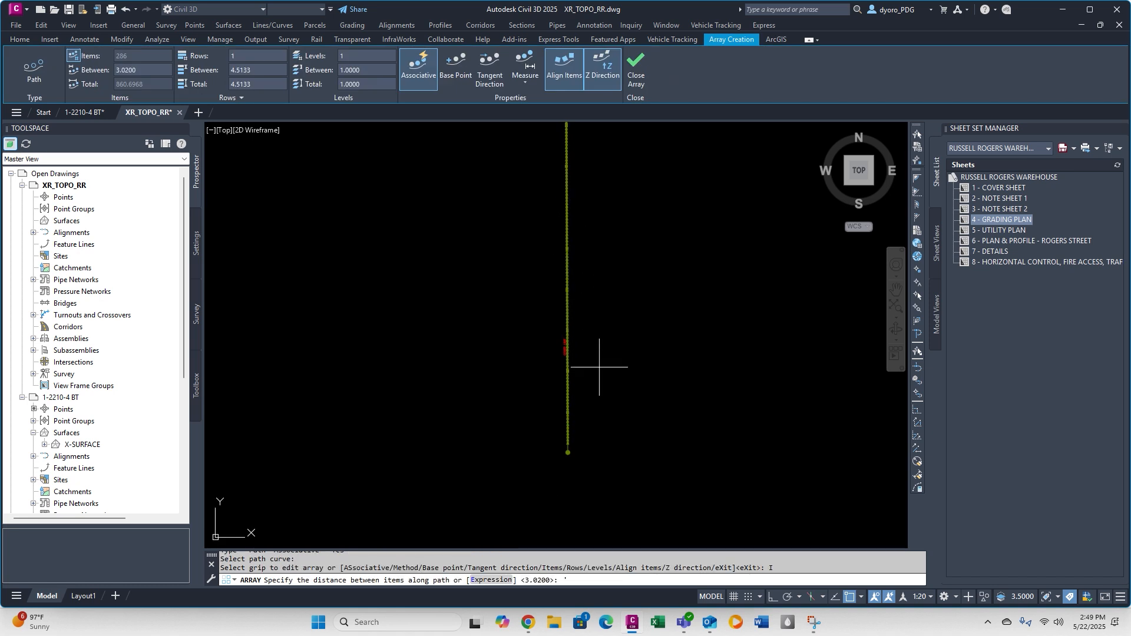
{"action": "key", "text": "Return"}
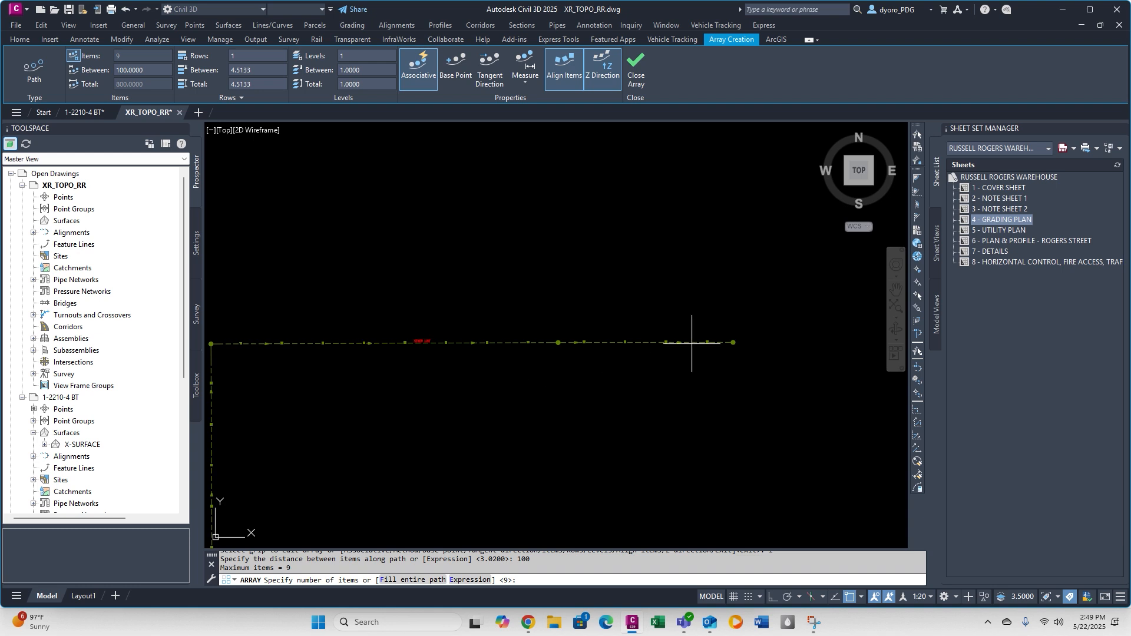
{"action": "scroll", "coordinate": [760, 333], "scroll_direction": "up", "scroll_amount": 5}
{"action": "key", "text": "Return"}
{"action": "key", "text": "Escape"}
{"action": "key", "text": "Escape"}
{"action": "key", "text": "Escape"}
{"action": "scroll", "coordinate": [489, 281], "scroll_direction": "down", "scroll_amount": 5}
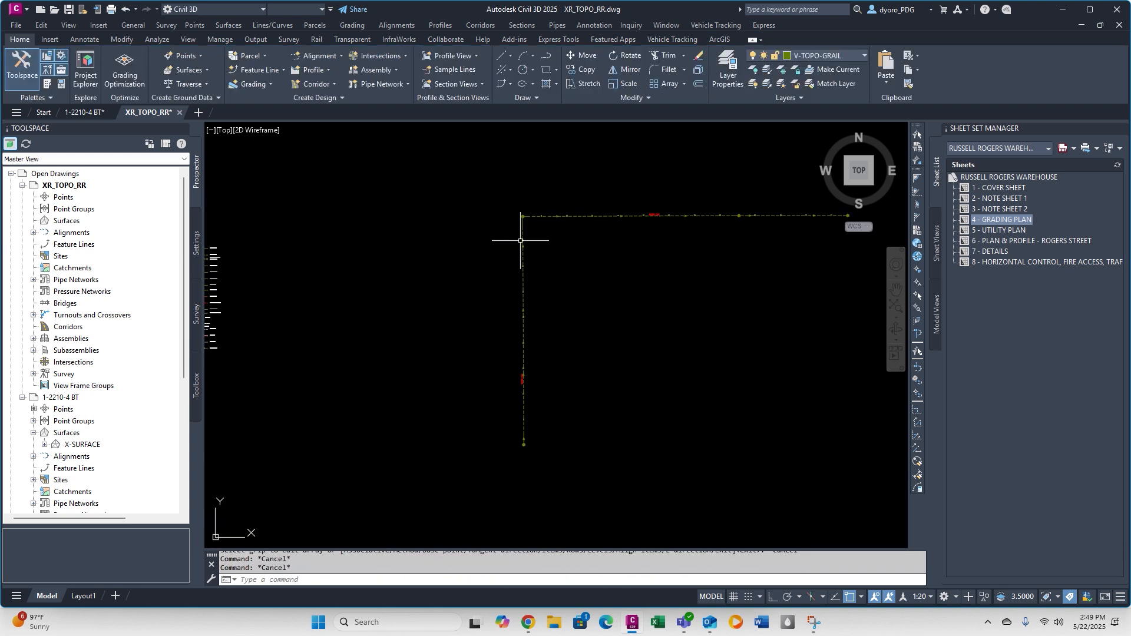
Switch to the 1-2210-4 BT drawing and delete all of the isolated sewer linework there.
{"action": "left_click", "coordinate": [83, 113]}
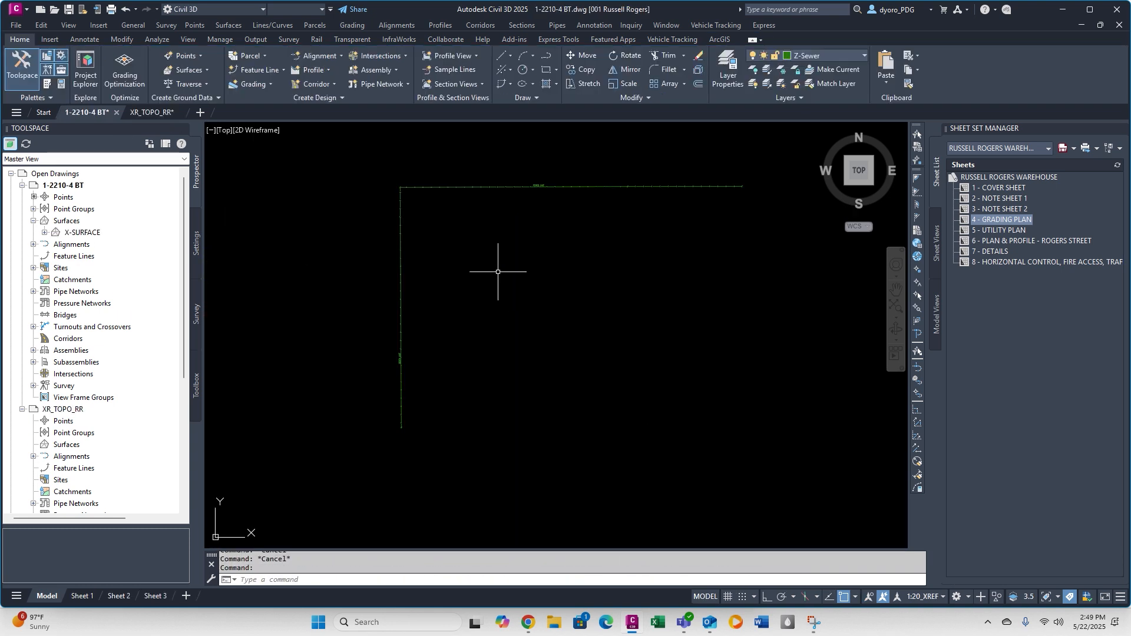
{"action": "left_click", "coordinate": [323, 135]}
{"action": "left_click", "coordinate": [783, 533]}
{"action": "key", "text": "Delete"}
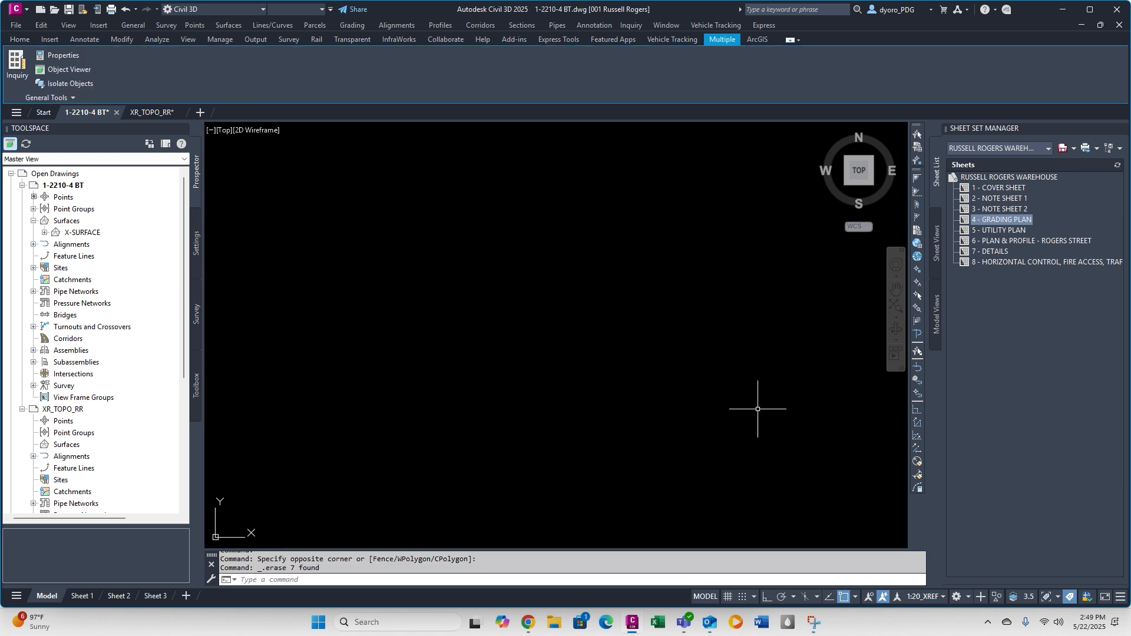
Restore the hidden survey layers and isolate the Z-Storm layer through the storm drain line north of the site.
{"action": "left_click", "coordinate": [767, 85]}
{"action": "key", "text": "Escape"}
{"action": "key", "text": "Escape"}
{"action": "key", "text": "Escape"}
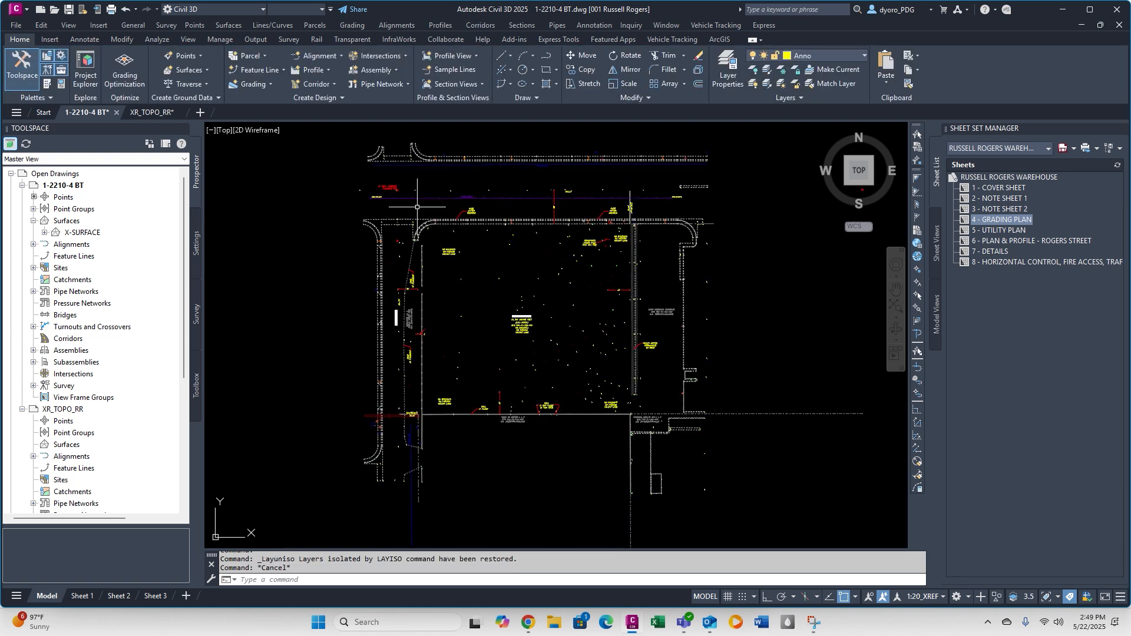
{"action": "left_click", "coordinate": [415, 198]}
{"action": "left_click", "coordinate": [767, 69]}
Copy all of the isolated storm drain objects to the clipboard with a base point.
{"action": "type", "text": "COPYBASE"}
{"action": "key", "text": "Return"}
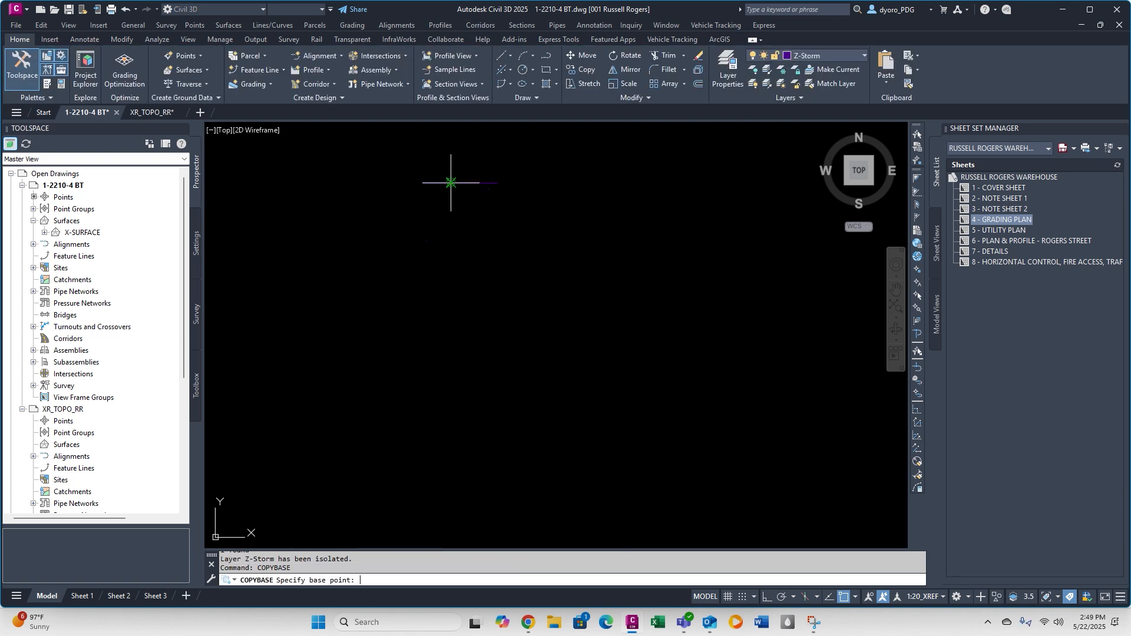
{"action": "left_click", "coordinate": [700, 404]}
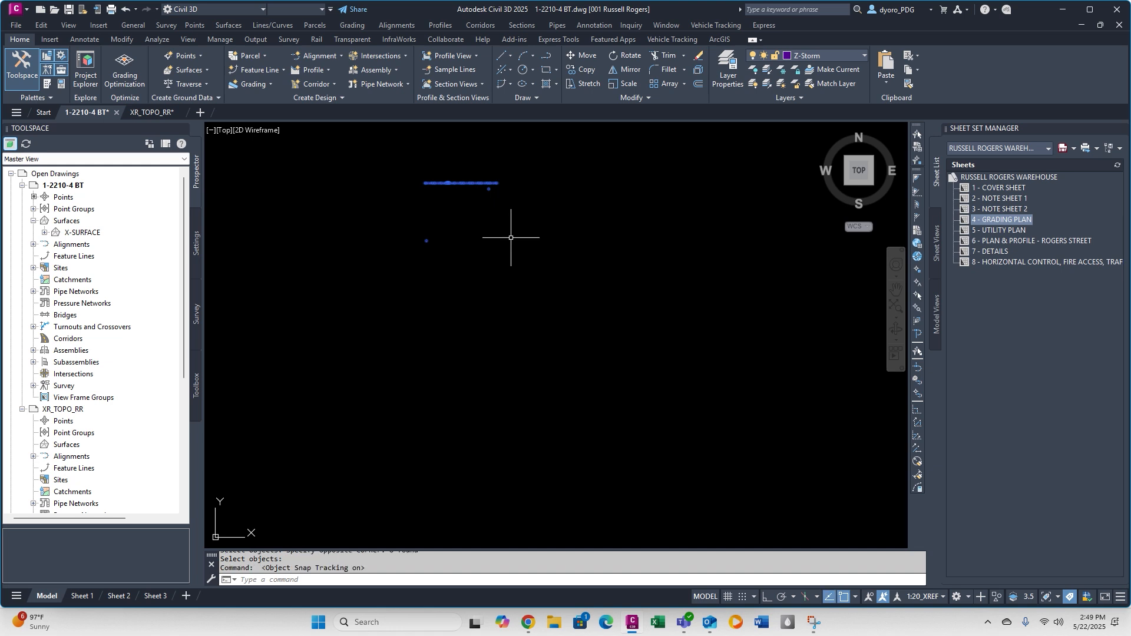
{"action": "key", "text": "Escape"}
{"action": "scroll", "coordinate": [443, 189], "scroll_direction": "up", "scroll_amount": 8}
Regenerate the 1-2210-4 BT drawing and delete all of the storm drain objects left in it.
{"action": "type", "text": "REA"}
{"action": "key", "text": "Return"}
{"action": "left_click", "coordinate": [394, 165]}
{"action": "left_click", "coordinate": [751, 405]}
{"action": "key", "text": "Delete"}
Switch to XR_TOPO_RR and paste the storm drain linework at insertion point 0,0,0.
{"action": "left_click", "coordinate": [152, 113]}
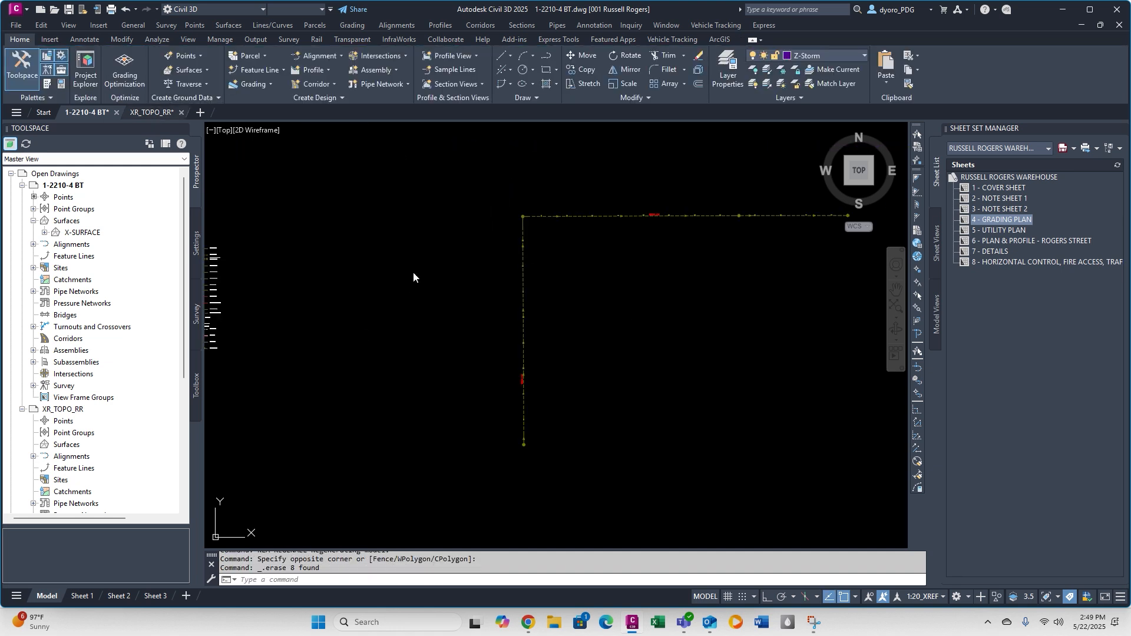
{"action": "type", "text": "PAST0"}
{"action": "key", "text": "Return"}
{"action": "key", "text": "Escape"}
{"action": "scroll", "coordinate": [745, 244], "scroll_direction": "up", "scroll_amount": 8}
{"action": "left_click", "coordinate": [754, 288]}
{"action": "left_click", "coordinate": [718, 255]}
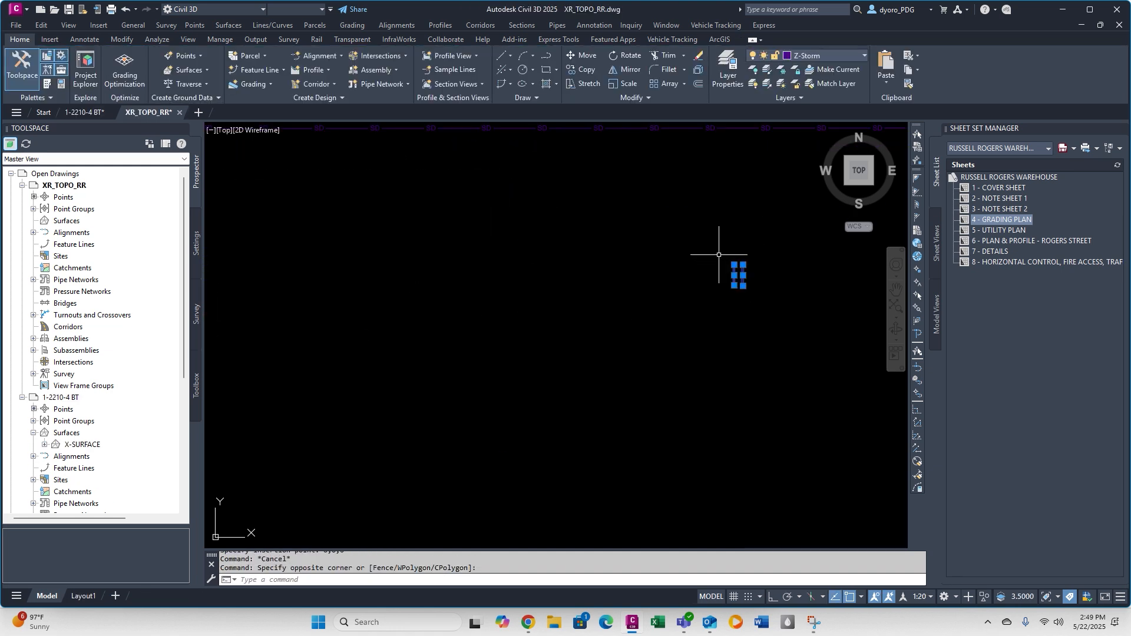
{"action": "key", "text": "Escape"}
{"action": "left_click", "coordinate": [649, 234]}
{"action": "left_click", "coordinate": [827, 56]}
{"action": "key", "text": "Escape"}
{"action": "key", "text": "Escape"}
{"action": "scroll", "coordinate": [410, 274], "scroll_direction": "down", "scroll_amount": 10}
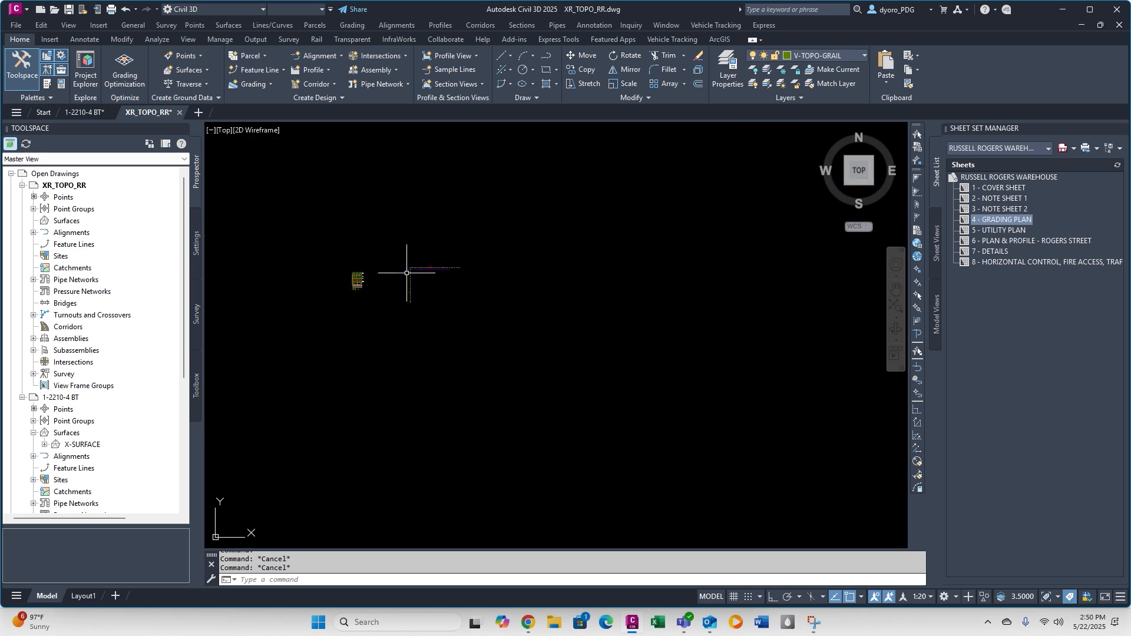
Match the pasted storm drain line to the properties of the existing storm pipe sample in the legend.
{"action": "scroll", "coordinate": [377, 277], "scroll_direction": "up", "scroll_amount": 10}
{"action": "left_click", "coordinate": [548, 247]}
{"action": "scroll", "coordinate": [530, 254], "scroll_direction": "down", "scroll_amount": 5}
{"action": "middle_click_drag", "start_coordinate": [506, 260], "coordinate": [304, 285]}
{"action": "type", "text": "ma"}
{"action": "left_click", "coordinate": [530, 270]}
{"action": "key", "text": "Escape"}
{"action": "key", "text": "Escape"}
{"action": "scroll", "coordinate": [568, 278], "scroll_direction": "up", "scroll_amount": 8}
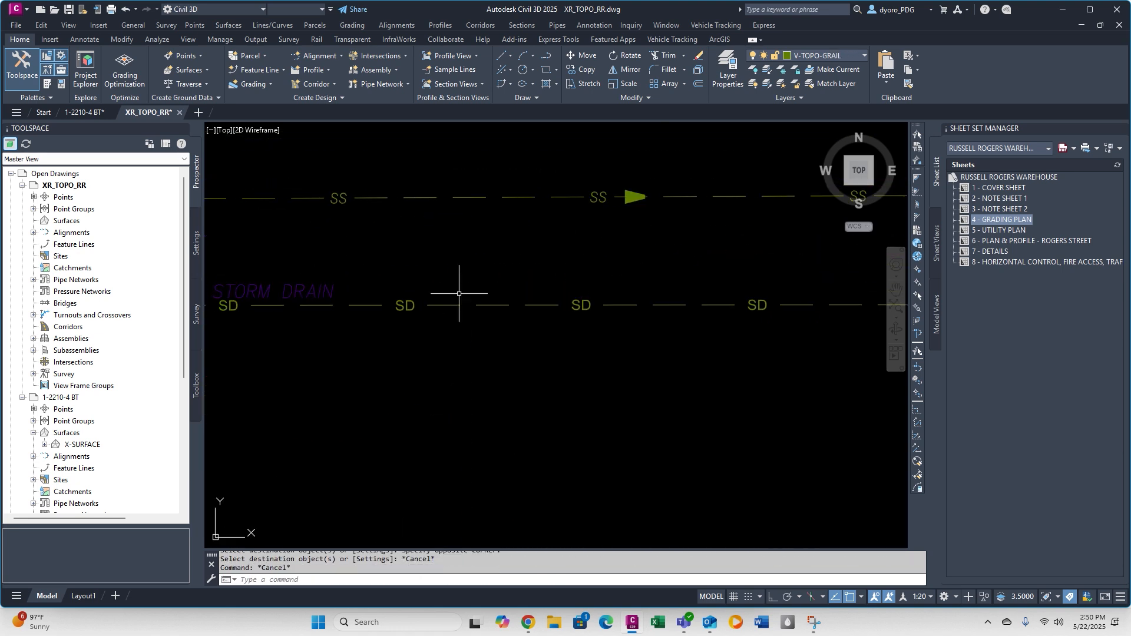
Match the STORM DRAIN label to the properties of the red SEWER LINE label.
{"action": "scroll", "coordinate": [501, 291], "scroll_direction": "down", "scroll_amount": 4}
{"action": "left_click", "coordinate": [677, 250]}
{"action": "type", "text": "ma"}
{"action": "left_click", "coordinate": [429, 288]}
{"action": "scroll", "coordinate": [425, 365], "scroll_direction": "down", "scroll_amount": 5}
{"action": "scroll", "coordinate": [380, 191], "scroll_direction": "up", "scroll_amount": 2}
{"action": "middle_click_drag", "start_coordinate": [380, 191], "coordinate": [383, 348]}
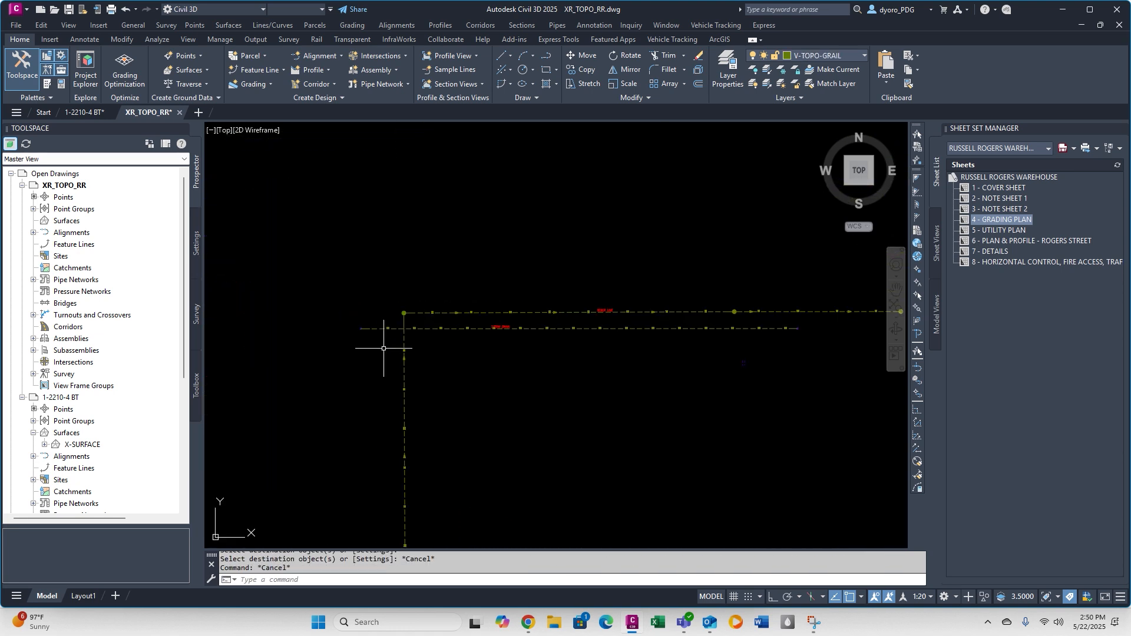
Copy the storm manhole symbol from the legend onto the storm drain line's west end and delete the surveyor's marker there.
{"action": "scroll", "coordinate": [383, 349], "scroll_direction": "down", "scroll_amount": 4}
{"action": "scroll", "coordinate": [313, 501], "scroll_direction": "up", "scroll_amount": 5}
{"action": "middle_click_drag", "start_coordinate": [314, 495], "coordinate": [426, 362]}
{"action": "scroll", "coordinate": [426, 361], "scroll_direction": "up", "scroll_amount": 9}
{"action": "type", "text": "co"}
{"action": "left_click", "coordinate": [599, 386]}
{"action": "scroll", "coordinate": [610, 388], "scroll_direction": "down", "scroll_amount": 9}
{"action": "scroll", "coordinate": [418, 343], "scroll_direction": "up", "scroll_amount": 9}
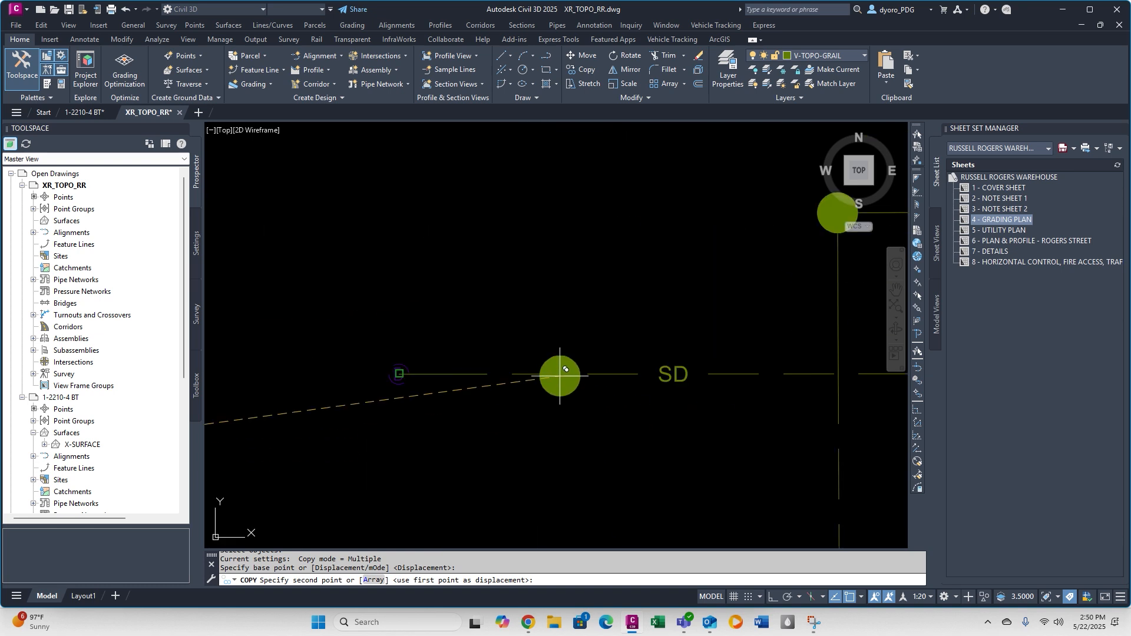
{"action": "left_click", "coordinate": [397, 373]}
{"action": "left_click", "coordinate": [387, 344]}
{"action": "left_click", "coordinate": [416, 421]}
{"action": "key", "text": "Delete"}
Copy the manhole symbol onto the storm drain line's east end and delete the surveyor's marker there.
{"action": "scroll", "coordinate": [324, 354], "scroll_direction": "up", "scroll_amount": 10}
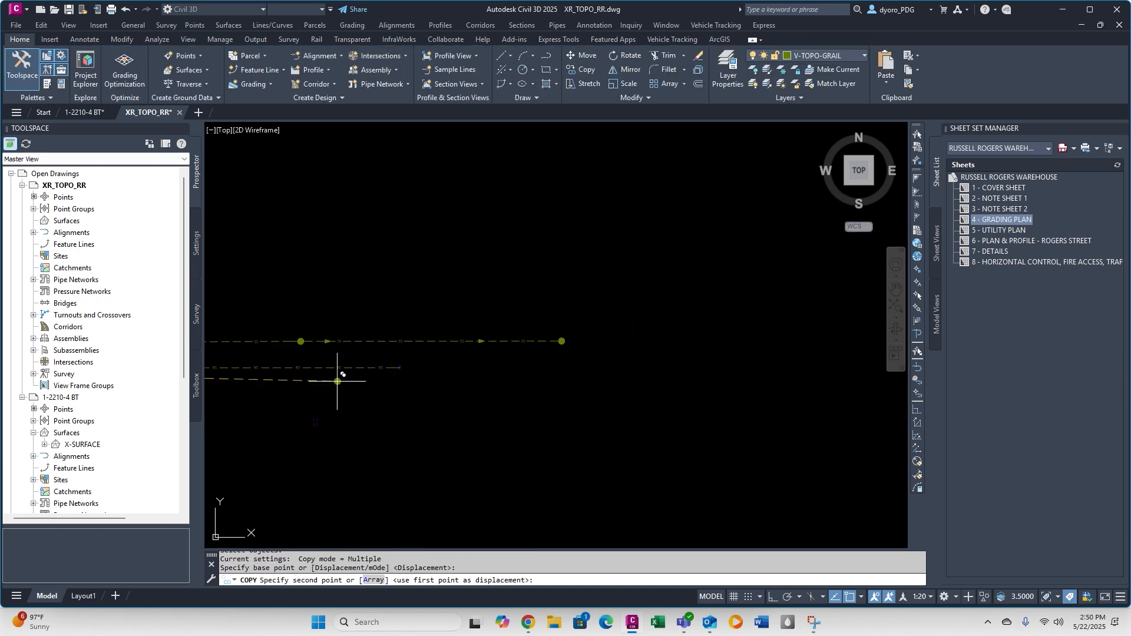
{"action": "left_click", "coordinate": [343, 347]}
{"action": "scroll", "coordinate": [330, 336], "scroll_direction": "down", "scroll_amount": 6}
{"action": "scroll", "coordinate": [352, 349], "scroll_direction": "up", "scroll_amount": 4}
Copy the storm flow arrow from the legend onto the storm drain line, just east of the western manhole.
{"action": "type", "text": "co"}
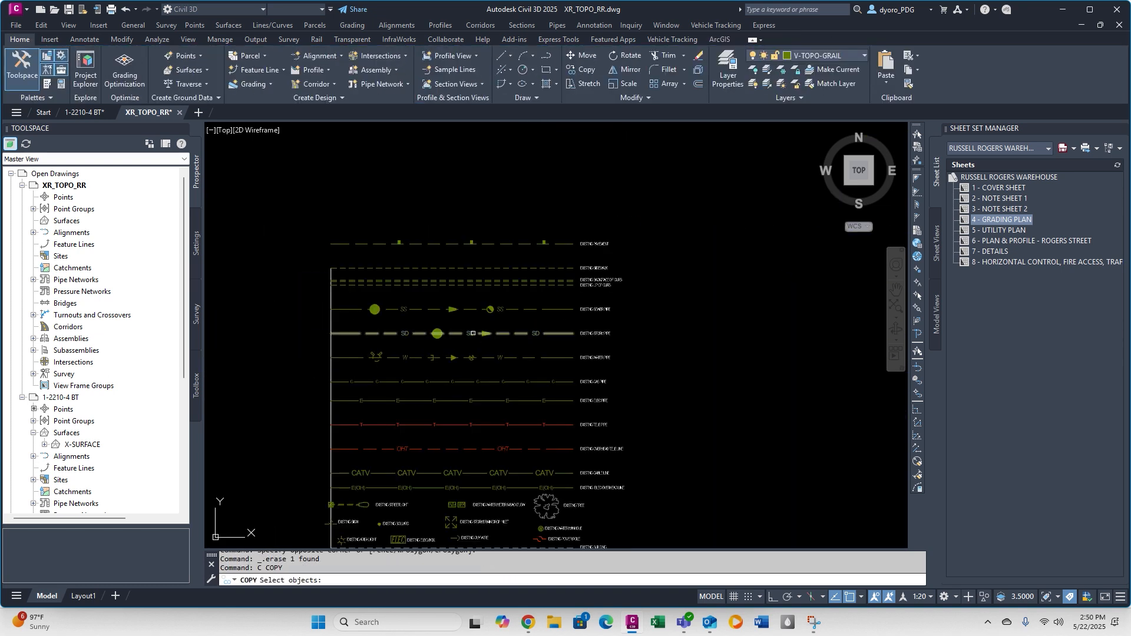
{"action": "scroll", "coordinate": [484, 333], "scroll_direction": "up", "scroll_amount": 5}
{"action": "left_click", "coordinate": [484, 332]}
{"action": "key", "text": "space"}
{"action": "left_click", "coordinate": [469, 332]}
{"action": "scroll", "coordinate": [470, 332], "scroll_direction": "down", "scroll_amount": 8}
{"action": "scroll", "coordinate": [284, 328], "scroll_direction": "up", "scroll_amount": 6}
{"action": "left_click", "coordinate": [274, 330]}
{"action": "key", "text": "Escape"}
Start a path array of the storm flow arrow, using the storm drain line as the path curve.
{"action": "type", "text": "array"}
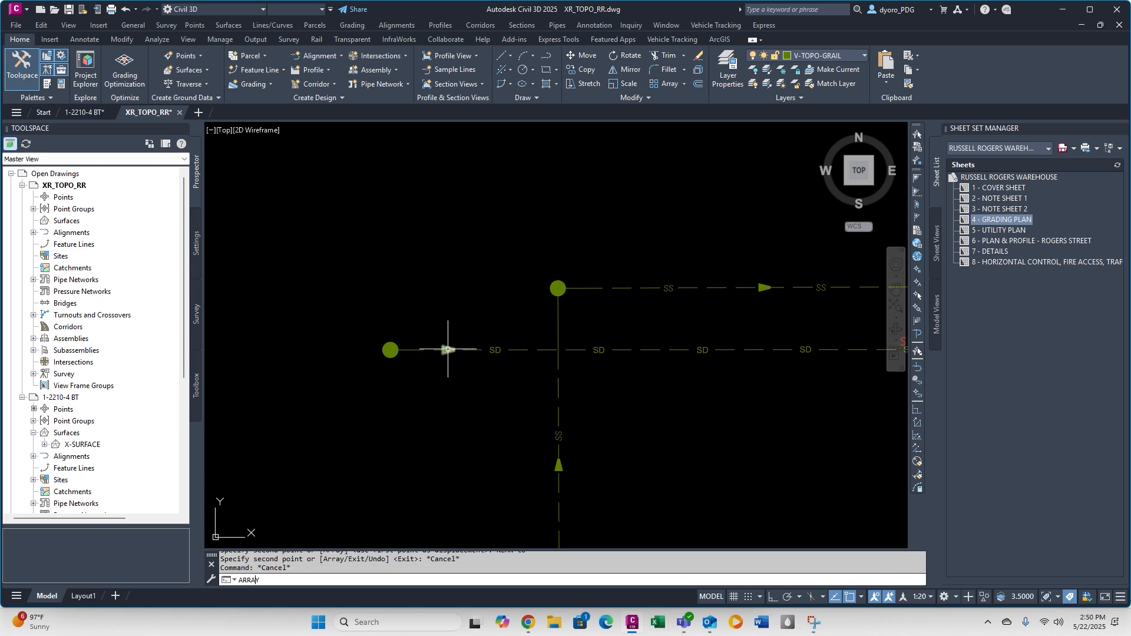
{"action": "key", "text": "Return"}
{"action": "key", "text": "Return"}
{"action": "left_click", "coordinate": [504, 349]}
Space the arrayed storm flow arrows 100 apart along the path, accept the default item count and finish the array.
{"action": "type", "text": "I"}
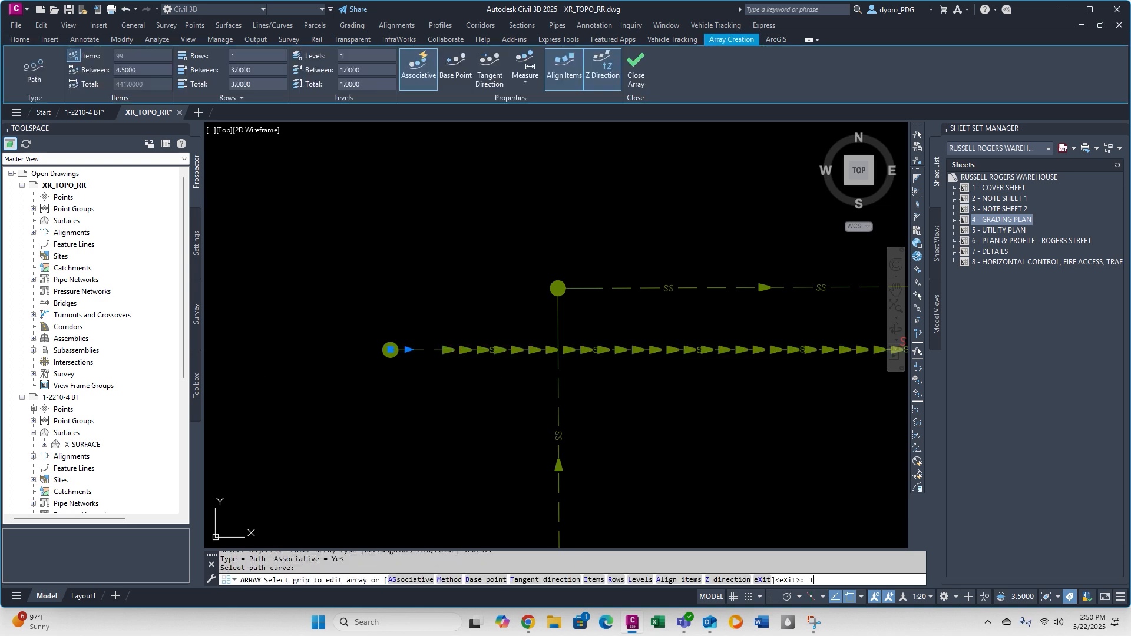
{"action": "key", "text": "Return"}
{"action": "type", "text": "100"}
{"action": "key", "text": "Return"}
{"action": "key", "text": "Return"}
{"action": "scroll", "coordinate": [519, 349], "scroll_direction": "down", "scroll_amount": 4}
{"action": "middle_click_drag", "start_coordinate": [677, 366], "coordinate": [339, 366]}
{"action": "key", "text": "Return"}
{"action": "key", "text": "Escape"}
{"action": "key", "text": "Escape"}
{"action": "key", "text": "Escape"}
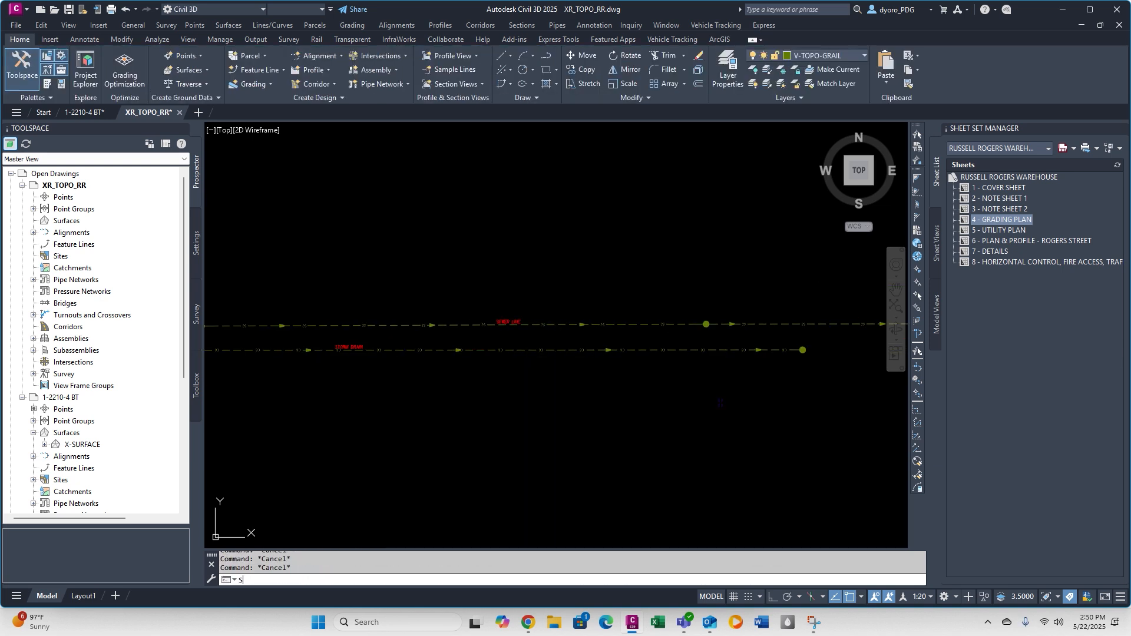
Save XR_TOPO_RR, switch to 1-2210-4 BT and isolate the X-Curb layer through one of the curb lines.
{"action": "left_click", "coordinate": [88, 113]}
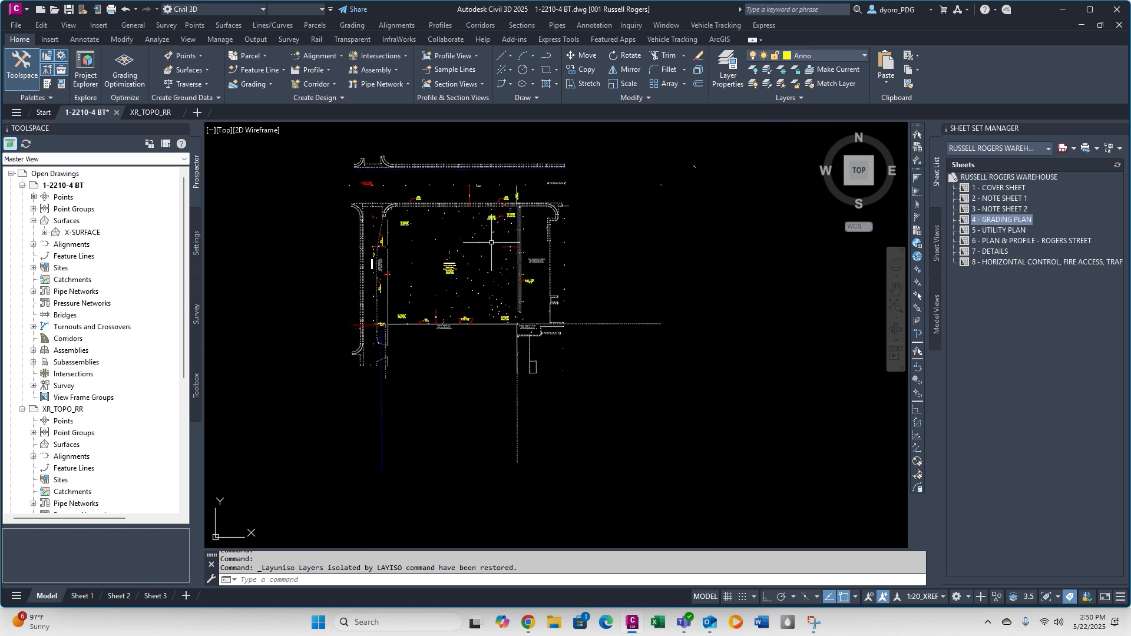
{"action": "scroll", "coordinate": [495, 225], "scroll_direction": "up", "scroll_amount": 6}
{"action": "left_click", "coordinate": [495, 225]}
{"action": "left_click", "coordinate": [767, 69]}
{"action": "scroll", "coordinate": [601, 229], "scroll_direction": "down", "scroll_amount": 6}
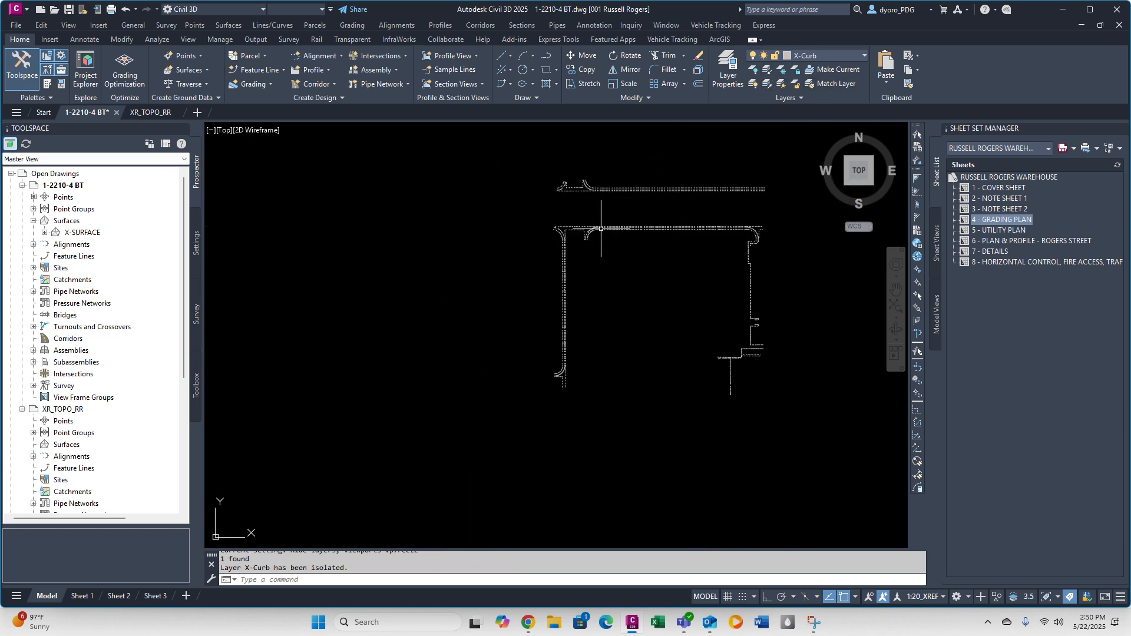
Copy all of the isolated X-Curb linework to the clipboard with base point 0,0,0.
{"action": "key", "text": "Return"}
{"action": "left_click", "coordinate": [614, 229]}
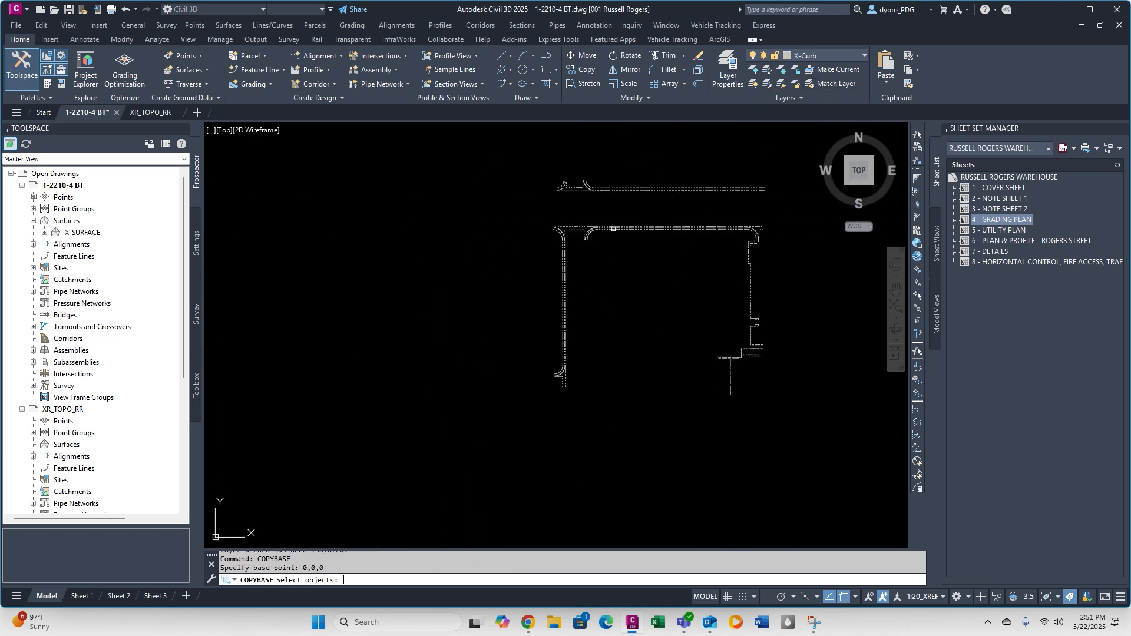
{"action": "left_click", "coordinate": [510, 169]}
{"action": "left_click", "coordinate": [831, 498]}
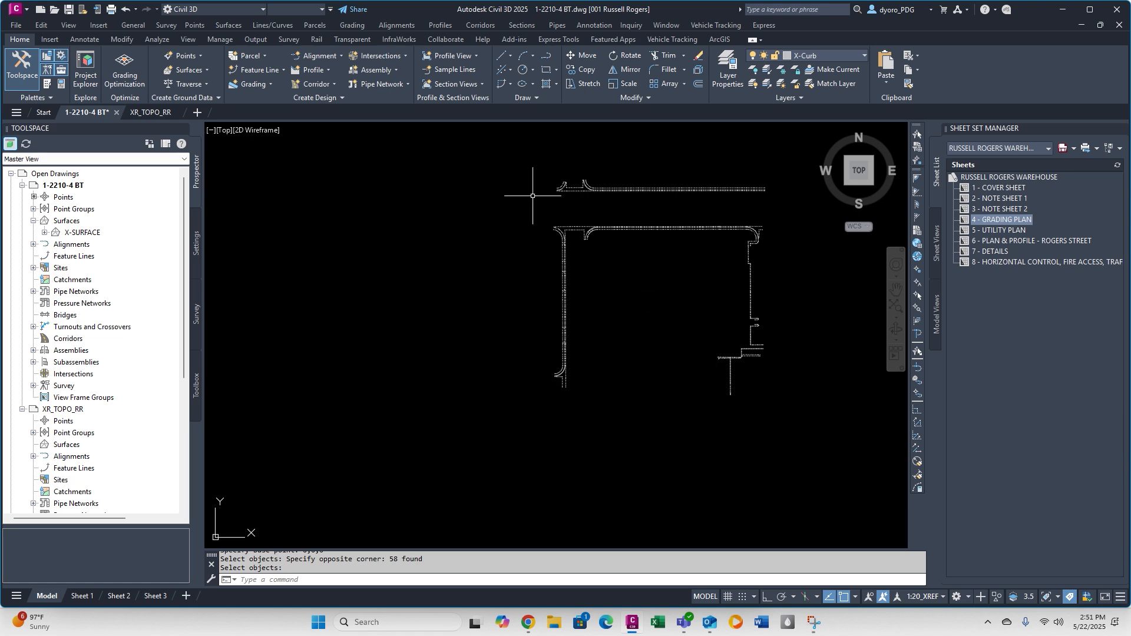
Delete all of the X-Curb linework from the 1-2210-4 BT drawing.
{"action": "left_click", "coordinate": [513, 163]}
{"action": "left_click", "coordinate": [816, 442]}
{"action": "key", "text": "Delete"}
Switch to XR_TOPO_RR and paste the copied curb linework into it.
{"action": "left_click", "coordinate": [151, 113]}
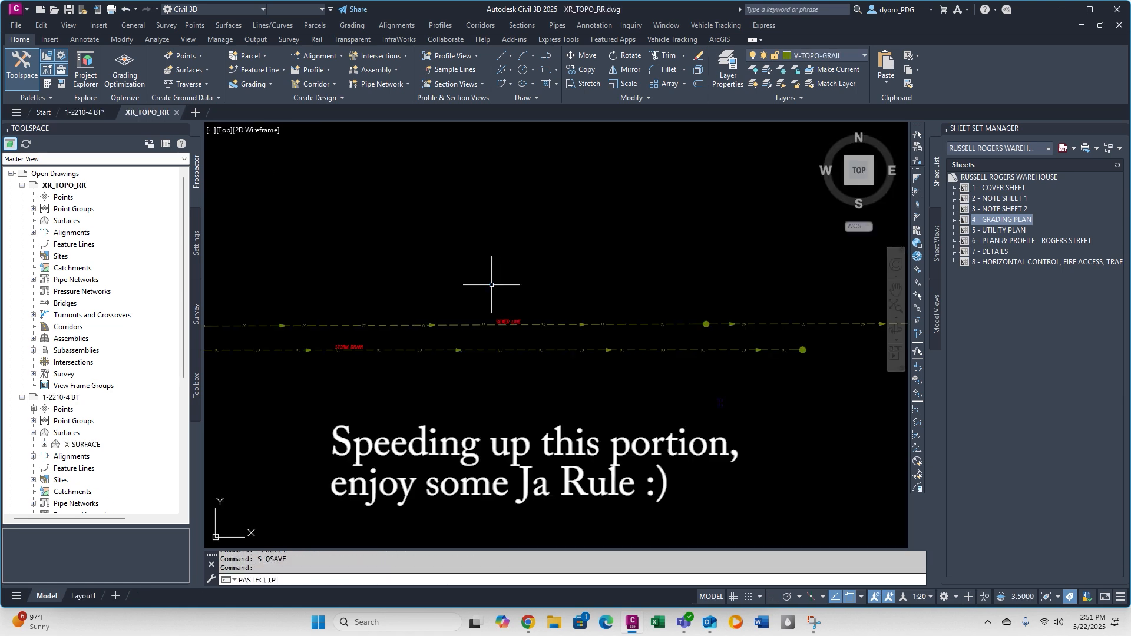
{"action": "key", "text": "Return"}
{"action": "left_click", "coordinate": [719, 399]}
{"action": "key", "text": "Escape"}
{"action": "key", "text": "Escape"}
{"action": "scroll", "coordinate": [475, 433], "scroll_direction": "down", "scroll_amount": 3}
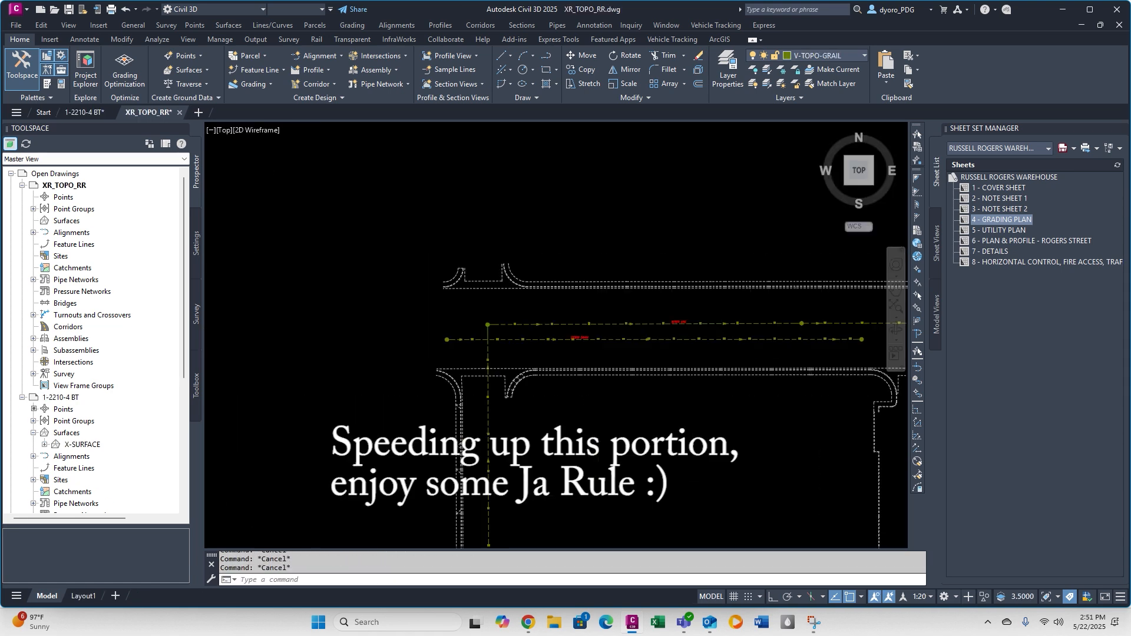
Select the back-of-sidewalk lines along the north side of the horizontal street.
{"action": "scroll", "coordinate": [634, 418], "scroll_direction": "up", "scroll_amount": 5}
{"action": "left_click", "coordinate": [466, 303]}
{"action": "left_click", "coordinate": [439, 324]}
{"action": "scroll", "coordinate": [439, 325], "scroll_direction": "down", "scroll_amount": 4}
{"action": "scroll", "coordinate": [783, 345], "scroll_direction": "up", "scroll_amount": 2}
{"action": "scroll", "coordinate": [784, 351], "scroll_direction": "up", "scroll_amount": 2}
{"action": "middle_click_drag", "start_coordinate": [790, 353], "coordinate": [751, 415]}
{"action": "scroll", "coordinate": [752, 424], "scroll_direction": "down", "scroll_amount": 5}
{"action": "scroll", "coordinate": [514, 319], "scroll_direction": "up", "scroll_amount": 5}
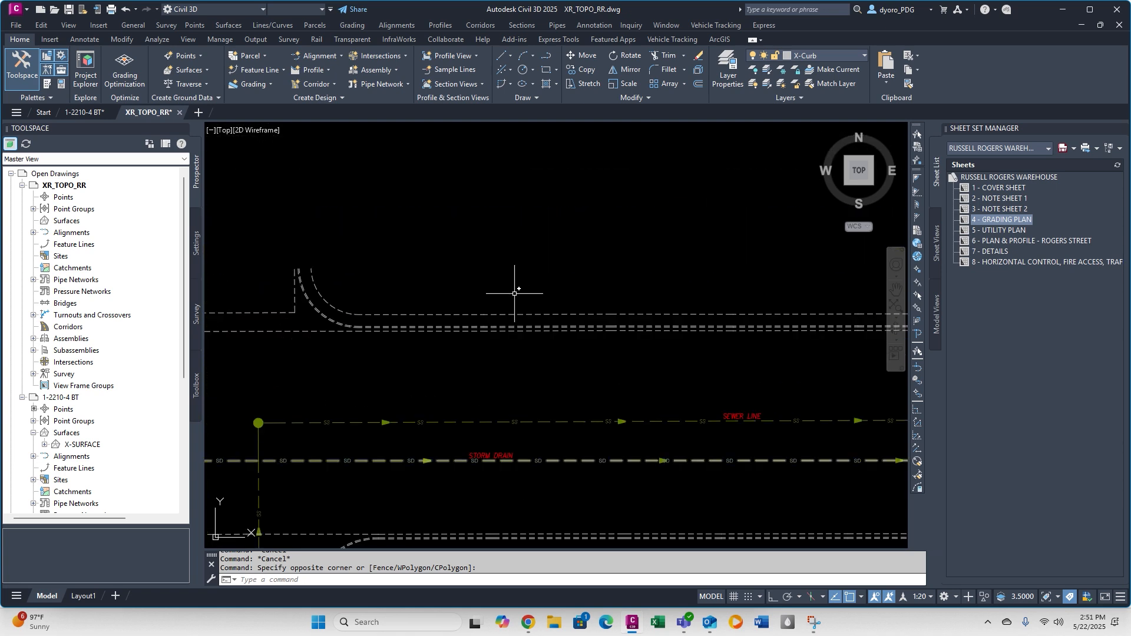
{"action": "left_click", "coordinate": [515, 314]}
{"action": "middle_click_drag", "start_coordinate": [515, 314], "coordinate": [849, 219]}
Add the back-of-sidewalk arcs at the intersection's southern corners to the selection.
{"action": "left_click", "coordinate": [525, 180]}
{"action": "left_click", "coordinate": [505, 192]}
{"action": "scroll", "coordinate": [507, 495], "scroll_direction": "up", "scroll_amount": 4}
{"action": "left_click", "coordinate": [508, 487]}
{"action": "left_click", "coordinate": [435, 485]}
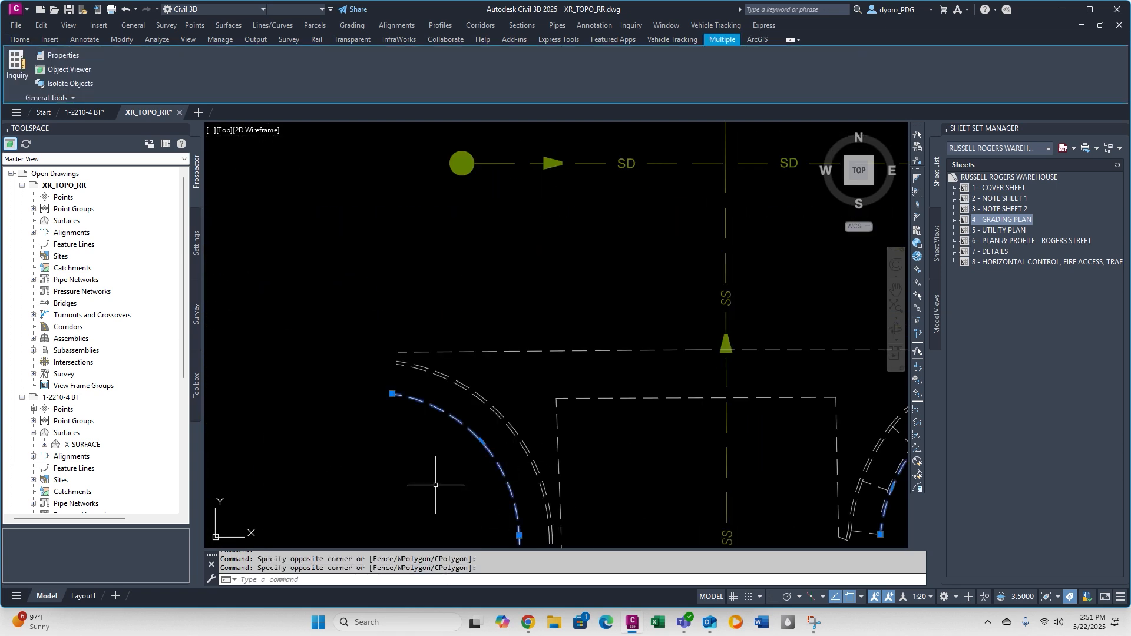
{"action": "scroll", "coordinate": [500, 396], "scroll_direction": "up", "scroll_amount": 4}
{"action": "scroll", "coordinate": [474, 259], "scroll_direction": "down", "scroll_amount": 5}
Add the back-of-sidewalk lines along the west side of the vertical street to the selection.
{"action": "left_click", "coordinate": [474, 294]}
{"action": "left_click", "coordinate": [409, 233]}
{"action": "scroll", "coordinate": [407, 233], "scroll_direction": "down", "scroll_amount": 5}
{"action": "scroll", "coordinate": [417, 408], "scroll_direction": "up", "scroll_amount": 4}
{"action": "left_click", "coordinate": [417, 306]}
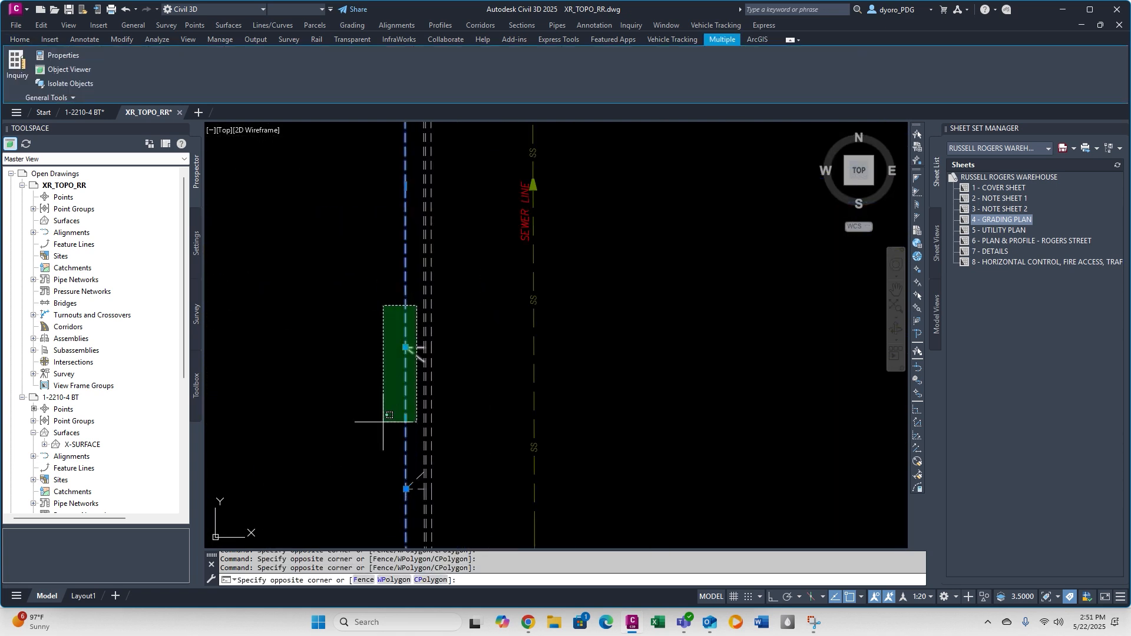
{"action": "left_click", "coordinate": [382, 423]}
{"action": "scroll", "coordinate": [381, 423], "scroll_direction": "down", "scroll_amount": 6}
{"action": "scroll", "coordinate": [377, 459], "scroll_direction": "up", "scroll_amount": 6}
{"action": "scroll", "coordinate": [479, 351], "scroll_direction": "down", "scroll_amount": 6}
{"action": "scroll", "coordinate": [502, 213], "scroll_direction": "up", "scroll_amount": 5}
{"action": "scroll", "coordinate": [529, 217], "scroll_direction": "up", "scroll_amount": 5}
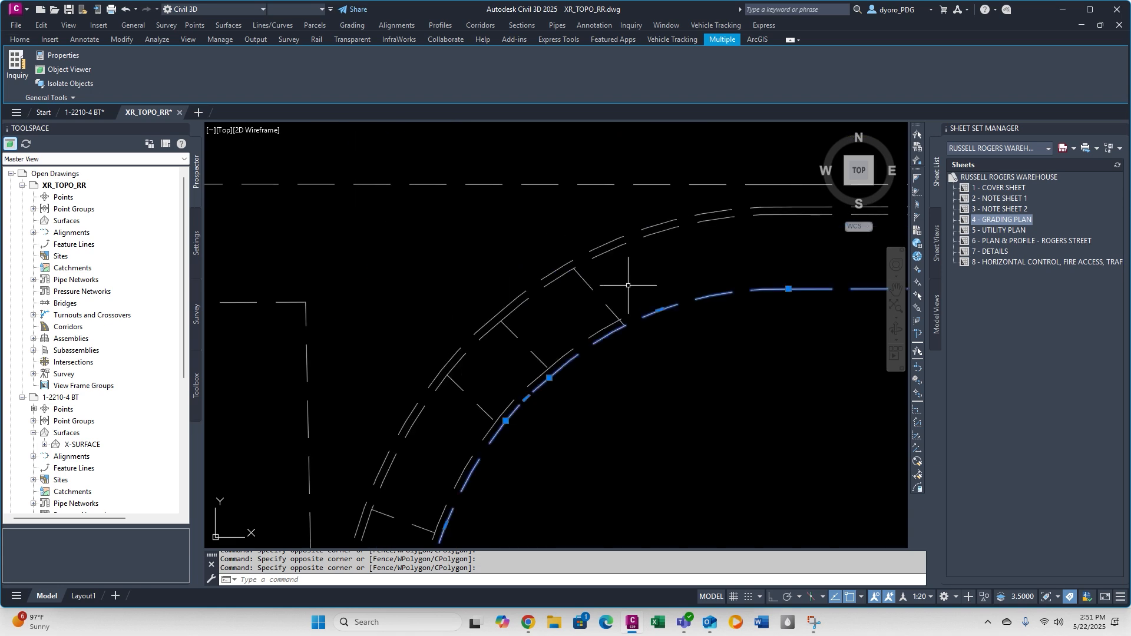
Add the curb-ramp lines at the intersection's southeast corner and move the selected sidewalk linework from X-Curb to its company-standard layer.
{"action": "left_click", "coordinate": [628, 286]}
{"action": "left_click", "coordinate": [576, 333]}
{"action": "left_click", "coordinate": [542, 341]}
{"action": "left_click", "coordinate": [504, 437]}
{"action": "middle_click_drag", "start_coordinate": [504, 438], "coordinate": [546, 153]}
{"action": "left_click", "coordinate": [481, 223]}
{"action": "left_click", "coordinate": [434, 374]}
{"action": "left_click", "coordinate": [20, 39]}
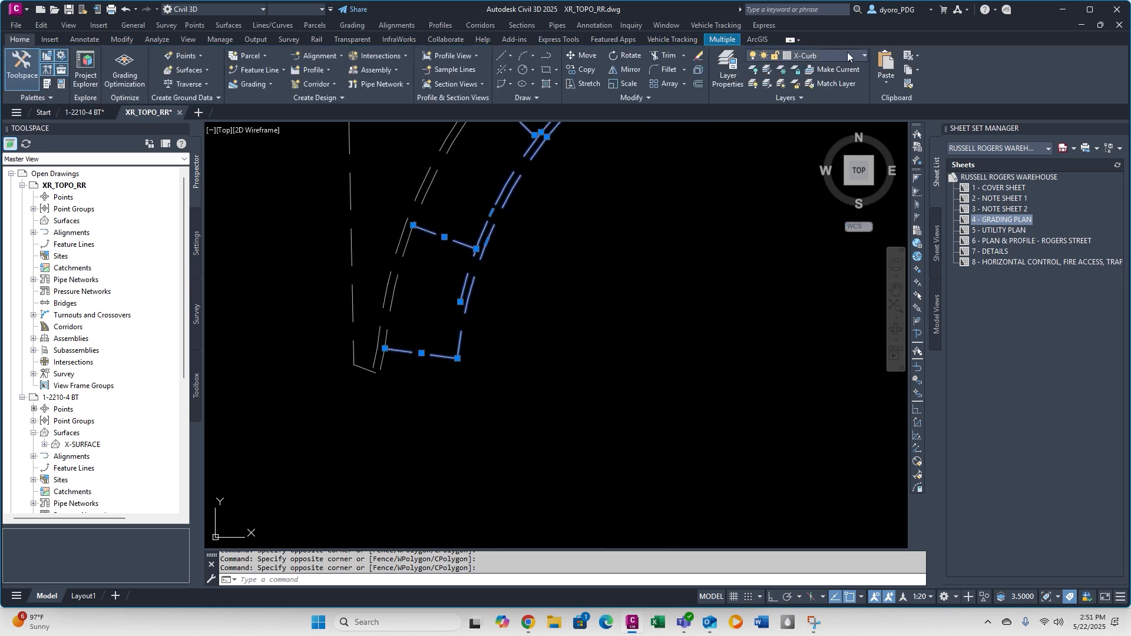
{"action": "left_click", "coordinate": [847, 55]}
{"action": "left_click", "coordinate": [849, 114]}
Select the first set of curb lines along the streets and eastern edge and move them from X-Curb to their company-standard layer.
{"action": "scroll", "coordinate": [552, 342], "scroll_direction": "down", "scroll_amount": 5}
{"action": "left_click", "coordinate": [617, 246]}
{"action": "scroll", "coordinate": [617, 245], "scroll_direction": "down", "scroll_amount": 3}
{"action": "middle_click_drag", "start_coordinate": [589, 177], "coordinate": [472, 245]}
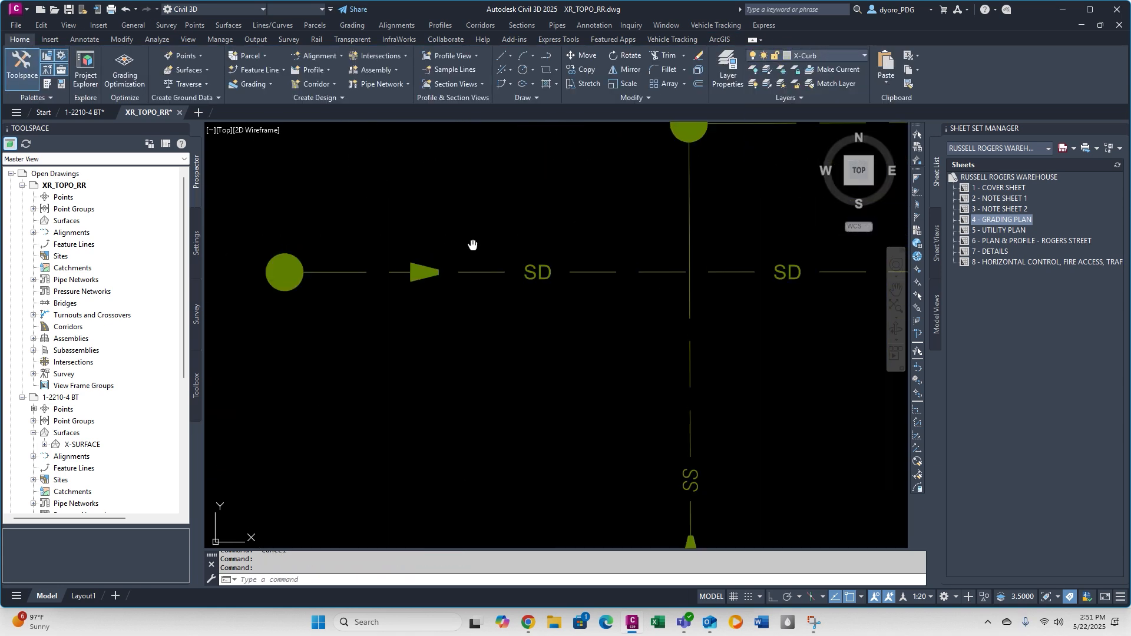
{"action": "scroll", "coordinate": [574, 316], "scroll_direction": "down", "scroll_amount": 5}
{"action": "scroll", "coordinate": [573, 316], "scroll_direction": "up", "scroll_amount": 5}
{"action": "left_click", "coordinate": [526, 181]}
{"action": "scroll", "coordinate": [526, 181], "scroll_direction": "down", "scroll_amount": 4}
{"action": "mouse_move", "coordinate": [526, 182]}
{"action": "middle_mouse_down"}
{"action": "mouse_move", "coordinate": [465, 321]}
{"action": "mouse_move", "coordinate": [501, 235]}
{"action": "middle_mouse_up"}
{"action": "scroll", "coordinate": [540, 331], "scroll_direction": "down", "scroll_amount": 4}
{"action": "left_click", "coordinate": [541, 330]}
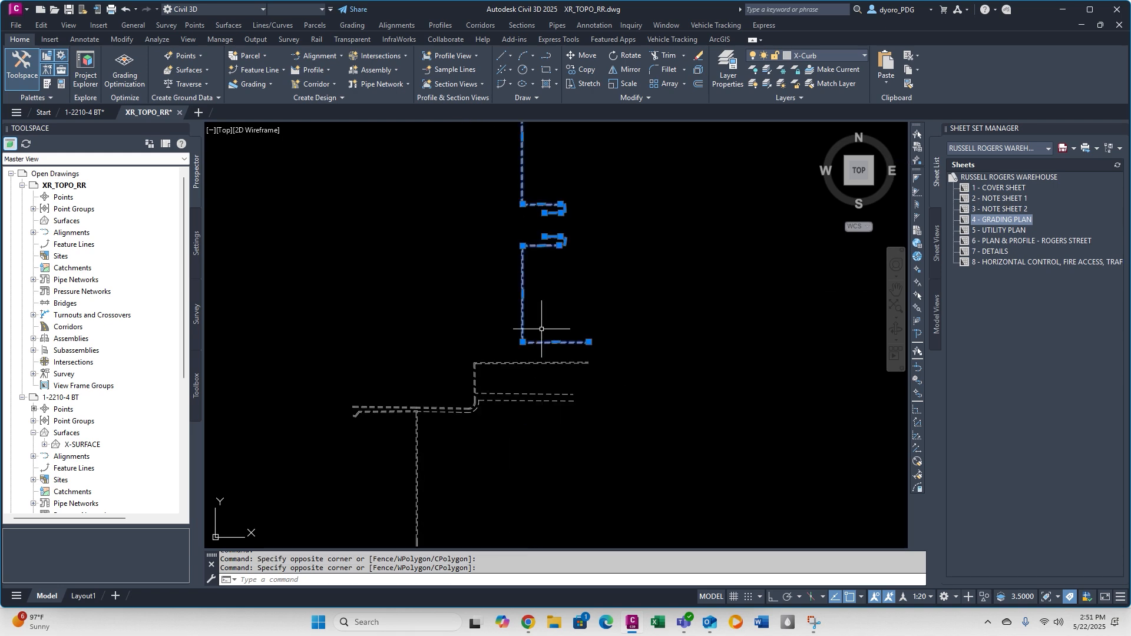
{"action": "scroll", "coordinate": [624, 356], "scroll_direction": "up", "scroll_amount": 5}
{"action": "scroll", "coordinate": [624, 356], "scroll_direction": "down", "scroll_amount": 5}
{"action": "left_click", "coordinate": [830, 55]}
{"action": "left_click", "coordinate": [833, 397]}
Select the adjacent parallel curb lines on both streets and the corner returns, and move them to their company-standard road layer.
{"action": "scroll", "coordinate": [445, 285], "scroll_direction": "up", "scroll_amount": 4}
{"action": "key", "text": "Escape"}
{"action": "left_click", "coordinate": [449, 286]}
{"action": "middle_click_drag", "start_coordinate": [449, 286], "coordinate": [517, 295]}
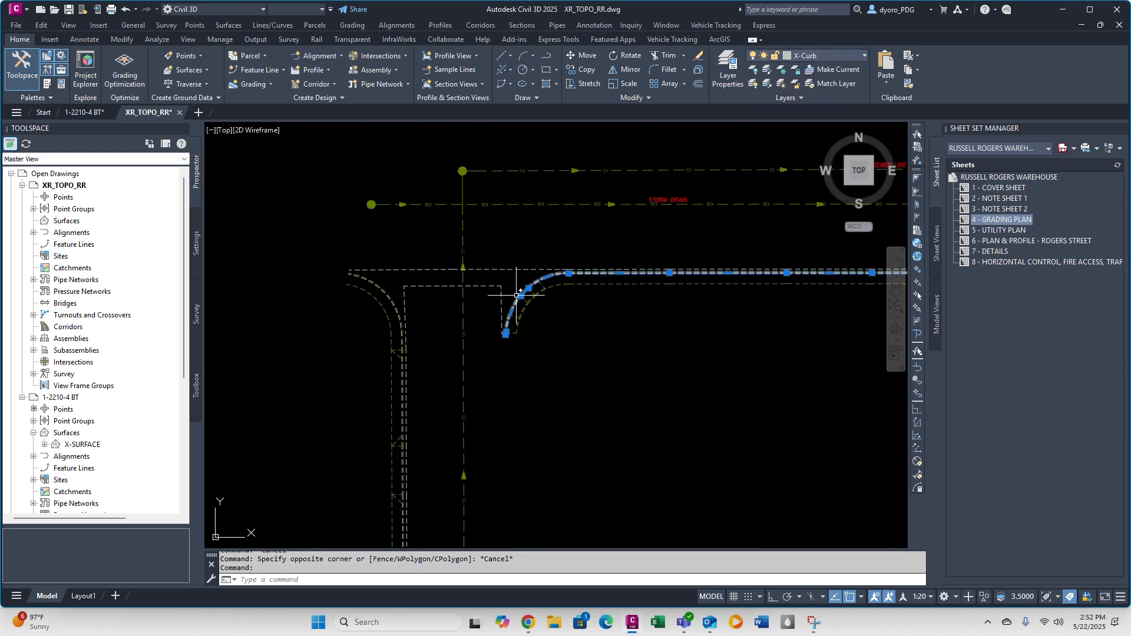
{"action": "key", "text": "Escape"}
{"action": "scroll", "coordinate": [518, 295], "scroll_direction": "down", "scroll_amount": 4}
{"action": "middle_click_drag", "start_coordinate": [513, 235], "coordinate": [614, 281]}
{"action": "scroll", "coordinate": [542, 485], "scroll_direction": "up", "scroll_amount": 8}
{"action": "scroll", "coordinate": [542, 140], "scroll_direction": "down", "scroll_amount": 5}
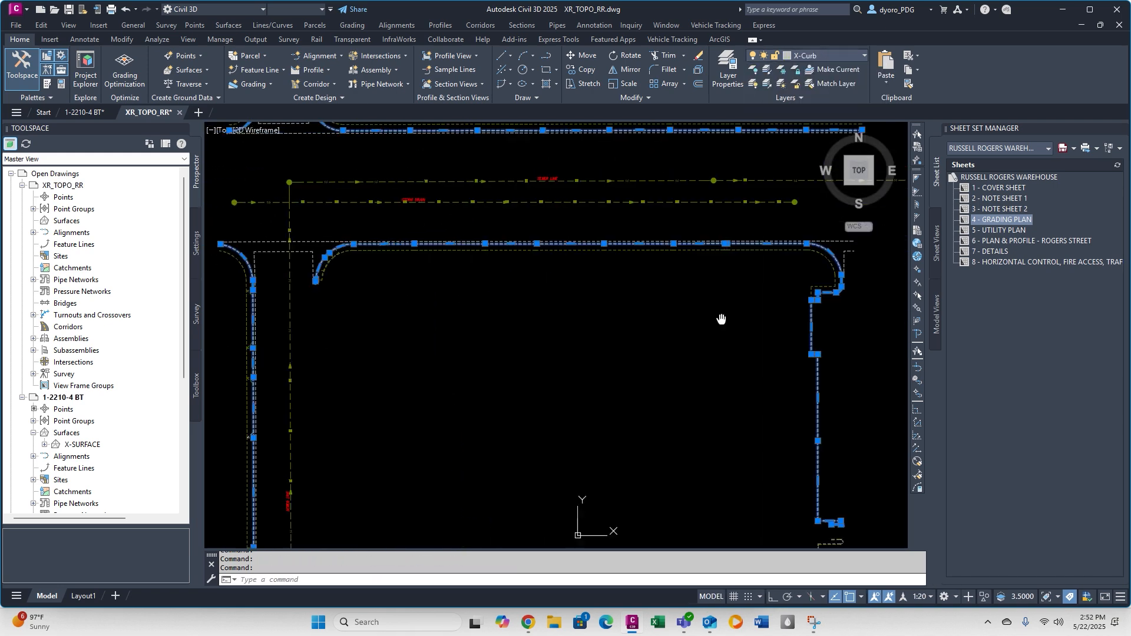
{"action": "left_click", "coordinate": [831, 55]}
{"action": "left_click", "coordinate": [861, 100]}
{"action": "key", "text": "Escape"}
Select the gutter-lip and cross-gutter lines at the intersection and move them to the V-TOPO-ROAD-LIP layer.
{"action": "scroll", "coordinate": [354, 247], "scroll_direction": "up", "scroll_amount": 5}
{"action": "left_click", "coordinate": [542, 210]}
{"action": "middle_click_drag", "start_coordinate": [520, 477], "coordinate": [436, 276]}
{"action": "left_click", "coordinate": [436, 276]}
{"action": "scroll", "coordinate": [435, 276], "scroll_direction": "down", "scroll_amount": 5}
{"action": "scroll", "coordinate": [530, 226], "scroll_direction": "up", "scroll_amount": 5}
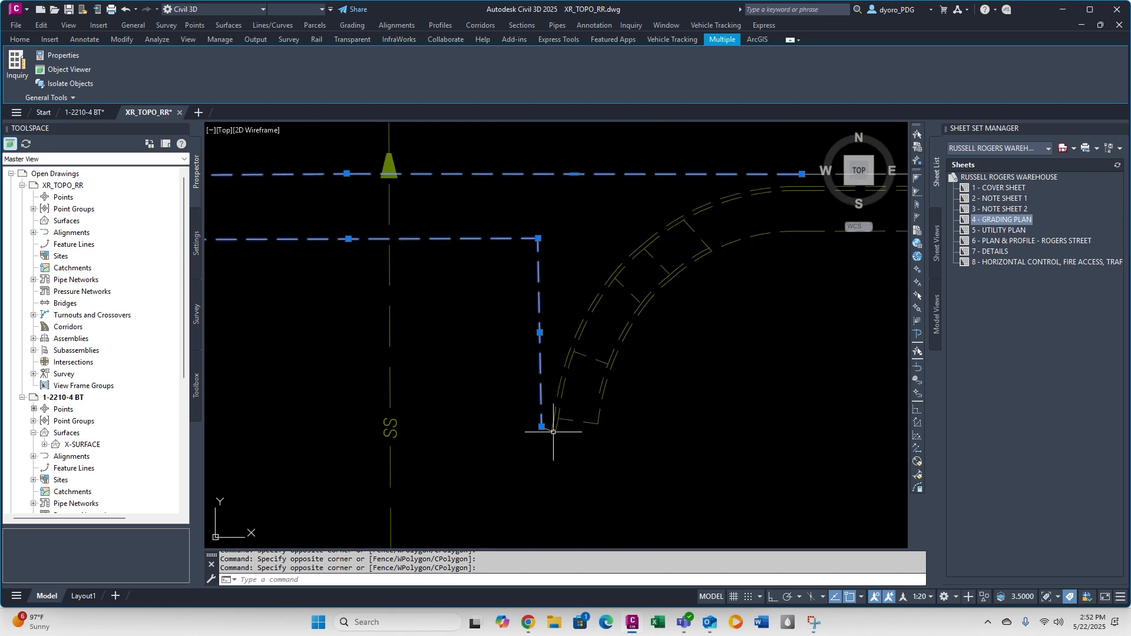
{"action": "scroll", "coordinate": [553, 429], "scroll_direction": "down", "scroll_amount": 6}
{"action": "scroll", "coordinate": [500, 202], "scroll_direction": "up", "scroll_amount": 4}
{"action": "scroll", "coordinate": [447, 202], "scroll_direction": "down", "scroll_amount": 2}
{"action": "middle_click_drag", "start_coordinate": [595, 229], "coordinate": [475, 256]}
{"action": "left_click", "coordinate": [19, 40]}
{"action": "left_click", "coordinate": [831, 56]}
{"action": "left_click", "coordinate": [834, 126]}
{"action": "scroll", "coordinate": [717, 359], "scroll_direction": "up", "scroll_amount": 5}
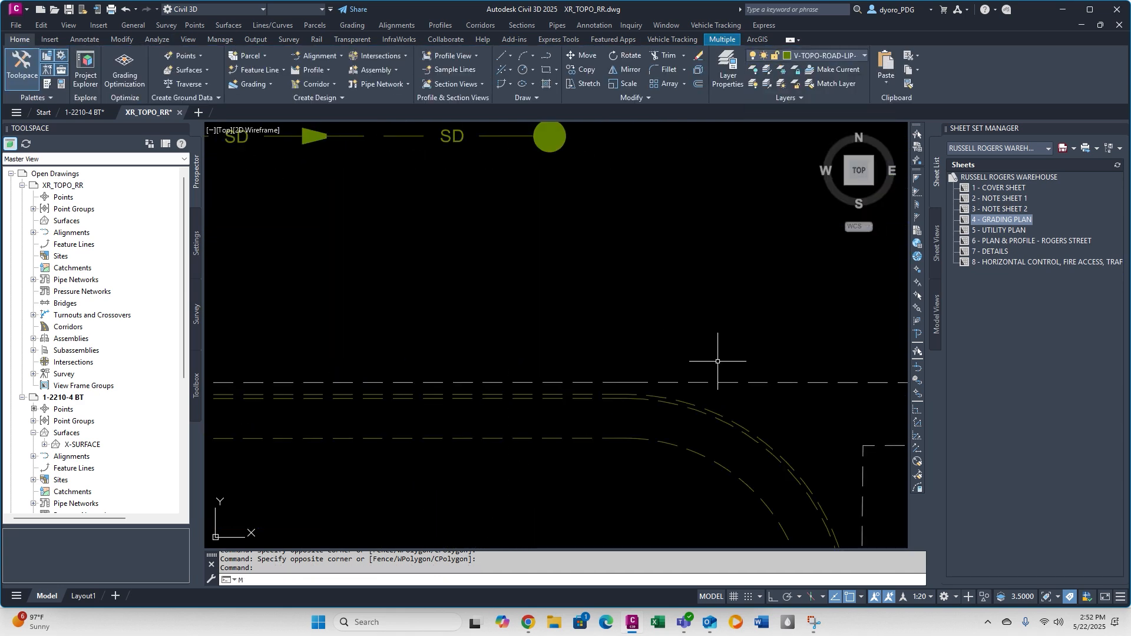
{"action": "key", "text": "Escape"}
Match the properties of an already layered curb line onto the leftover X-Curb lines toward the eastern edge.
{"action": "scroll", "coordinate": [716, 359], "scroll_direction": "down", "scroll_amount": 5}
{"action": "left_click", "coordinate": [378, 277]}
{"action": "type", "text": "ma"}
{"action": "scroll", "coordinate": [577, 352], "scroll_direction": "up", "scroll_amount": 5}
{"action": "left_click", "coordinate": [368, 380]}
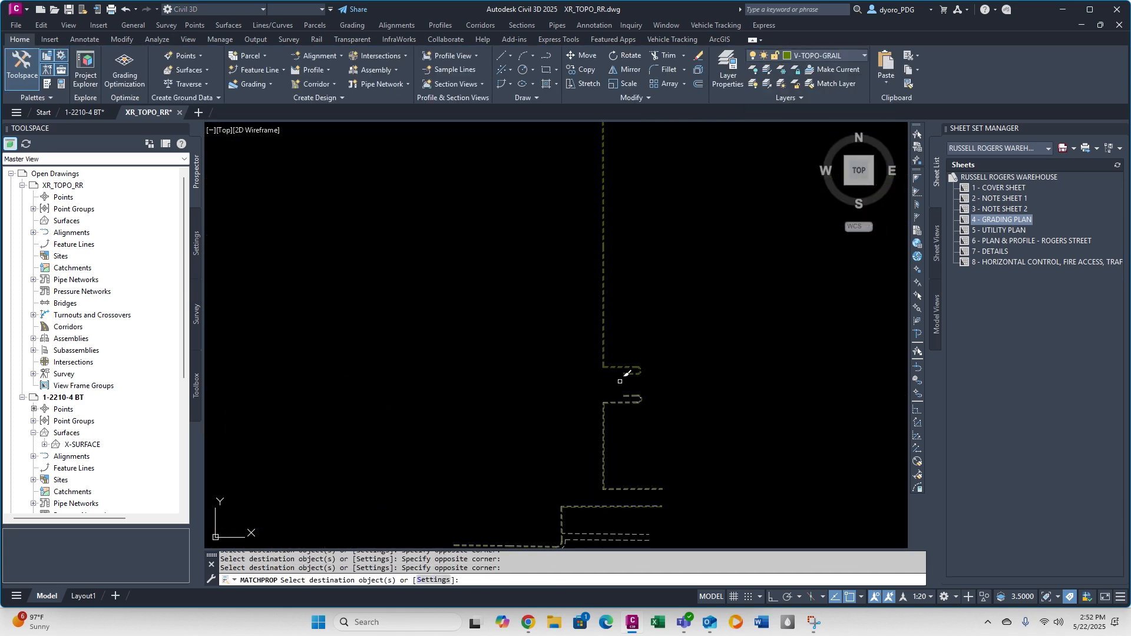
{"action": "scroll", "coordinate": [463, 446], "scroll_direction": "up", "scroll_amount": 5}
{"action": "key", "text": "Escape"}
{"action": "key", "text": "Escape"}
Match curb line properties onto the curb returns at the eastern driveway opening.
{"action": "scroll", "coordinate": [766, 294], "scroll_direction": "down", "scroll_amount": 6}
{"action": "scroll", "coordinate": [702, 225], "scroll_direction": "up", "scroll_amount": 8}
{"action": "left_click", "coordinate": [701, 220]}
{"action": "type", "text": "ma"}
{"action": "scroll", "coordinate": [643, 392], "scroll_direction": "down", "scroll_amount": 6}
{"action": "left_click", "coordinate": [649, 400]}
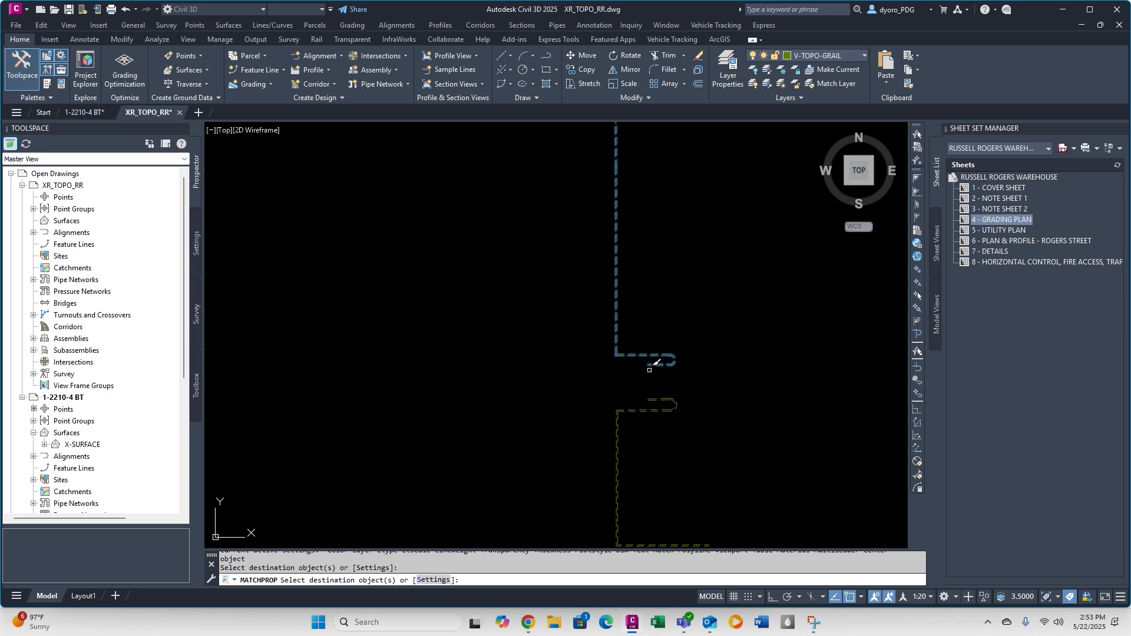
Match curb line properties onto the stepped curb south of the eastern driveway opening.
{"action": "scroll", "coordinate": [655, 316], "scroll_direction": "down", "scroll_amount": 6}
{"action": "scroll", "coordinate": [648, 351], "scroll_direction": "up", "scroll_amount": 8}
{"action": "left_click", "coordinate": [543, 238]}
{"action": "type", "text": "ma"}
{"action": "left_click", "coordinate": [412, 342]}
{"action": "scroll", "coordinate": [411, 339], "scroll_direction": "down", "scroll_amount": 7}
{"action": "key", "text": "Escape"}
{"action": "key", "text": "Escape"}
{"action": "key", "text": "Escape"}
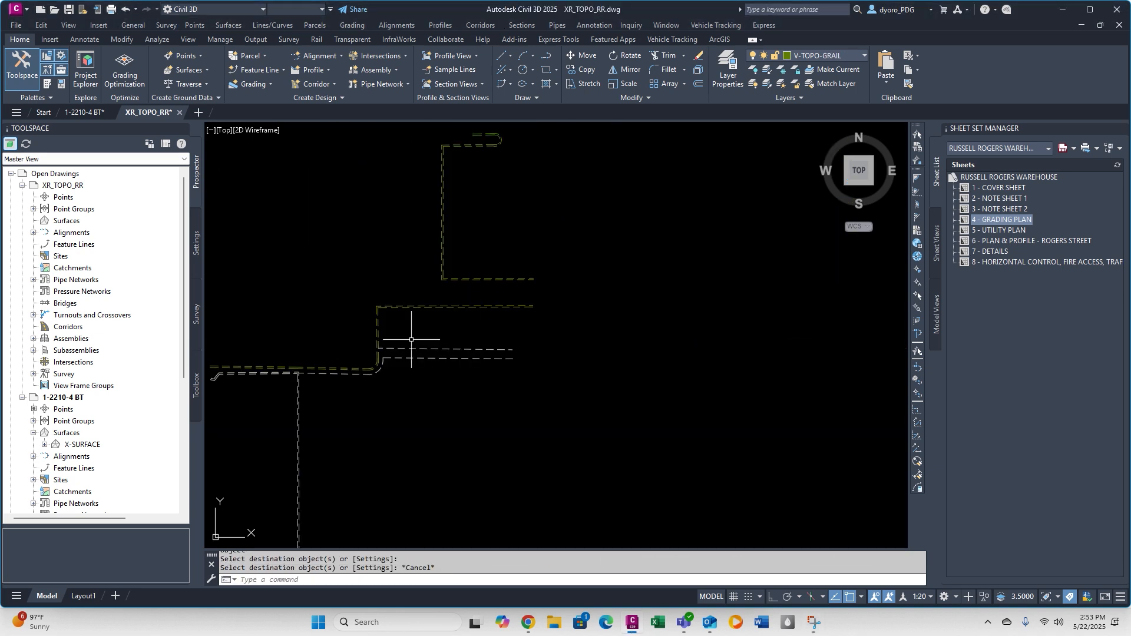
Match properties onto the next unconverted curb line below the stepped curb and check the neighboring curb line's layer.
{"action": "scroll", "coordinate": [436, 266], "scroll_direction": "up", "scroll_amount": 5}
{"action": "scroll", "coordinate": [462, 266], "scroll_direction": "up", "scroll_amount": 5}
{"action": "type", "text": "ma"}
{"action": "left_click", "coordinate": [378, 282]}
{"action": "key", "text": "Escape"}
{"action": "key", "text": "Escape"}
{"action": "scroll", "coordinate": [501, 305], "scroll_direction": "up", "scroll_amount": 4}
{"action": "left_click", "coordinate": [540, 283]}
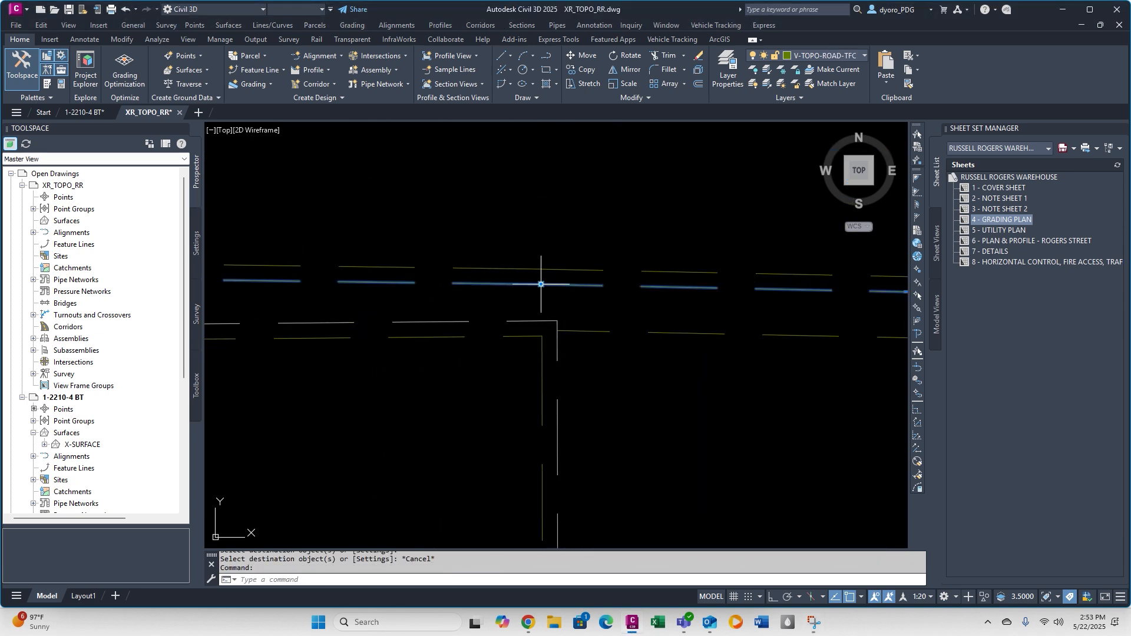
{"action": "key", "text": "Escape"}
{"action": "key", "text": "Escape"}
Match properties from a converted curb line onto the remaining white curb lines at the site's southern end.
{"action": "scroll", "coordinate": [540, 283], "scroll_direction": "down", "scroll_amount": 8}
{"action": "scroll", "coordinate": [613, 295], "scroll_direction": "up", "scroll_amount": 6}
{"action": "left_click", "coordinate": [350, 258]}
{"action": "type", "text": "ma"}
{"action": "scroll", "coordinate": [338, 239], "scroll_direction": "down", "scroll_amount": 7}
{"action": "left_click", "coordinate": [446, 280]}
{"action": "left_click", "coordinate": [430, 248]}
{"action": "scroll", "coordinate": [412, 295], "scroll_direction": "down", "scroll_amount": 6}
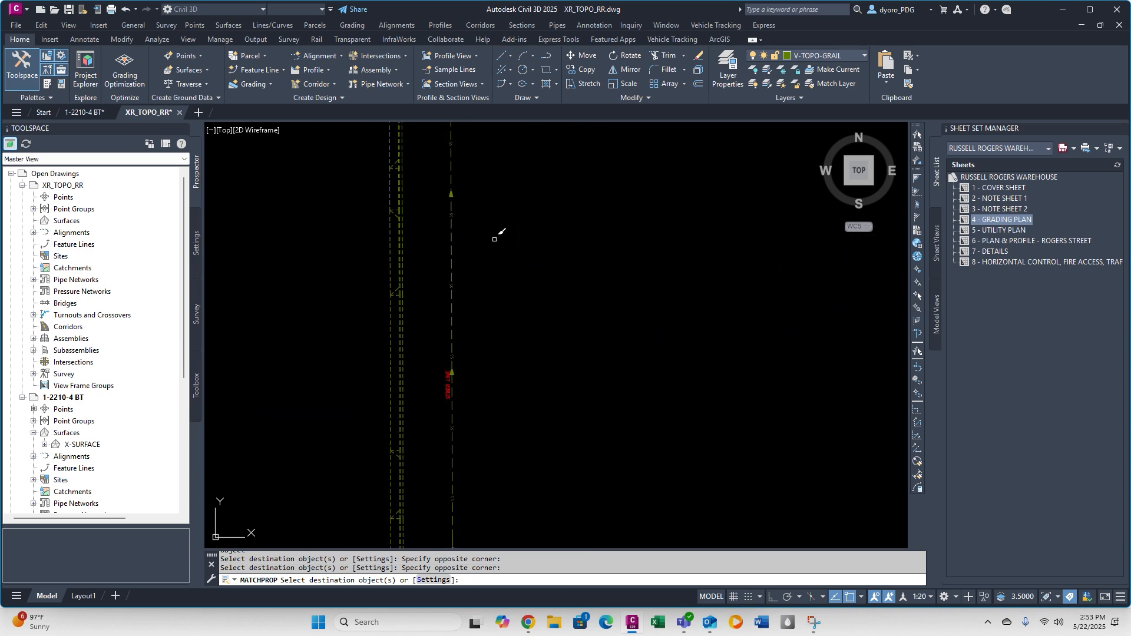
{"action": "key", "text": "Escape"}
Switch to 1-2210-4 BT, isolate the Z-Water layer, and copy its linework with base point 0,0.
{"action": "key", "text": "ctrl+Tab"}
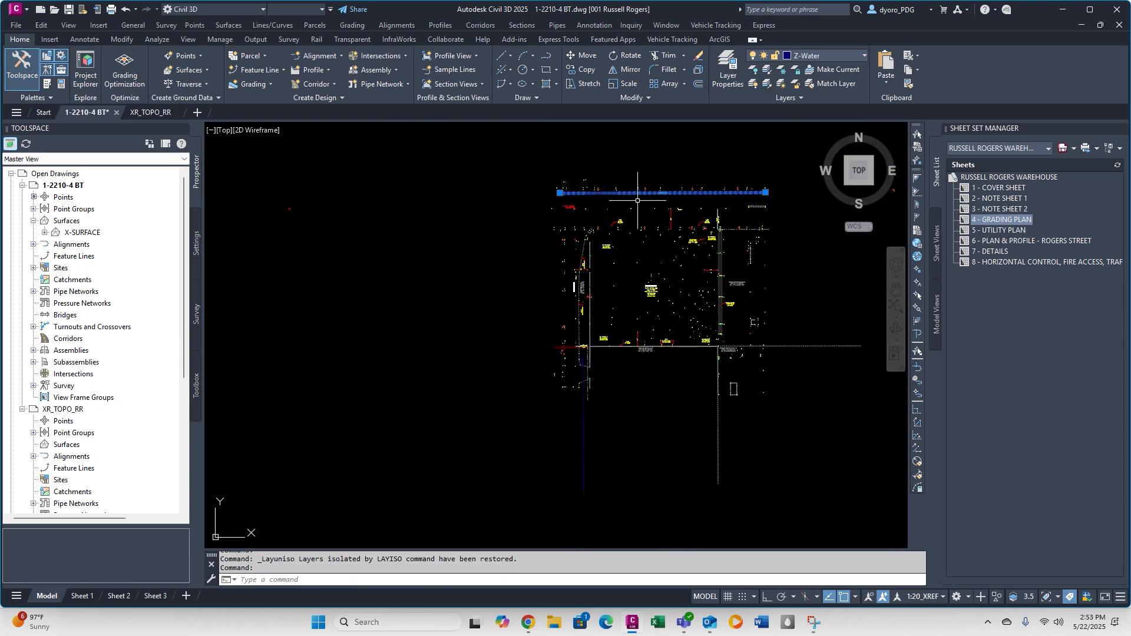
{"action": "left_click", "coordinate": [767, 70]}
{"action": "scroll", "coordinate": [663, 267], "scroll_direction": "down", "scroll_amount": 6}
{"action": "left_click", "coordinate": [589, 206]}
{"action": "left_click", "coordinate": [789, 397]}
{"action": "type", "text": "0,0"}
{"action": "key", "text": "Return"}
{"action": "key", "text": "Delete"}
Switch to XR_TOPO_RR and paste the copied water linework into it.
{"action": "left_click", "coordinate": [601, 212]}
{"action": "left_click", "coordinate": [719, 354]}
{"action": "key", "text": "Escape"}
{"action": "scroll", "coordinate": [686, 241], "scroll_direction": "up", "scroll_amount": 5}
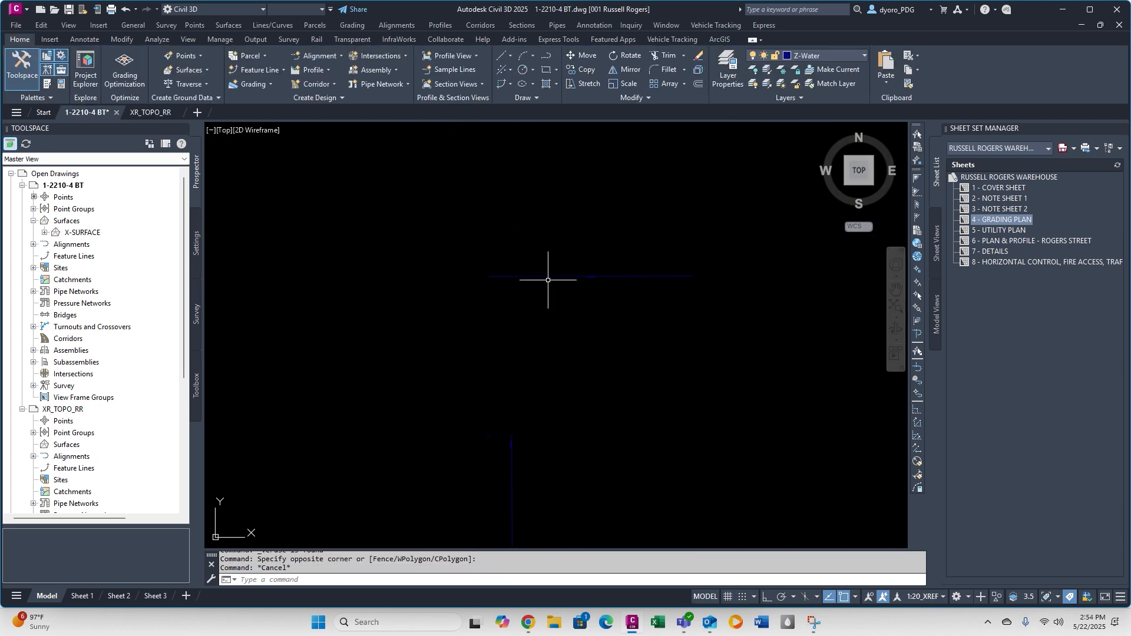
{"action": "key", "text": "ctrl+Tab"}
{"action": "type", "text": "PASTE"}
{"action": "scroll", "coordinate": [570, 216], "scroll_direction": "up", "scroll_amount": 8}
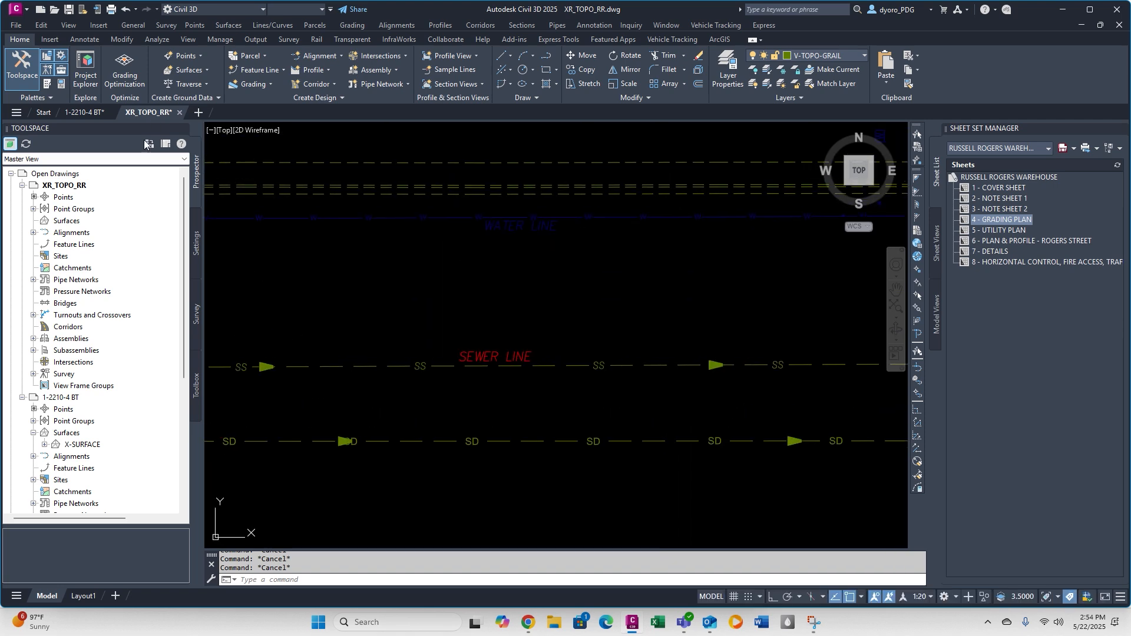
Return to the 1-2210-4 BT drawing and undo its last layer unisolate.
{"action": "key", "text": "ctrl+Tab"}
{"action": "left_click", "coordinate": [509, 233]}
{"action": "left_click", "coordinate": [600, 348]}
{"action": "key", "text": "Escape"}
{"action": "scroll", "coordinate": [629, 357], "scroll_direction": "up", "scroll_amount": 6}
{"action": "key", "text": "ctrl+Tab"}
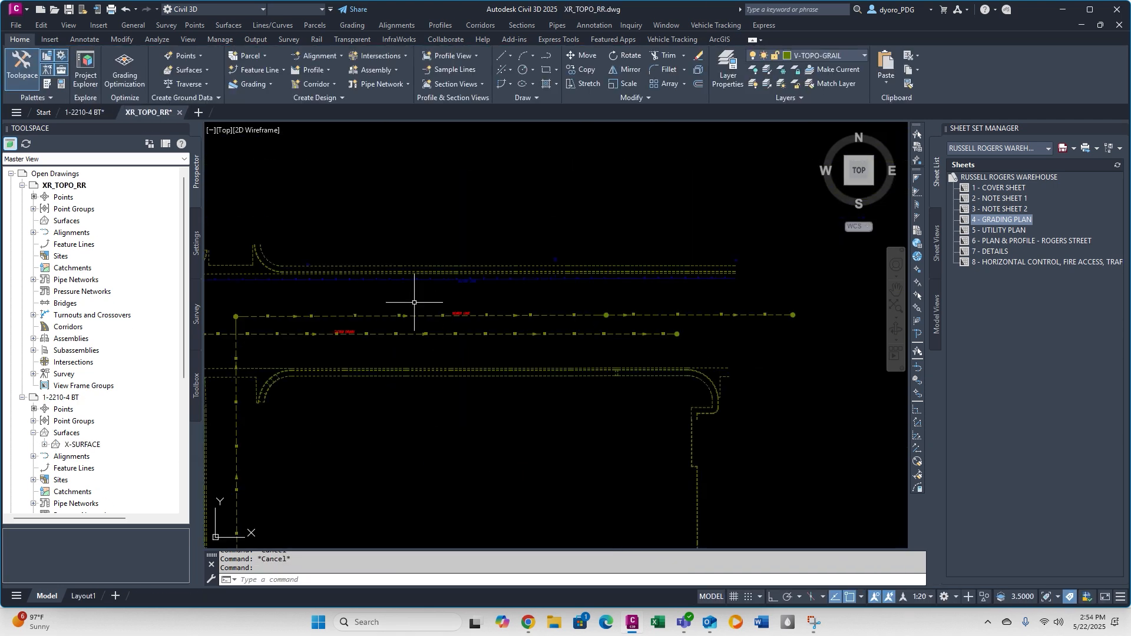
{"action": "scroll", "coordinate": [501, 416], "scroll_direction": "down", "scroll_amount": 6}
{"action": "key", "text": "ctrl+Tab"}
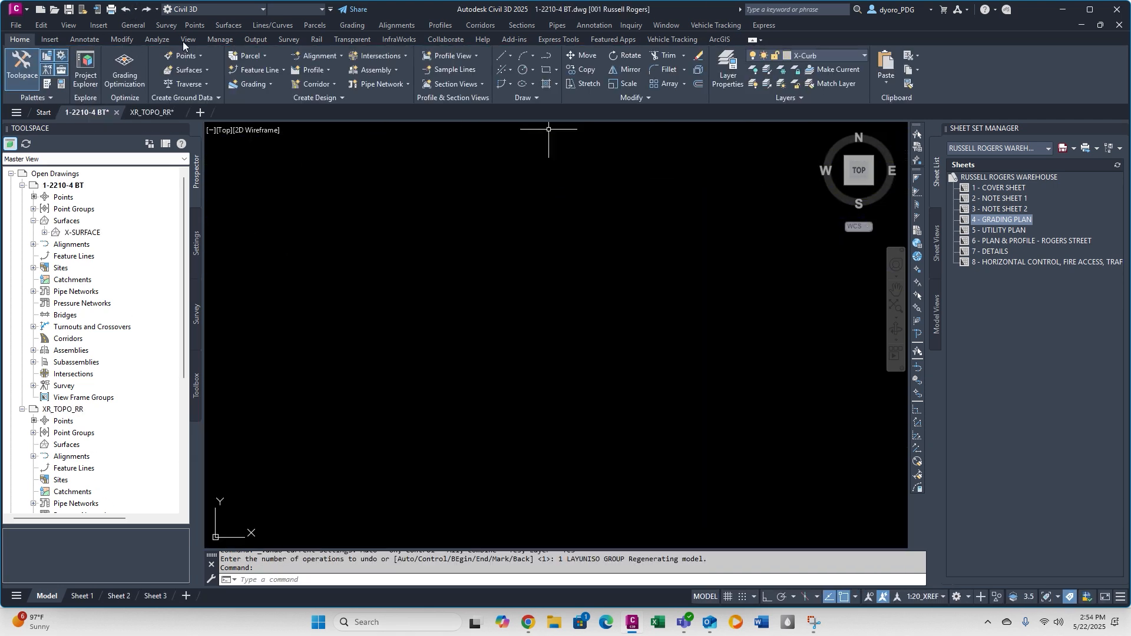
Isolate the Z-Water layer in XR_TOPO_RR and delete the pasted water objects.
{"action": "left_click", "coordinate": [151, 111]}
{"action": "left_click", "coordinate": [713, 341]}
{"action": "left_click", "coordinate": [767, 70]}
{"action": "key", "text": "Delete"}
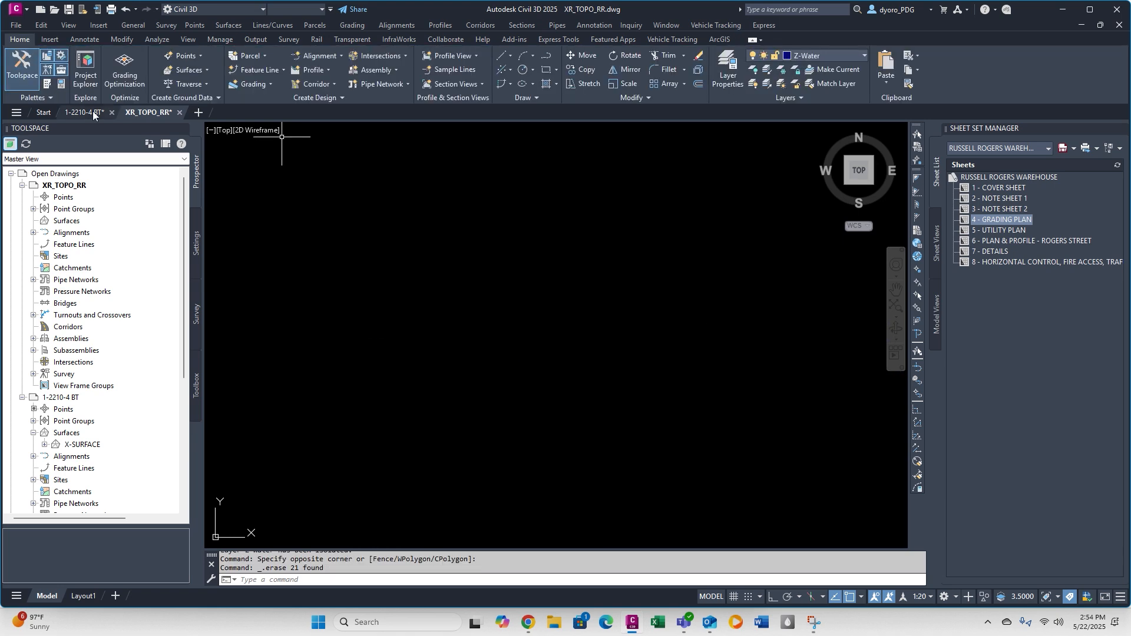
Isolate the Z-Water layer in 1-2210-4 BT and copy only its water linework for XR_TOPO_RR.
{"action": "left_click", "coordinate": [87, 112]}
{"action": "left_click", "coordinate": [739, 391]}
{"action": "left_click", "coordinate": [767, 69]}
{"action": "left_click", "coordinate": [526, 280]}
{"action": "key", "text": "Delete"}
{"action": "left_click", "coordinate": [151, 112]}
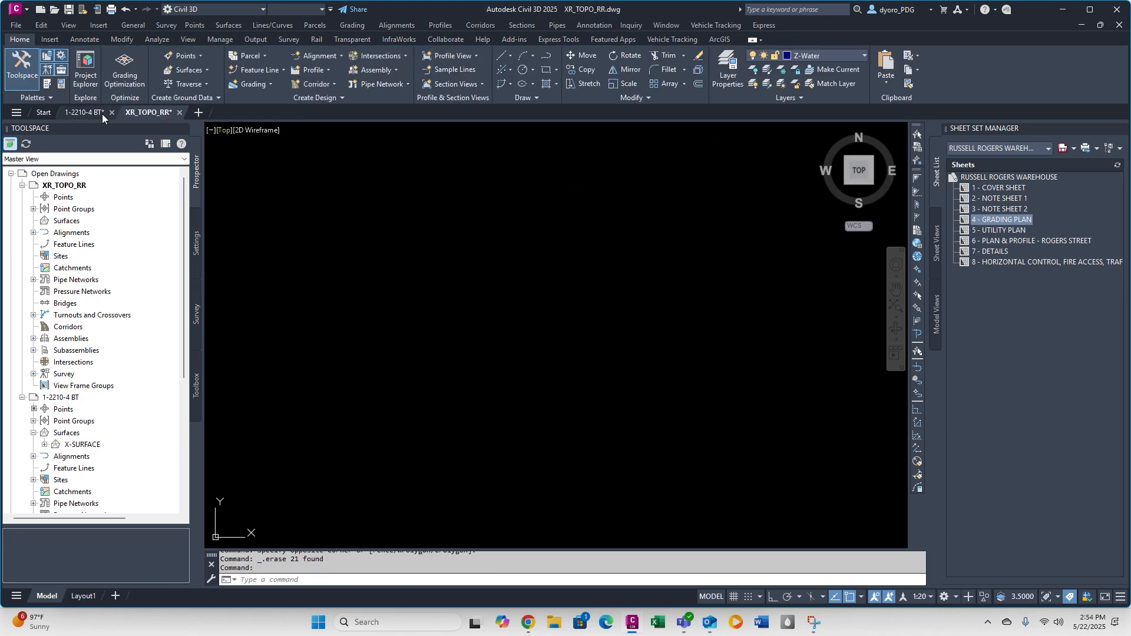
Delete the copied water linework from 1-2210-4 BT and paste it into XR_TOPO_RR at 0,0.
{"action": "left_click", "coordinate": [87, 112]}
{"action": "key", "text": "Delete"}
{"action": "left_click", "coordinate": [767, 84]}
{"action": "left_click", "coordinate": [152, 112]}
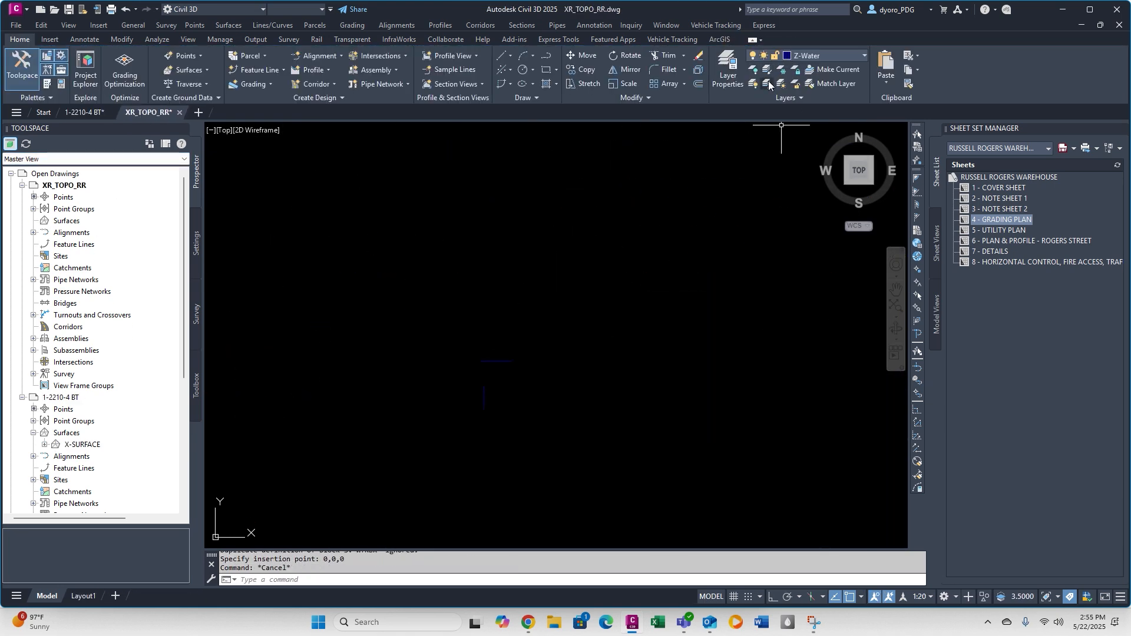
Select all similar pasted water lines and move them from Z-Water to a company-standard topo layer.
{"action": "key", "text": "Escape"}
{"action": "right_click", "coordinate": [615, 228]}
{"action": "left_click", "coordinate": [648, 377]}
{"action": "left_click", "coordinate": [812, 56]}
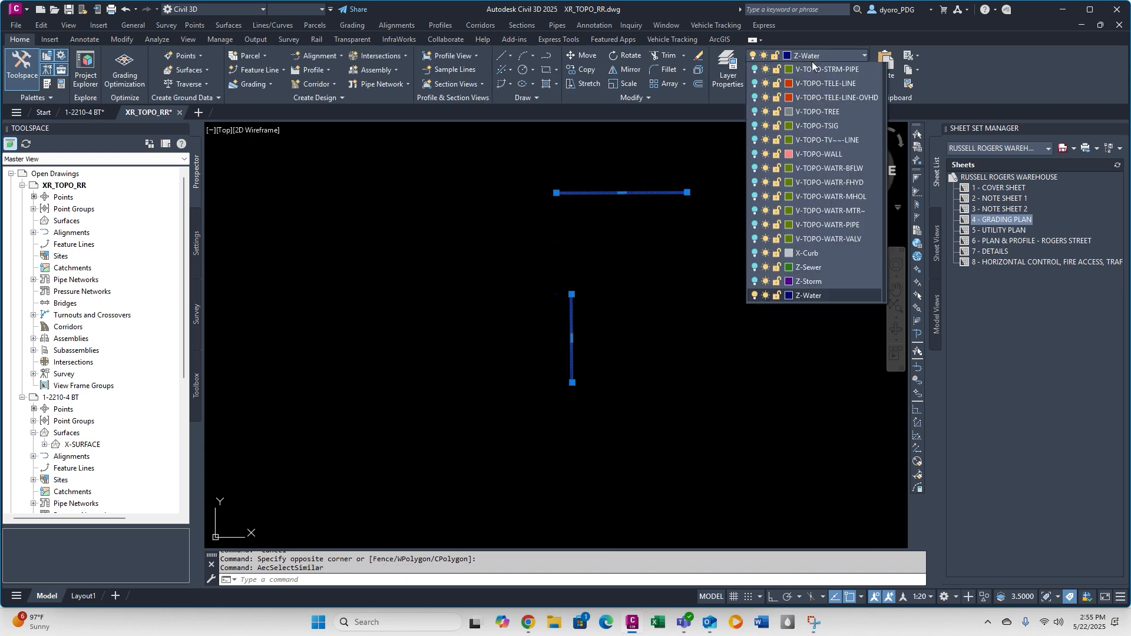
{"action": "left_click", "coordinate": [765, 123]}
{"action": "left_click", "coordinate": [636, 320]}
Assign the selected water lines to their company-standard topo layer and turn all layers back on.
{"action": "scroll", "coordinate": [666, 313], "scroll_direction": "up", "scroll_amount": 8}
{"action": "left_click", "coordinate": [685, 330]}
{"action": "left_click", "coordinate": [663, 308]}
{"action": "left_click", "coordinate": [766, 84]}
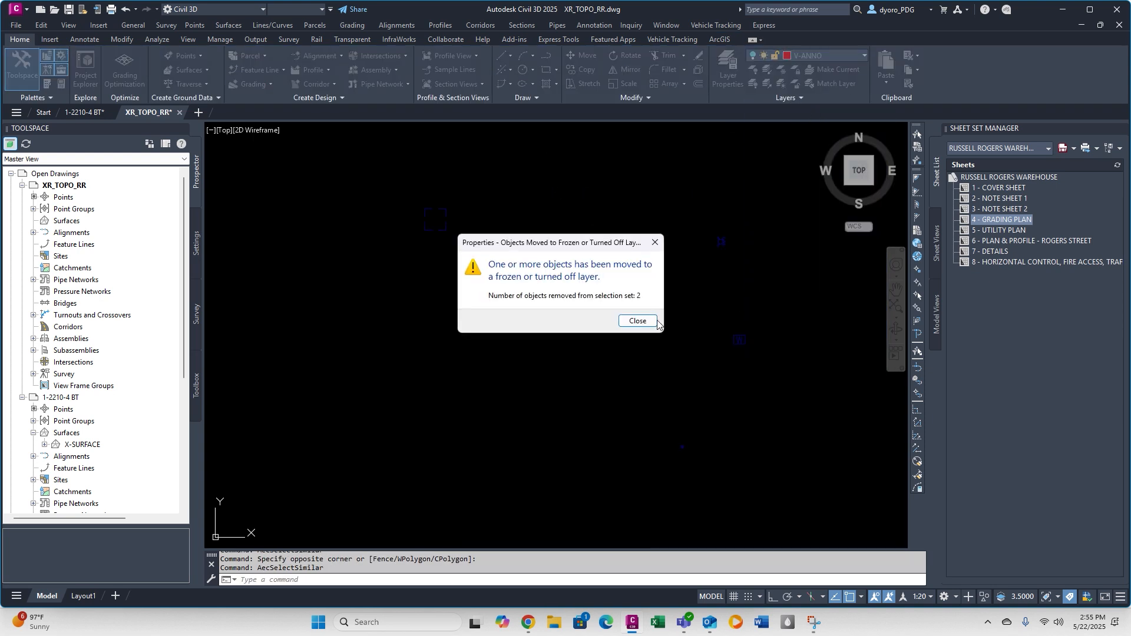
{"action": "key", "text": "Escape"}
Copy the water valve symbol from the legend onto the surveyed valve and delete the surveyor's symbol.
{"action": "scroll", "coordinate": [597, 248], "scroll_direction": "up", "scroll_amount": 10}
{"action": "type", "text": "co"}
{"action": "key", "text": "Return"}
{"action": "left_click", "coordinate": [678, 292]}
{"action": "key", "text": "Return"}
{"action": "left_click", "coordinate": [677, 289]}
{"action": "scroll", "coordinate": [677, 290], "scroll_direction": "down", "scroll_amount": 10}
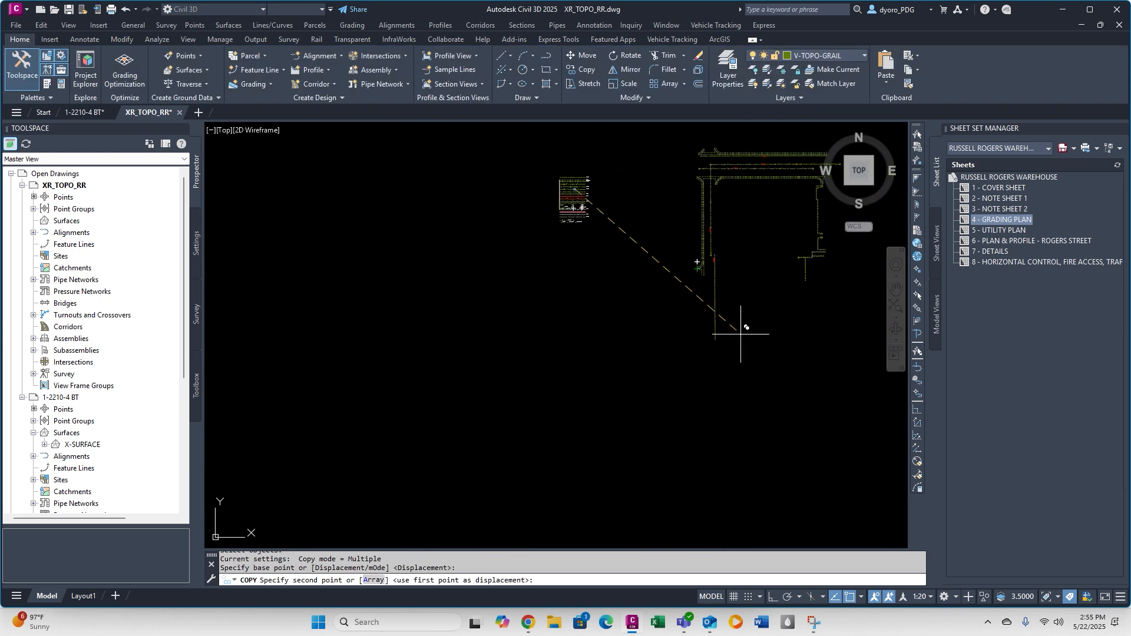
{"action": "key", "text": "Escape"}
{"action": "key", "text": "Escape"}
{"action": "scroll", "coordinate": [645, 274], "scroll_direction": "up", "scroll_amount": 7}
{"action": "left_click", "coordinate": [595, 281]}
{"action": "key", "text": "Delete"}
{"action": "left_click", "coordinate": [611, 232]}
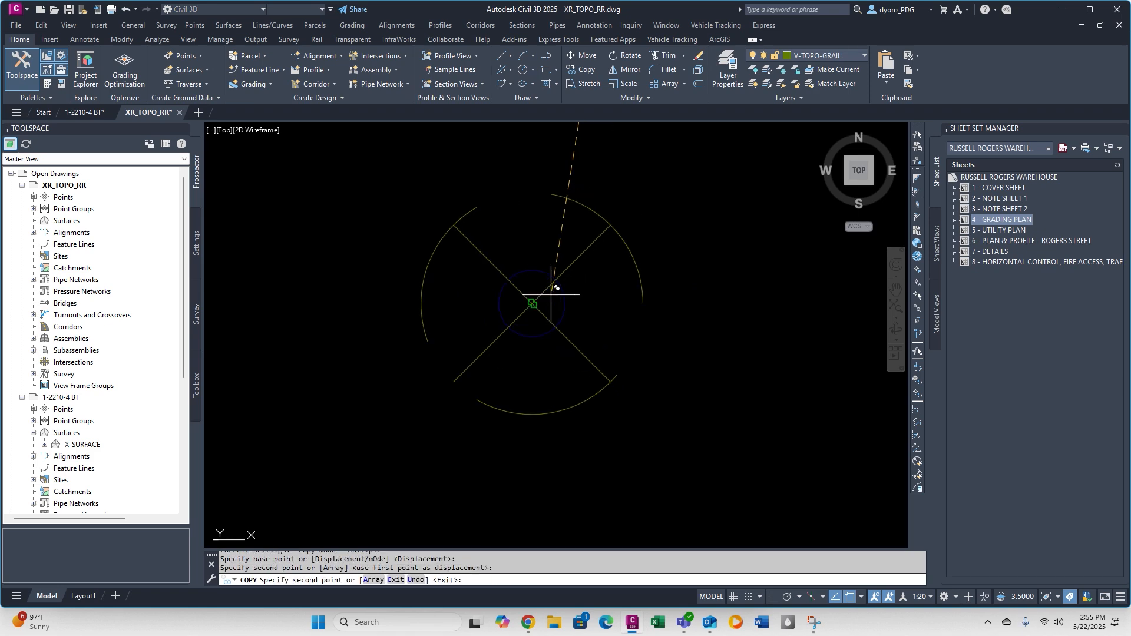
Place another copy of the water valve symbol centered on the surveyor's circular valve marker.
{"action": "scroll", "coordinate": [605, 317], "scroll_direction": "down", "scroll_amount": 6}
{"action": "middle_click_drag", "start_coordinate": [619, 146], "coordinate": [548, 294]}
{"action": "scroll", "coordinate": [568, 308], "scroll_direction": "up", "scroll_amount": 10}
{"action": "left_click", "coordinate": [517, 309]}
{"action": "scroll", "coordinate": [531, 309], "scroll_direction": "down", "scroll_amount": 5}
{"action": "key", "text": "Escape"}
{"action": "key", "text": "Escape"}
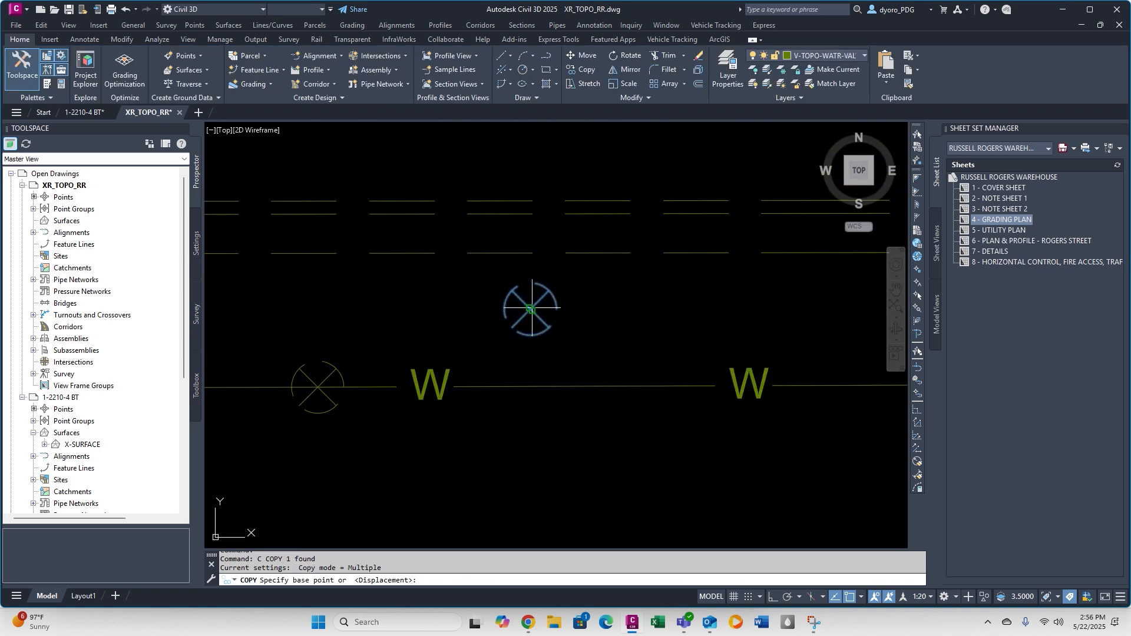
Copy the valve symbol beside the northern water line to another surveyed valve and delete the surveyor's marker.
{"action": "left_click", "coordinate": [532, 308]}
{"action": "scroll", "coordinate": [532, 307], "scroll_direction": "down", "scroll_amount": 10}
{"action": "scroll", "coordinate": [633, 277], "scroll_direction": "up", "scroll_amount": 6}
{"action": "key", "text": "Escape"}
{"action": "key", "text": "Escape"}
{"action": "middle_click_drag", "start_coordinate": [648, 282], "coordinate": [770, 313]}
{"action": "left_click", "coordinate": [695, 269]}
{"action": "key", "text": "c"}
{"action": "key", "text": "space"}
{"action": "left_click", "coordinate": [695, 269]}
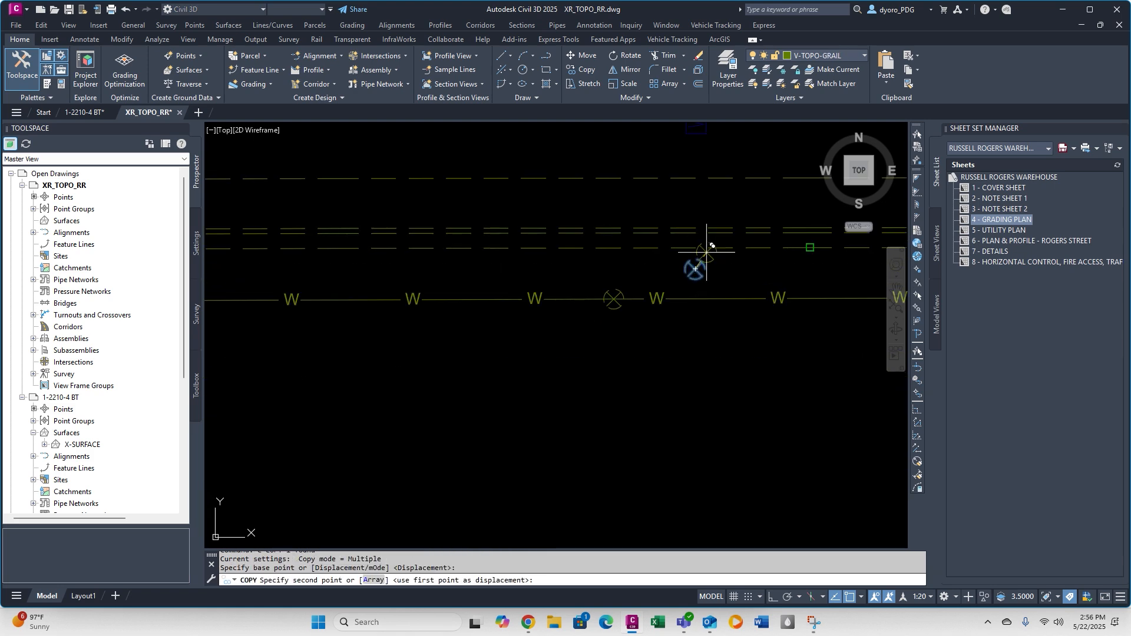
{"action": "left_click", "coordinate": [500, 232]}
{"action": "key", "text": "Escape"}
{"action": "key", "text": "Delete"}
Copy the fire hydrant symbol onto the surveyed hydrant north of the street curb lines.
{"action": "scroll", "coordinate": [538, 245], "scroll_direction": "down", "scroll_amount": 12}
{"action": "key", "text": "c"}
{"action": "key", "text": "space"}
{"action": "left_click", "coordinate": [439, 275]}
{"action": "left_click", "coordinate": [440, 277]}
{"action": "scroll", "coordinate": [494, 307], "scroll_direction": "up", "scroll_amount": 10}
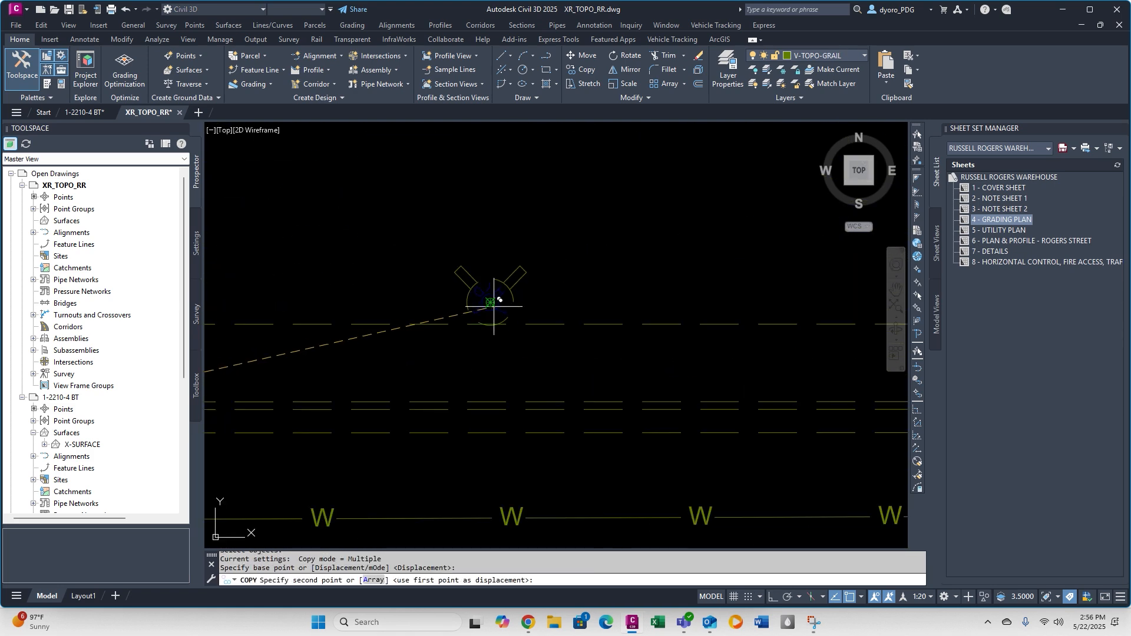
Select all points similar to the surveyed hydrant to locate the other hydrants along the street.
{"action": "left_click", "coordinate": [503, 311]}
{"action": "right_click", "coordinate": [506, 316]}
{"action": "left_click", "coordinate": [546, 588]}
{"action": "scroll", "coordinate": [546, 462], "scroll_direction": "down", "scroll_amount": 10}
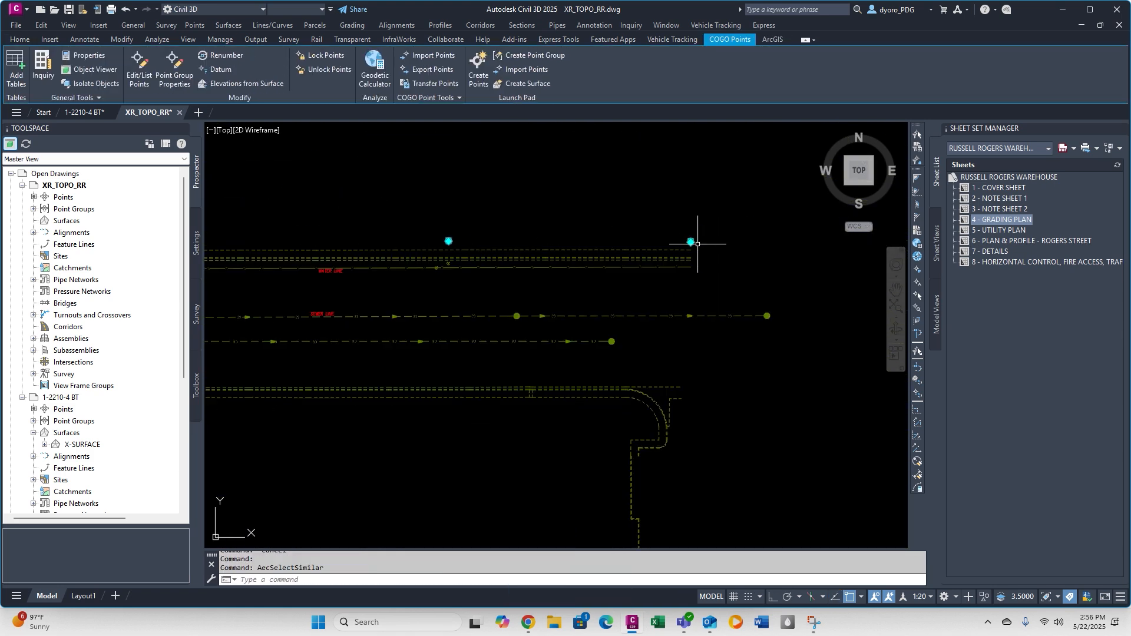
{"action": "scroll", "coordinate": [699, 245], "scroll_direction": "down", "scroll_amount": 4}
{"action": "scroll", "coordinate": [417, 291], "scroll_direction": "up", "scroll_amount": 12}
{"action": "key", "text": "Escape"}
Place a company symbol copy at its surveyed location and delete the COGO point under the valve on the water line.
{"action": "left_click", "coordinate": [217, 368]}
{"action": "key", "text": "c"}
{"action": "key", "text": "space"}
{"action": "left_click", "coordinate": [497, 321]}
{"action": "left_click", "coordinate": [460, 288]}
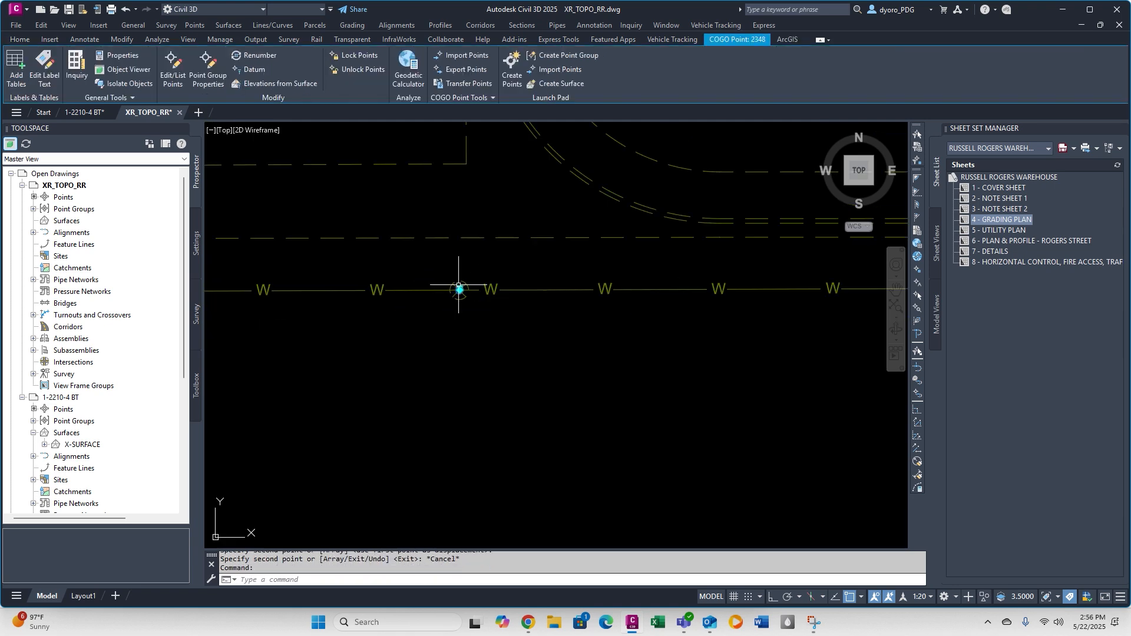
{"action": "key", "text": "Delete"}
Copy the fire hydrant symbol onto the surveyed hydrant at the eastern end of the street lines.
{"action": "left_click", "coordinate": [732, 308]}
{"action": "key", "text": "c"}
{"action": "key", "text": "space"}
{"action": "left_click", "coordinate": [735, 305]}
{"action": "scroll", "coordinate": [547, 289], "scroll_direction": "up", "scroll_amount": 10}
{"action": "left_click", "coordinate": [666, 303]}
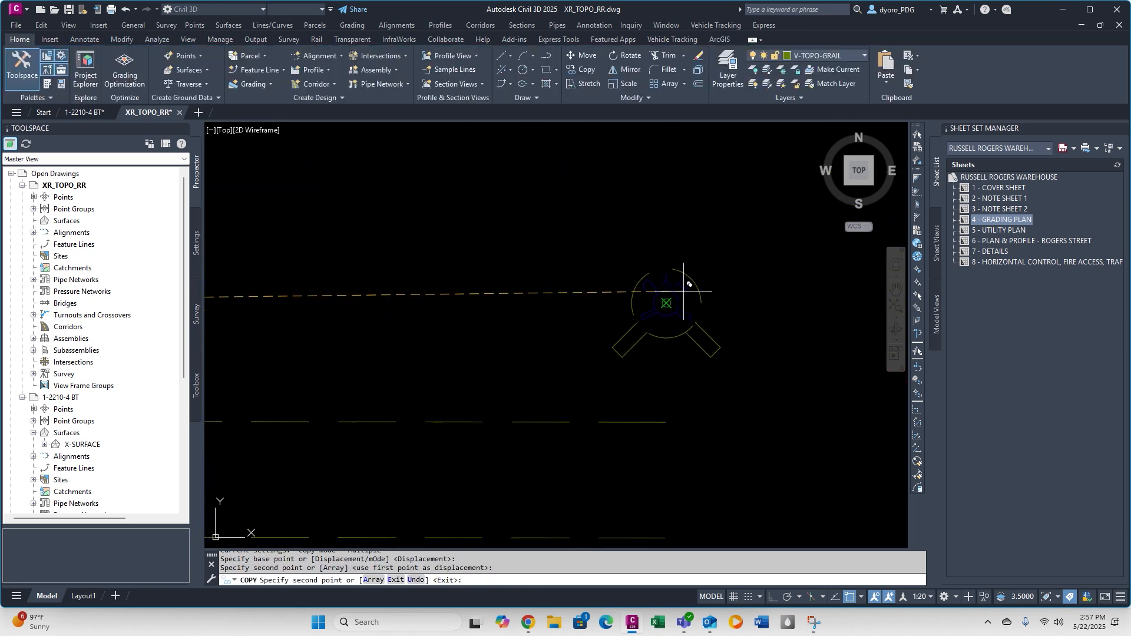
{"action": "key", "text": "Escape"}
Select all points similar to the eastern hydrant's survey point to check for hydrants still needing symbols.
{"action": "left_click", "coordinate": [639, 287]}
{"action": "right_click", "coordinate": [641, 290]}
{"action": "left_click", "coordinate": [680, 588]}
{"action": "scroll", "coordinate": [520, 303], "scroll_direction": "down", "scroll_amount": 8}
{"action": "scroll", "coordinate": [824, 261], "scroll_direction": "down", "scroll_amount": 5}
{"action": "scroll", "coordinate": [545, 498], "scroll_direction": "up", "scroll_amount": 10}
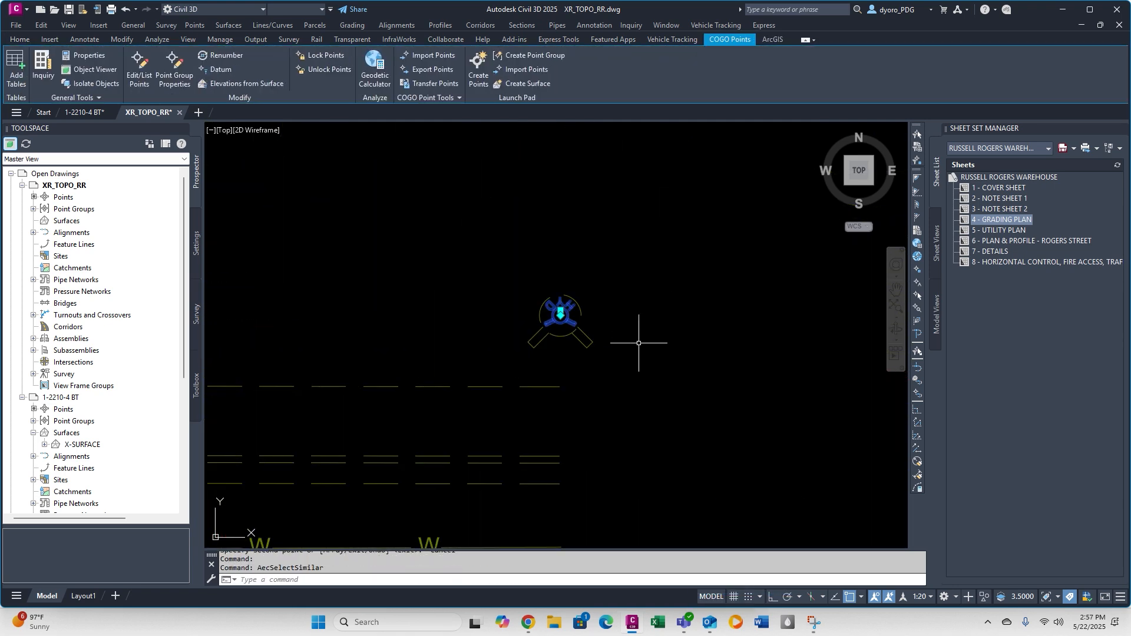
{"action": "key", "text": "Escape"}
Delete the surveyor's hydrant point under the eastern company hydrant symbol.
{"action": "left_click", "coordinate": [572, 327]}
{"action": "left_click", "coordinate": [554, 308]}
{"action": "key", "text": "Delete"}
Replace the surveyed hydrant beside the southern water line with a rotated copy of the company hydrant symbol.
{"action": "scroll", "coordinate": [551, 259], "scroll_direction": "down", "scroll_amount": 10}
{"action": "scroll", "coordinate": [590, 283], "scroll_direction": "down", "scroll_amount": 10}
{"action": "type", "text": "co"}
{"action": "left_click", "coordinate": [679, 218]}
{"action": "key", "text": "Return"}
{"action": "left_click", "coordinate": [678, 219]}
{"action": "scroll", "coordinate": [553, 300], "scroll_direction": "up", "scroll_amount": 10}
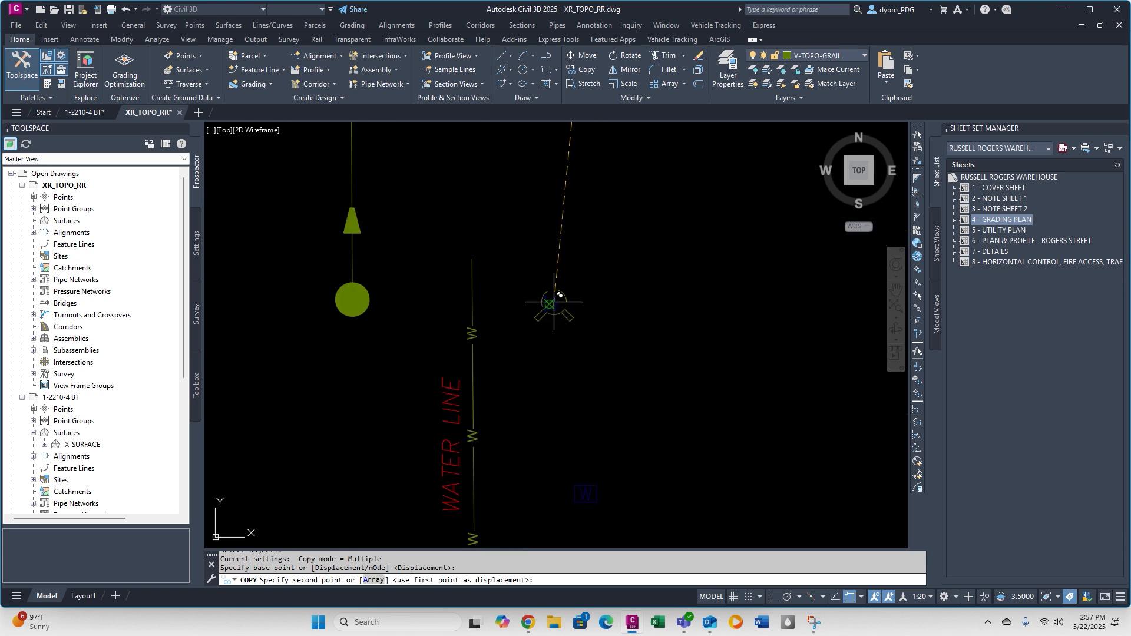
{"action": "left_click", "coordinate": [553, 300]}
{"action": "key", "text": "Escape"}
{"action": "scroll", "coordinate": [560, 313], "scroll_direction": "down", "scroll_amount": 8}
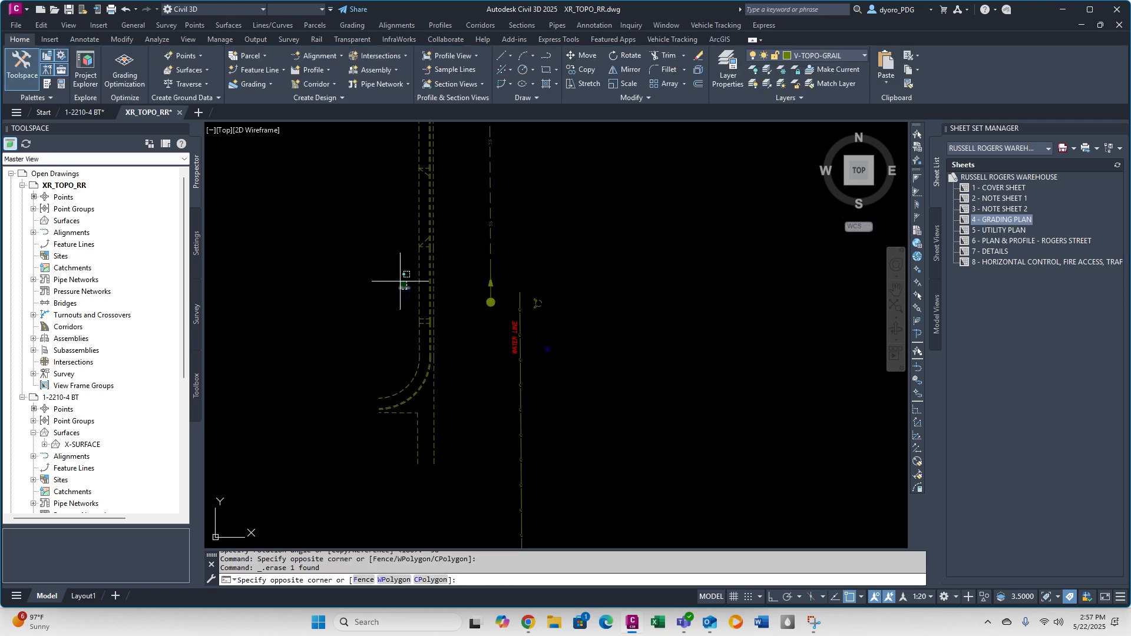
Select all points similar to the survey point near the southern water line to locate the remaining water points.
{"action": "key", "text": "Escape"}
{"action": "key", "text": "Escape"}
{"action": "scroll", "coordinate": [560, 230], "scroll_direction": "up", "scroll_amount": 10}
{"action": "left_click", "coordinate": [560, 229]}
{"action": "key", "text": "Escape"}
{"action": "left_click", "coordinate": [562, 218]}
{"action": "right_click", "coordinate": [656, 233]}
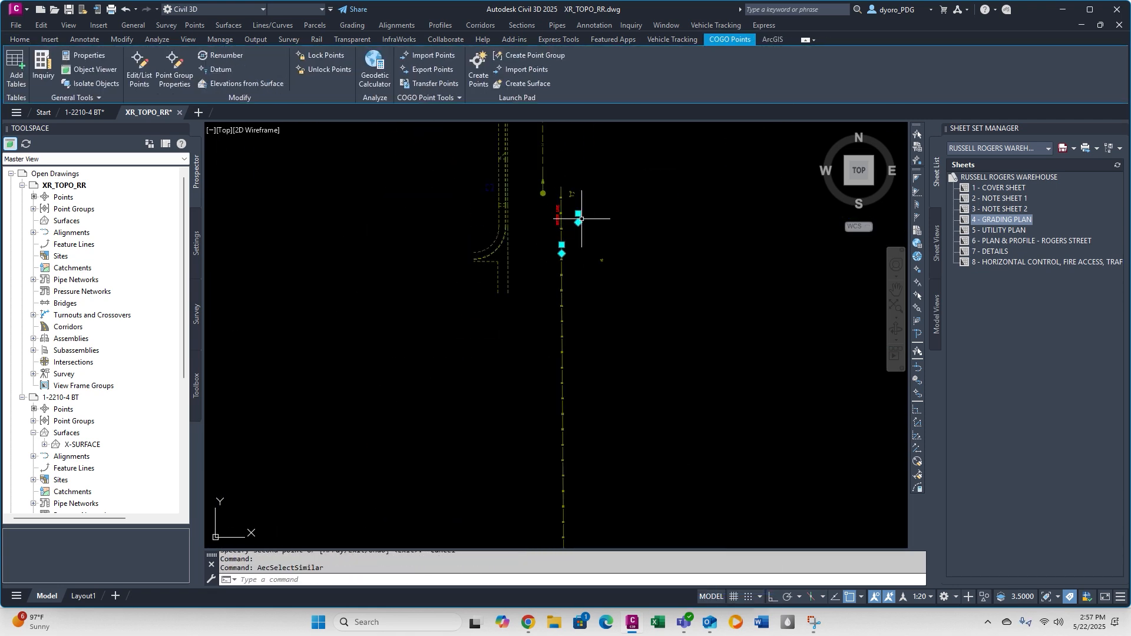
{"action": "double_click", "coordinate": [510, 290]}
{"action": "key", "text": "Escape"}
Delete the surveyor's leftover water point near the placed company symbols.
{"action": "left_click", "coordinate": [827, 304]}
{"action": "left_click", "coordinate": [798, 278]}
{"action": "key", "text": "Delete"}
Move the surveyor's dashed blue square west of the curb lines onto a company-standard topo layer.
{"action": "scroll", "coordinate": [538, 288], "scroll_direction": "down", "scroll_amount": 10}
{"action": "middle_click_drag", "start_coordinate": [293, 156], "coordinate": [422, 263]}
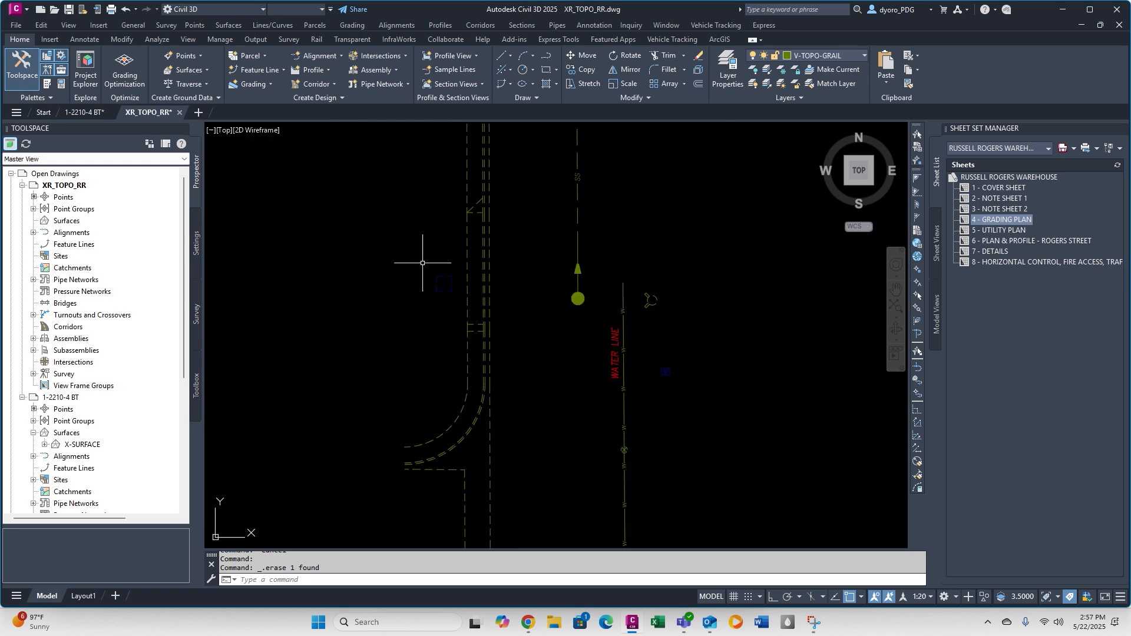
{"action": "left_click_drag", "start_coordinate": [422, 262], "coordinate": [469, 307]}
{"action": "left_click", "coordinate": [864, 56]}
{"action": "left_click", "coordinate": [848, 410]}
{"action": "key", "text": "Escape"}
Check the water symbols in the legend and explode the surveyor's water box marker north of the street.
{"action": "scroll", "coordinate": [674, 380], "scroll_direction": "down", "scroll_amount": 10}
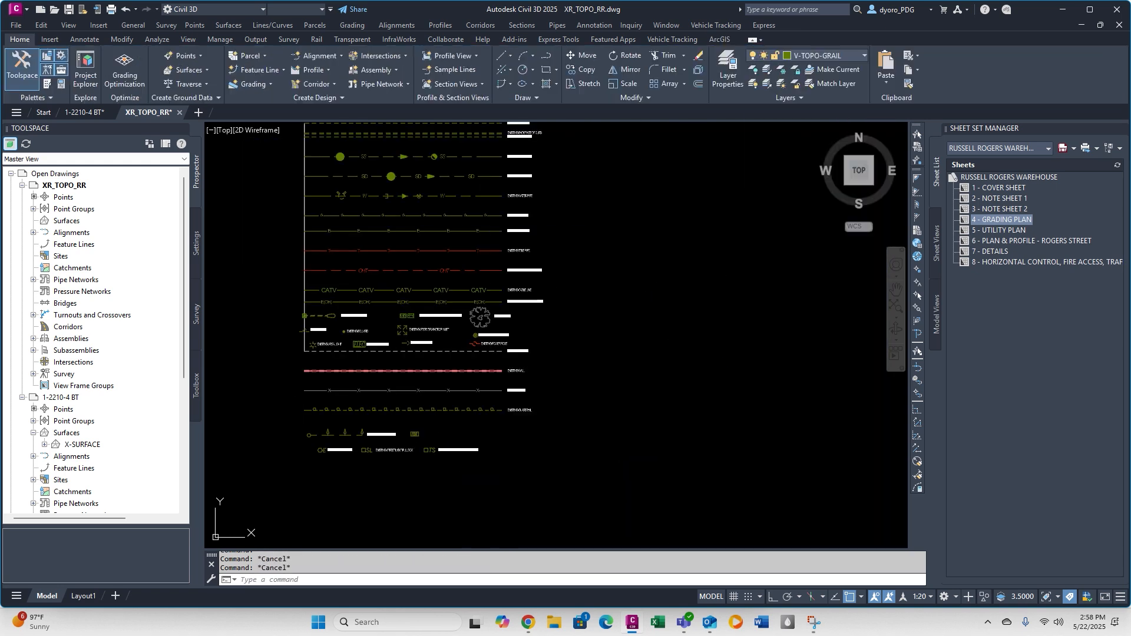
{"action": "scroll", "coordinate": [442, 230], "scroll_direction": "up", "scroll_amount": 5}
{"action": "middle_click_drag", "start_coordinate": [442, 229], "coordinate": [419, 260]}
{"action": "scroll", "coordinate": [726, 232], "scroll_direction": "up", "scroll_amount": 8}
{"action": "left_click", "coordinate": [660, 231]}
{"action": "type", "text": "x"}
{"action": "key", "text": "Return"}
{"action": "left_click", "coordinate": [660, 231]}
Assign the exploded water box to a company-standard topo layer and display its object properties.
{"action": "left_click", "coordinate": [864, 55]}
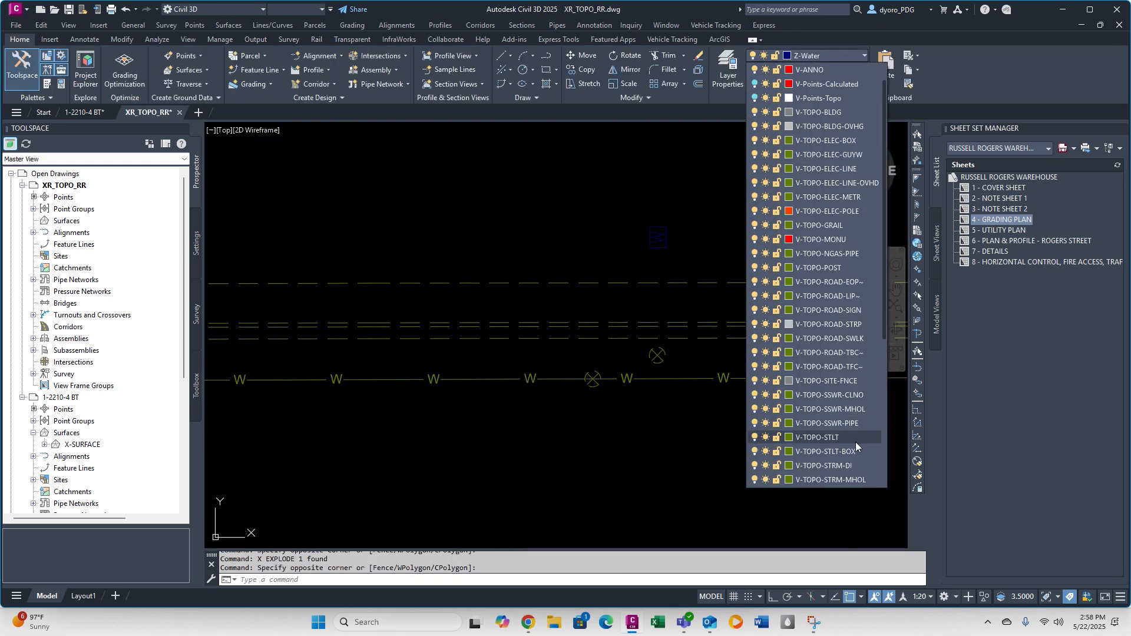
{"action": "left_click", "coordinate": [848, 395]}
{"action": "right_click", "coordinate": [692, 250]}
{"action": "left_click", "coordinate": [760, 375]}
{"action": "left_click", "coordinate": [690, 224]}
{"action": "left_click", "coordinate": [647, 237]}
{"action": "right_click", "coordinate": [671, 235]}
{"action": "left_click", "coordinate": [707, 328]}
Explode the water box once more and put the resulting block on V-TOPO-WATR-MTR~ with ByLayer color.
{"action": "type", "text": "x"}
{"action": "key", "text": "Return"}
{"action": "scroll", "coordinate": [766, 230], "scroll_direction": "up", "scroll_amount": 6}
{"action": "left_click_drag", "start_coordinate": [696, 209], "coordinate": [798, 303]}
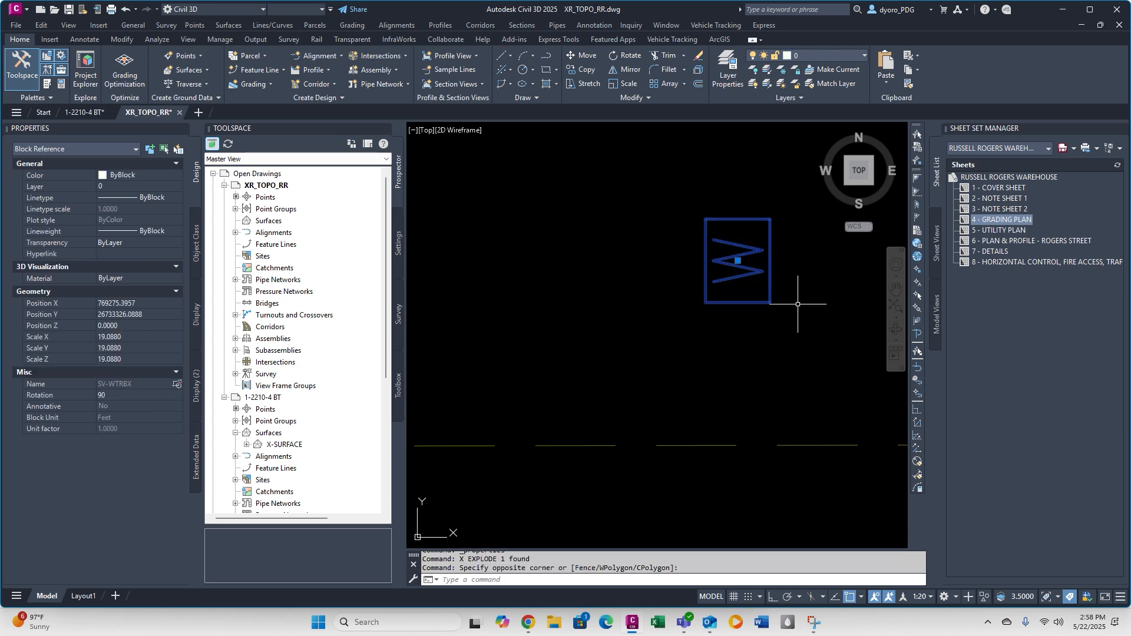
{"action": "right_click", "coordinate": [797, 303]}
{"action": "left_click", "coordinate": [848, 376]}
{"action": "left_click", "coordinate": [855, 56]}
{"action": "left_click", "coordinate": [858, 405]}
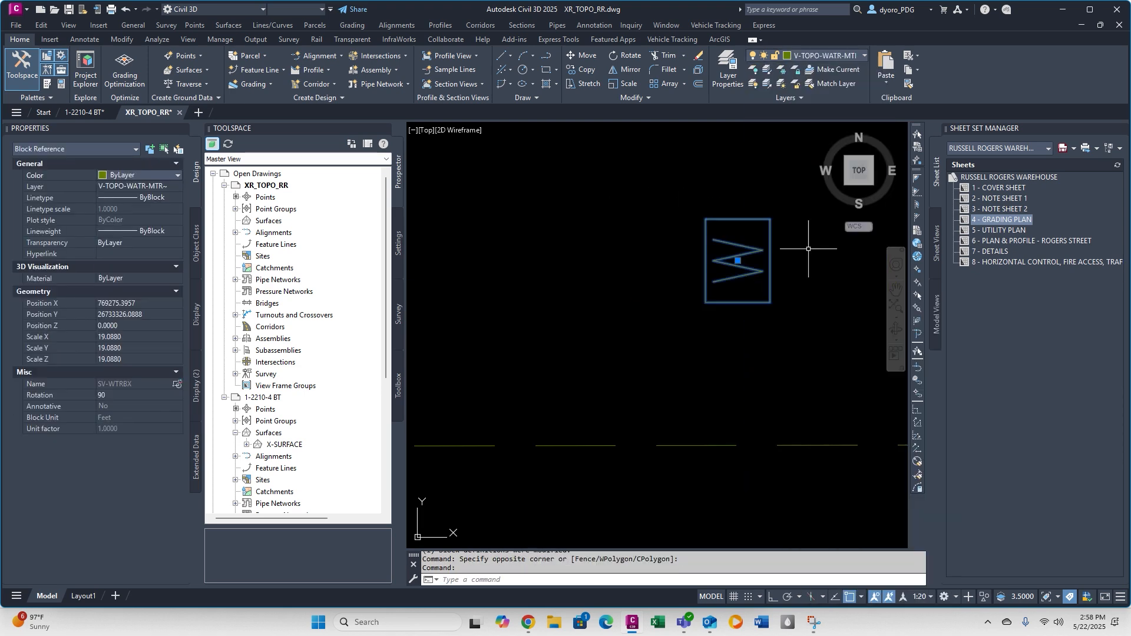
Copy the water box symbol to the surveyed box beside the southern water line and rotate it -90 degrees.
{"action": "type", "text": "co"}
{"action": "key", "text": "Return"}
{"action": "left_click", "coordinate": [738, 260]}
{"action": "scroll", "coordinate": [737, 261], "scroll_direction": "down", "scroll_amount": 10}
{"action": "left_click", "coordinate": [566, 258]}
{"action": "type", "text": "ro"}
{"action": "left_click", "coordinate": [601, 237]}
{"action": "type", "text": "-90"}
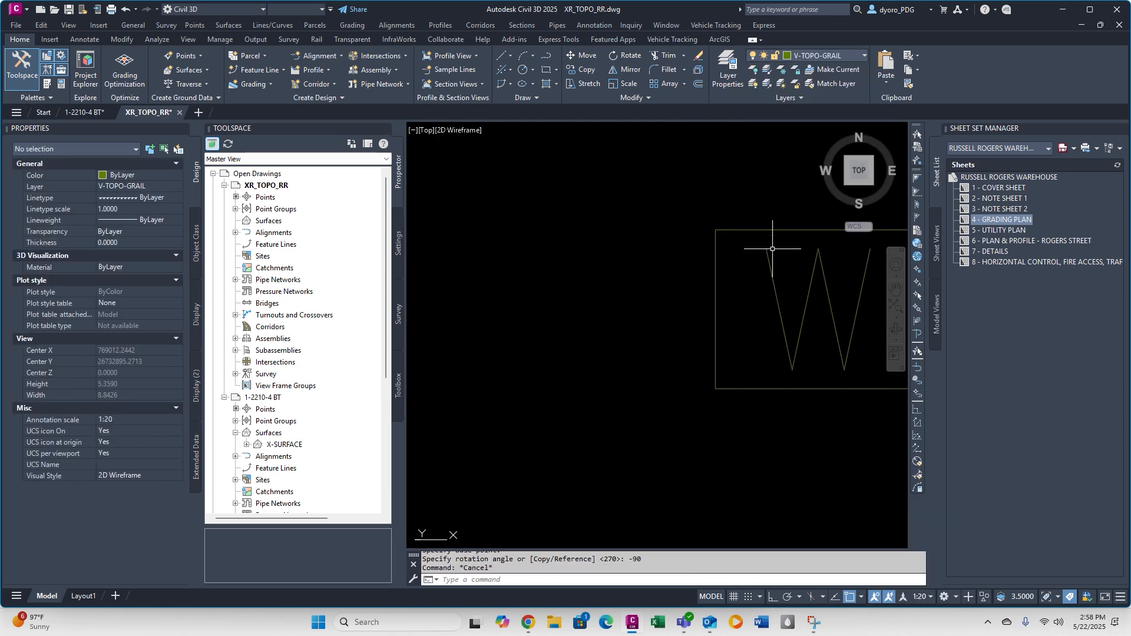
Delete the surveyor's original water box marker beside the southern water line and close the object properties.
{"action": "left_click", "coordinate": [772, 248]}
{"action": "right_click", "coordinate": [773, 250]}
{"action": "scroll", "coordinate": [775, 298], "scroll_direction": "down", "scroll_amount": 10}
{"action": "key", "text": "Delete"}
{"action": "left_click", "coordinate": [184, 128]}
Try to delete the leftover X-Curb layer from the topo drawing.
{"action": "left_click", "coordinate": [727, 70]}
{"action": "scroll", "coordinate": [184, 356], "scroll_direction": "down", "scroll_amount": 8}
{"action": "left_click", "coordinate": [177, 348]}
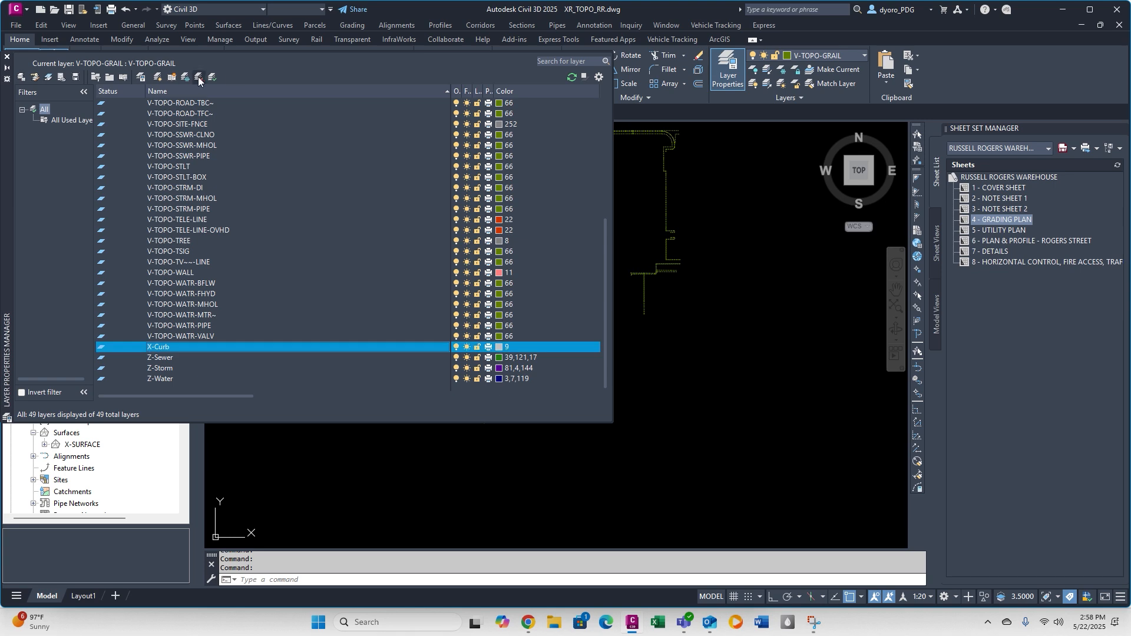
{"action": "left_click", "coordinate": [199, 79]}
{"action": "left_click", "coordinate": [199, 79]}
{"action": "left_click", "coordinate": [633, 331]}
Isolate the Z-Water layer and window-select the drawing area to check for leftover surveyor objects.
{"action": "left_click", "coordinate": [175, 379], "text": "shift"}
{"action": "right_click", "coordinate": [173, 379]}
{"action": "left_click", "coordinate": [250, 479]}
{"action": "left_click", "coordinate": [7, 57]}
{"action": "left_click_drag", "start_coordinate": [678, 329], "coordinate": [434, 194]}
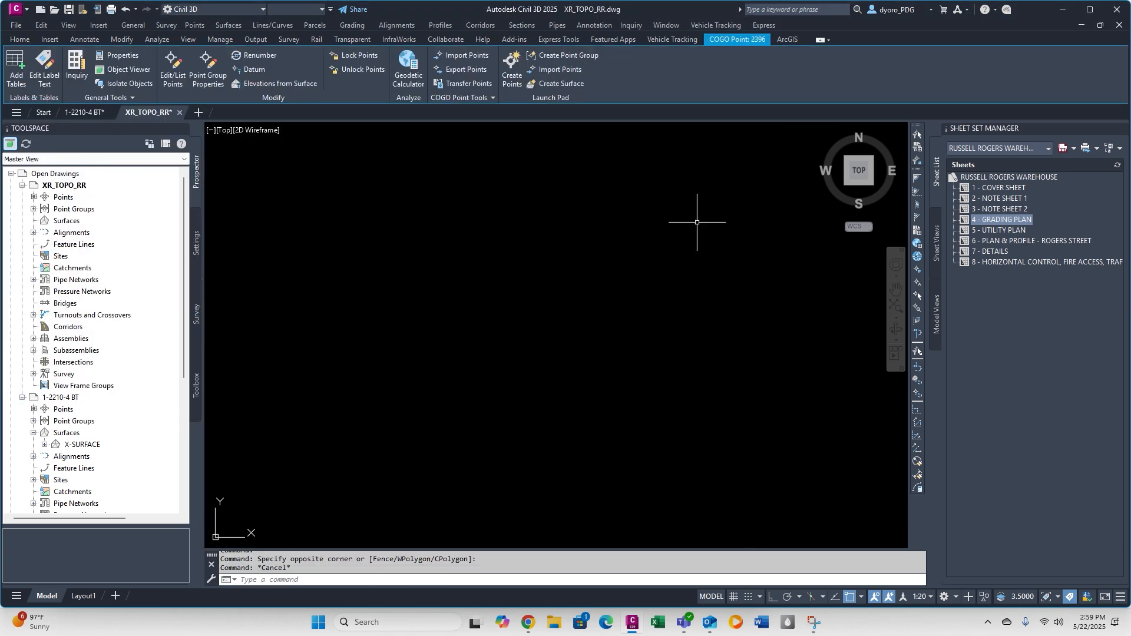
{"action": "left_click", "coordinate": [693, 437]}
{"action": "key", "text": "Escape"}
Turn all layers back on in XR_TOPO_RR.
{"action": "left_click", "coordinate": [767, 84]}
{"action": "left_click", "coordinate": [753, 84]}
{"action": "left_click", "coordinate": [699, 356]}
{"action": "scroll", "coordinate": [678, 177], "scroll_direction": "down", "scroll_amount": 8}
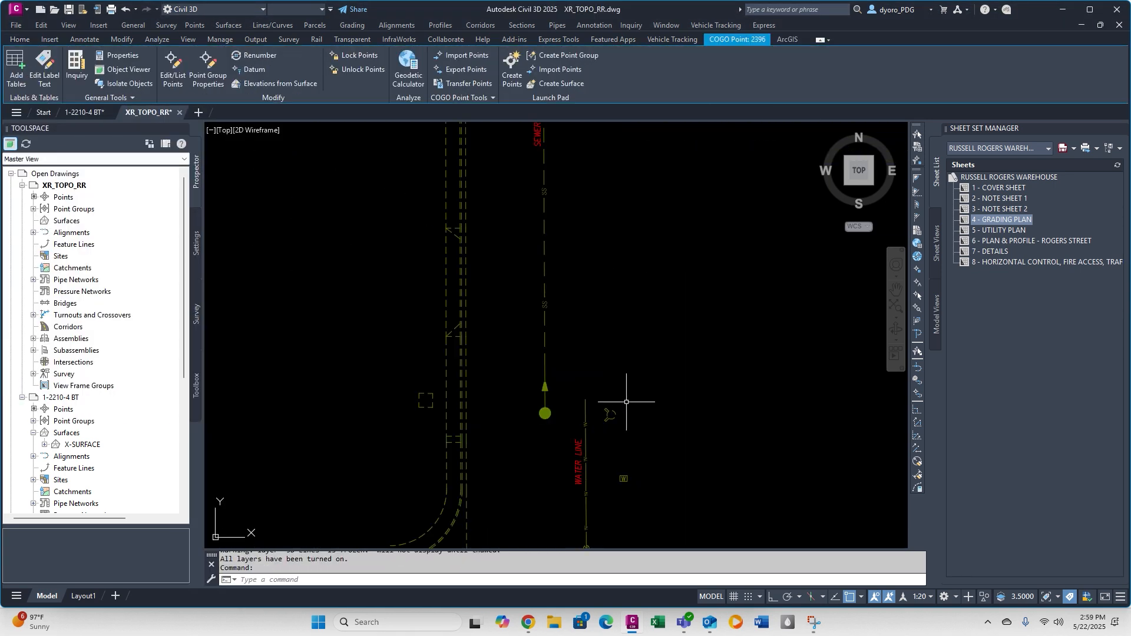
Delete the surveyor's leftover object near the hydrant symbols beside the western street.
{"action": "key", "text": "Escape"}
{"action": "scroll", "coordinate": [626, 401], "scroll_direction": "down", "scroll_amount": 3}
{"action": "left_click", "coordinate": [610, 419]}
{"action": "scroll", "coordinate": [513, 278], "scroll_direction": "up", "scroll_amount": 10}
{"action": "left_click", "coordinate": [540, 303]}
{"action": "left_click", "coordinate": [533, 330]}
{"action": "scroll", "coordinate": [541, 325], "scroll_direction": "down", "scroll_amount": 5}
{"action": "key", "text": "Delete"}
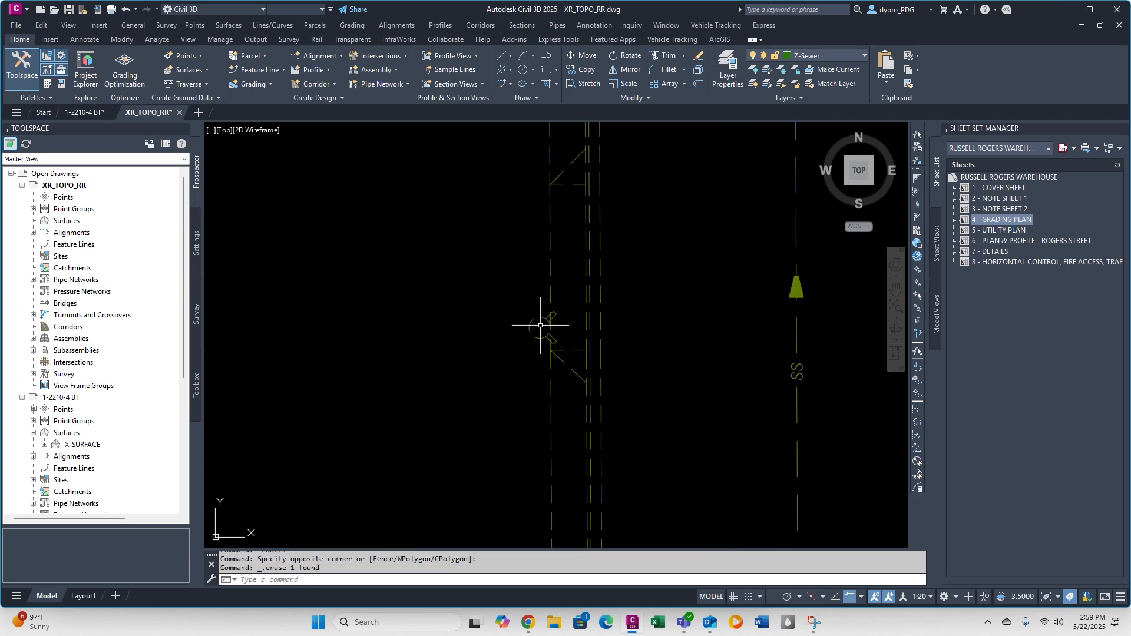
Select the leftover object at the western sidewalk with all similar objects and delete the selection.
{"action": "scroll", "coordinate": [540, 325], "scroll_direction": "down", "scroll_amount": 8}
{"action": "scroll", "coordinate": [523, 269], "scroll_direction": "up", "scroll_amount": 8}
{"action": "left_click", "coordinate": [514, 330]}
{"action": "right_click", "coordinate": [551, 348]}
{"action": "left_click", "coordinate": [591, 484]}
{"action": "scroll", "coordinate": [513, 277], "scroll_direction": "down", "scroll_amount": 12}
{"action": "key", "text": "Delete"}
{"action": "scroll", "coordinate": [414, 404], "scroll_direction": "down", "scroll_amount": 5}
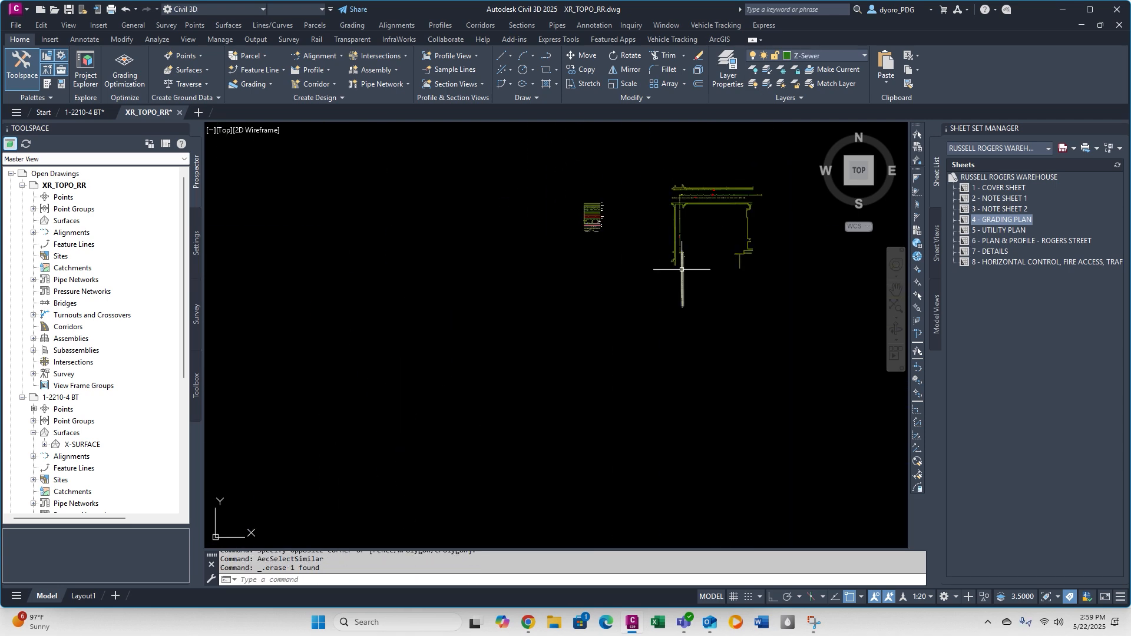
Make layer 0 current and try to delete the 3D Lines layer.
{"action": "left_click", "coordinate": [727, 69]}
{"action": "scroll", "coordinate": [294, 265], "scroll_direction": "up", "scroll_amount": 10}
{"action": "left_click", "coordinate": [151, 103]}
{"action": "left_click", "coordinate": [212, 78]}
{"action": "left_click", "coordinate": [160, 113]}
{"action": "left_click", "coordinate": [199, 78]}
{"action": "left_click", "coordinate": [632, 329]}
{"action": "scroll", "coordinate": [414, 354], "scroll_direction": "down", "scroll_amount": 10}
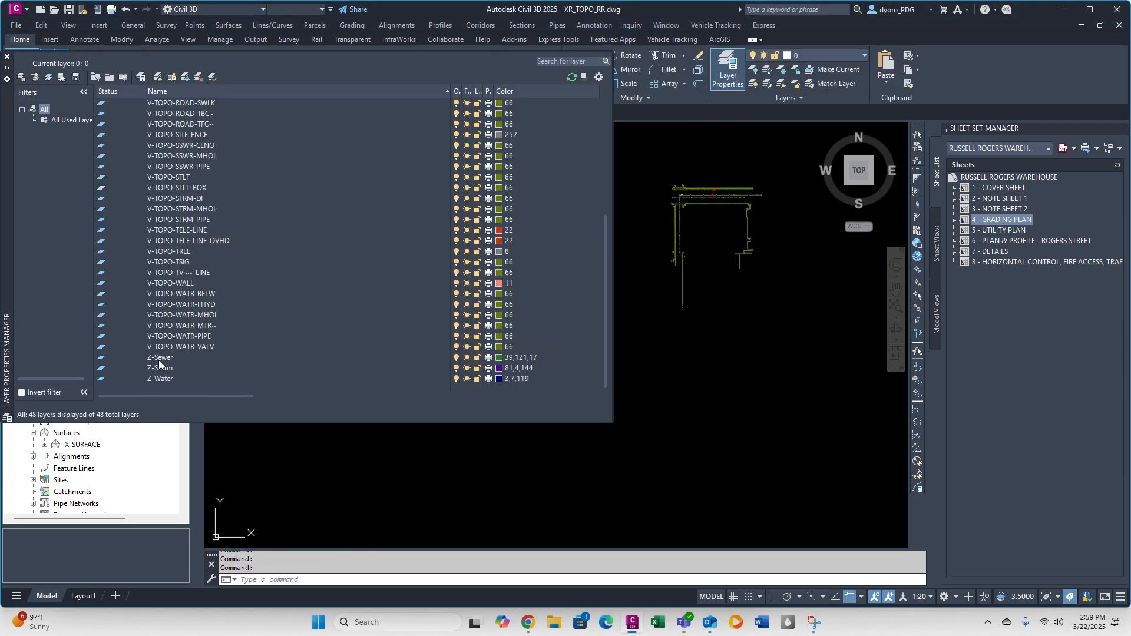
Isolate the Z-Sewer, Z-Storm and Z-Water layers, check the drawing area for leftover objects, and turn all layers back on.
{"action": "left_click", "coordinate": [161, 358]}
{"action": "left_click", "coordinate": [164, 379], "text": "shift"}
{"action": "right_click", "coordinate": [165, 379]}
{"action": "left_click", "coordinate": [197, 473]}
{"action": "left_click", "coordinate": [7, 57]}
{"action": "middle_click", "coordinate": [781, 449]}
{"action": "middle_click", "coordinate": [782, 449]}
{"action": "left_click", "coordinate": [782, 449]}
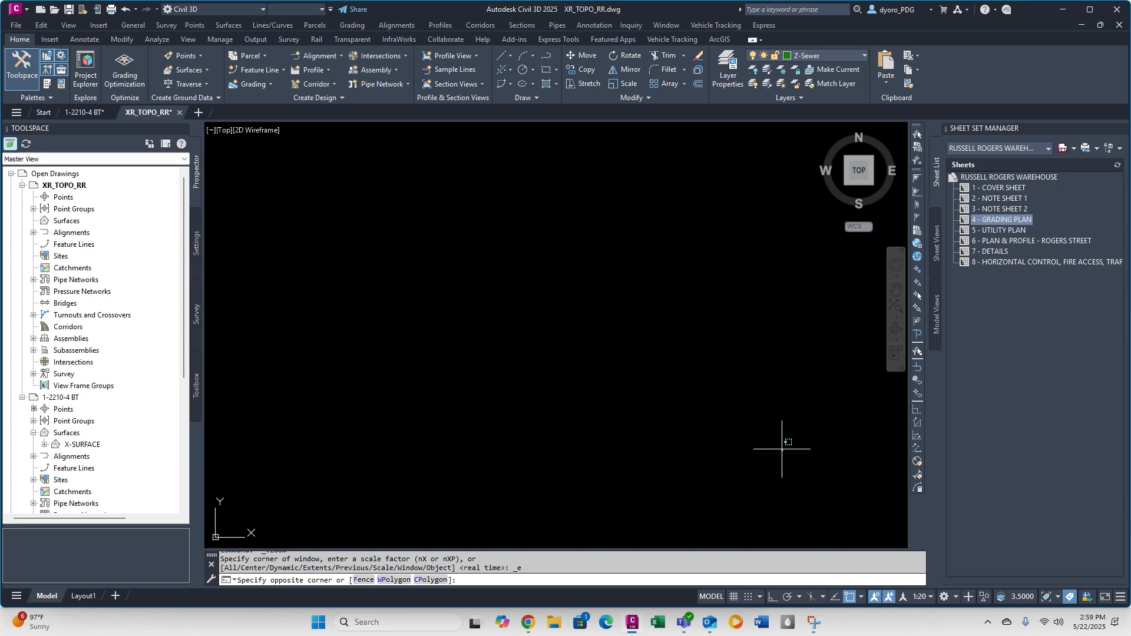
{"action": "left_click", "coordinate": [767, 86]}
Select a leftover object with all similar objects and check which layer the selection is on.
{"action": "key", "text": "q"}
{"action": "key", "text": "Return"}
{"action": "left_click", "coordinate": [388, 166]}
{"action": "right_click", "coordinate": [421, 166]}
{"action": "left_click", "coordinate": [458, 424]}
{"action": "scroll", "coordinate": [410, 294], "scroll_direction": "down", "scroll_amount": 8}
{"action": "left_click", "coordinate": [828, 56]}
Try to delete the V-Points-Topo and V-Points-Calculated layers from the topo drawing.
{"action": "left_click", "coordinate": [727, 70]}
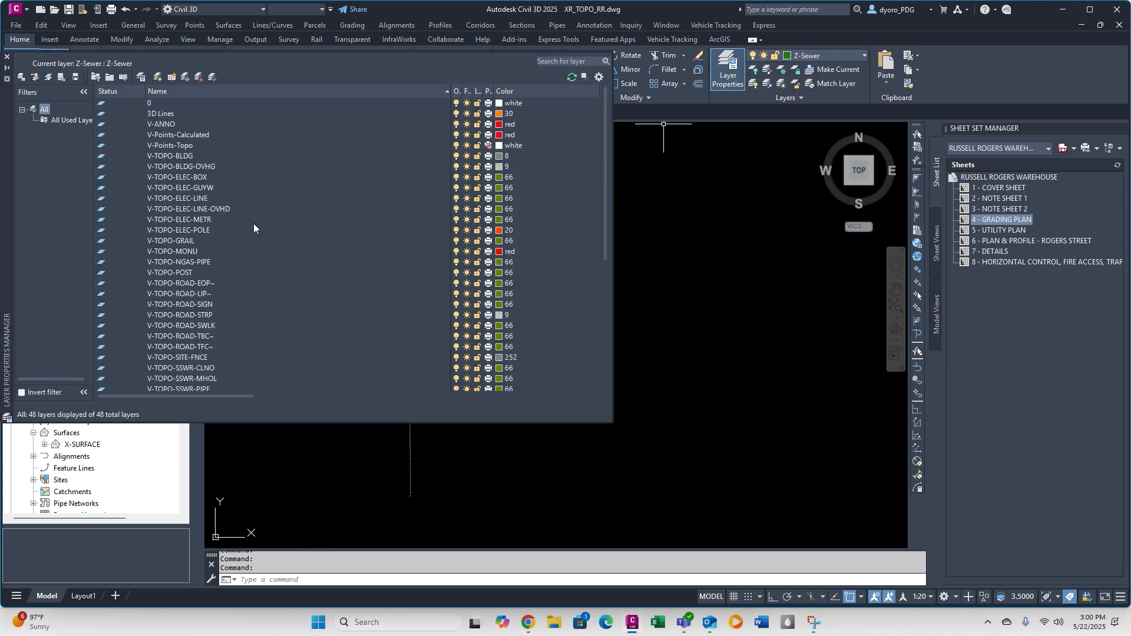
{"action": "left_click", "coordinate": [177, 145]}
{"action": "left_click", "coordinate": [182, 135], "text": "shift"}
{"action": "left_click", "coordinate": [198, 77]}
{"action": "left_click", "coordinate": [7, 57]}
Switch to the 1-2210-4 BT drawing, select its survey points and examine its point groups.
{"action": "left_click", "coordinate": [87, 112]}
{"action": "scroll", "coordinate": [347, 227], "scroll_direction": "up", "scroll_amount": 3}
{"action": "middle_click_drag", "start_coordinate": [347, 227], "coordinate": [594, 341]}
{"action": "scroll", "coordinate": [571, 250], "scroll_direction": "up", "scroll_amount": 5}
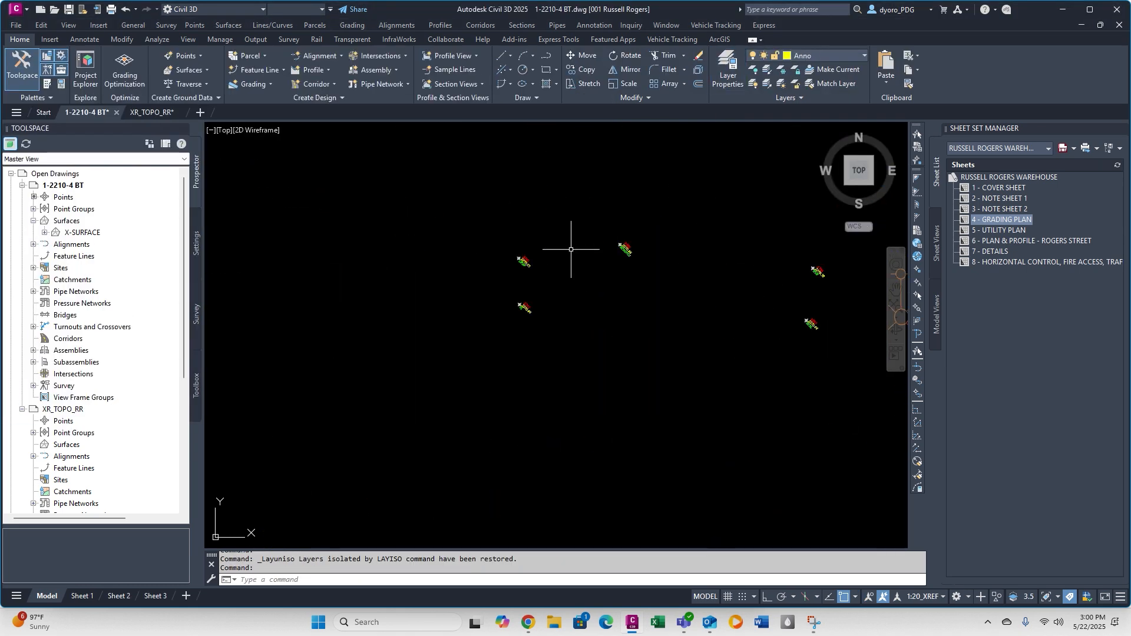
{"action": "left_click", "coordinate": [621, 246]}
{"action": "right_click", "coordinate": [616, 248]}
{"action": "left_click", "coordinate": [34, 209]}
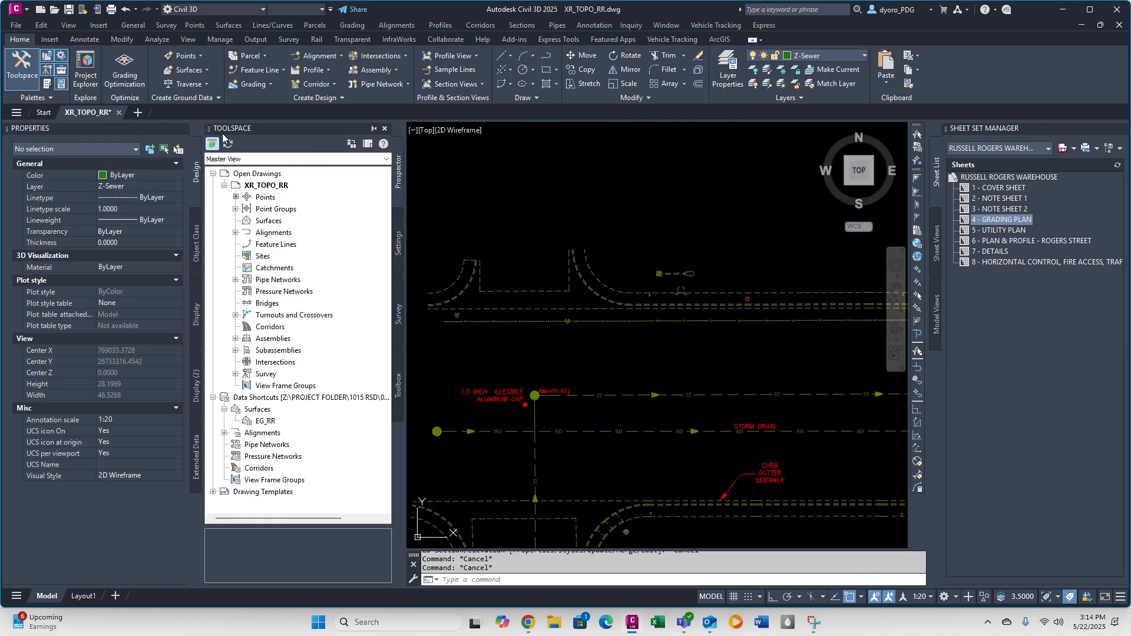
{"action": "left_click", "coordinate": [180, 128]}
{"action": "left_click", "coordinate": [902, 128]}
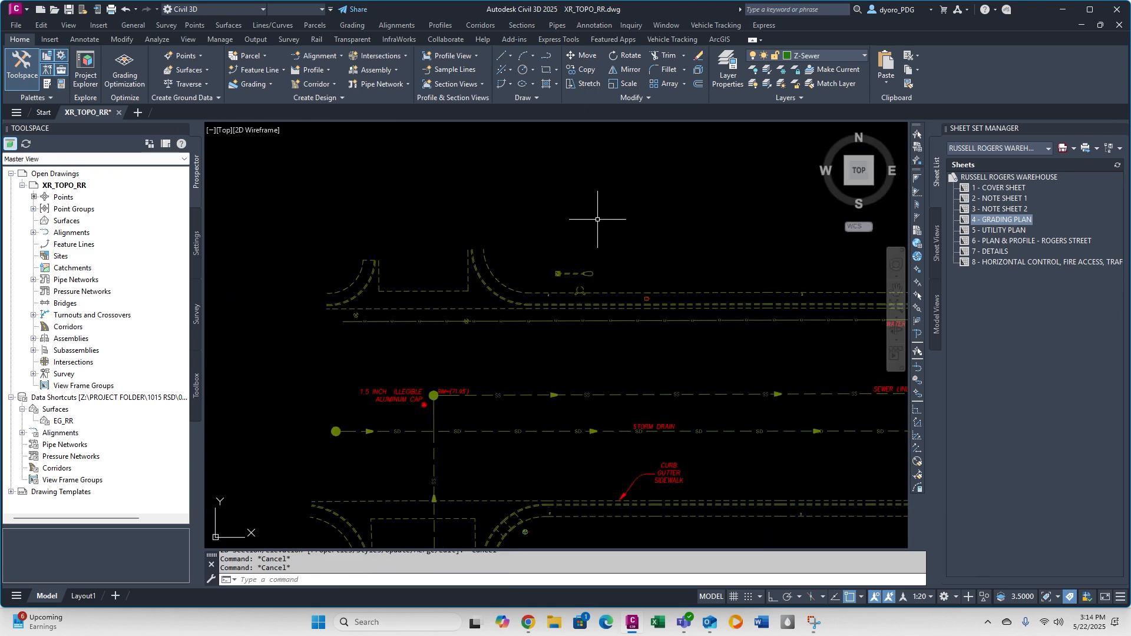
Replace all SV-SL blocks in XR_TOPO_RR with the STREETLIGHT block and answer the purge prompt.
{"action": "left_click", "coordinate": [765, 25]}
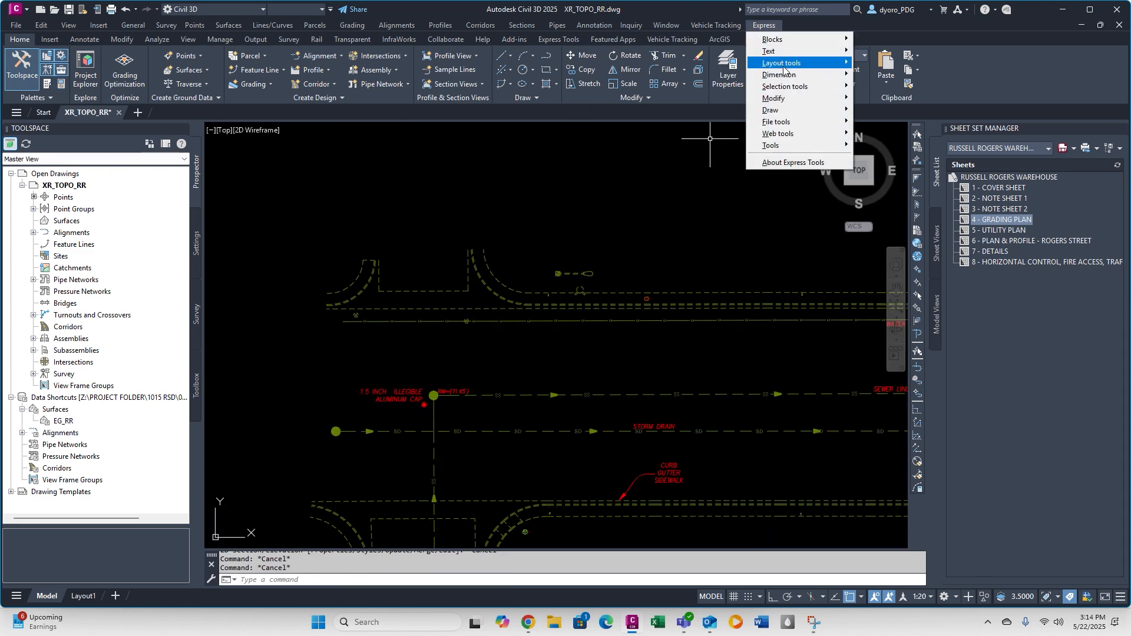
{"action": "mouse_move", "coordinate": [784, 39]}
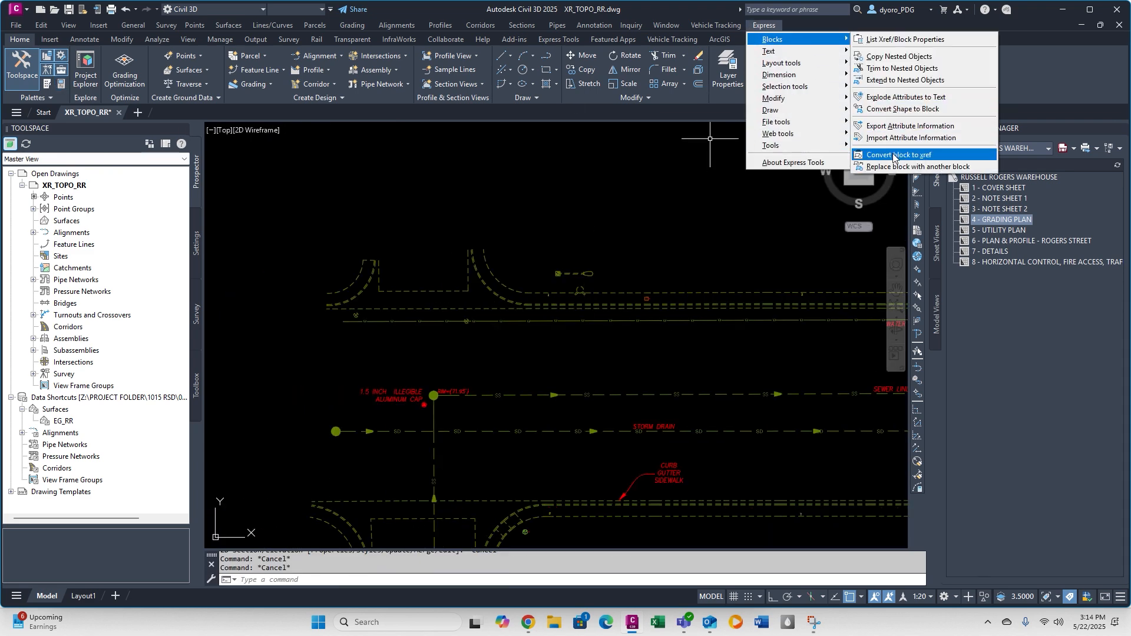
{"action": "left_click", "coordinate": [895, 167]}
{"action": "left_click", "coordinate": [491, 344]}
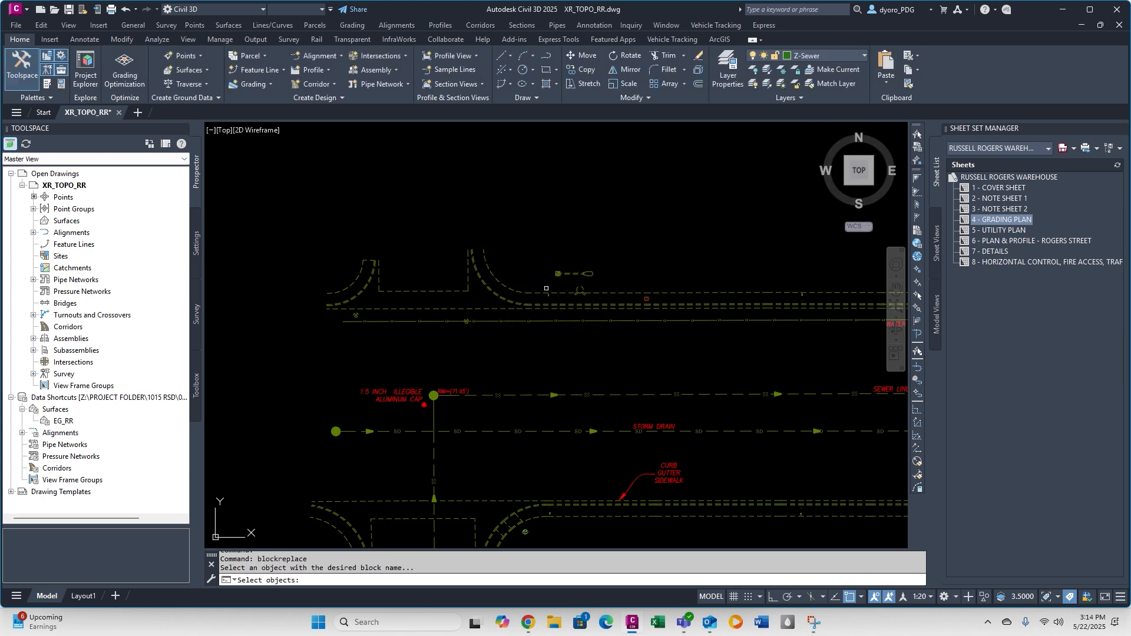
{"action": "scroll", "coordinate": [547, 292], "scroll_direction": "up", "scroll_amount": 5}
{"action": "left_click", "coordinate": [560, 263]}
{"action": "left_click", "coordinate": [560, 321]}
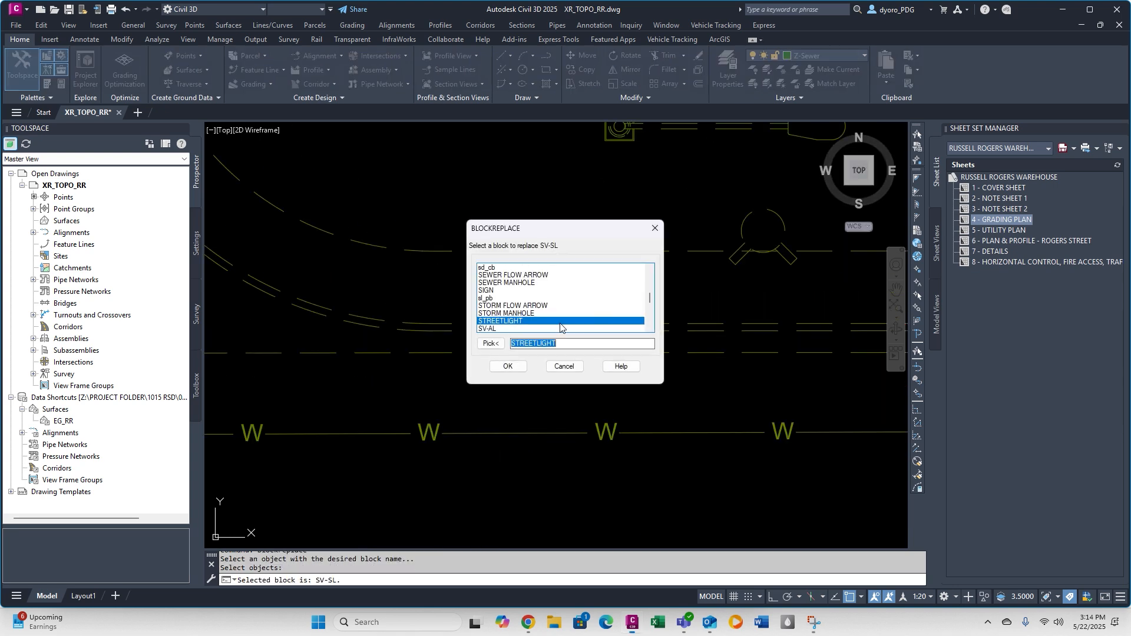
{"action": "left_click", "coordinate": [508, 365]}
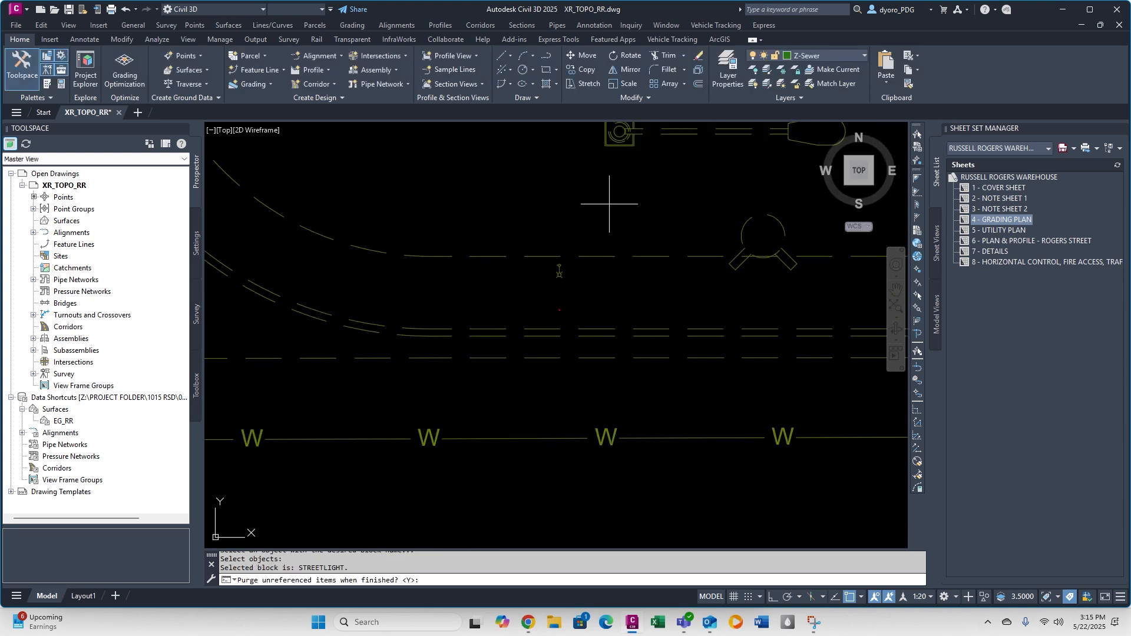
{"action": "scroll", "coordinate": [579, 262], "scroll_direction": "down", "scroll_amount": 4}
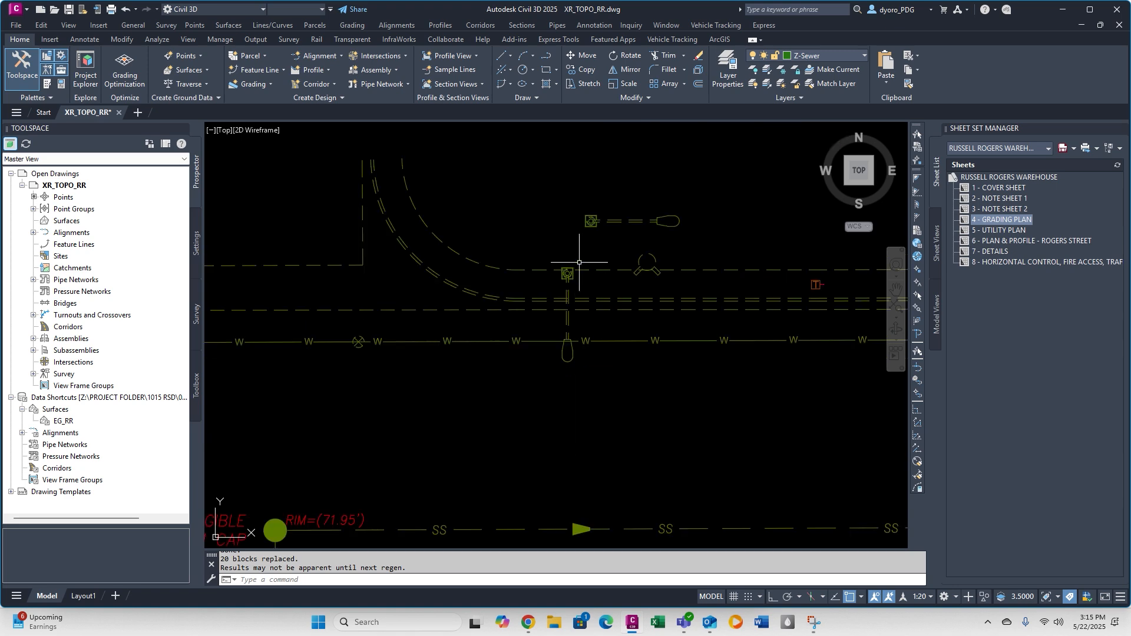
Delete the stray streetlight symbol and the surveyor's leftover streetlight markers along the northern curb.
{"action": "left_click", "coordinate": [575, 207]}
{"action": "key", "text": "Delete"}
{"action": "scroll", "coordinate": [525, 253], "scroll_direction": "up", "scroll_amount": 6}
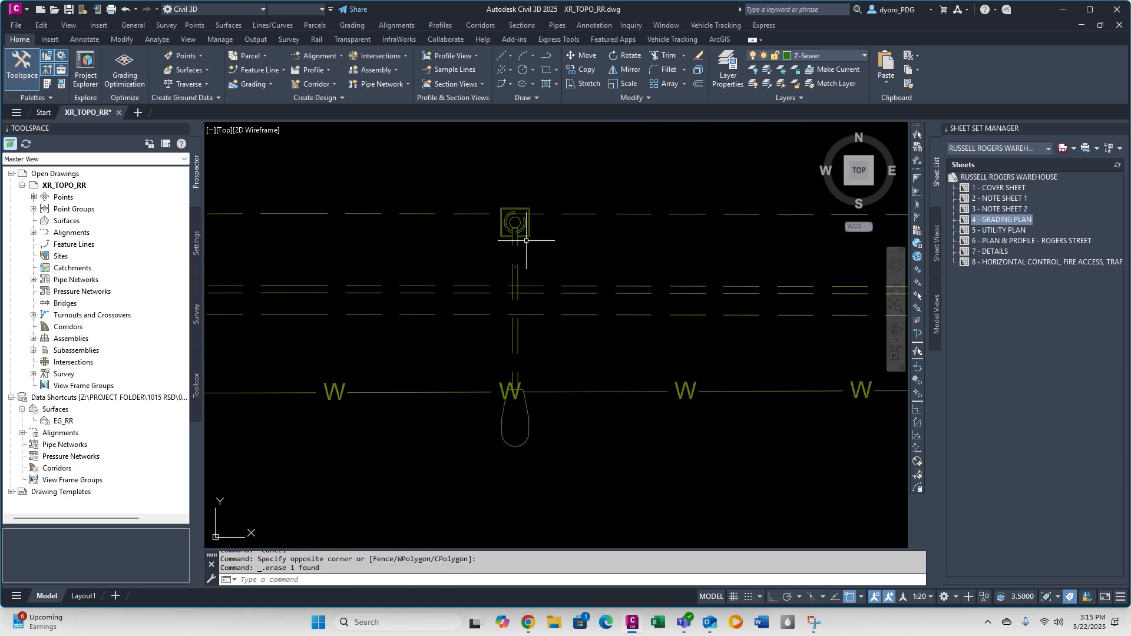
{"action": "key", "text": "Escape"}
{"action": "scroll", "coordinate": [484, 243], "scroll_direction": "down", "scroll_amount": 8}
{"action": "left_click", "coordinate": [484, 244]}
{"action": "key", "text": "Delete"}
{"action": "scroll", "coordinate": [495, 243], "scroll_direction": "down", "scroll_amount": 7}
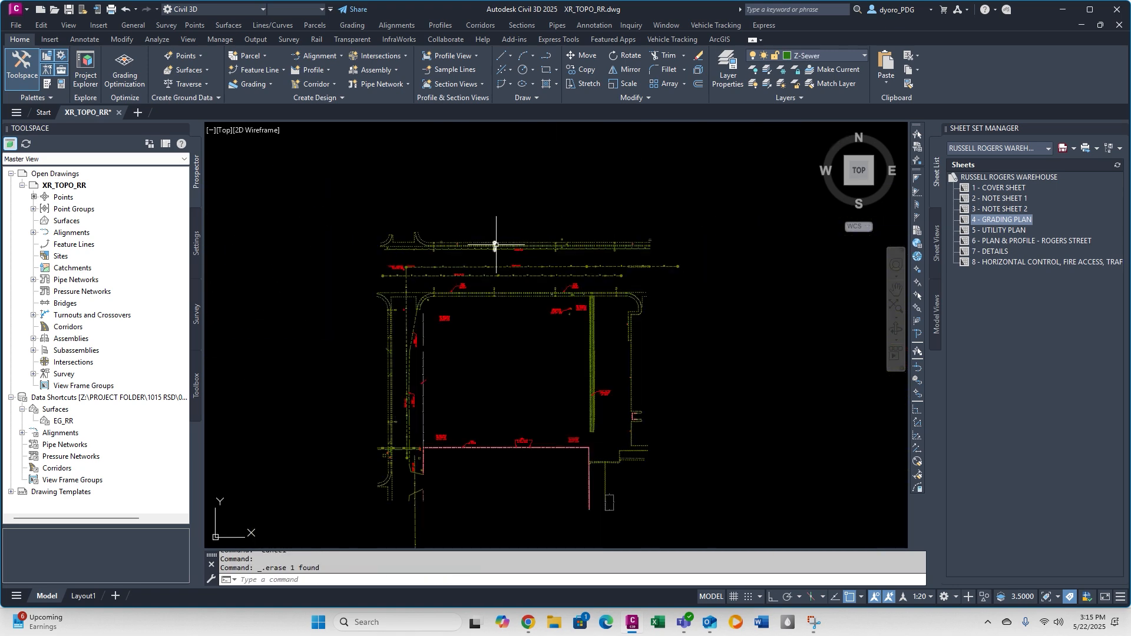
{"action": "scroll", "coordinate": [586, 243], "scroll_direction": "up", "scroll_amount": 9}
{"action": "left_click", "coordinate": [584, 246]}
{"action": "key", "text": "Delete"}
{"action": "scroll", "coordinate": [669, 252], "scroll_direction": "down", "scroll_amount": 3}
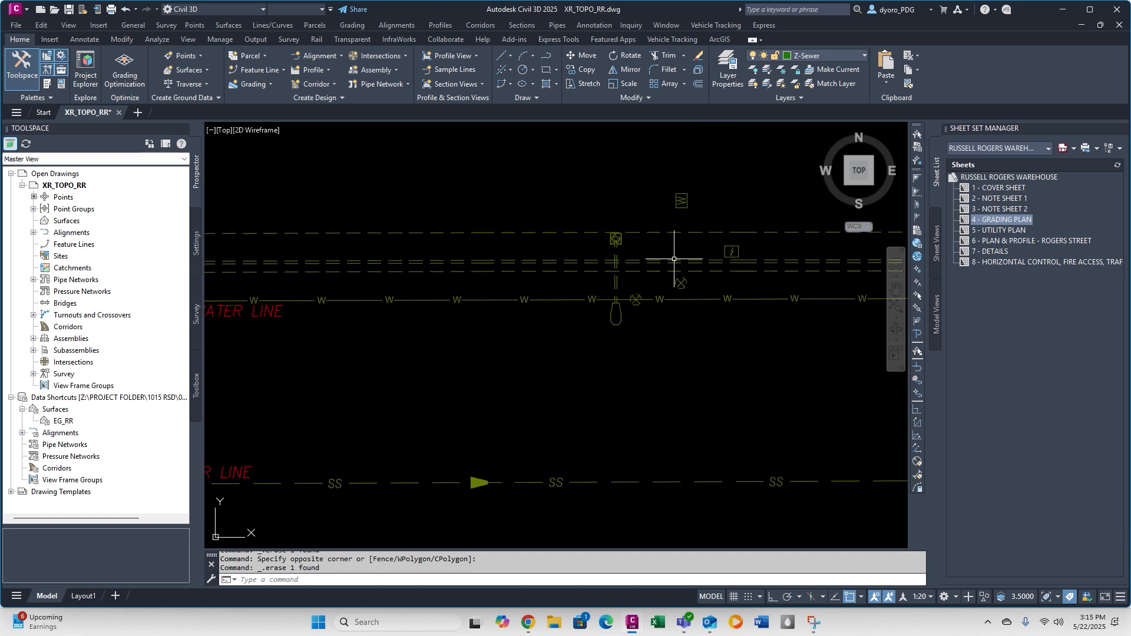
{"action": "middle_click_drag", "start_coordinate": [345, 248], "coordinate": [312, 259]}
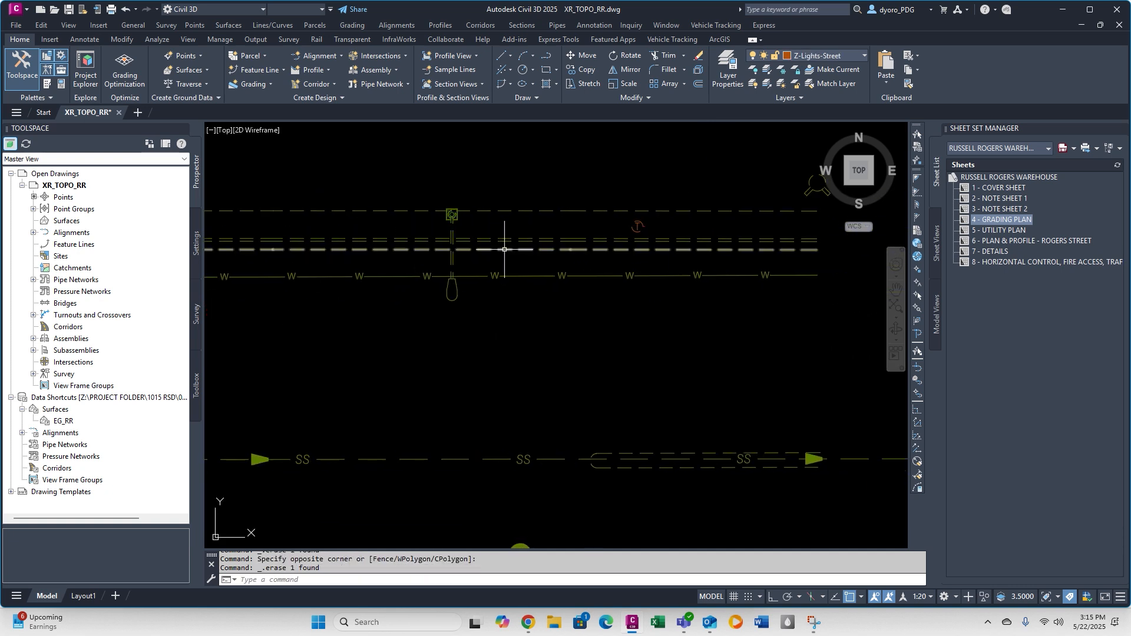
Explode the telephone survey point beside the northern curb and check the layer list for a matching manhole layer.
{"action": "scroll", "coordinate": [494, 246], "scroll_direction": "down", "scroll_amount": 4}
{"action": "scroll", "coordinate": [554, 242], "scroll_direction": "up", "scroll_amount": 10}
{"action": "left_click", "coordinate": [533, 231]}
{"action": "left_click", "coordinate": [494, 213]}
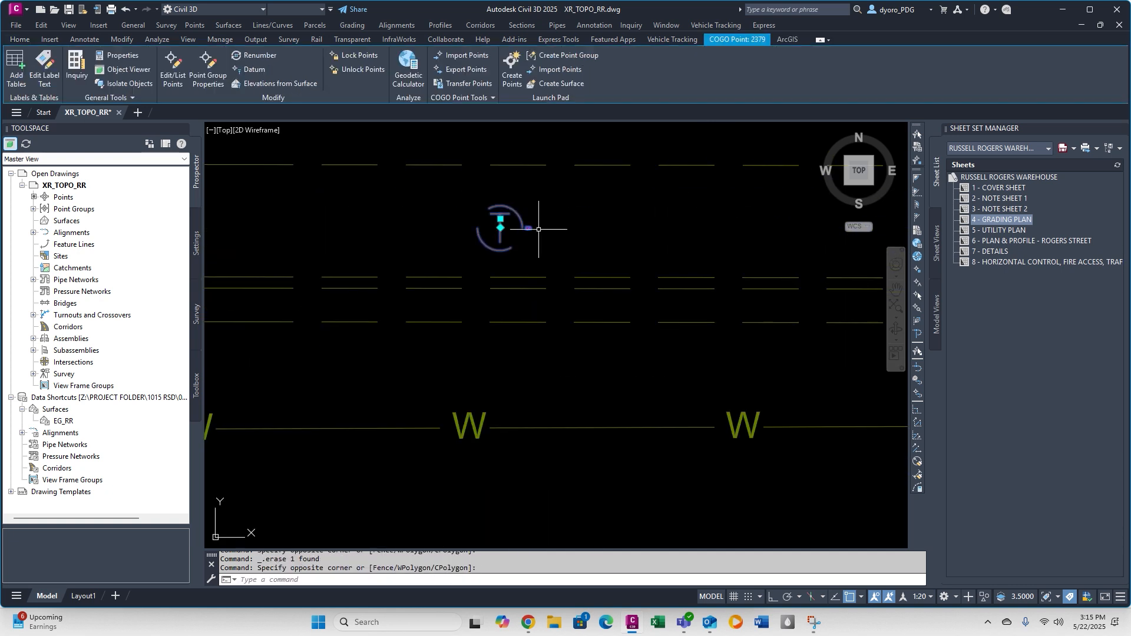
{"action": "left_click", "coordinate": [574, 239]}
{"action": "left_click", "coordinate": [525, 220]}
{"action": "left_click", "coordinate": [832, 55]}
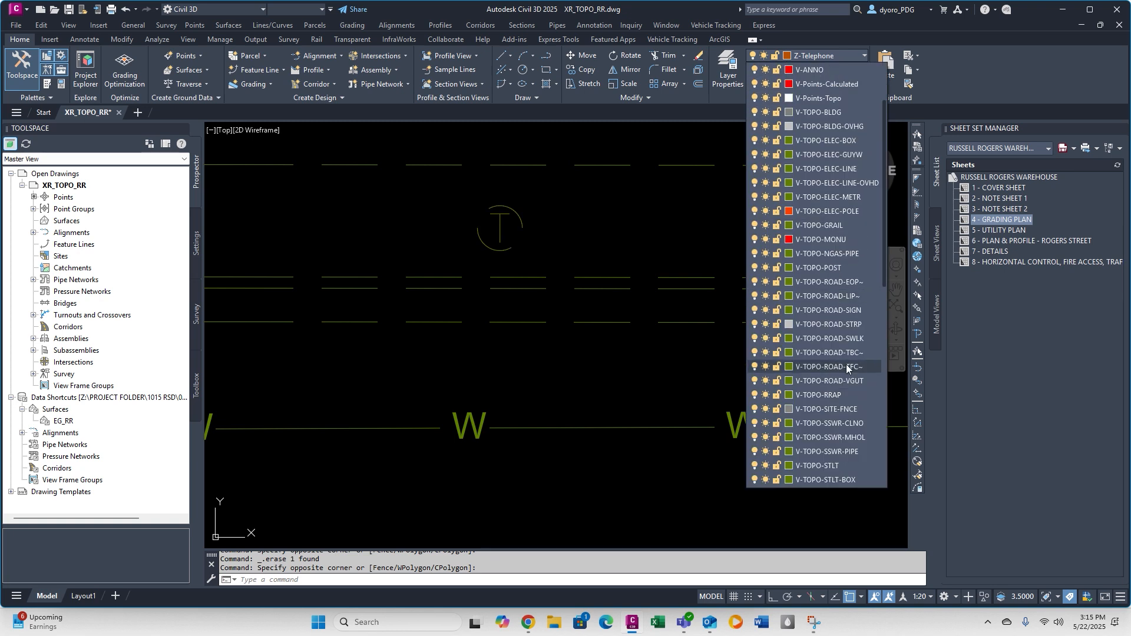
{"action": "scroll", "coordinate": [846, 364], "scroll_direction": "up", "scroll_amount": 3}
{"action": "scroll", "coordinate": [857, 277], "scroll_direction": "up", "scroll_amount": 5}
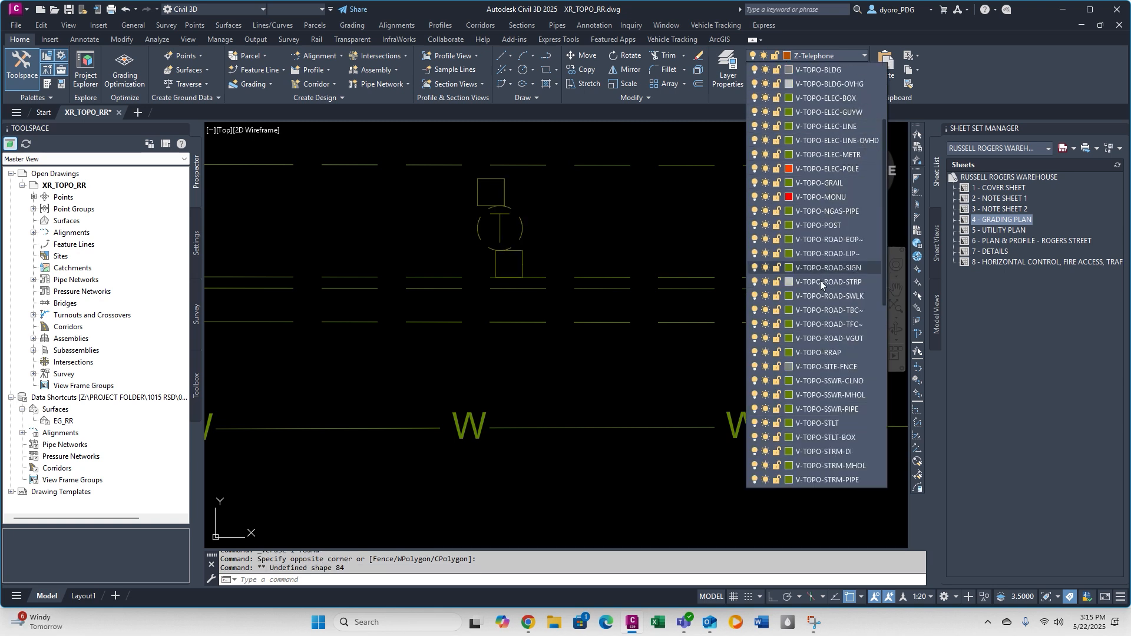
{"action": "left_click", "coordinate": [660, 230]}
Create a V-TELE-MHOL layer with color 22 for the telephone manhole.
{"action": "left_click", "coordinate": [733, 76]}
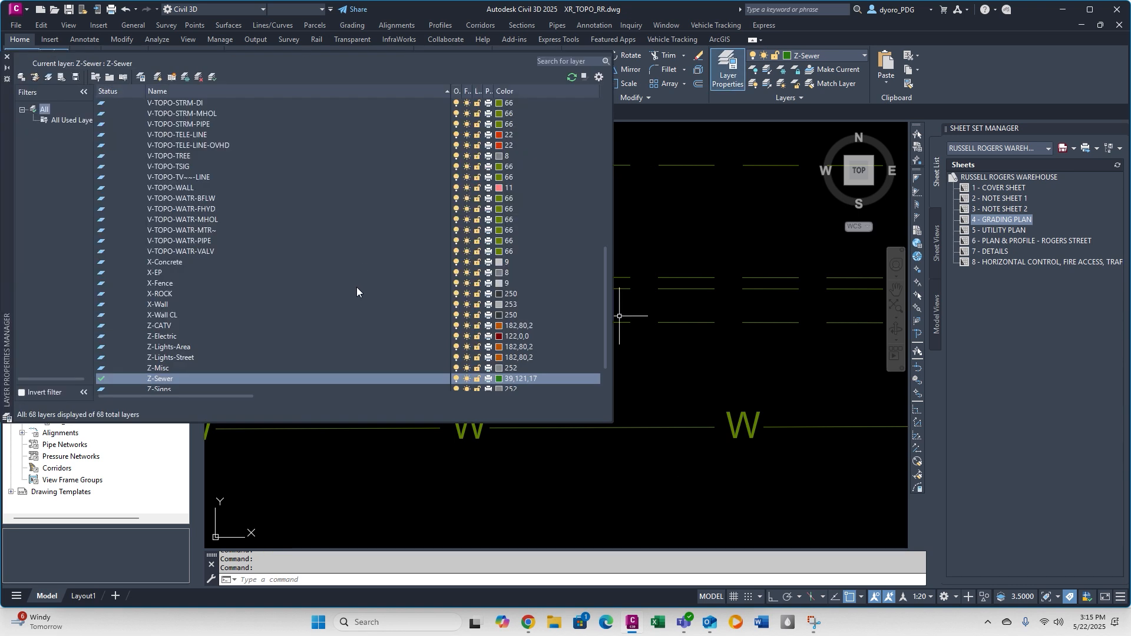
{"action": "left_click", "coordinate": [159, 77]}
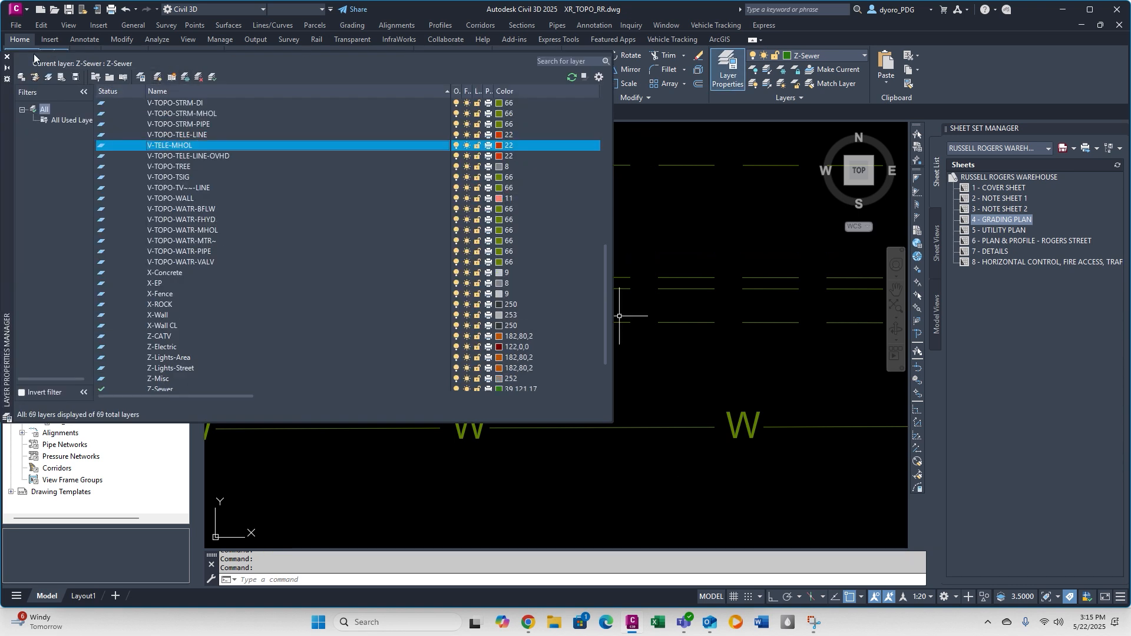
{"action": "left_click", "coordinate": [7, 56]}
Move the telephone manhole symbol beside the northern curb to the V-TELE-MHOL layer.
{"action": "left_click", "coordinate": [471, 202]}
{"action": "left_click", "coordinate": [530, 257]}
{"action": "left_click", "coordinate": [849, 56]}
{"action": "scroll", "coordinate": [834, 303], "scroll_direction": "down", "scroll_amount": 6}
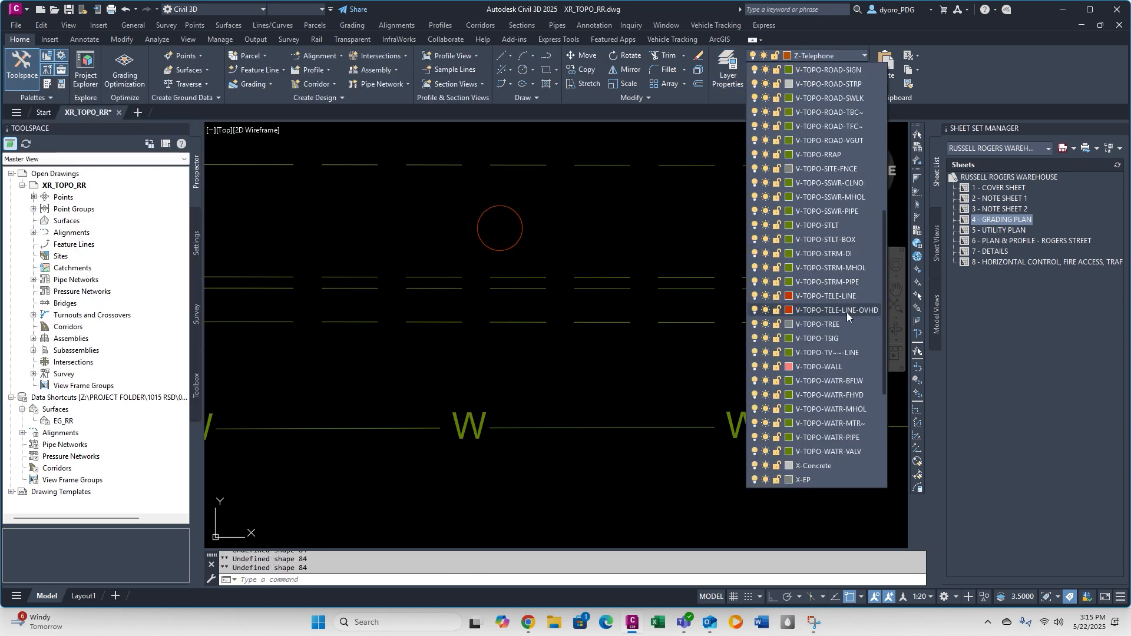
{"action": "scroll", "coordinate": [835, 305], "scroll_direction": "up", "scroll_amount": 3}
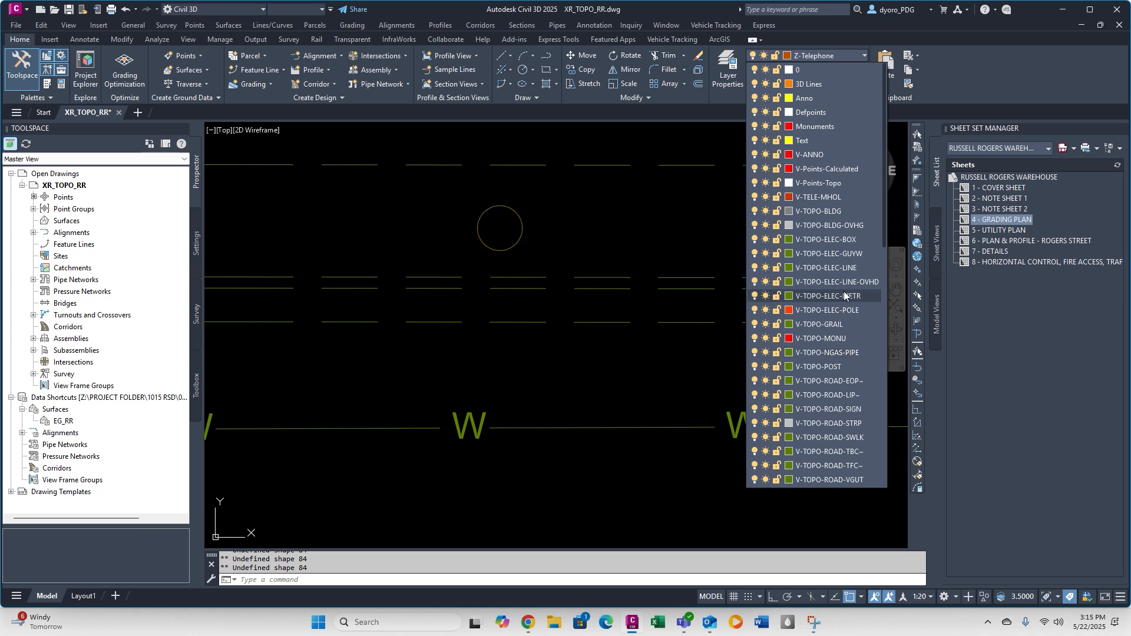
{"action": "left_click", "coordinate": [844, 291]}
{"action": "key", "text": "Escape"}
{"action": "key", "text": "Escape"}
Delete the surveyor's leftover objects along the southern curb, including similar objects.
{"action": "scroll", "coordinate": [544, 242], "scroll_direction": "down", "scroll_amount": 6}
{"action": "scroll", "coordinate": [482, 303], "scroll_direction": "up", "scroll_amount": 4}
{"action": "type", "text": "s"}
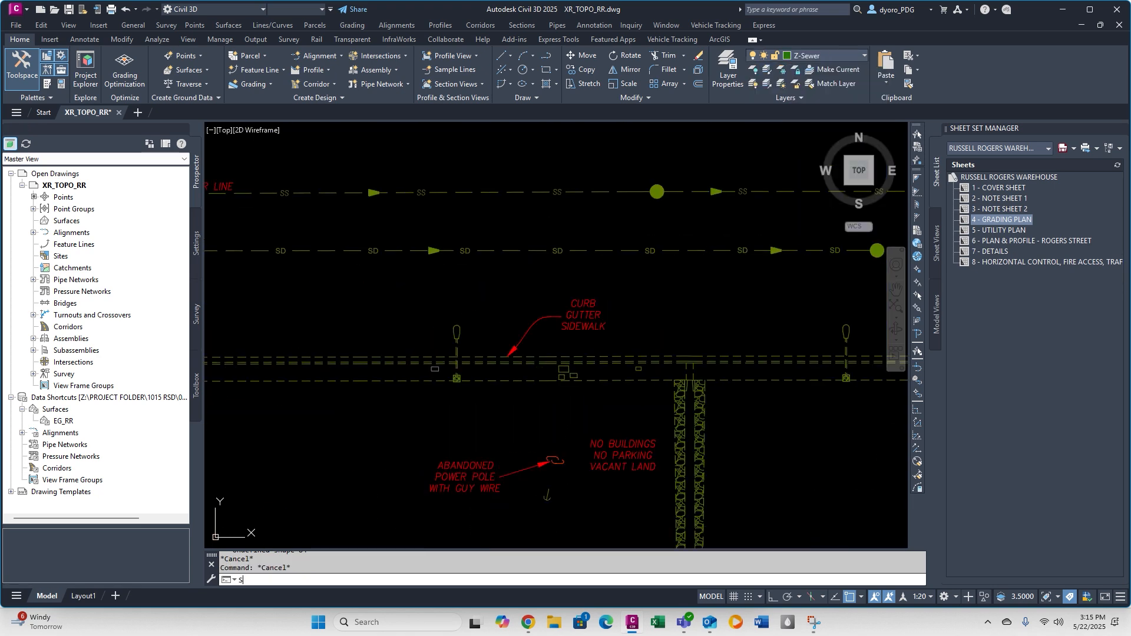
{"action": "scroll", "coordinate": [455, 368], "scroll_direction": "up", "scroll_amount": 7}
{"action": "scroll", "coordinate": [471, 335], "scroll_direction": "down", "scroll_amount": 7}
{"action": "left_click_drag", "start_coordinate": [472, 334], "coordinate": [437, 347]}
{"action": "right_click", "coordinate": [516, 374]}
{"action": "left_click", "coordinate": [584, 356]}
{"action": "scroll", "coordinate": [530, 310], "scroll_direction": "down", "scroll_amount": 6}
{"action": "type", "text": "x"}
{"action": "scroll", "coordinate": [301, 312], "scroll_direction": "up", "scroll_amount": 8}
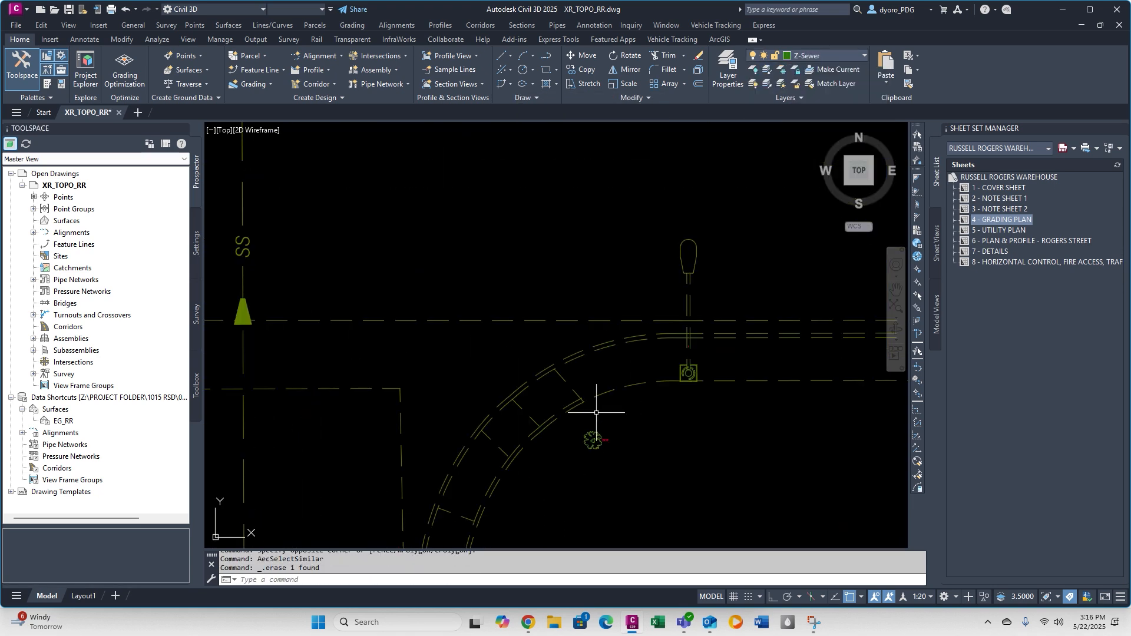
Explode the tree survey point inside the curb return and delete its leftover marker.
{"action": "scroll", "coordinate": [596, 435], "scroll_direction": "up", "scroll_amount": 7}
{"action": "left_click_drag", "start_coordinate": [639, 409], "coordinate": [624, 421]}
{"action": "type", "text": "x"}
{"action": "left_click_drag", "start_coordinate": [667, 468], "coordinate": [642, 416]}
{"action": "scroll", "coordinate": [642, 415], "scroll_direction": "down", "scroll_amount": 7}
{"action": "key", "text": "Delete"}
Move the tree symbol at the curb return to the V-TOPO-TREE layer.
{"action": "left_click", "coordinate": [629, 414]}
{"action": "left_click", "coordinate": [817, 56]}
{"action": "scroll", "coordinate": [828, 324], "scroll_direction": "up", "scroll_amount": 8}
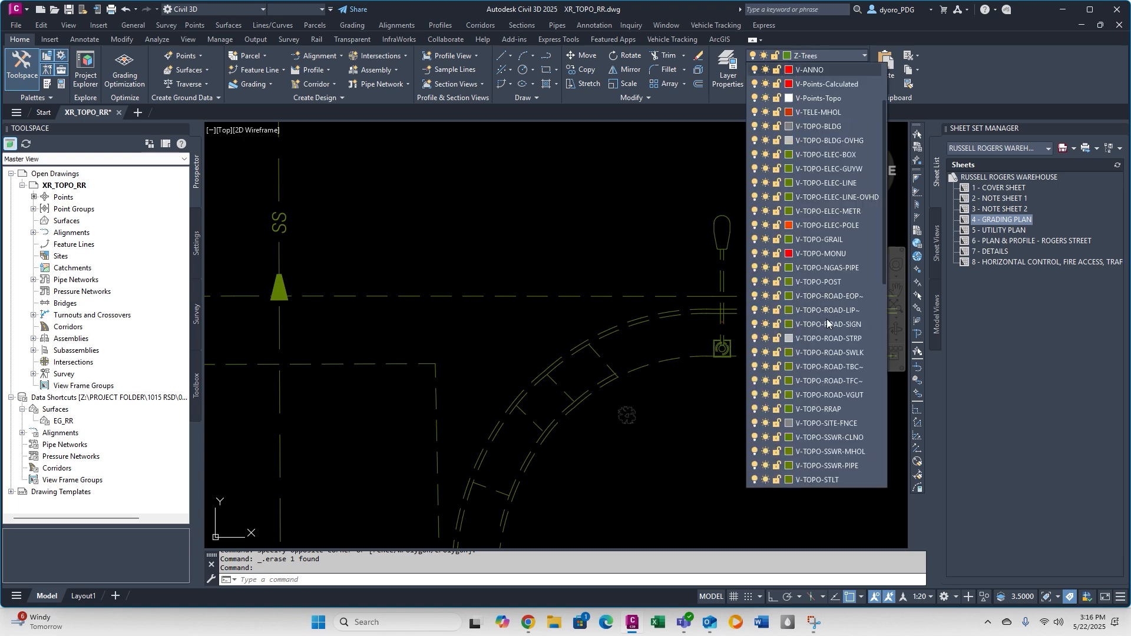
{"action": "key", "text": "Escape"}
{"action": "key", "text": "Escape"}
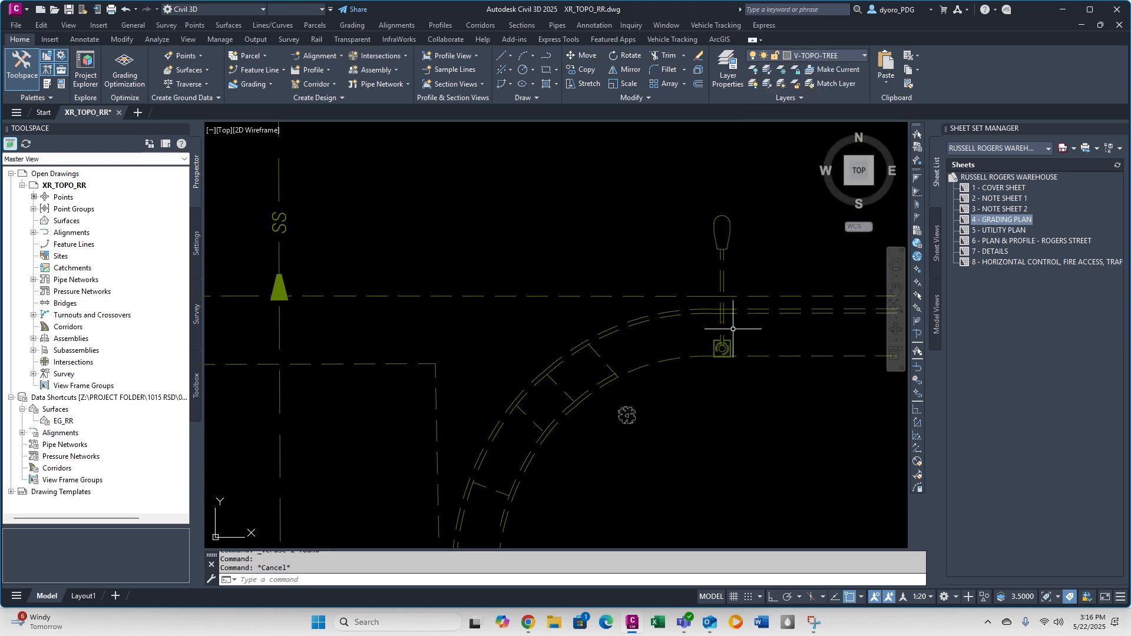
Select all similar symbols on the surveyor's Monuments layer and move them to the company's topo monument layer.
{"action": "scroll", "coordinate": [736, 336], "scroll_direction": "down", "scroll_amount": 5}
{"action": "right_click", "coordinate": [658, 192]}
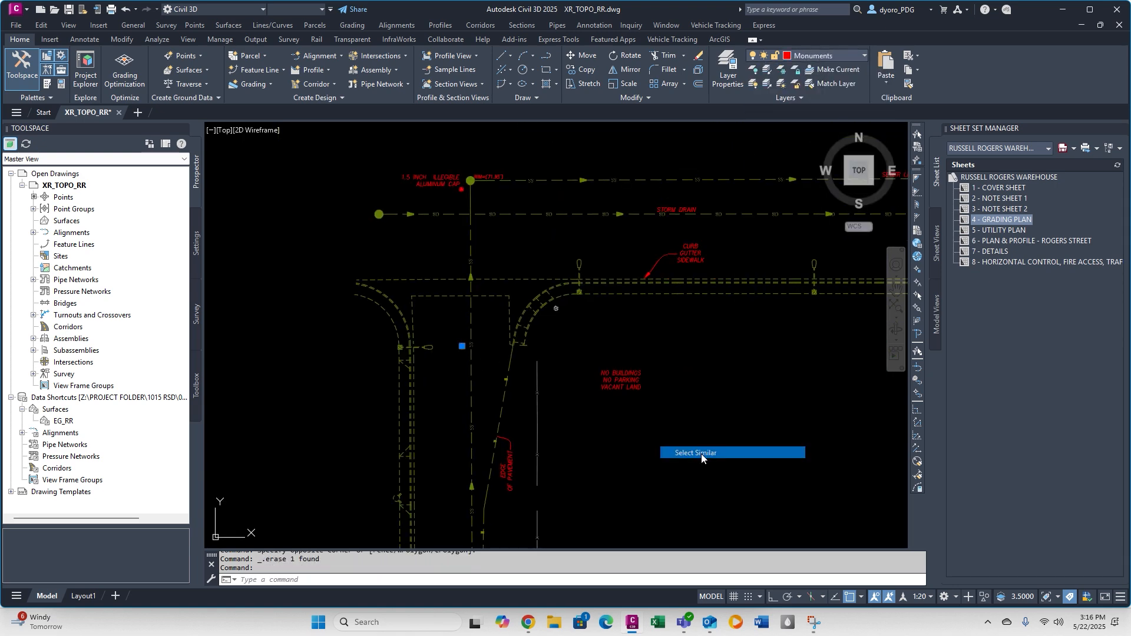
{"action": "left_click", "coordinate": [701, 454]}
{"action": "left_click", "coordinate": [825, 56]}
{"action": "scroll", "coordinate": [831, 182], "scroll_direction": "up", "scroll_amount": 3}
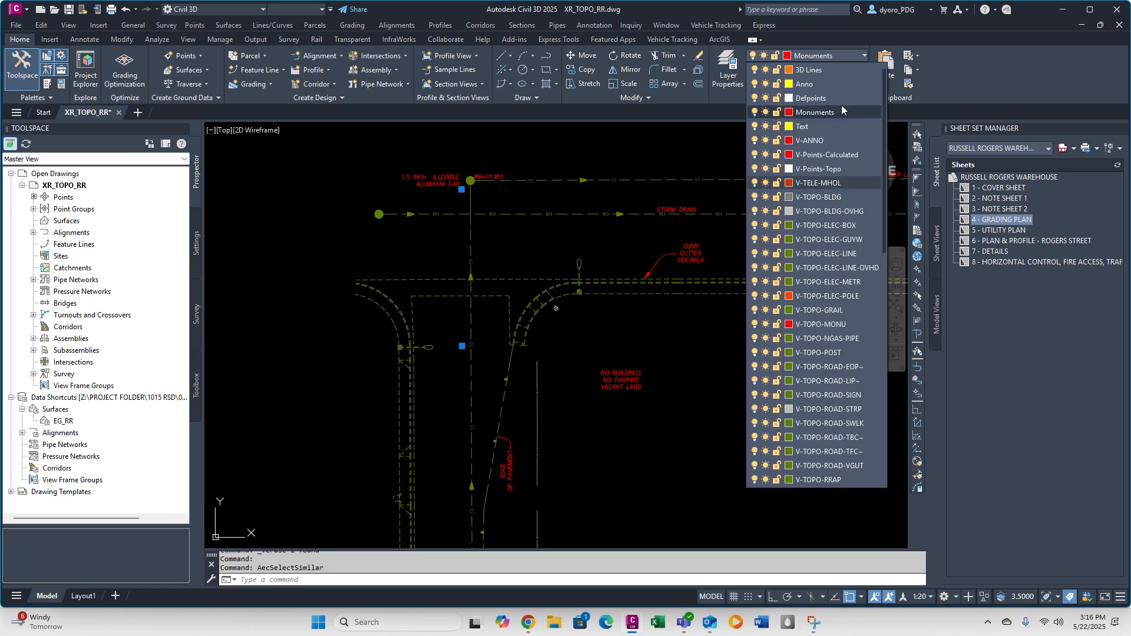
{"action": "scroll", "coordinate": [836, 330], "scroll_direction": "down", "scroll_amount": 5}
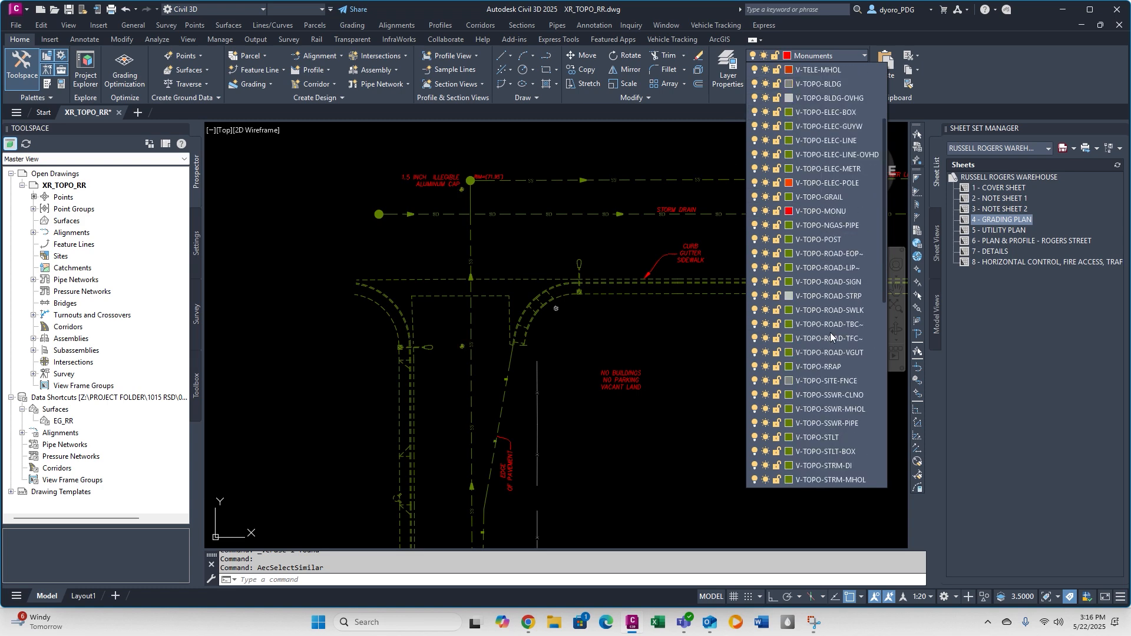
{"action": "key", "text": "Escape"}
{"action": "key", "text": "Escape"}
Isolate the Z-CATV layer using the cable TV box point beside the western street.
{"action": "scroll", "coordinate": [577, 231], "scroll_direction": "down", "scroll_amount": 3}
{"action": "scroll", "coordinate": [404, 463], "scroll_direction": "up", "scroll_amount": 10}
{"action": "middle_click_drag", "start_coordinate": [404, 463], "coordinate": [884, 526]}
{"action": "left_click", "coordinate": [566, 311]}
{"action": "left_click", "coordinate": [19, 40]}
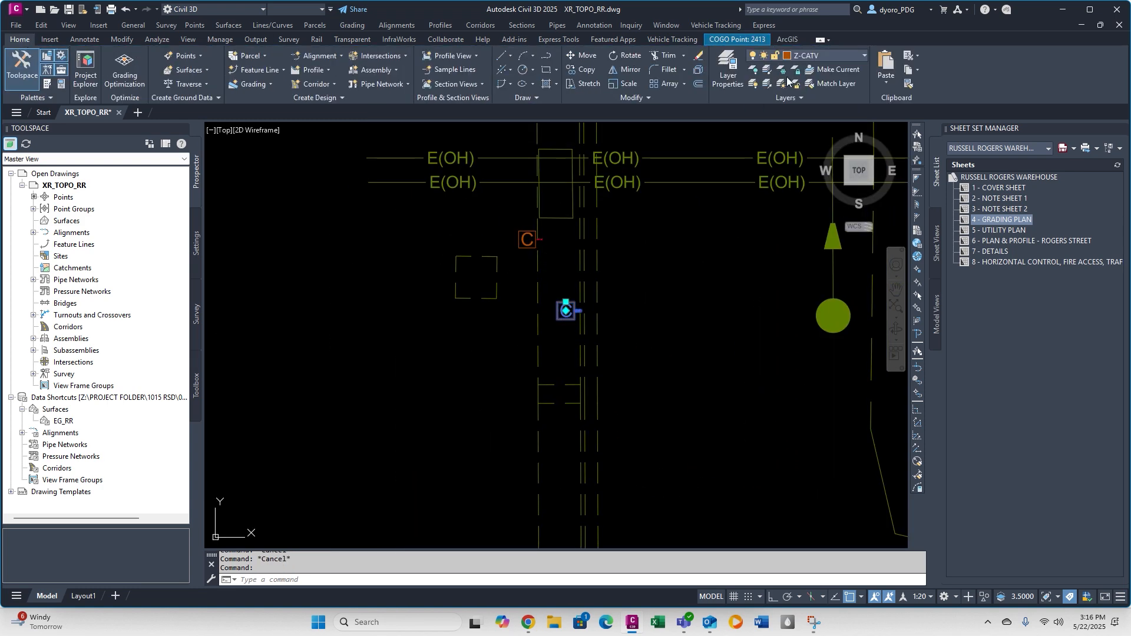
{"action": "left_click", "coordinate": [767, 69]}
Explode the two cable TV box survey points into plain symbols.
{"action": "scroll", "coordinate": [562, 439], "scroll_direction": "down", "scroll_amount": 10}
{"action": "left_click_drag", "start_coordinate": [562, 439], "coordinate": [466, 308]}
{"action": "type", "text": "x"}
{"action": "key", "text": "Return"}
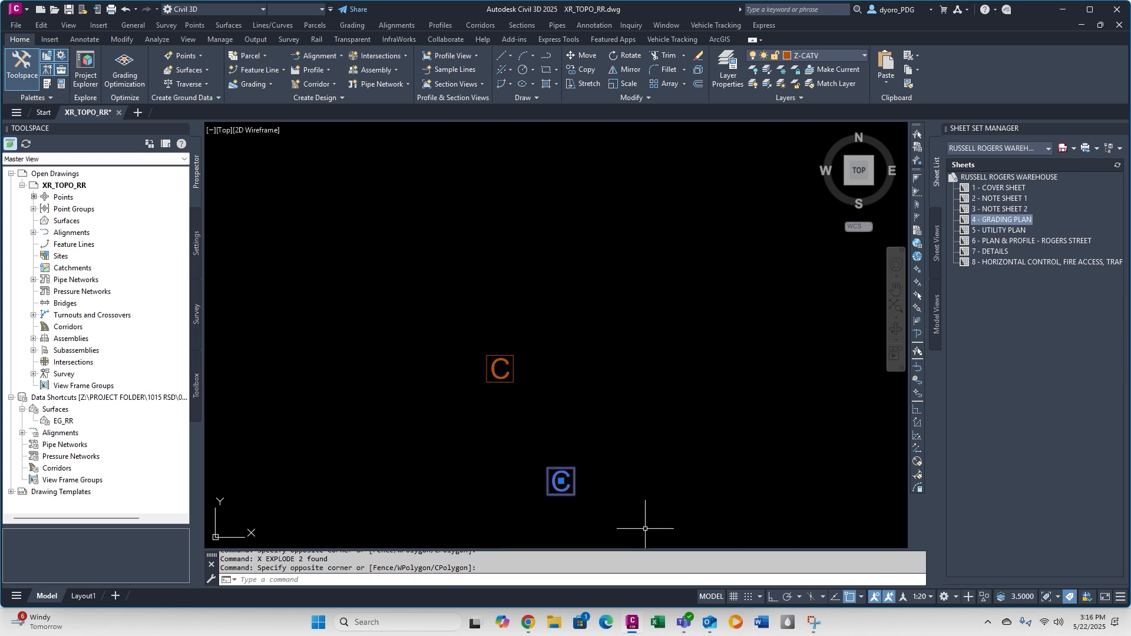
Move both cable TV box symbols to the V-TOPO-ELEC-BOX layer and dismiss the frozen-layer notice.
{"action": "left_click", "coordinate": [646, 529]}
{"action": "left_click", "coordinate": [813, 55]}
{"action": "left_click", "coordinate": [832, 451]}
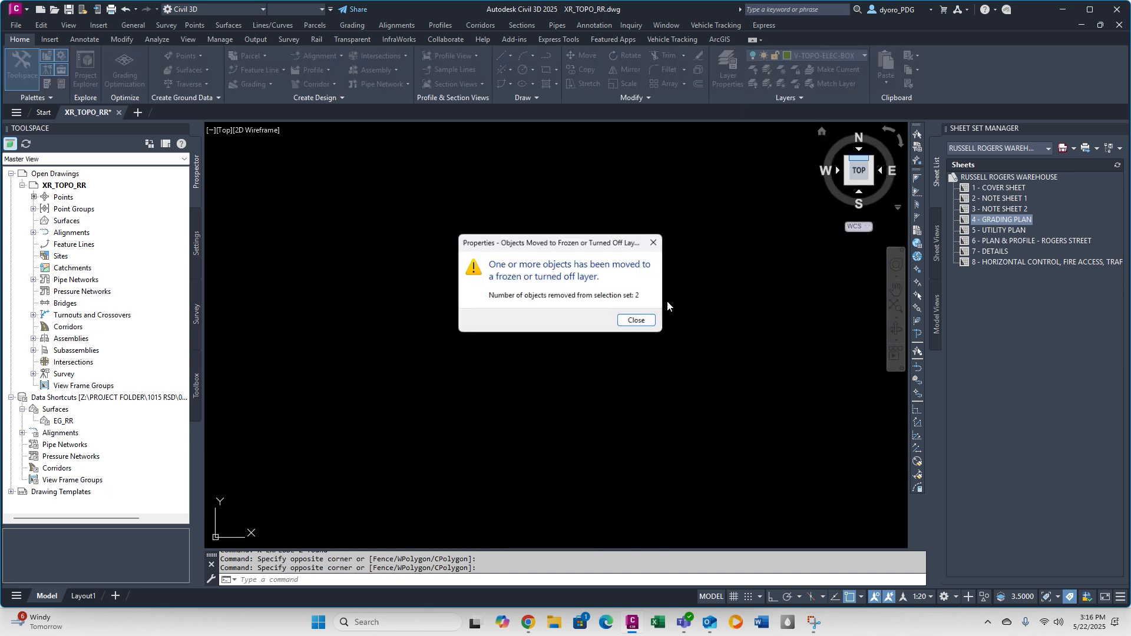
{"action": "left_click", "coordinate": [637, 322]}
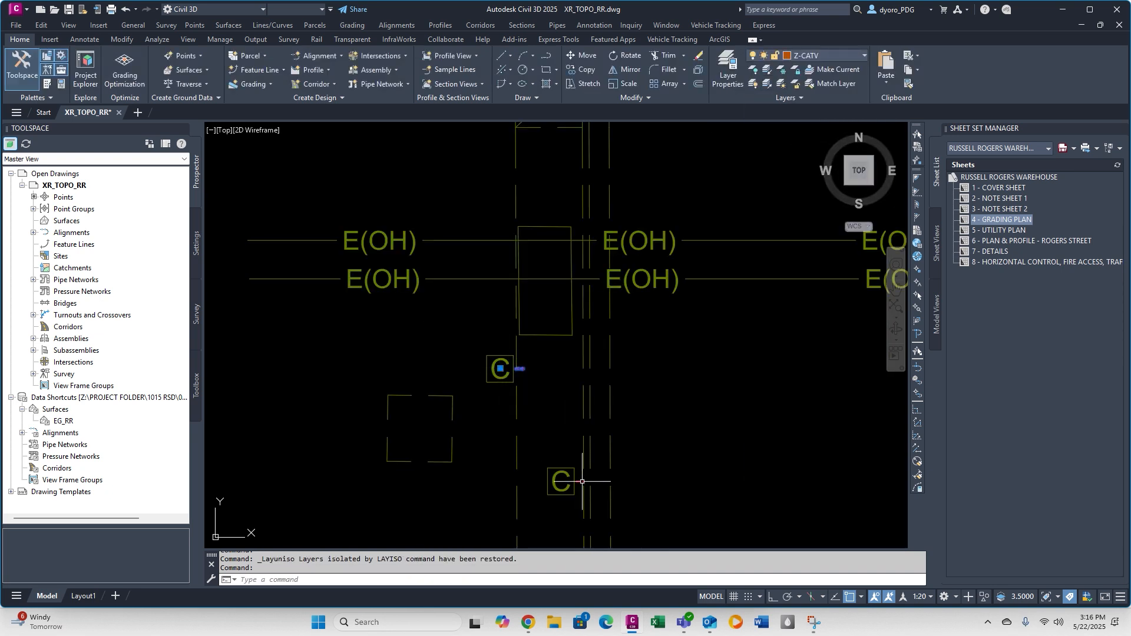
Delete the leftover survey points at the two cable TV box symbols.
{"action": "left_click", "coordinate": [582, 481]}
{"action": "key", "text": "Delete"}
Copy the company's street light symbol onto the surveyor's matching light symbol beside the curb.
{"action": "scroll", "coordinate": [582, 481], "scroll_direction": "down", "scroll_amount": 4}
{"action": "scroll", "coordinate": [548, 268], "scroll_direction": "down", "scroll_amount": 7}
{"action": "mouse_move", "coordinate": [687, 264]}
{"action": "middle_mouse_down"}
{"action": "mouse_move", "coordinate": [641, 301]}
{"action": "mouse_move", "coordinate": [442, 318]}
{"action": "middle_mouse_up"}
{"action": "scroll", "coordinate": [629, 272], "scroll_direction": "up", "scroll_amount": 6}
{"action": "middle_click_drag", "start_coordinate": [629, 273], "coordinate": [247, 279]}
{"action": "type", "text": "co"}
{"action": "left_click", "coordinate": [511, 373]}
{"action": "left_click", "coordinate": [494, 402]}
{"action": "key", "text": "space"}
{"action": "left_click", "coordinate": [502, 386]}
{"action": "scroll", "coordinate": [502, 386], "scroll_direction": "down", "scroll_amount": 8}
{"action": "scroll", "coordinate": [588, 372], "scroll_direction": "up", "scroll_amount": 8}
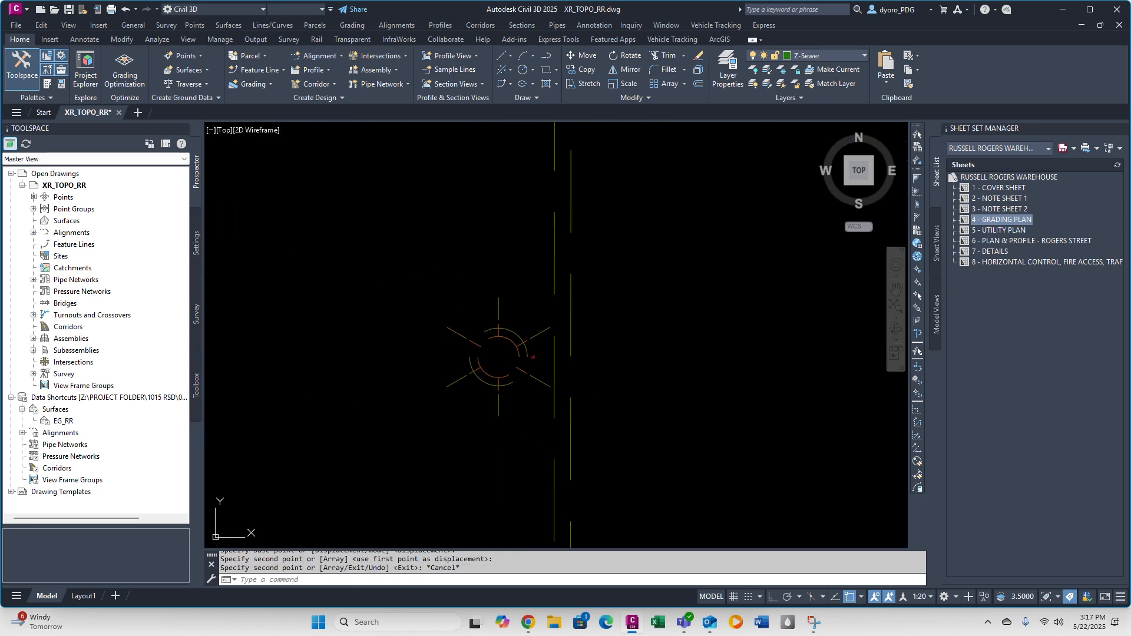
Delete the surveyor's light symbol underneath the copied street light symbol.
{"action": "left_click", "coordinate": [500, 340]}
{"action": "left_click", "coordinate": [491, 332]}
{"action": "key", "text": "Delete"}
Copy the street light symbol beside the curb to the next surveyed light location and end the copying.
{"action": "scroll", "coordinate": [502, 348], "scroll_direction": "down", "scroll_amount": 8}
{"action": "middle_click_drag", "start_coordinate": [504, 347], "coordinate": [507, 192]}
{"action": "scroll", "coordinate": [507, 192], "scroll_direction": "up", "scroll_amount": 6}
{"action": "scroll", "coordinate": [491, 336], "scroll_direction": "down", "scroll_amount": 8}
{"action": "scroll", "coordinate": [492, 422], "scroll_direction": "up", "scroll_amount": 6}
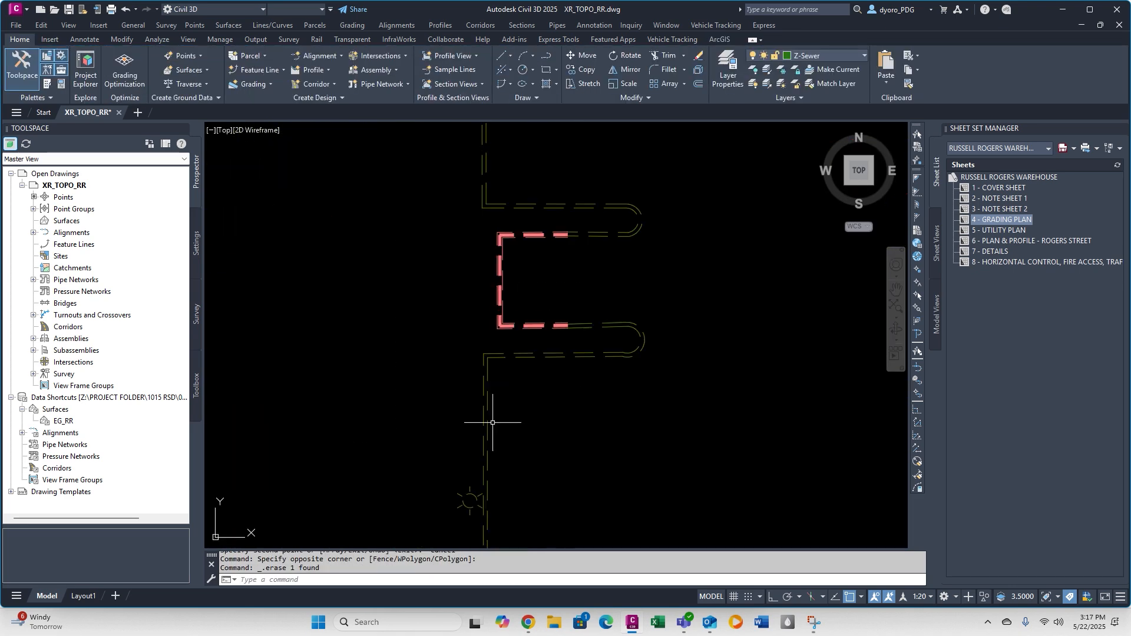
{"action": "left_click", "coordinate": [469, 502]}
{"action": "scroll", "coordinate": [499, 373], "scroll_direction": "down", "scroll_amount": 6}
{"action": "left_click", "coordinate": [544, 241]}
{"action": "scroll", "coordinate": [659, 278], "scroll_direction": "down", "scroll_amount": 8}
{"action": "scroll", "coordinate": [640, 245], "scroll_direction": "up", "scroll_amount": 8}
{"action": "left_click", "coordinate": [696, 336]}
{"action": "key", "text": "Escape"}
{"action": "left_click", "coordinate": [696, 328]}
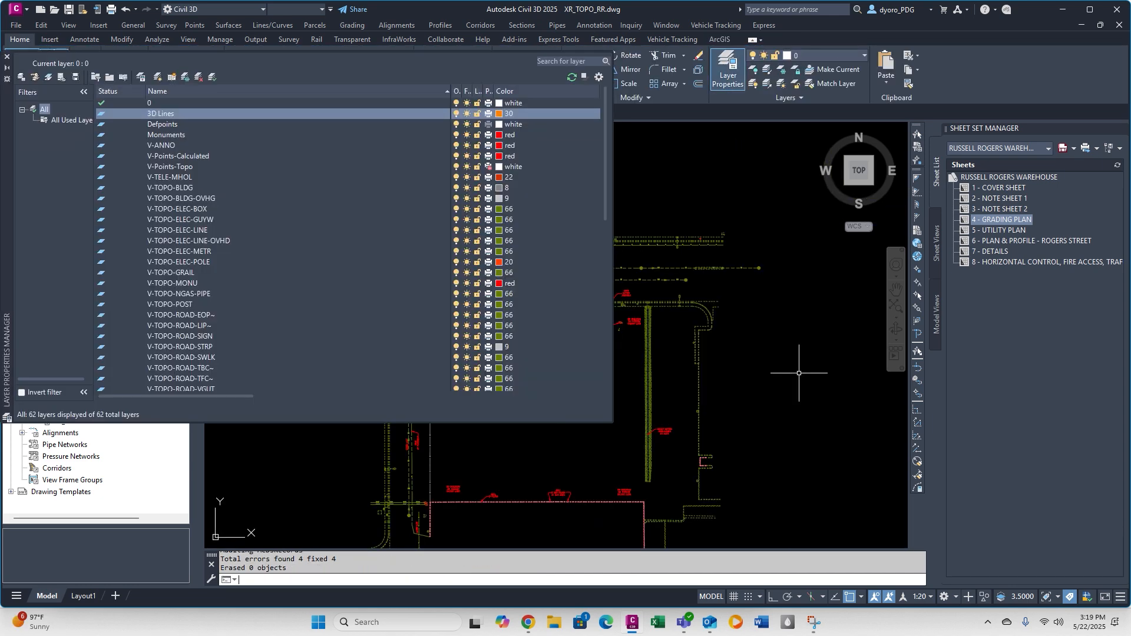
Purge the checked unused blocks and the unused X-ROCK, Z-Misc and Z-Sewer layers from the drawing.
{"action": "type", "text": "purge"}
{"action": "key", "text": "Return"}
{"action": "left_click", "coordinate": [755, 236]}
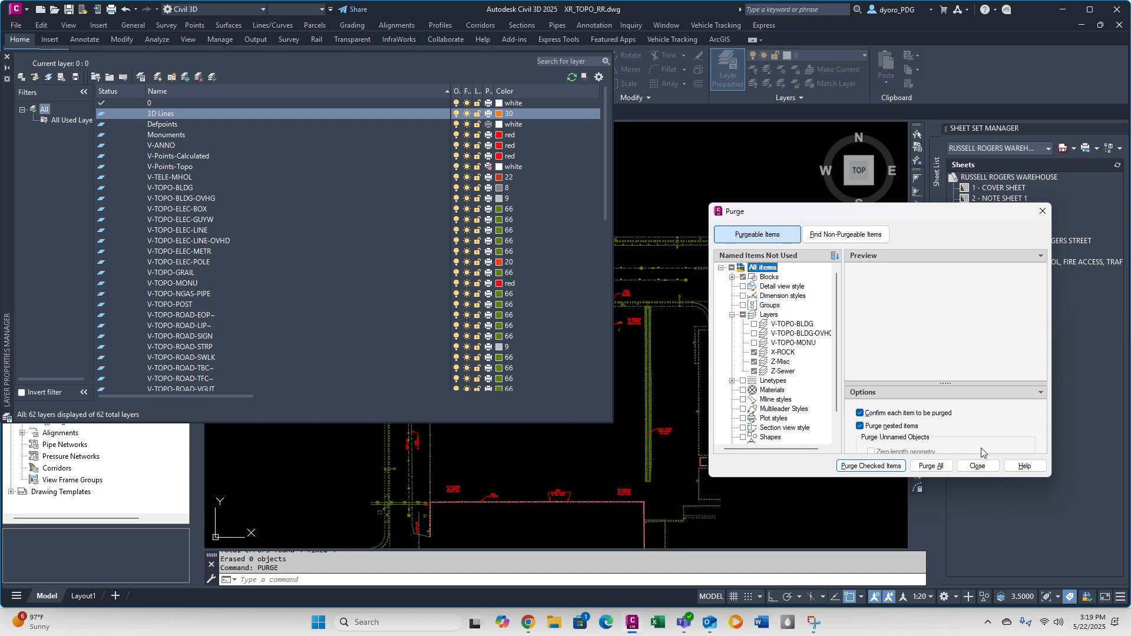
{"action": "left_click", "coordinate": [875, 467]}
{"action": "left_click", "coordinate": [538, 366]}
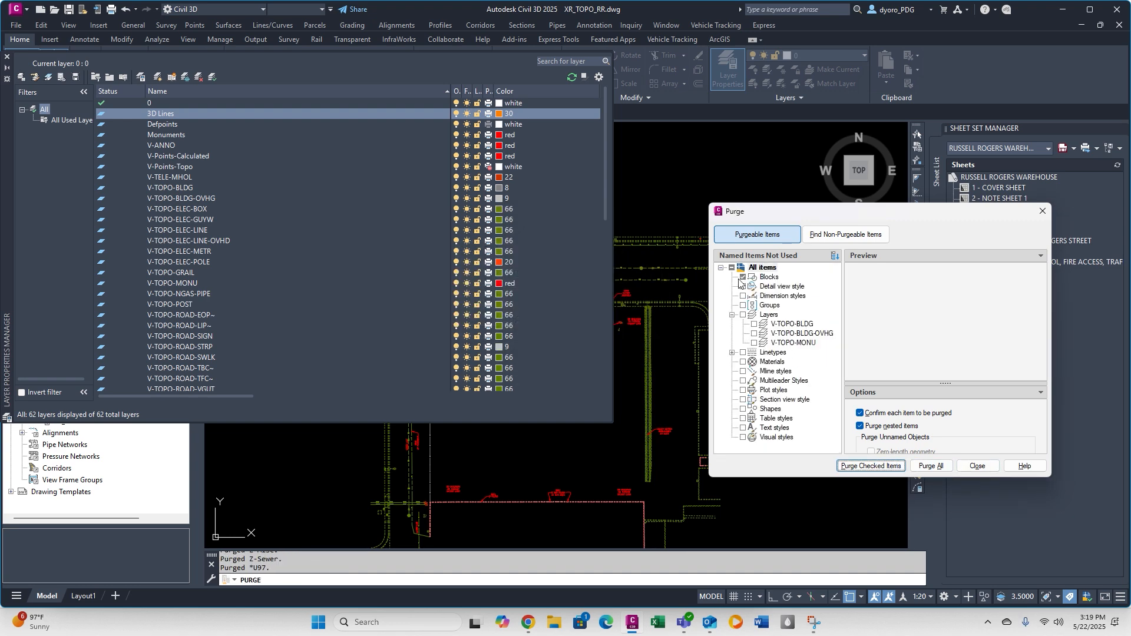
Review the purgeable linetypes including Storm_Drain_Line, and locate a non-purgeable block's insertion in the drawing.
{"action": "left_click", "coordinate": [732, 353]}
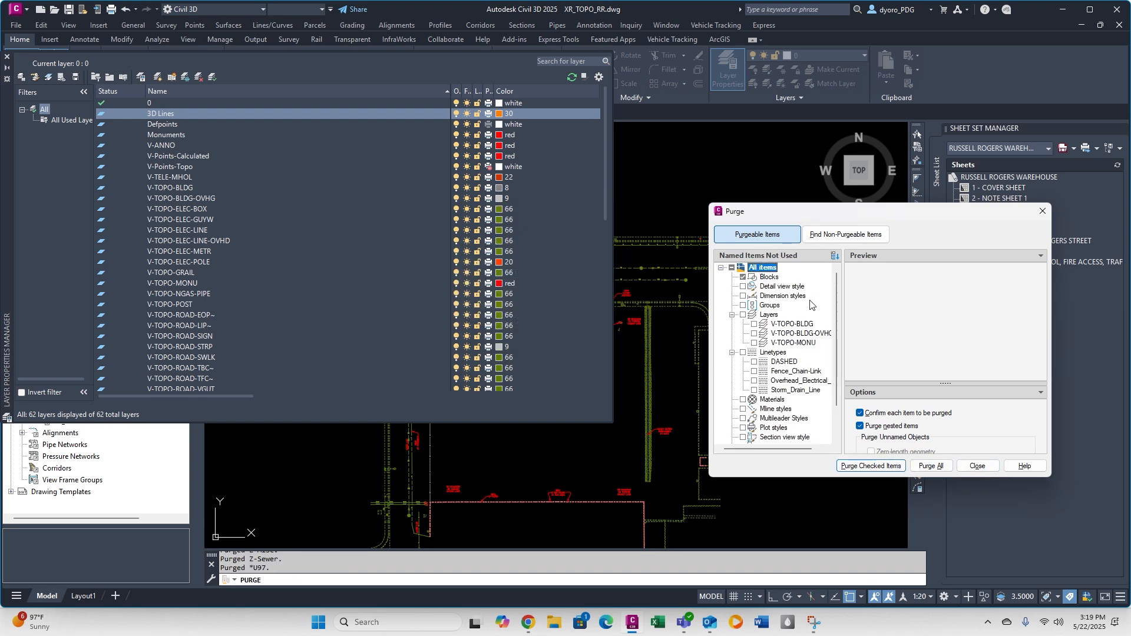
{"action": "left_click", "coordinate": [798, 390]}
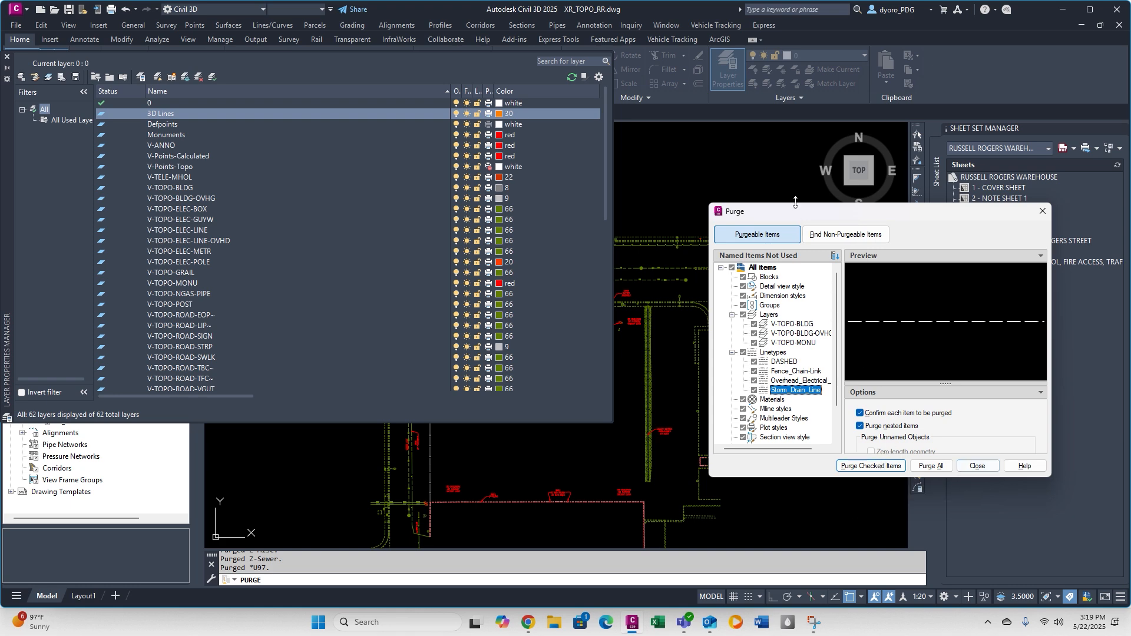
{"action": "left_click", "coordinate": [845, 235]}
{"action": "left_click", "coordinate": [765, 286]}
{"action": "left_click", "coordinate": [957, 418]}
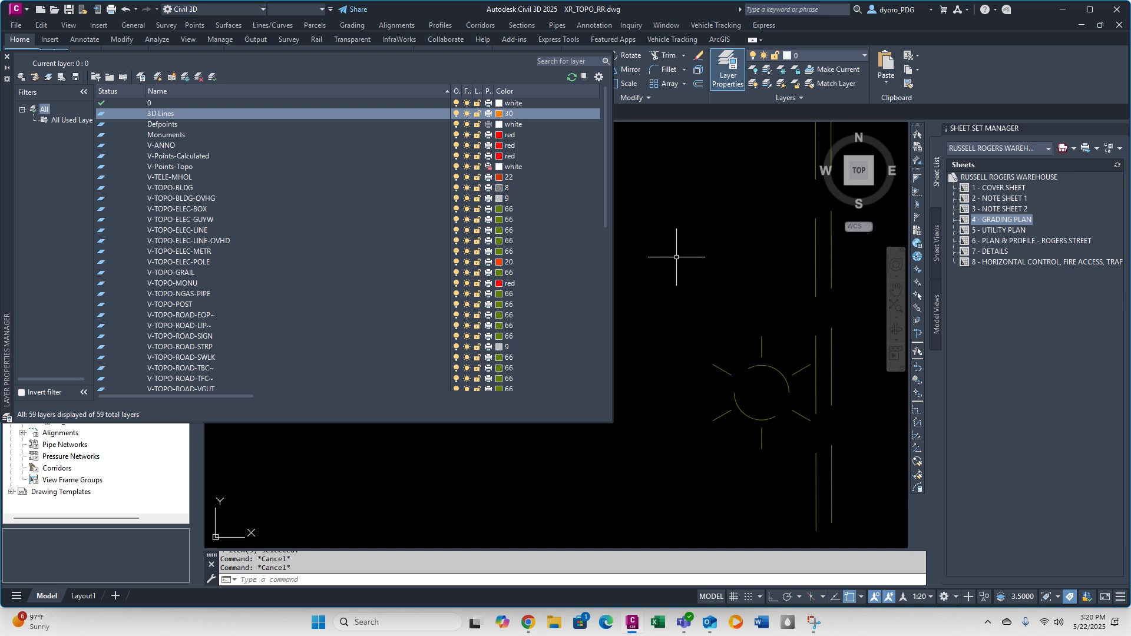
Reopen Purge and examine why the 3D Lines layer cannot be purged.
{"action": "type", "text": "PURGE"}
{"action": "key", "text": "Return"}
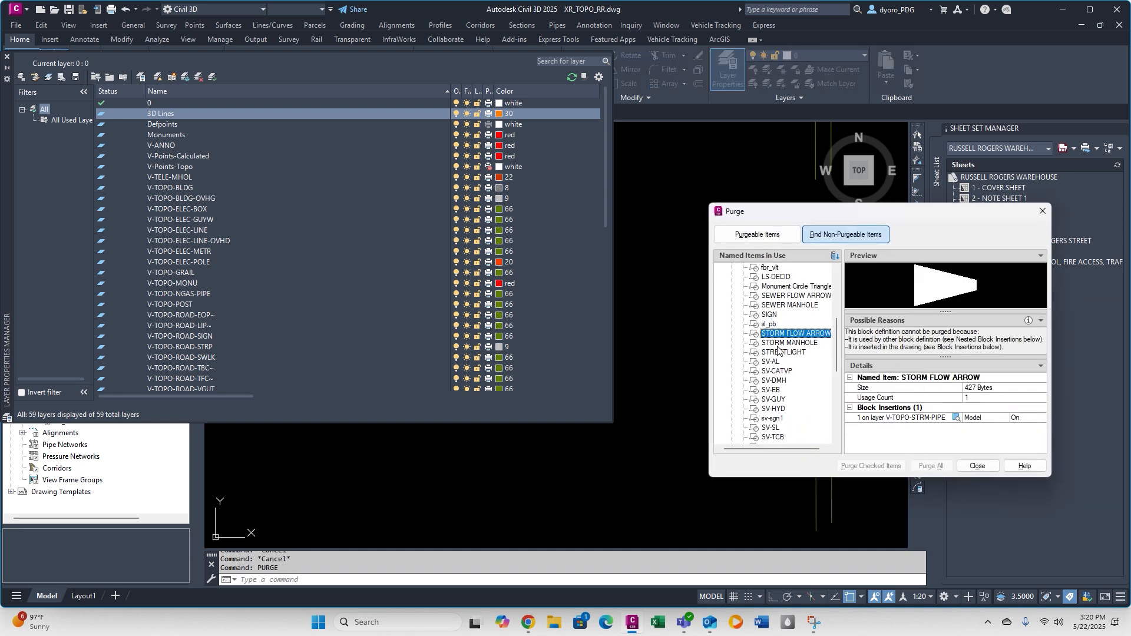
{"action": "scroll", "coordinate": [778, 350], "scroll_direction": "down", "scroll_amount": 7}
{"action": "left_click", "coordinate": [733, 342]}
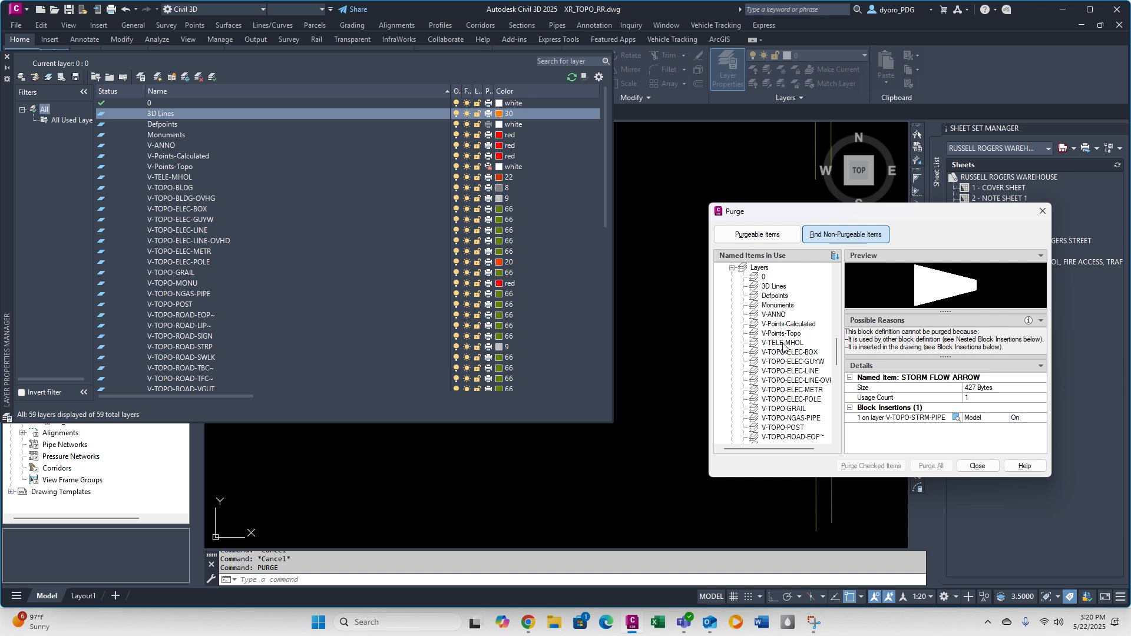
{"action": "left_click", "coordinate": [779, 287]}
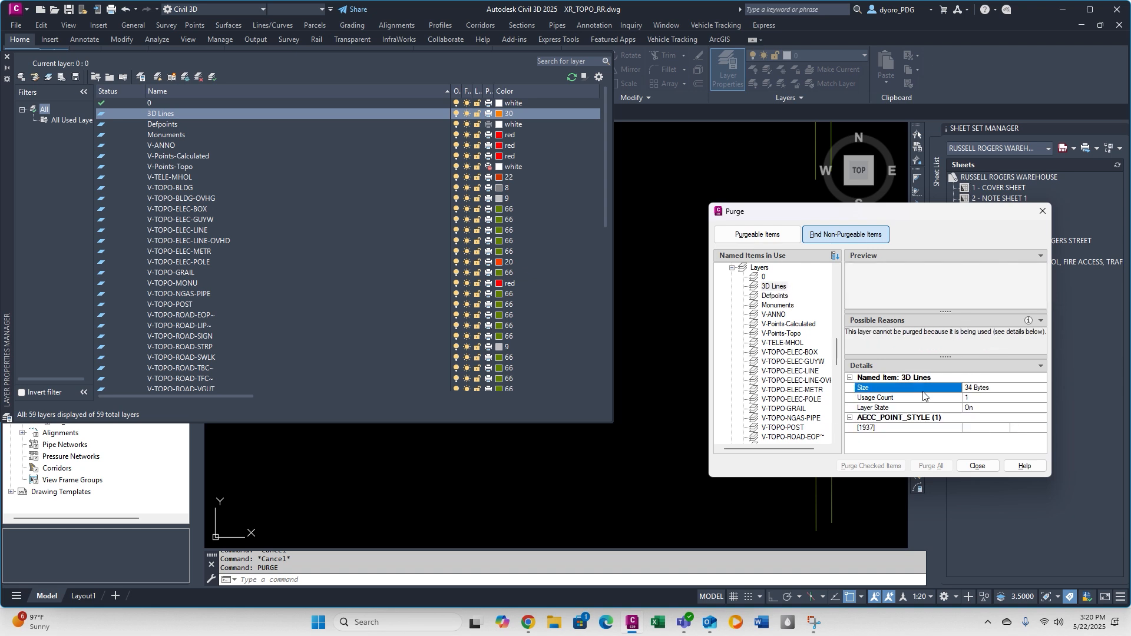